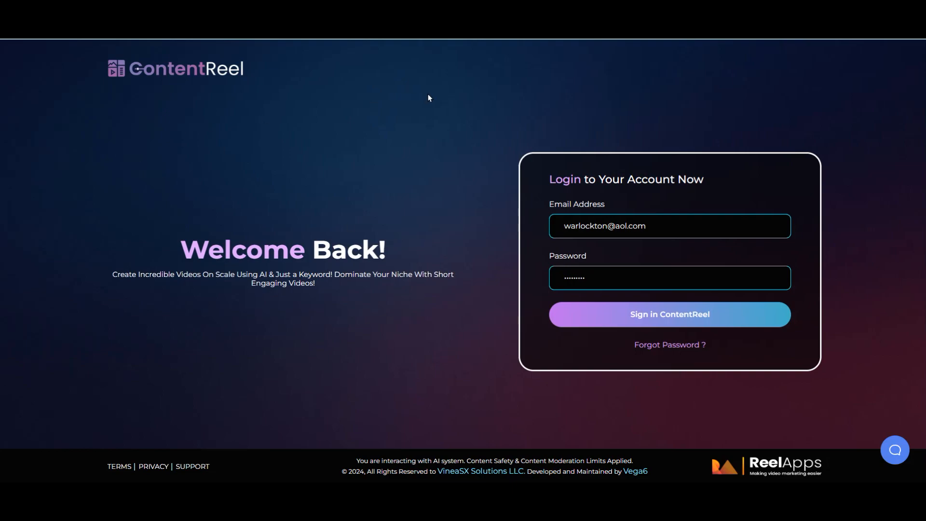
Step: Log in with the pre-filled credentials to load the ContentReel dashboard
{"action": "left_click", "coordinate": [732, 322]}
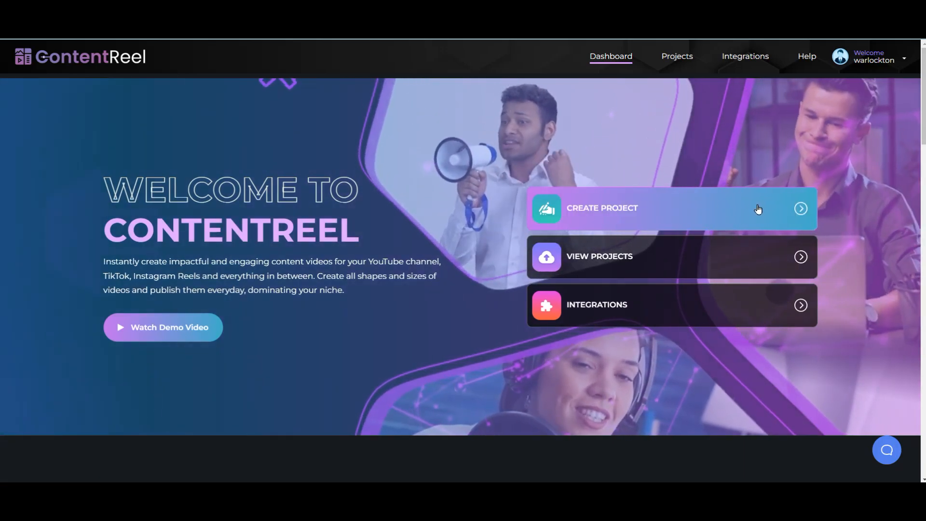
Step: Create a project named 'Scented Candle Making', copying the name to the clipboard before confirming
{"action": "left_click", "coordinate": [758, 208]}
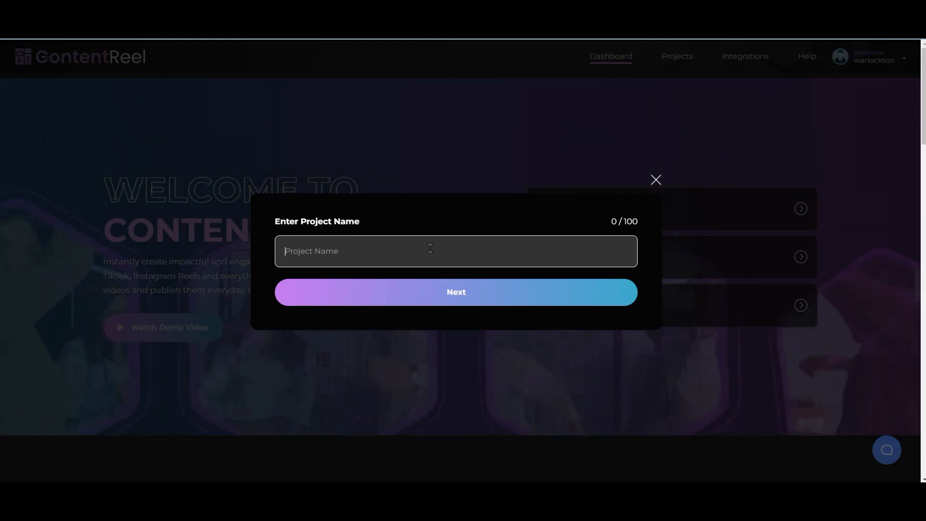
{"action": "type", "text": "Scv"}
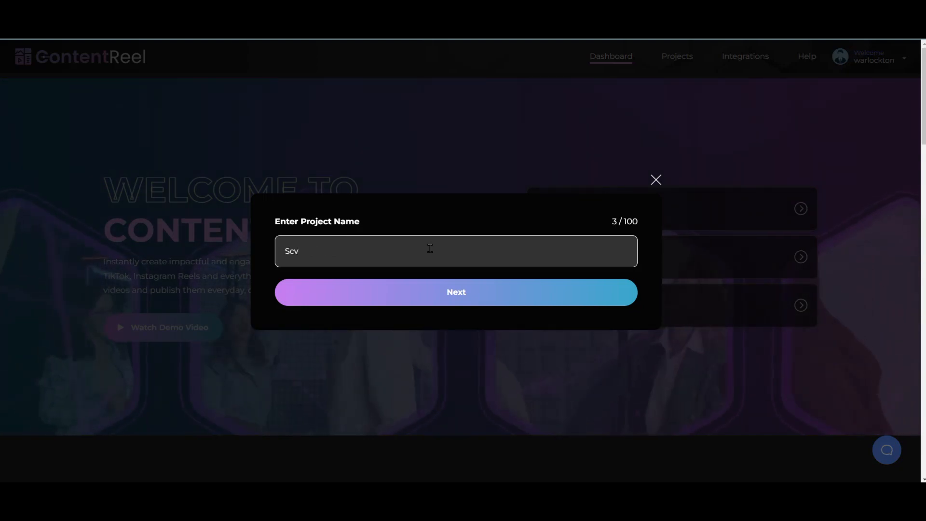
{"action": "key", "text": "BackSpace"}
{"action": "type", "text": "e"}
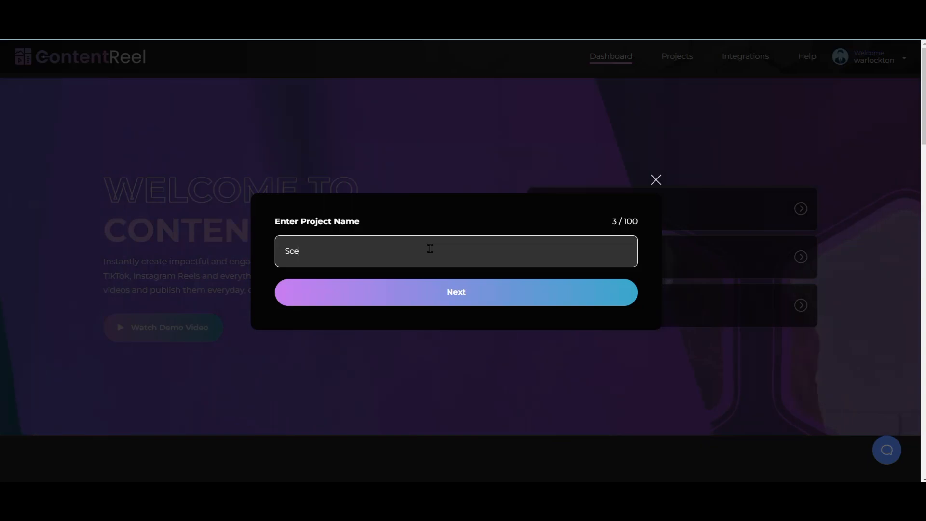
{"action": "type", "text": "nted "}
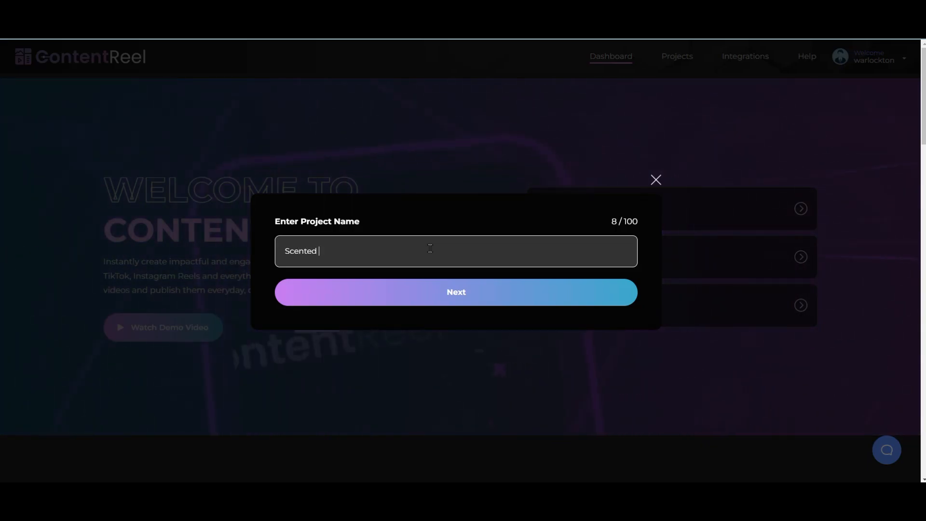
{"action": "type", "text": "Ca"}
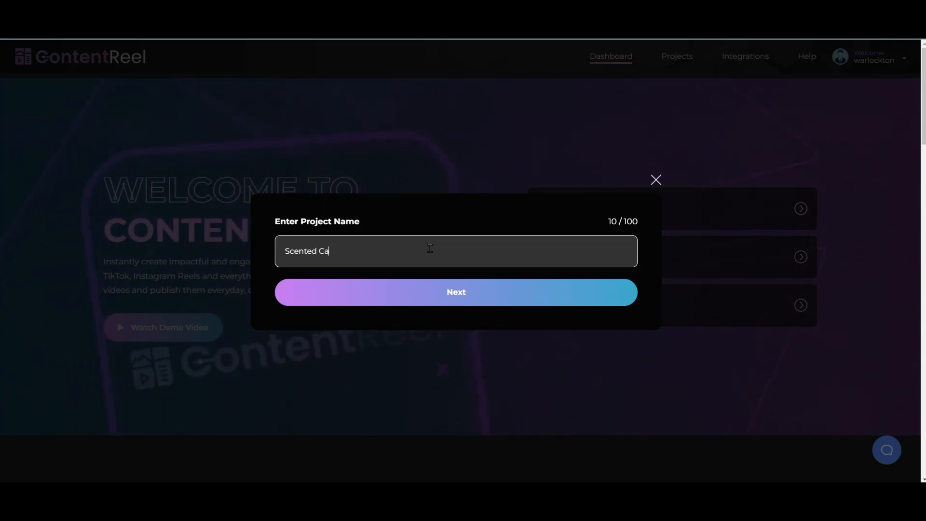
{"action": "type", "text": "ndle "}
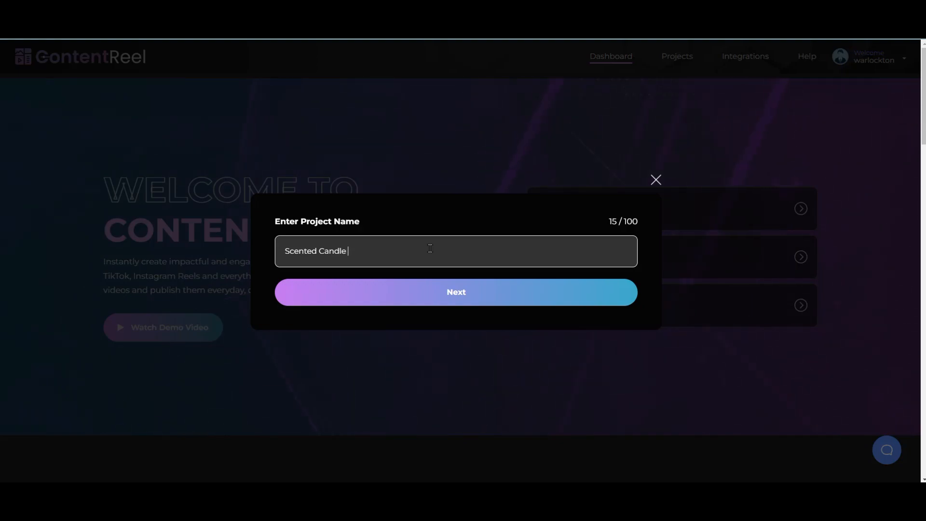
{"action": "type", "text": "Maki"}
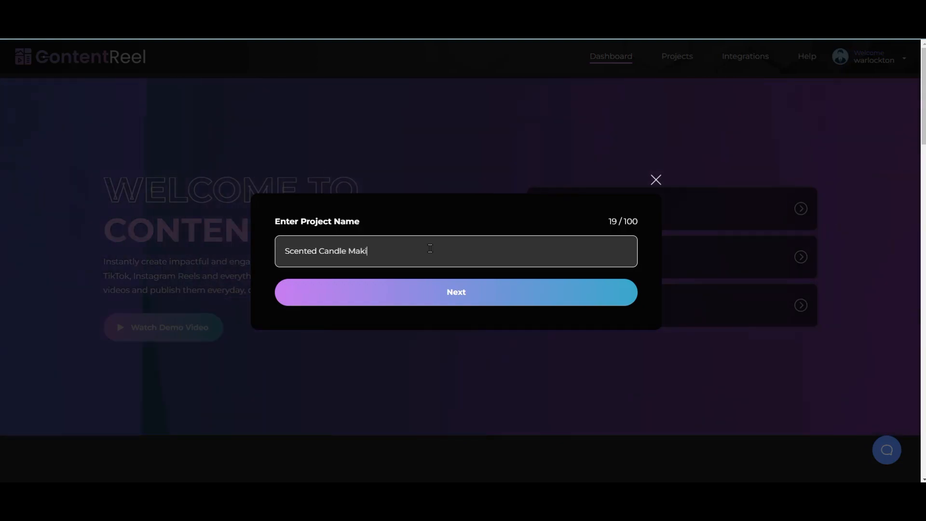
{"action": "type", "text": "ng"}
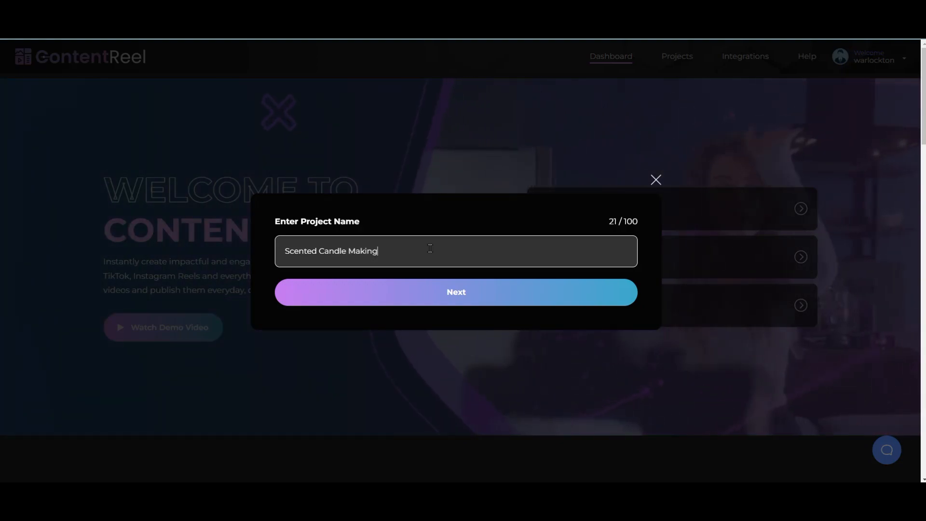
{"action": "left_click_drag", "start_coordinate": [379, 251], "coordinate": [276, 250]}
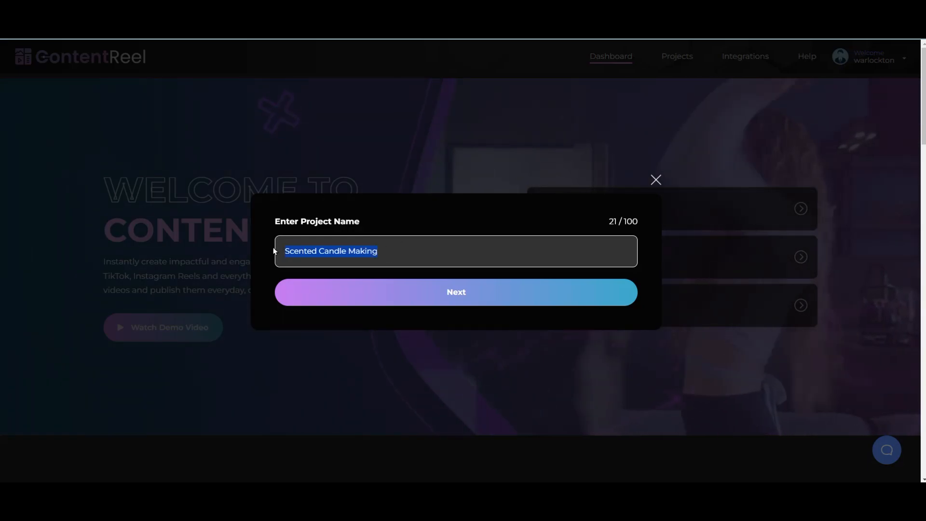
{"action": "right_click", "coordinate": [318, 248]}
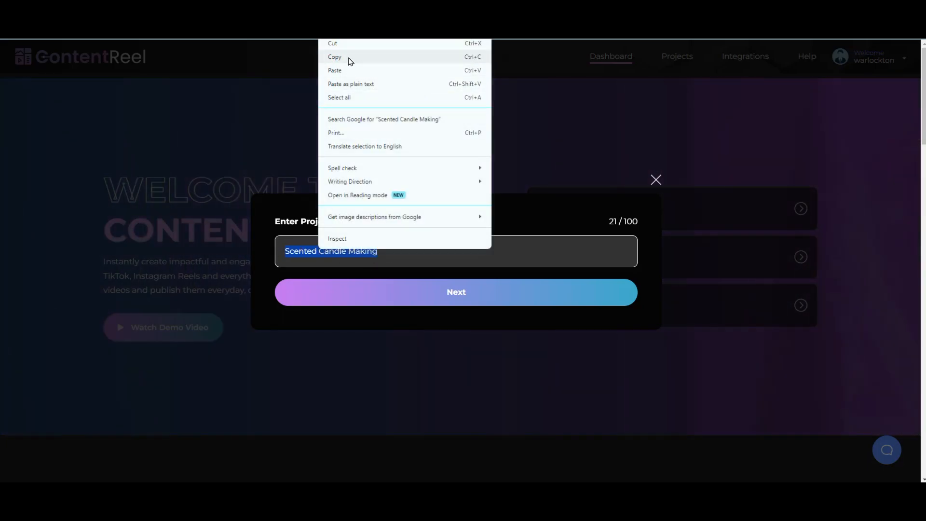
{"action": "left_click", "coordinate": [351, 58]}
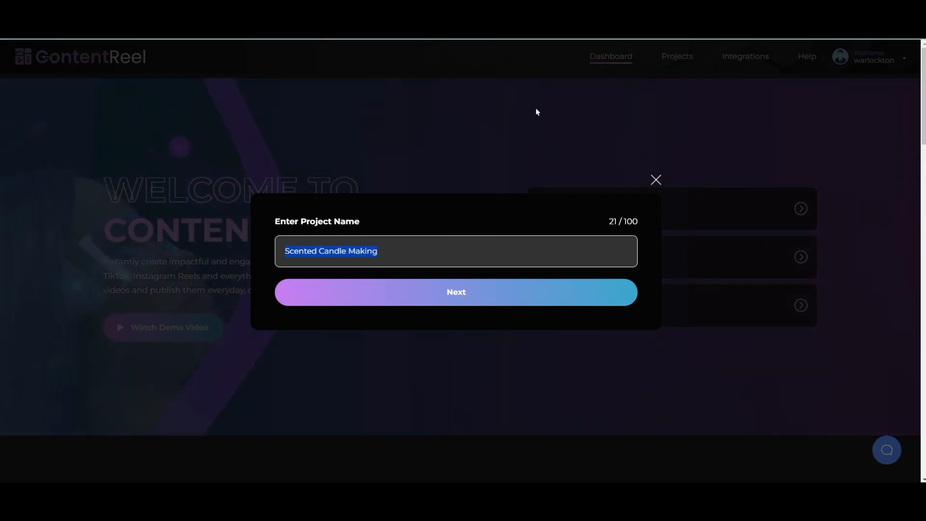
{"action": "left_click", "coordinate": [462, 302]}
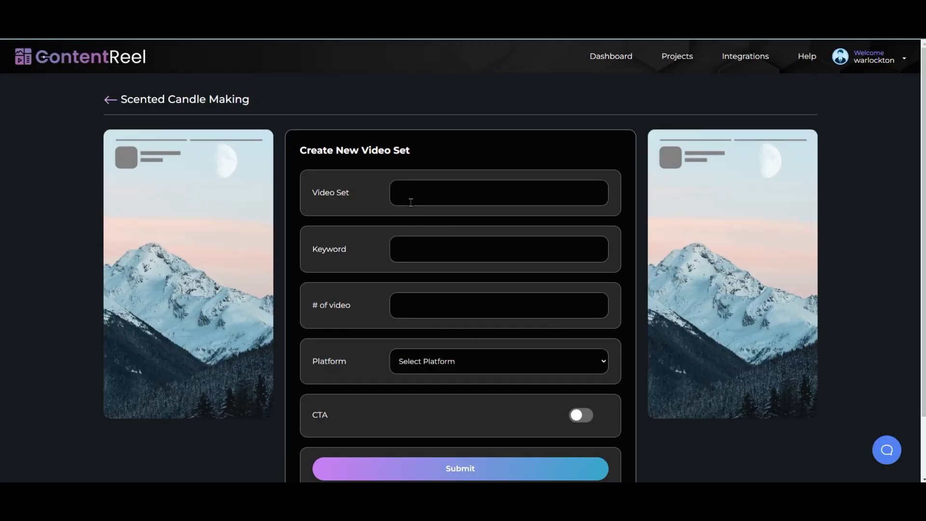
Step: Paste 'Scented Candle Making' as both the video set name and the keyword
{"action": "left_click", "coordinate": [415, 191]}
{"action": "right_click", "coordinate": [405, 191]}
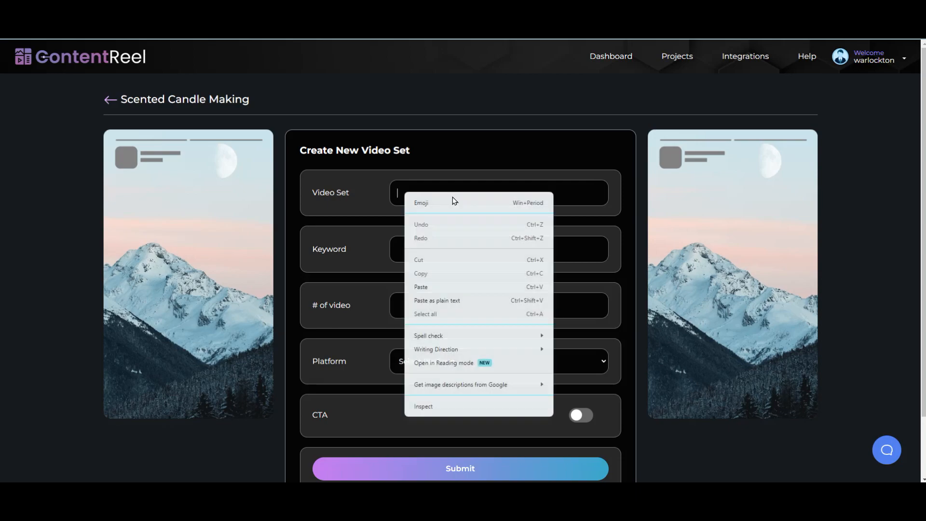
{"action": "left_click", "coordinate": [432, 287]}
{"action": "left_click", "coordinate": [413, 245]}
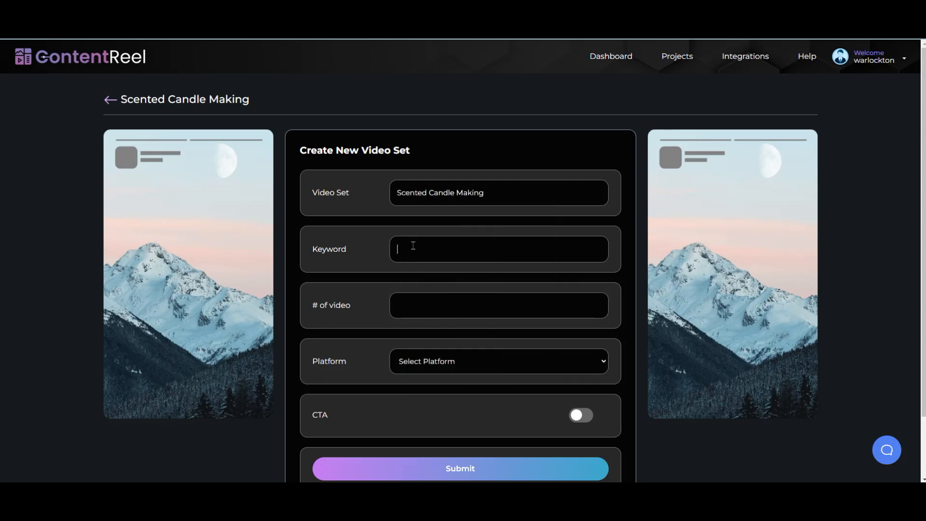
{"action": "right_click", "coordinate": [414, 246]}
{"action": "mouse_move", "coordinate": [458, 179]}
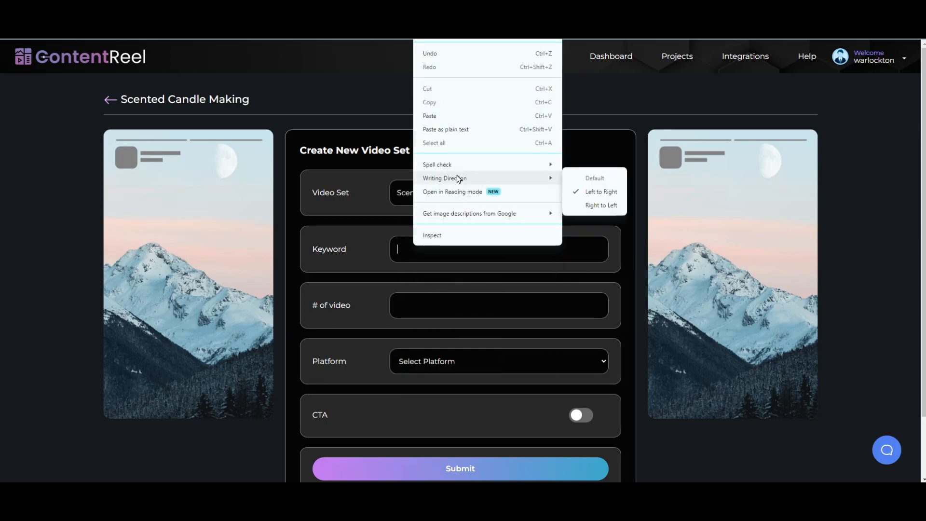
{"action": "left_click", "coordinate": [442, 116]}
Step: Set the number of videos to 6 and the platform to YouTube Shorts
{"action": "left_click", "coordinate": [417, 304]}
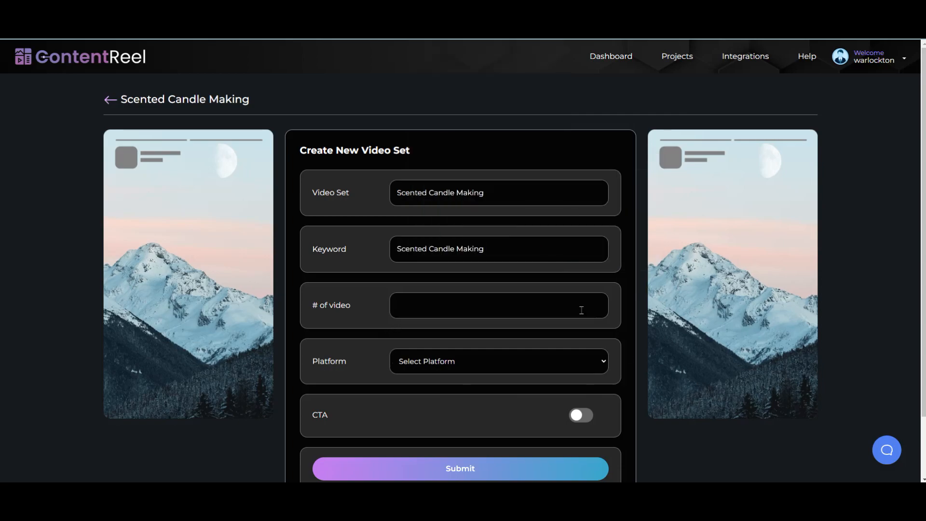
{"action": "type", "text": "6"}
{"action": "left_click", "coordinate": [595, 362]}
{"action": "scroll", "coordinate": [554, 331], "scroll_direction": "down", "scroll_amount": 4}
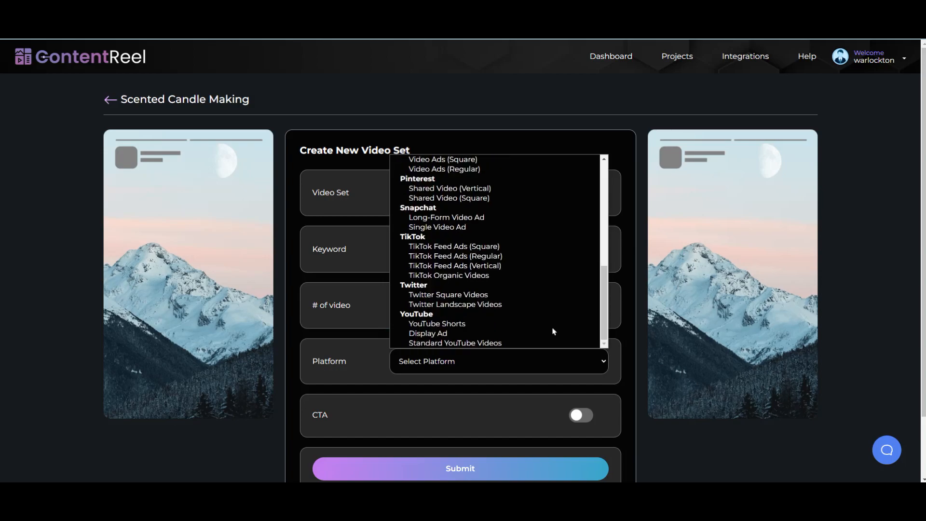
{"action": "left_click", "coordinate": [545, 325]}
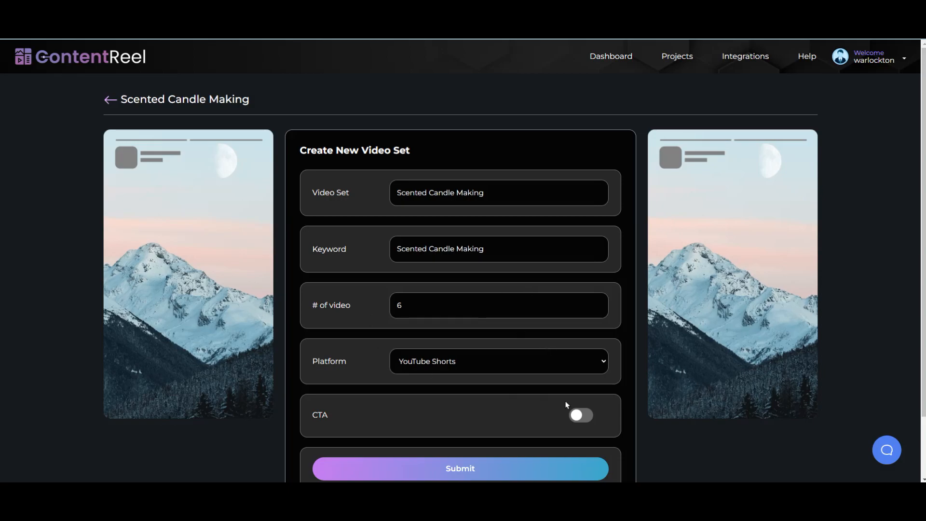
Step: Enable a call to action with subscribe text, positioned Bottom Right
{"action": "left_click", "coordinate": [577, 419]}
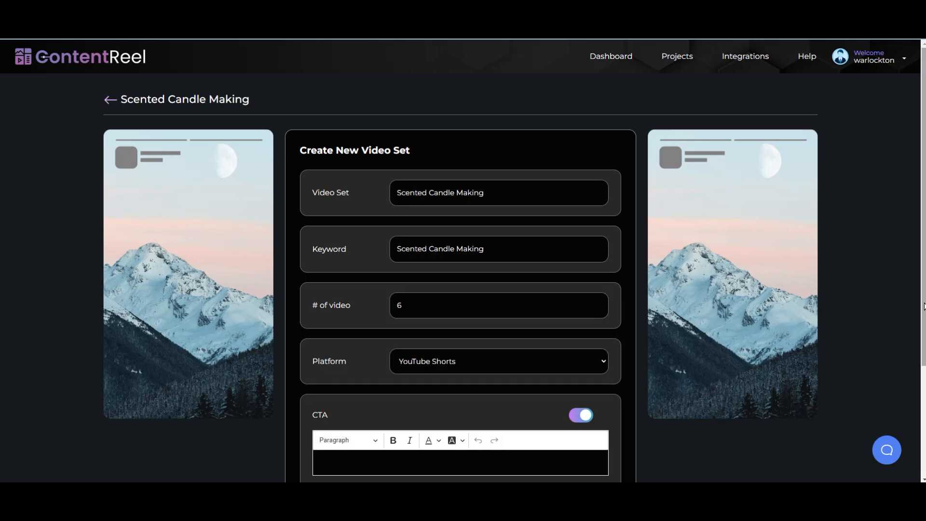
{"action": "scroll", "coordinate": [924, 306], "scroll_direction": "down", "scroll_amount": 3}
{"action": "left_click", "coordinate": [351, 316]}
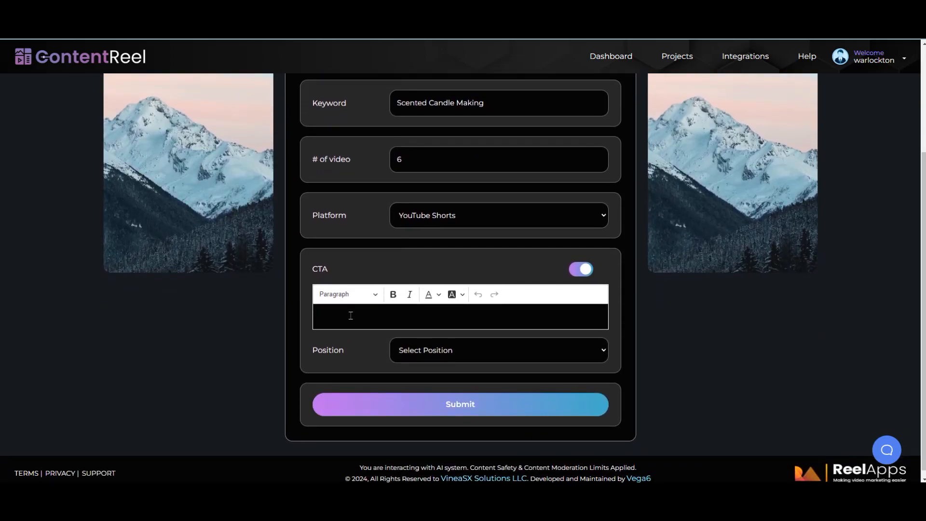
{"action": "type", "text": "Subscribe@TonysMusic"}
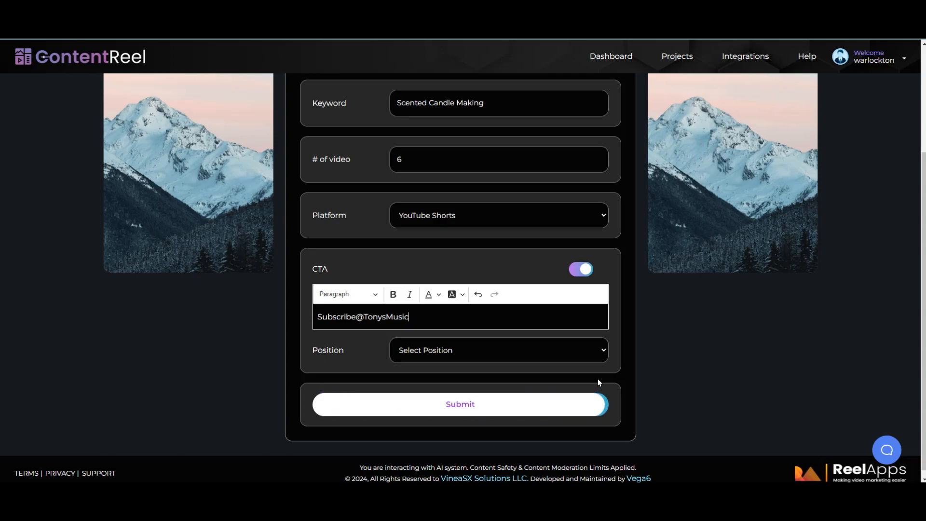
{"action": "left_click", "coordinate": [604, 351]}
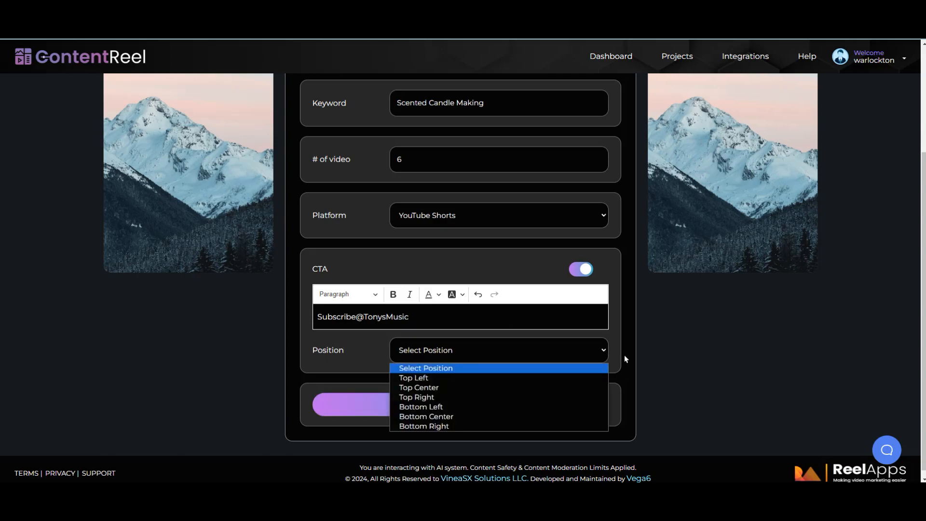
{"action": "left_click", "coordinate": [470, 427]}
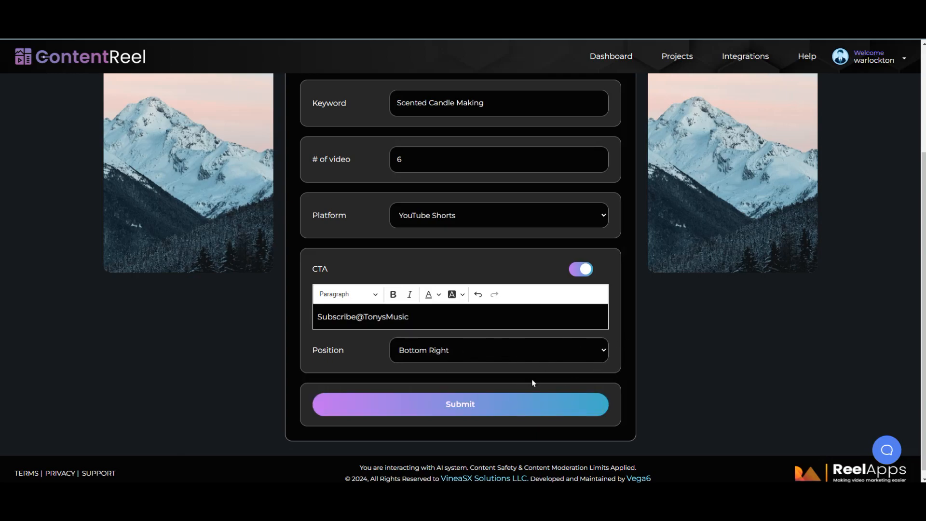
Step: Submit the form and, once scripts generate, open the Scented Candle Making video set
{"action": "left_click", "coordinate": [501, 409]}
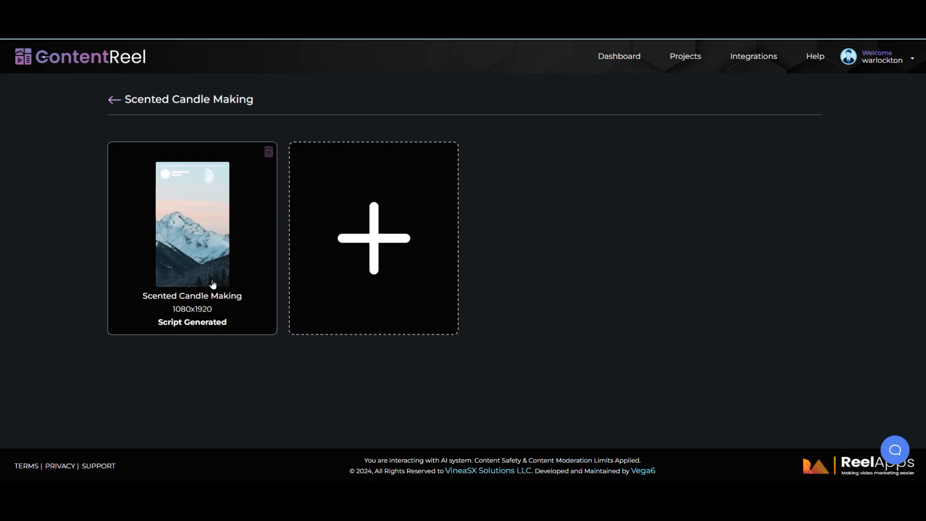
{"action": "left_click", "coordinate": [189, 242]}
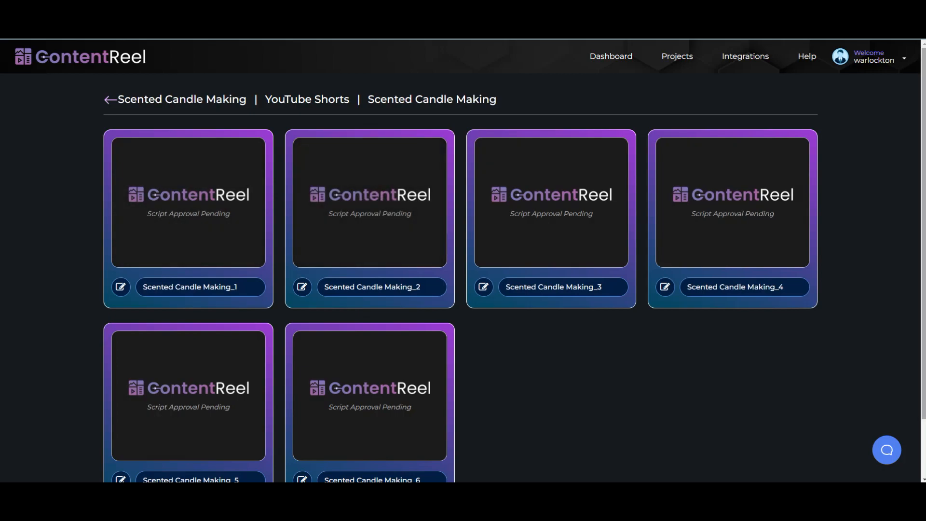
Step: Review video _1's 21-slide script and convert it to video
{"action": "mouse_move", "coordinate": [171, 247]}
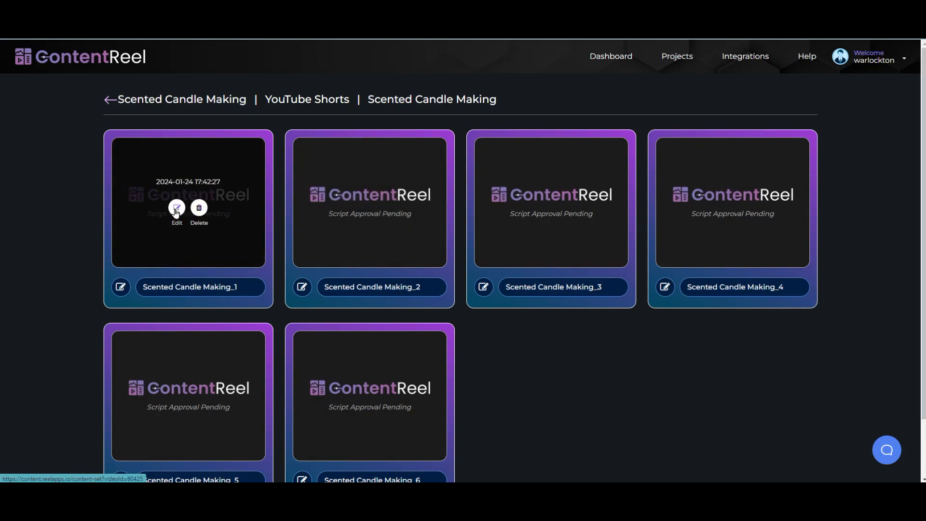
{"action": "left_click", "coordinate": [177, 208]}
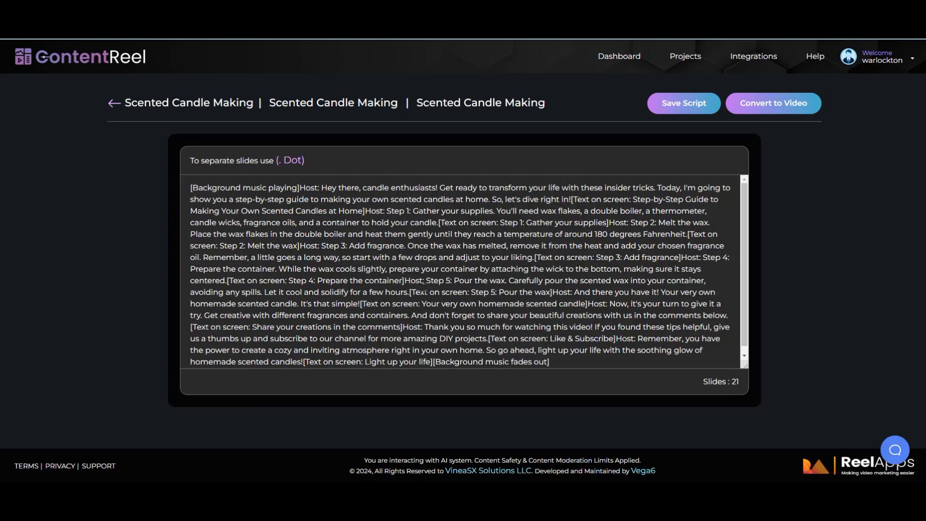
{"action": "scroll", "coordinate": [516, 271], "scroll_direction": "down", "scroll_amount": 1}
{"action": "scroll", "coordinate": [518, 271], "scroll_direction": "up", "scroll_amount": 1}
{"action": "left_click", "coordinate": [788, 112]}
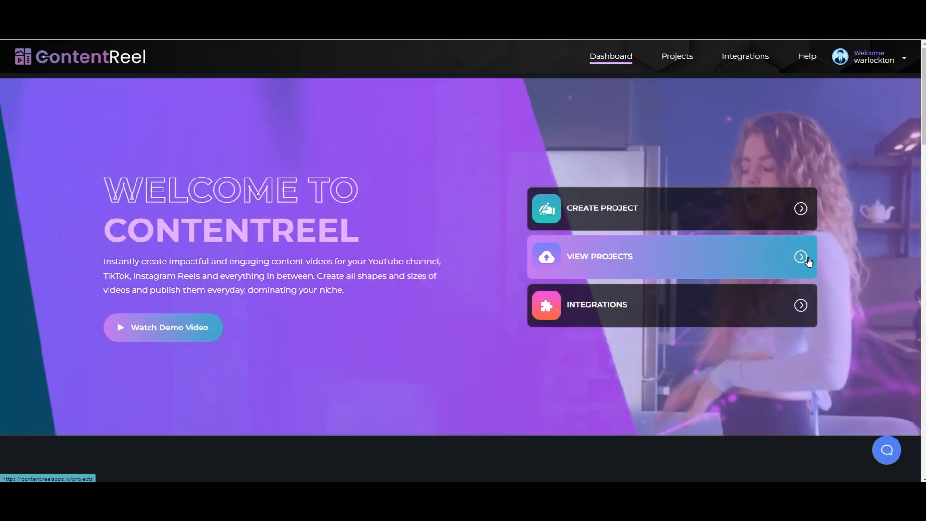
Step: From Projects, open Learn to swim, its video, and the Learn To Swim_2 script for editing
{"action": "left_click", "coordinate": [811, 258]}
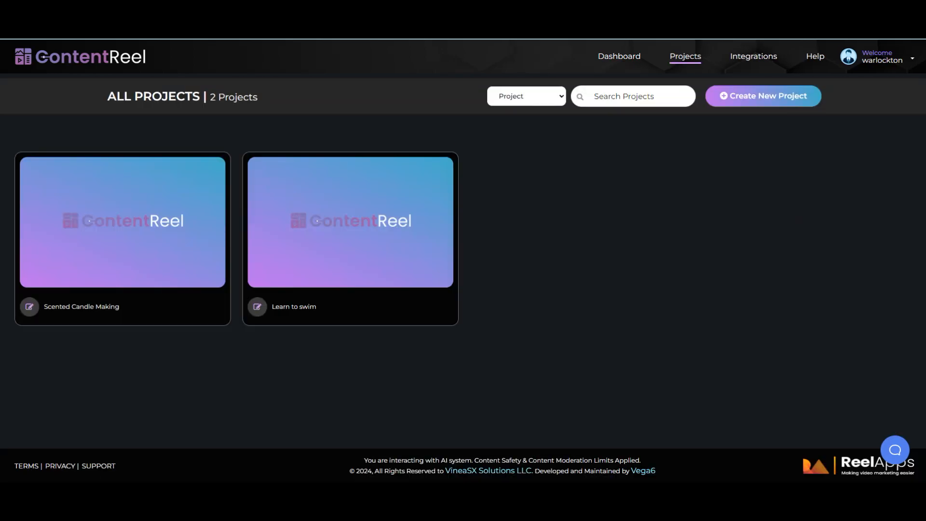
{"action": "mouse_move", "coordinate": [308, 253]}
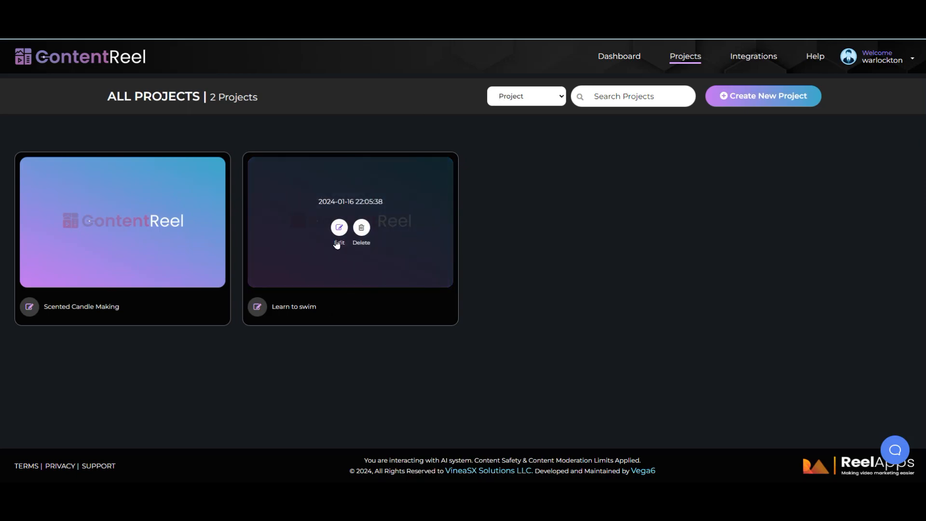
{"action": "left_click", "coordinate": [339, 229]}
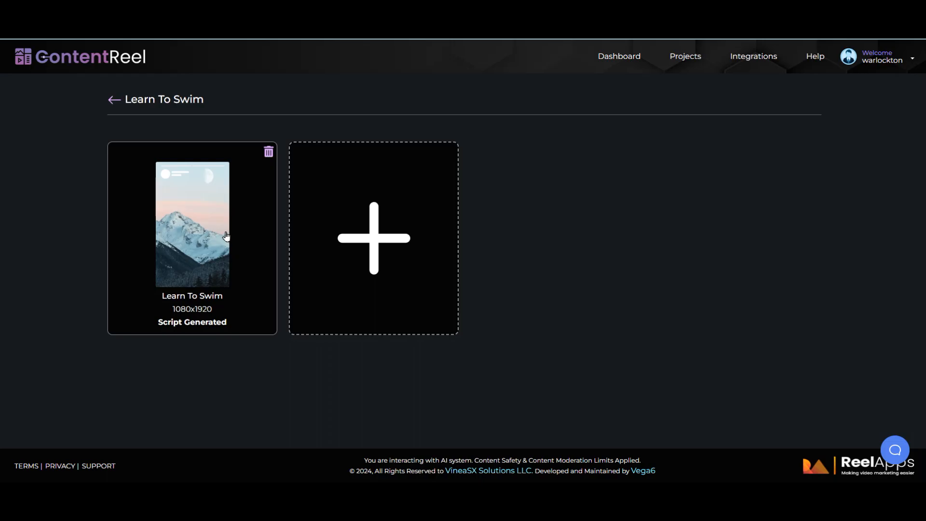
{"action": "left_click", "coordinate": [190, 248]}
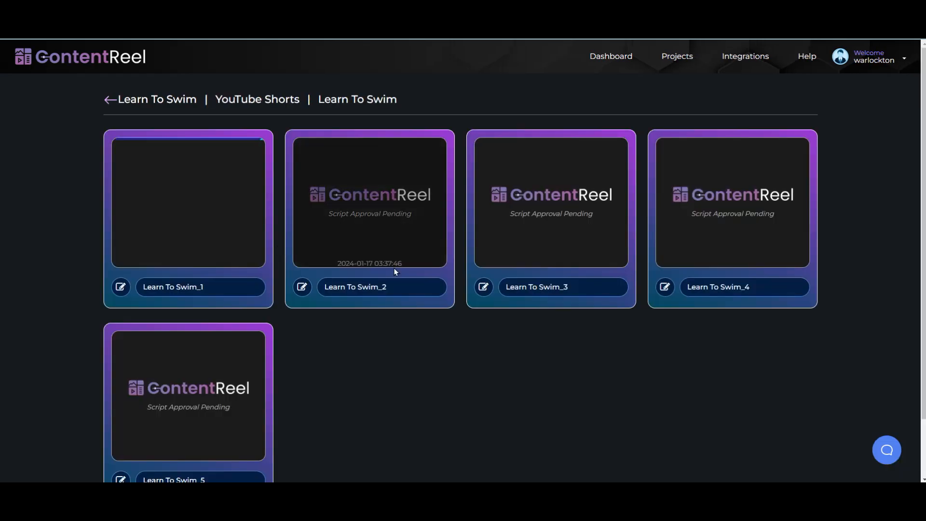
{"action": "mouse_move", "coordinate": [213, 218]}
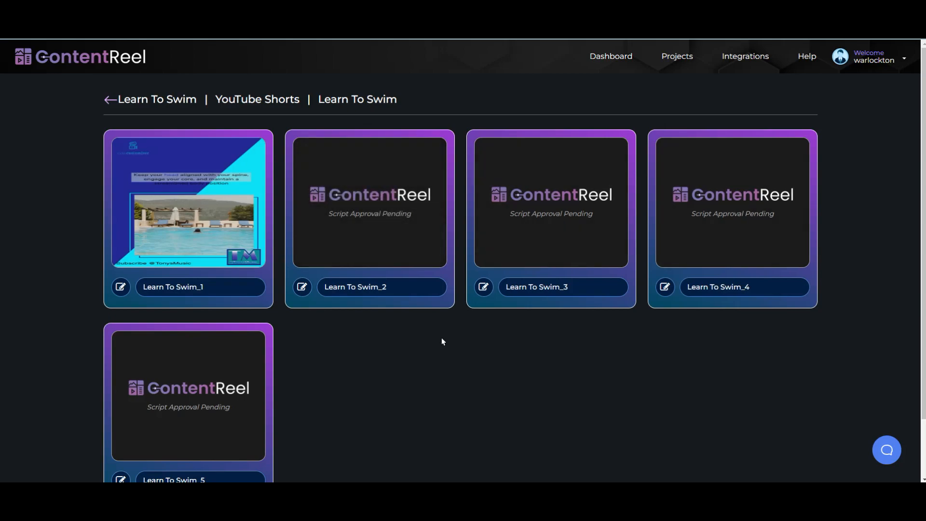
{"action": "mouse_move", "coordinate": [166, 233]}
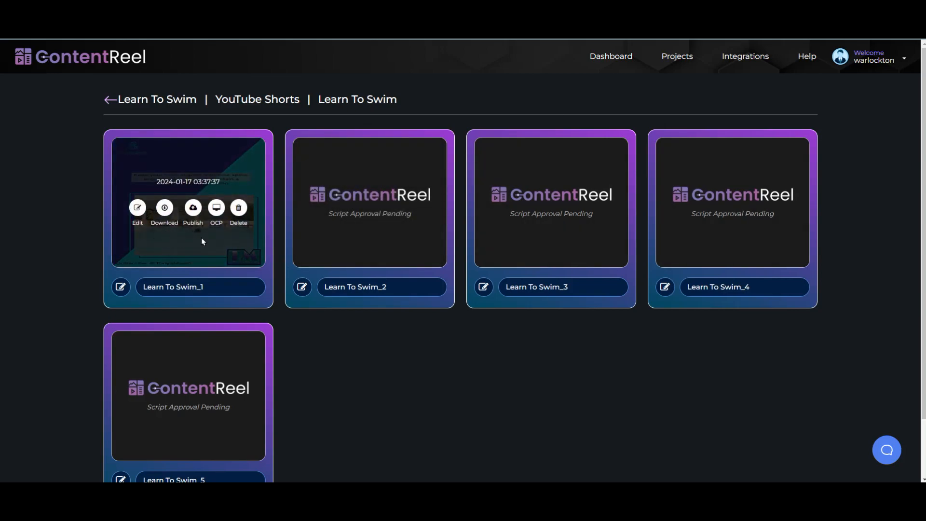
{"action": "mouse_move", "coordinate": [350, 221]}
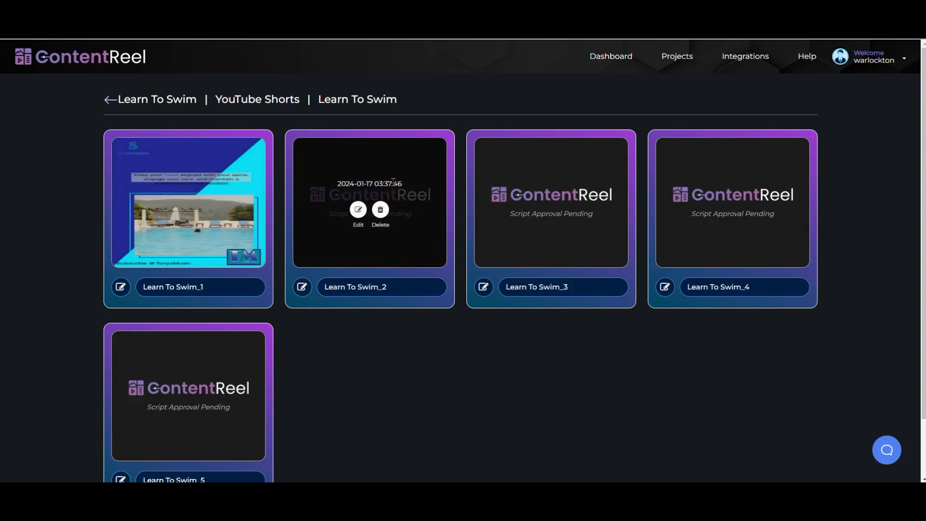
{"action": "left_click", "coordinate": [358, 211]}
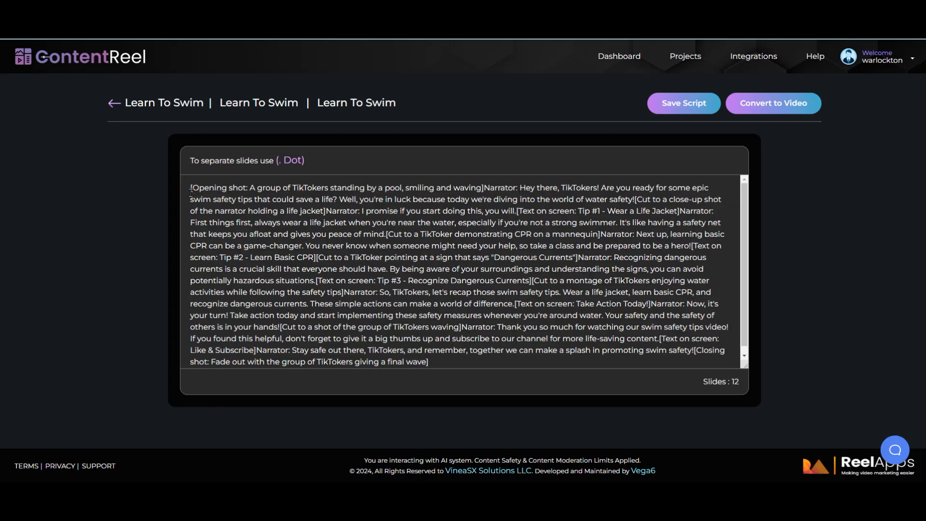
Step: Cut '[Opening shot…]Narrator:' so the script opens with 'Hey there, TikTokers!', then select 'TikTokers!'
{"action": "left_click_drag", "start_coordinate": [186, 186], "coordinate": [517, 184]}
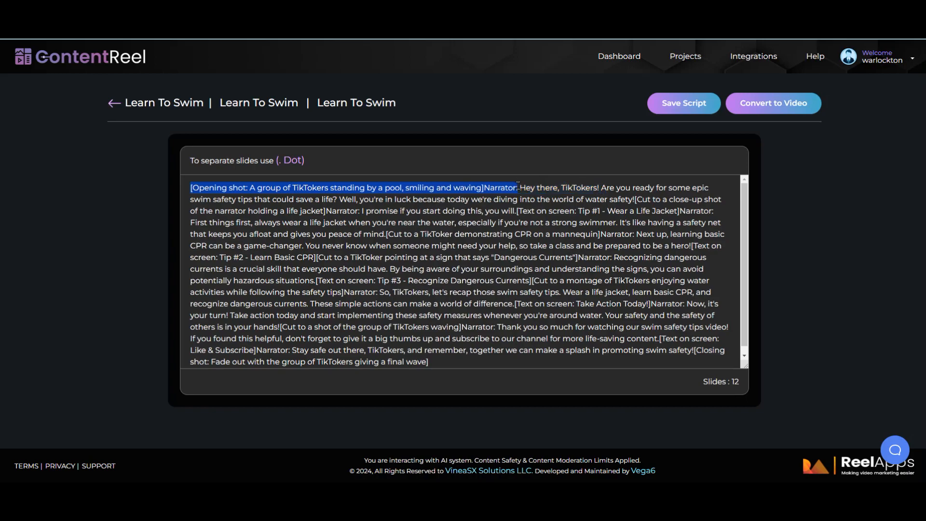
{"action": "left_click_drag", "start_coordinate": [518, 185], "coordinate": [520, 187]}
{"action": "right_click", "coordinate": [497, 193]}
{"action": "left_click", "coordinate": [524, 226]}
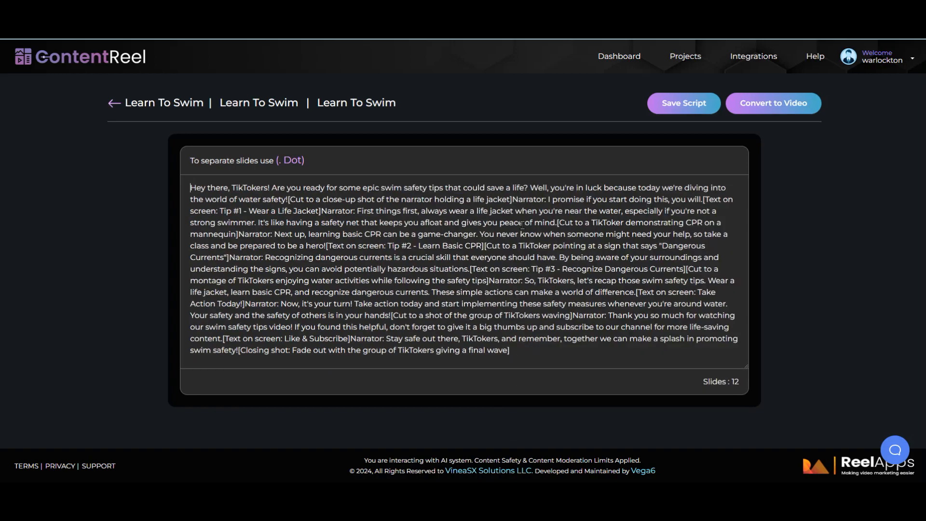
{"action": "left_click", "coordinate": [269, 188]}
{"action": "left_click_drag", "start_coordinate": [269, 188], "coordinate": [231, 183]}
Step: Cut 'TikTokers!' from the greeting and lowercase 'Are' to 'are'
{"action": "right_click", "coordinate": [256, 190]}
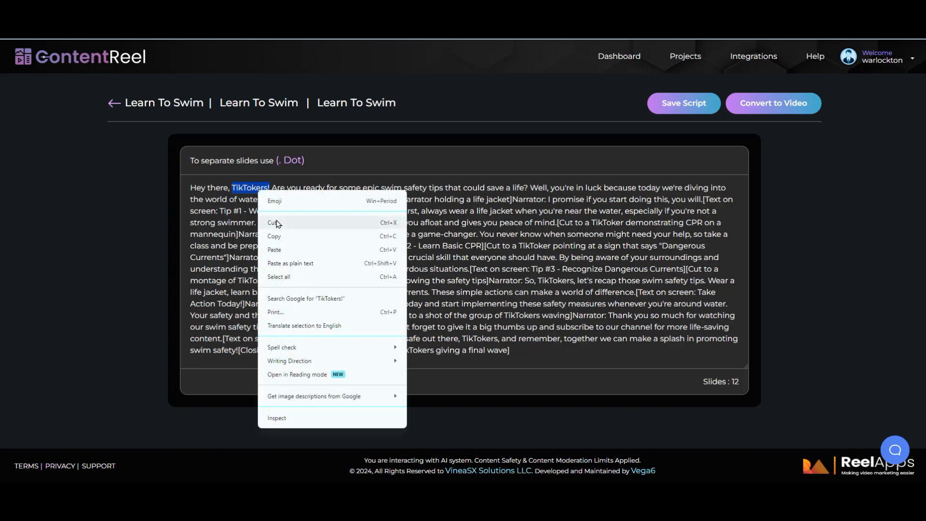
{"action": "left_click", "coordinate": [274, 223]}
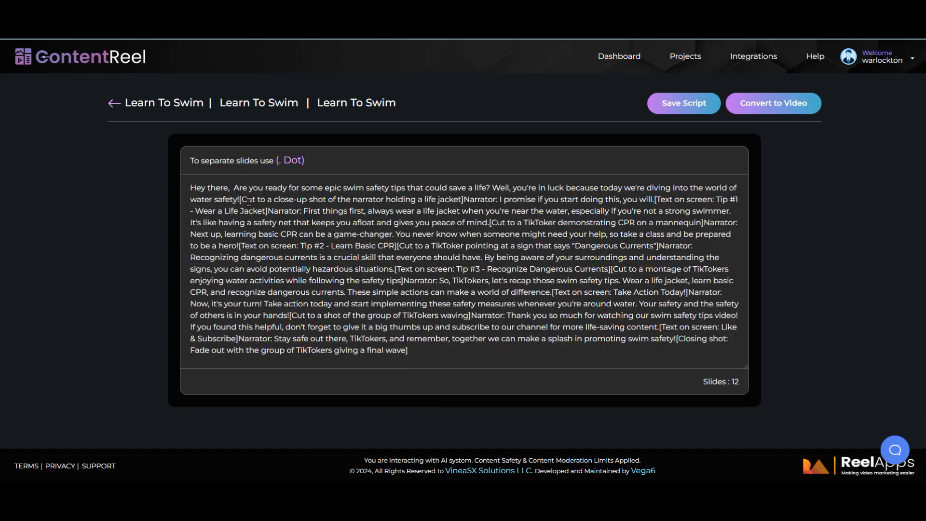
{"action": "left_click_drag", "start_coordinate": [240, 188], "coordinate": [232, 187]}
{"action": "type", "text": "a"}
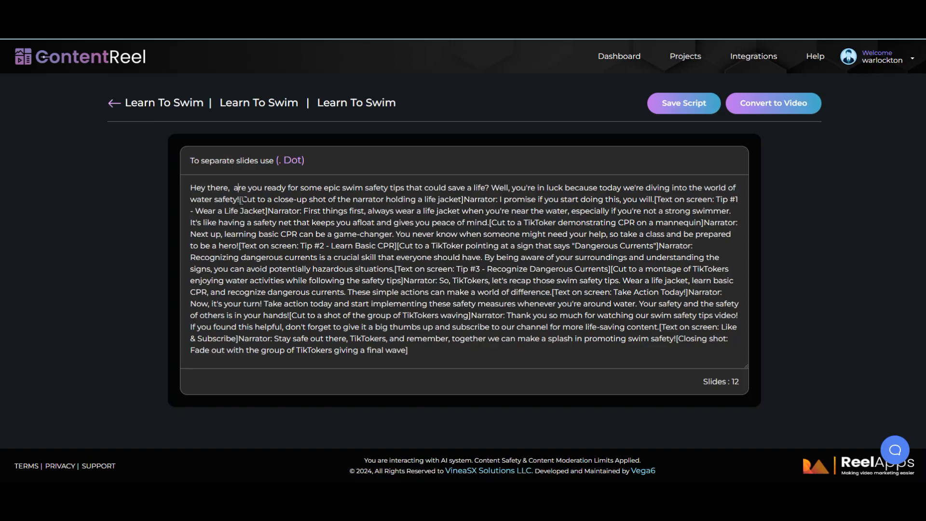
Step: Cut the '[Cut to a close-up…]Narrator:' direction and add a period after 'water safety!'
{"action": "left_click_drag", "start_coordinate": [240, 200], "coordinate": [498, 200]}
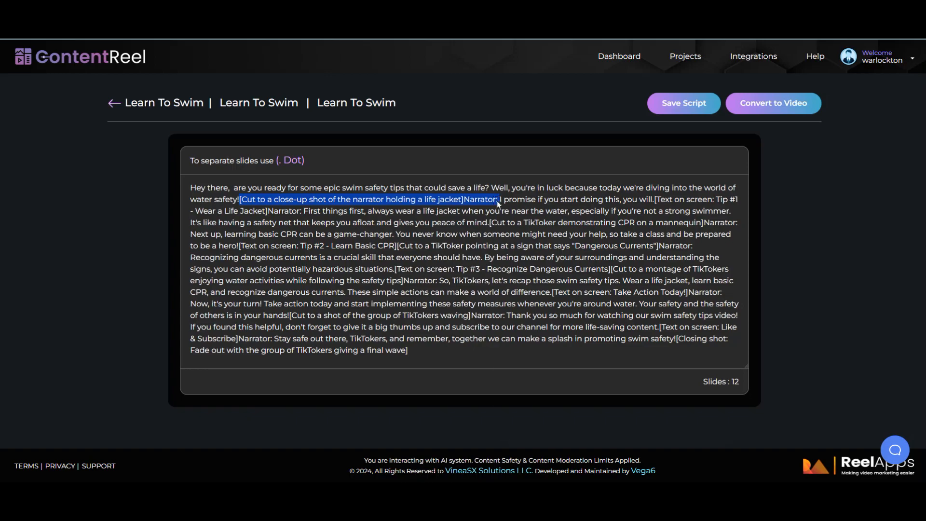
{"action": "right_click", "coordinate": [499, 200]}
{"action": "left_click", "coordinate": [514, 233]}
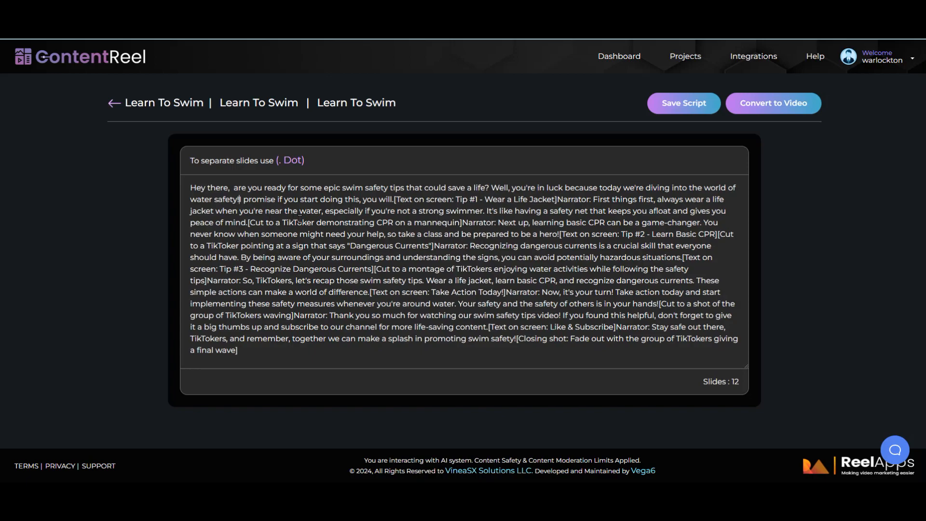
{"action": "type", "text": "."}
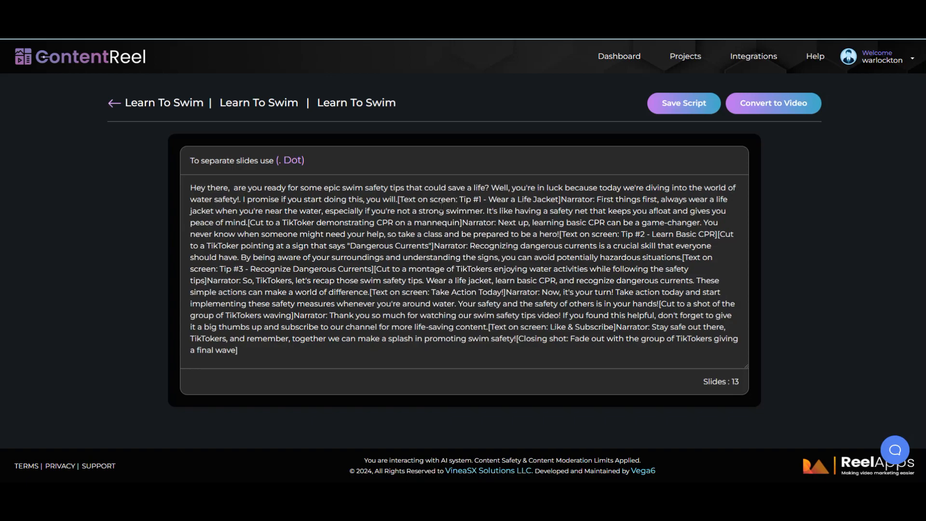
Step: Cut the 'I promise if you start doing this, you will.[Text on screen:' passage
{"action": "mouse_move", "coordinate": [459, 199]}
{"action": "left_mouse_down"}
{"action": "mouse_move", "coordinate": [241, 199]}
{"action": "mouse_move", "coordinate": [457, 203]}
{"action": "left_mouse_up"}
{"action": "left_click", "coordinate": [241, 200]}
{"action": "type", "text": "."}
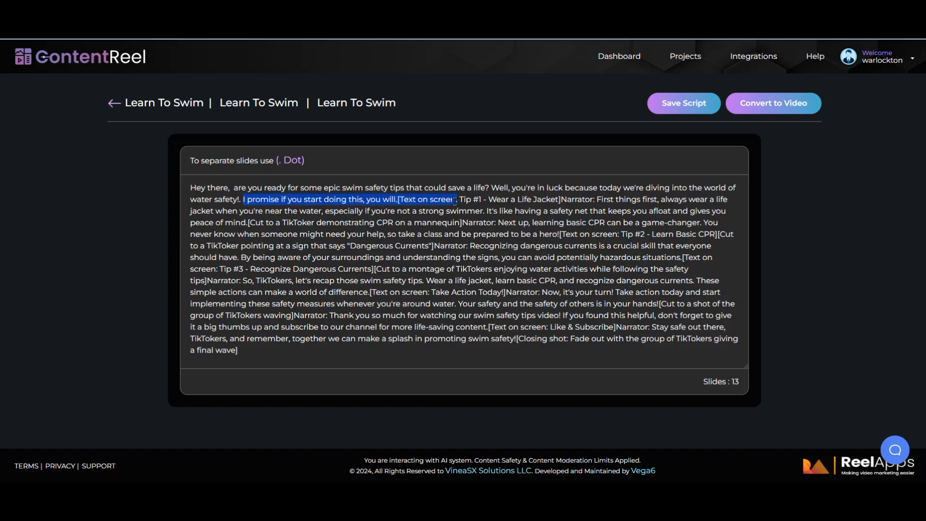
{"action": "right_click", "coordinate": [455, 201]}
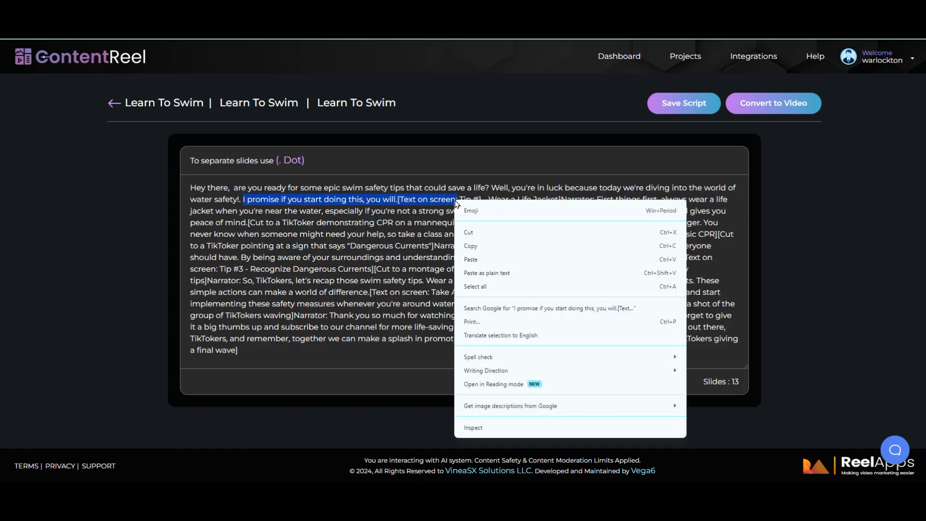
{"action": "left_click", "coordinate": [470, 233]}
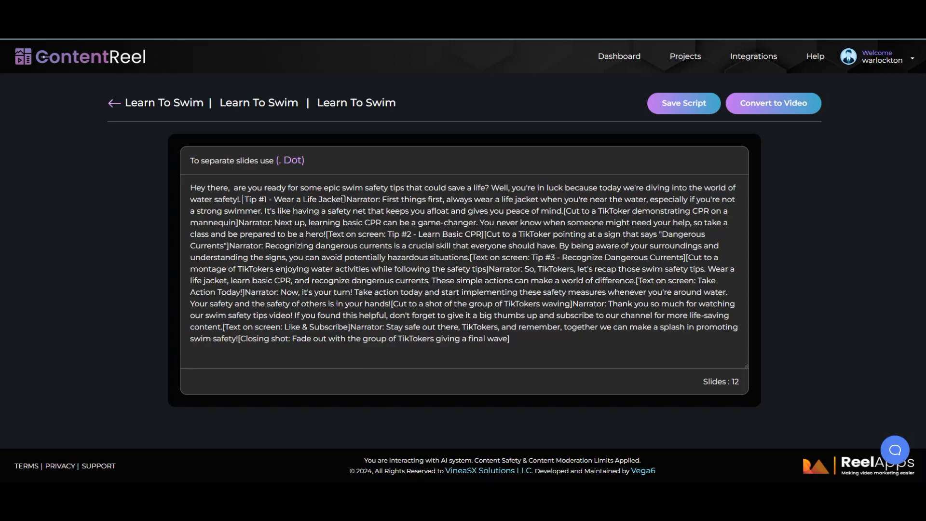
Step: Replace 'Narrator' after 'Life Jacket' with a colon on the Tip #1 line
{"action": "left_click_drag", "start_coordinate": [344, 199], "coordinate": [379, 201]}
{"action": "left_click", "coordinate": [380, 201]}
{"action": "left_click_drag", "start_coordinate": [378, 200], "coordinate": [344, 199]}
{"action": "key", "text": "BackSpace"}
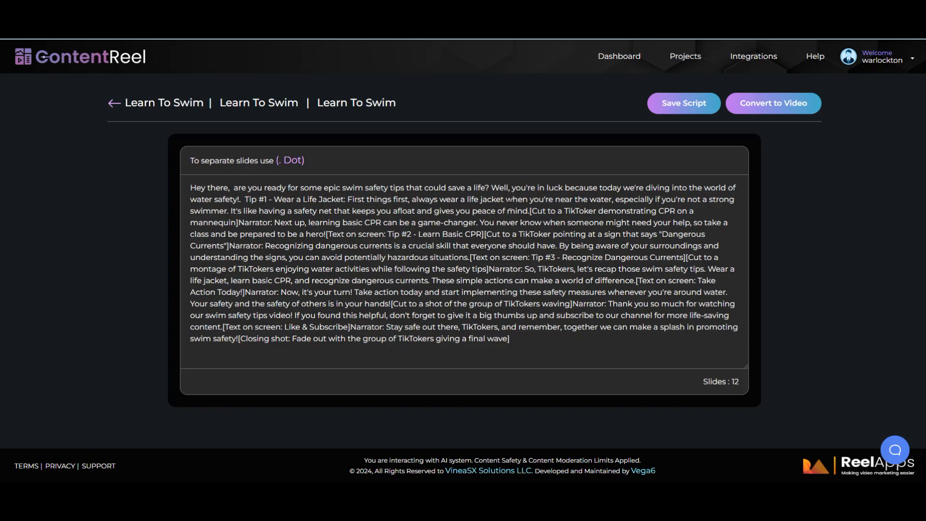
{"action": "type", "text": ":"}
Step: Delete the '[Cut to a TikToker demonstrating CPR…]Narrator:' direction and put a comma after 'swimmer'
{"action": "left_click_drag", "start_coordinate": [530, 211], "coordinate": [273, 222]}
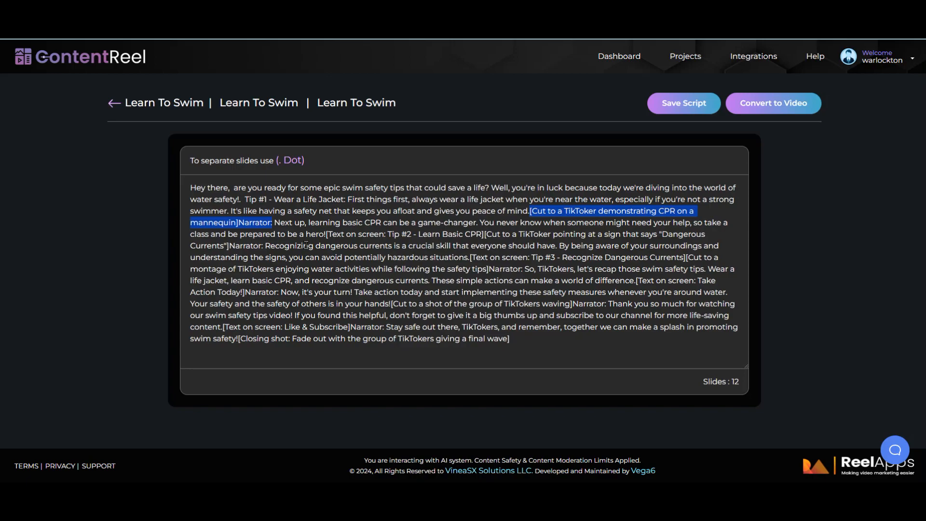
{"action": "key", "text": "BackSpace"}
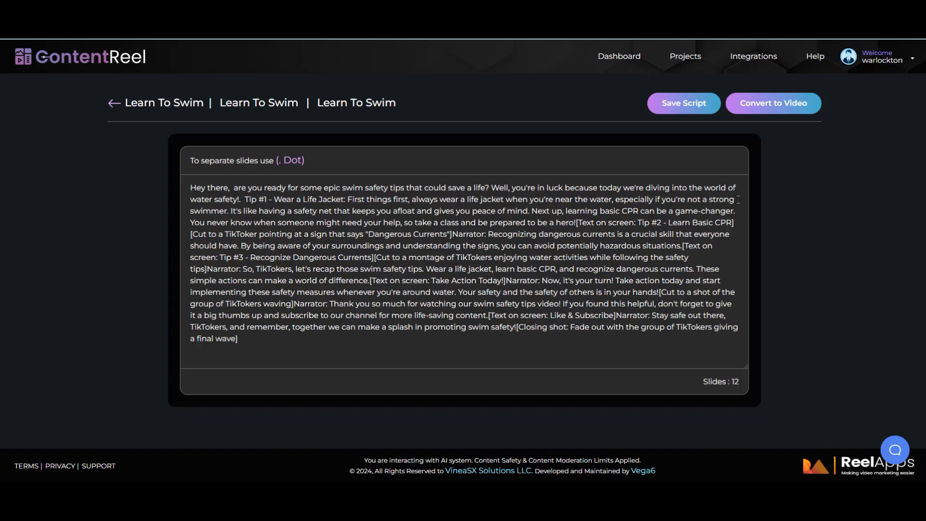
{"action": "double_click", "coordinate": [227, 213]}
{"action": "key", "text": "BackSpace"}
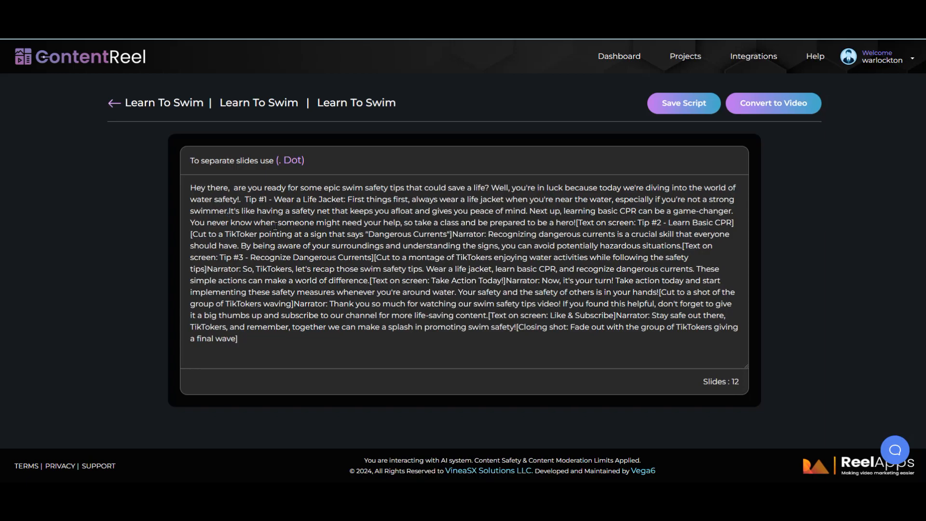
{"action": "key", "text": "BackSpace"}
{"action": "type", "text": ","}
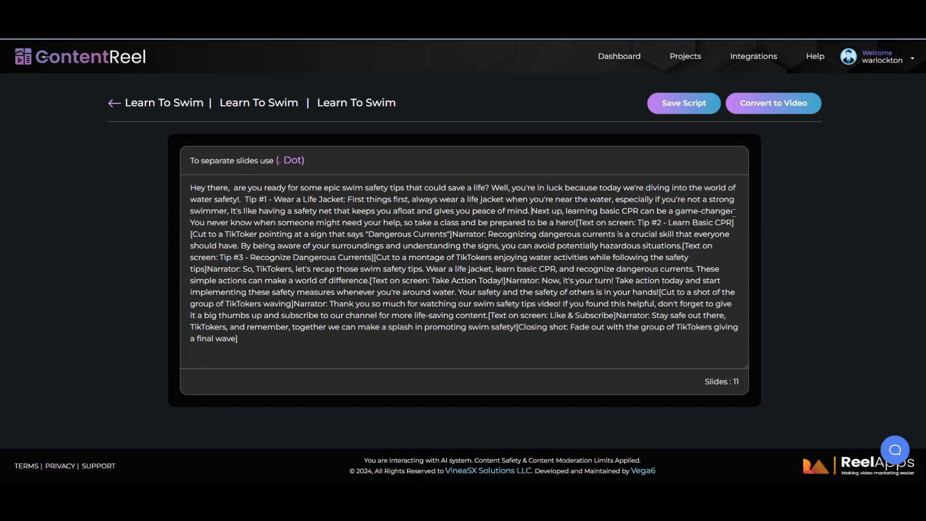
Step: Put a comma after 'game-changer' and lowercase 'You' and 'It's'
{"action": "left_click_drag", "start_coordinate": [735, 212], "coordinate": [731, 212]}
{"action": "type", "text": ","}
{"action": "left_click_drag", "start_coordinate": [190, 222], "coordinate": [196, 222]}
{"action": "type", "text": "y"}
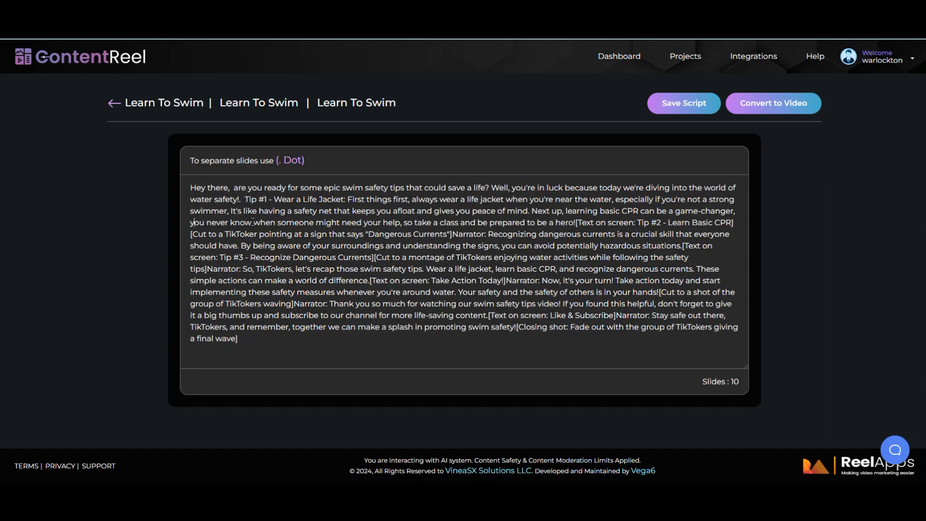
{"action": "left_click_drag", "start_coordinate": [230, 210], "coordinate": [233, 211]}
{"action": "type", "text": "i"}
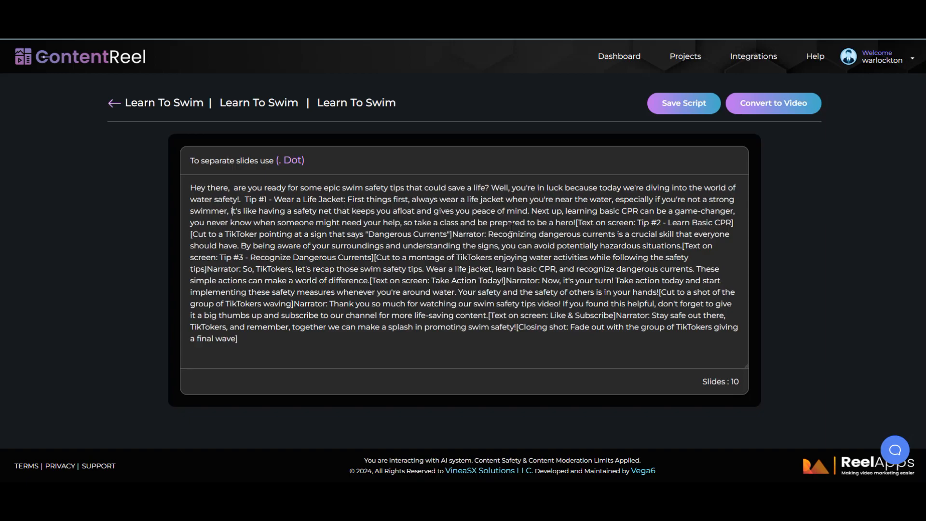
Step: Delete the on-screen tag and period before Tip #2, then cut 'Tip #2 - Learn Basic CPR'
{"action": "left_click_drag", "start_coordinate": [575, 224], "coordinate": [638, 223]}
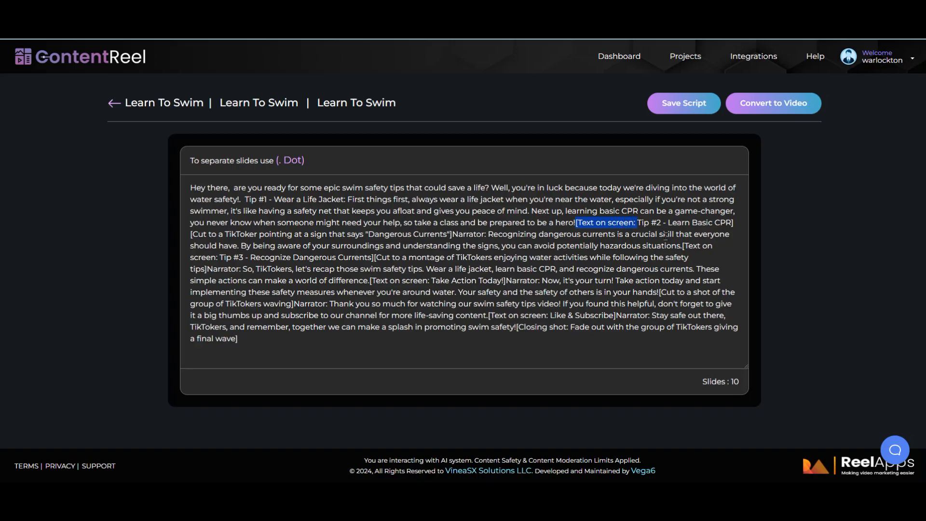
{"action": "key", "text": "BackSpace"}
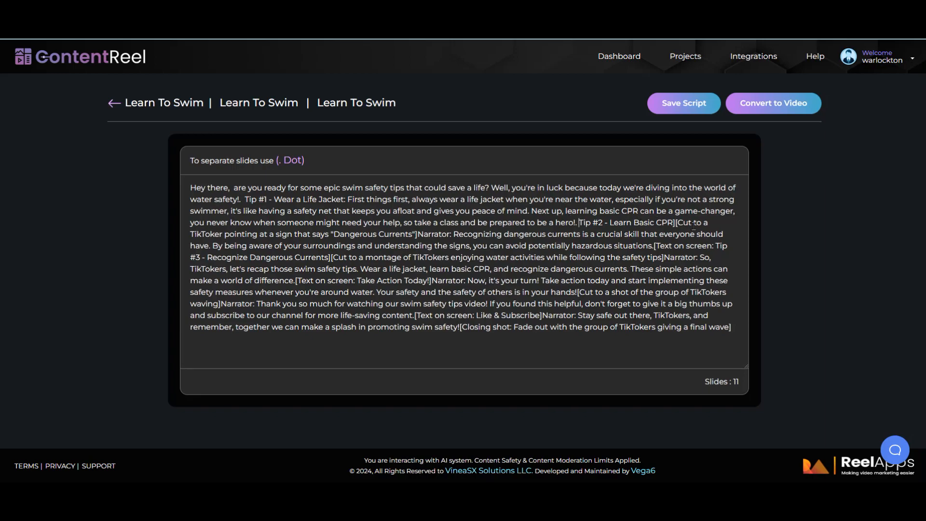
{"action": "key", "text": "BackSpace"}
{"action": "left_click_drag", "start_coordinate": [578, 222], "coordinate": [671, 222]}
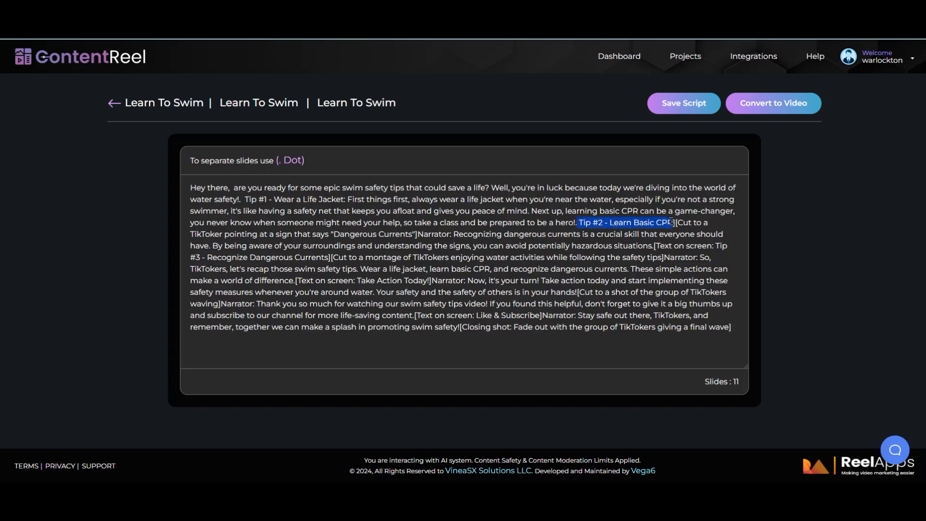
{"action": "right_click", "coordinate": [671, 223]}
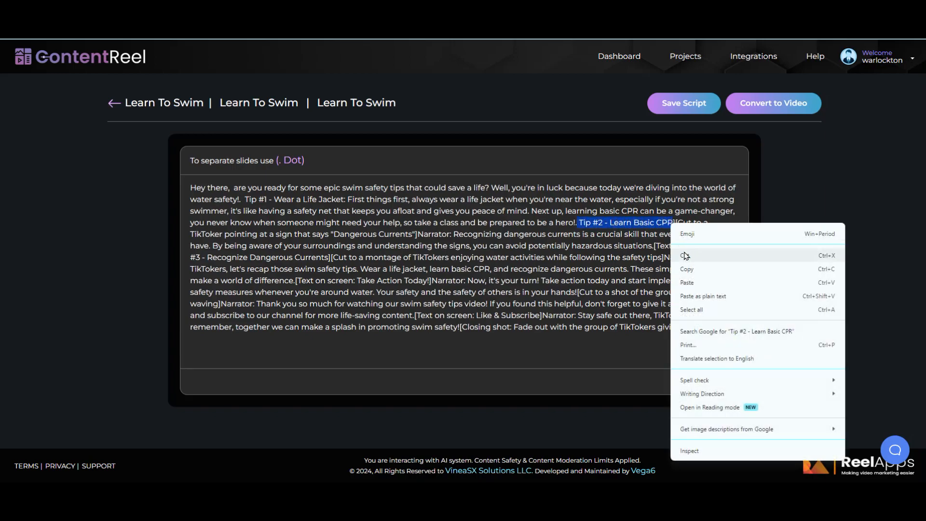
{"action": "left_click", "coordinate": [685, 256]}
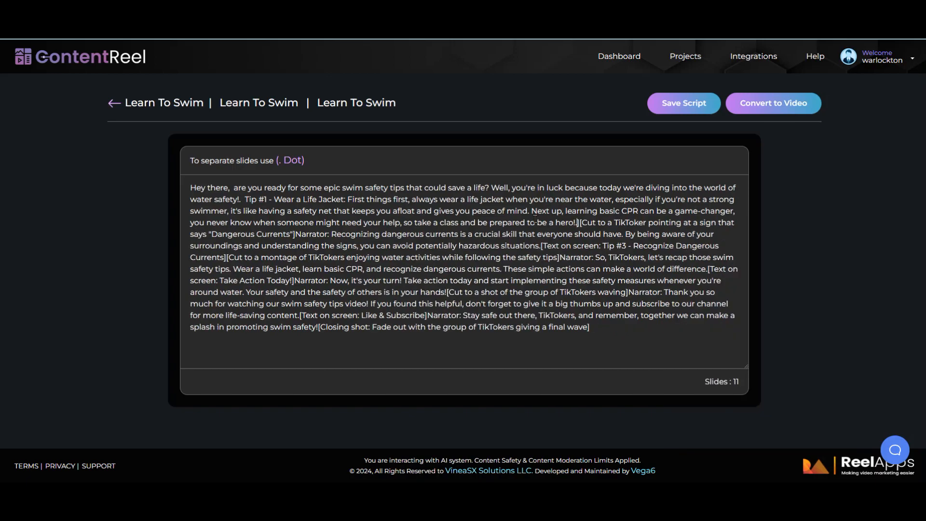
Step: Paste the Tip #2 heading over the words 'Next up' in the script
{"action": "left_click_drag", "start_coordinate": [563, 213], "coordinate": [531, 212]}
{"action": "right_click", "coordinate": [538, 212]}
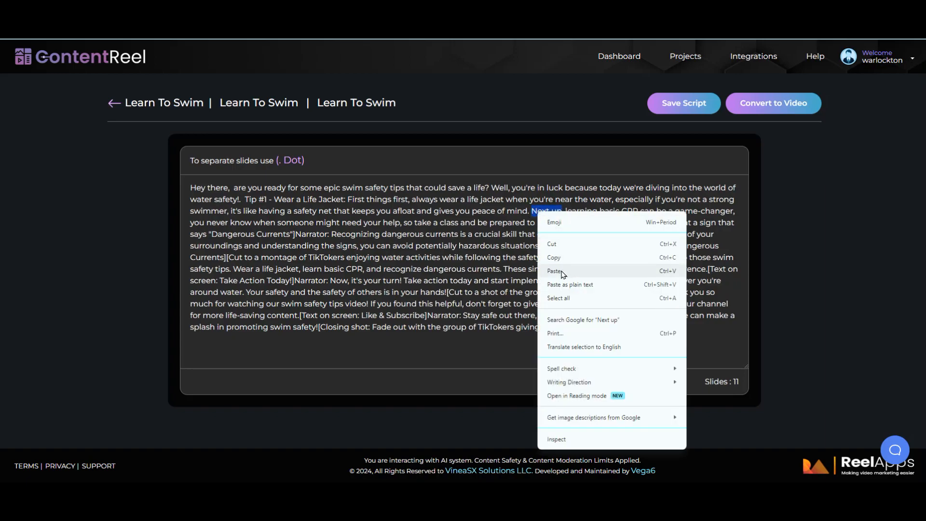
{"action": "left_click", "coordinate": [554, 271]}
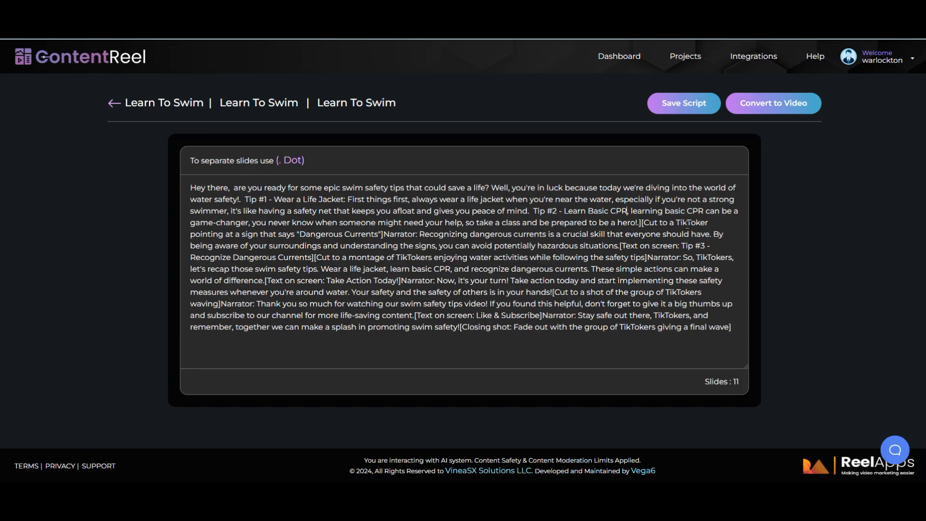
Step: Delete the '[Cut to a TikToker … Dangerous Currents]' direction and its Narrator label
{"action": "left_click_drag", "start_coordinate": [658, 222], "coordinate": [387, 235]}
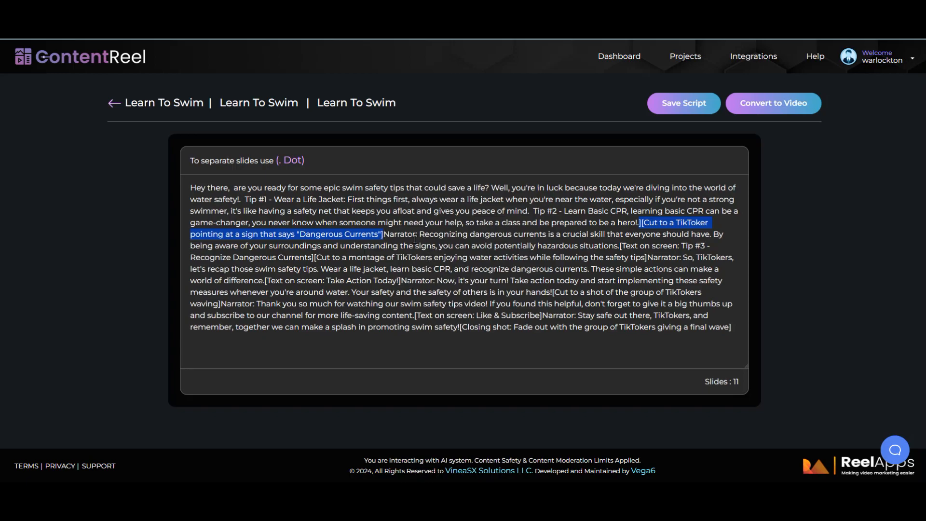
{"action": "left_click_drag", "start_coordinate": [415, 236], "coordinate": [638, 223]}
{"action": "key", "text": "BackSpace"}
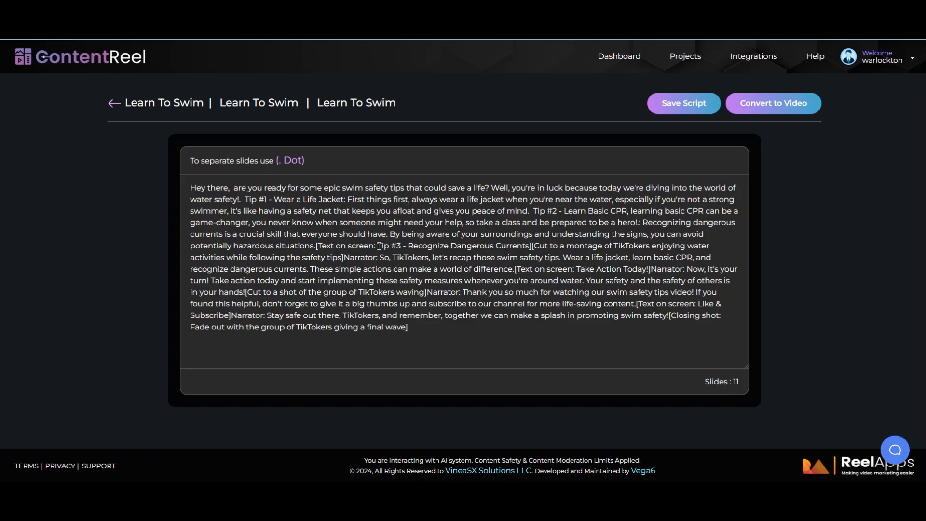
Step: Cut the 'Tip #3 - Recognize Dangerous Currents' heading and paste it over the colon after 'hero!'
{"action": "left_click_drag", "start_coordinate": [379, 247], "coordinate": [530, 246]}
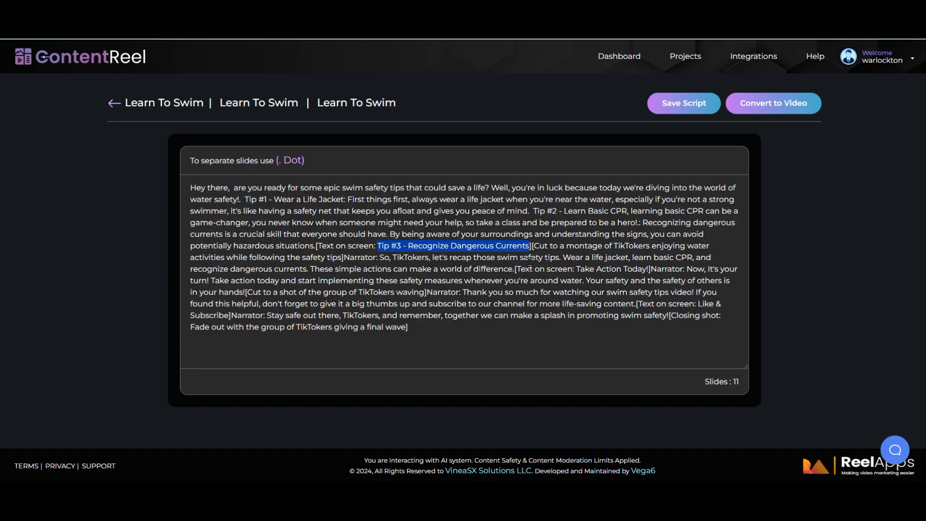
{"action": "right_click", "coordinate": [521, 244]}
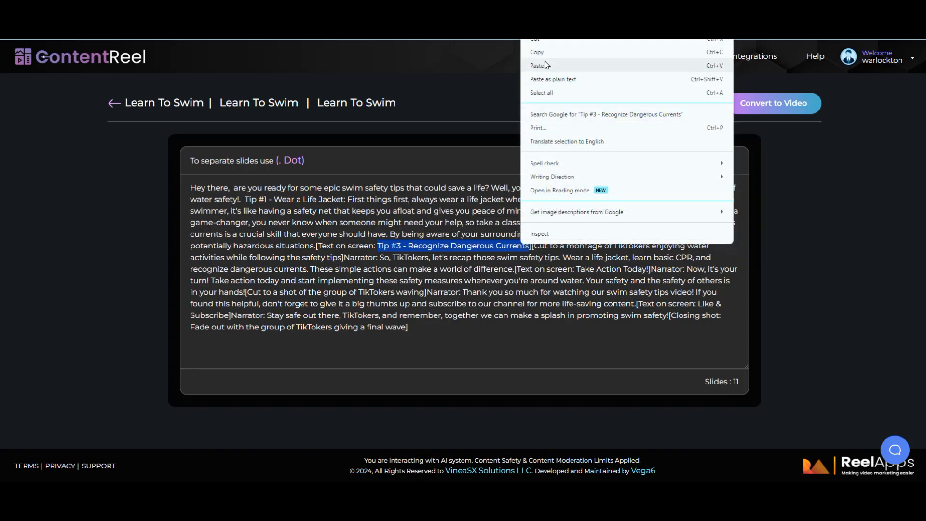
{"action": "left_click", "coordinate": [537, 39]}
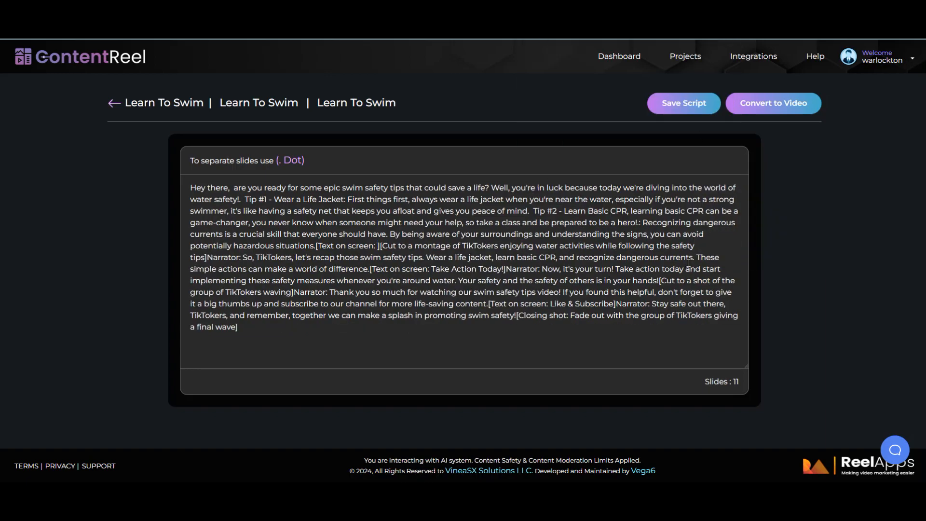
{"action": "right_click", "coordinate": [642, 223]}
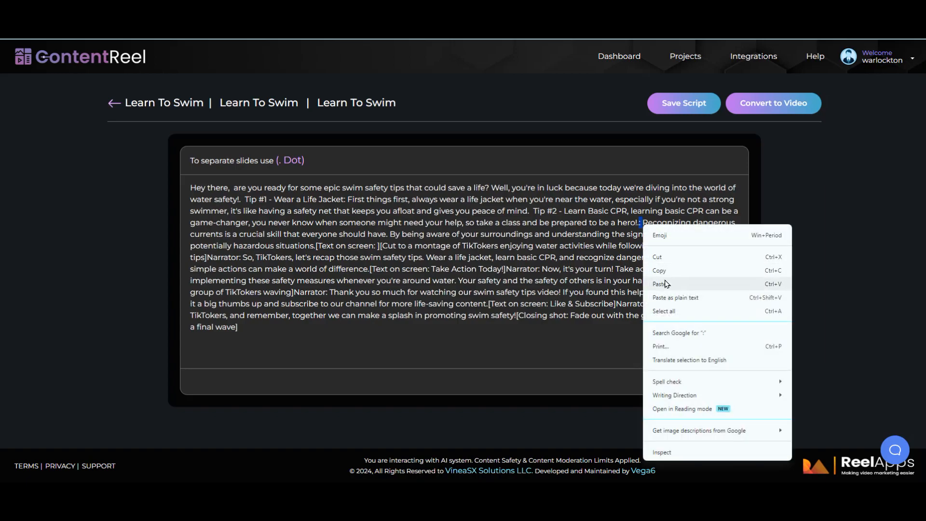
{"action": "left_click", "coordinate": [667, 284]}
Step: Add a period after 'hero!' and a colon after 'Dangerous Currents'
{"action": "left_click", "coordinate": [638, 223]}
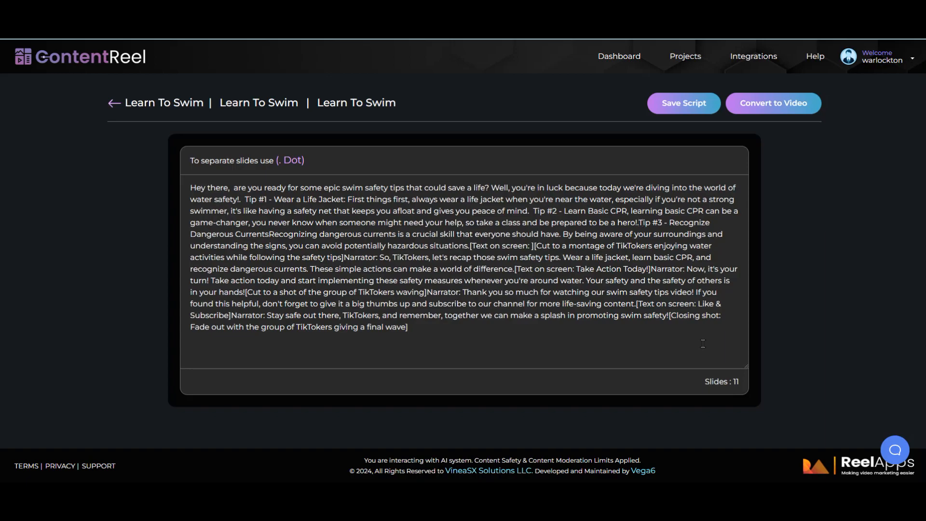
{"action": "type", "text": "."}
{"action": "left_click", "coordinate": [269, 234]}
{"action": "type", "text": ":"}
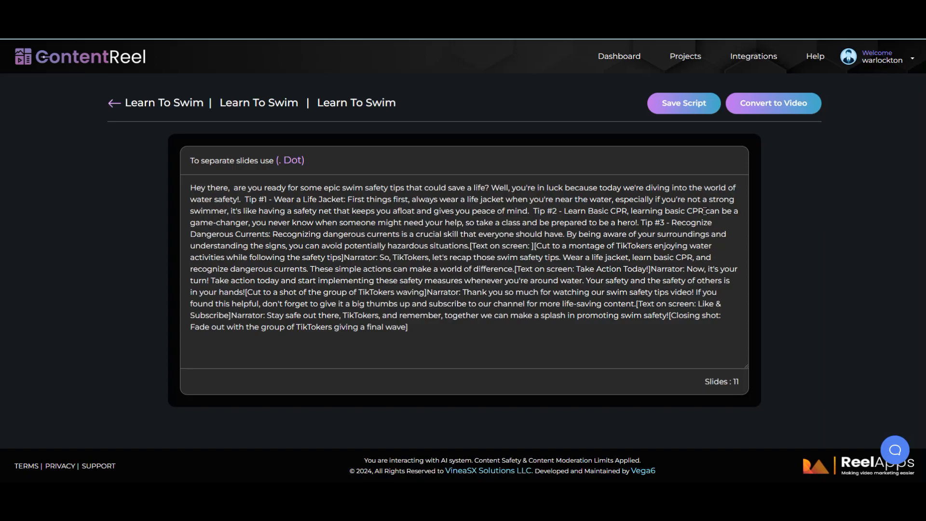
Step: Put a colon after 'Learn Basic CPR' and swap the period after 'should have' for a comma
{"action": "left_click", "coordinate": [628, 213]}
{"action": "key", "text": "shift+Right"}
{"action": "type", "text": ":"}
{"action": "key", "text": "Right"}
{"action": "key", "text": "BackSpace"}
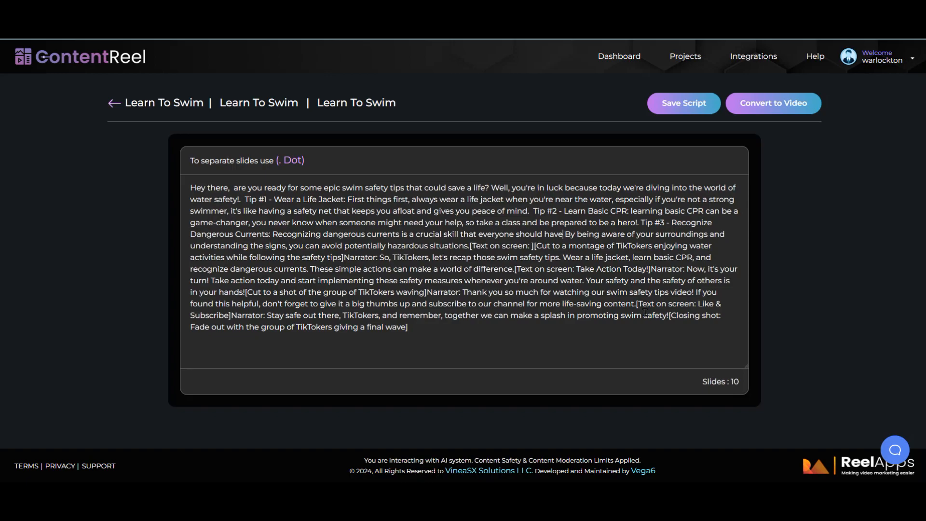
{"action": "type", "text": ","}
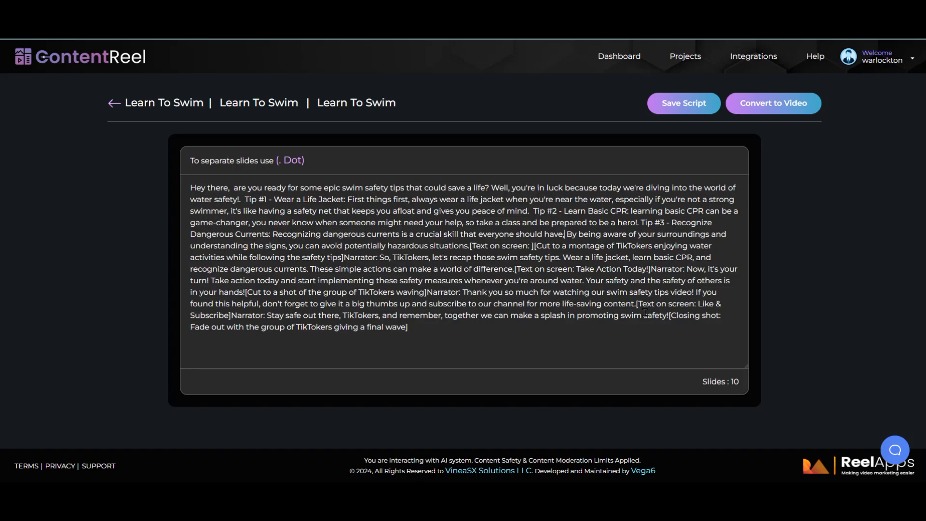
Step: Lowercase 'By' and remove the comma and extra space after 'signs'
{"action": "left_click", "coordinate": [573, 236], "text": "shift"}
{"action": "type", "text": "b"}
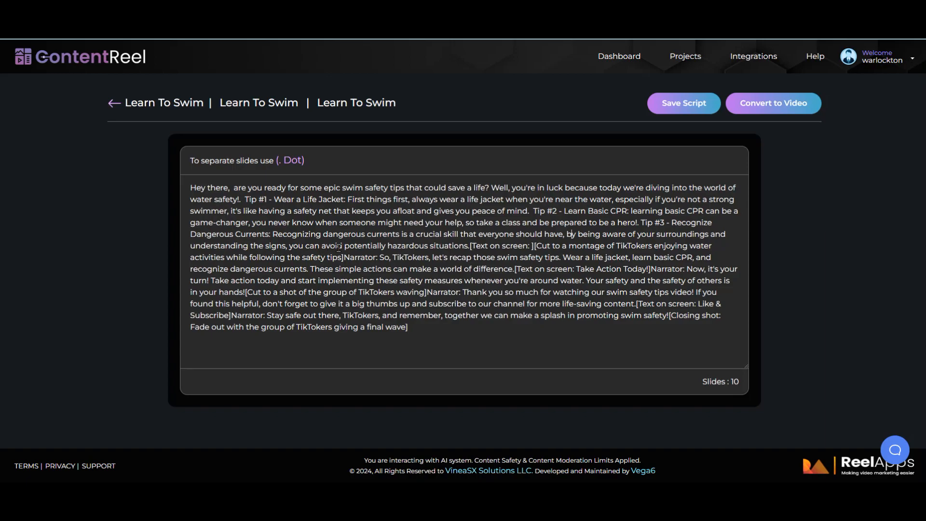
{"action": "left_click", "coordinate": [286, 247]}
{"action": "key", "text": "BackSpace"}
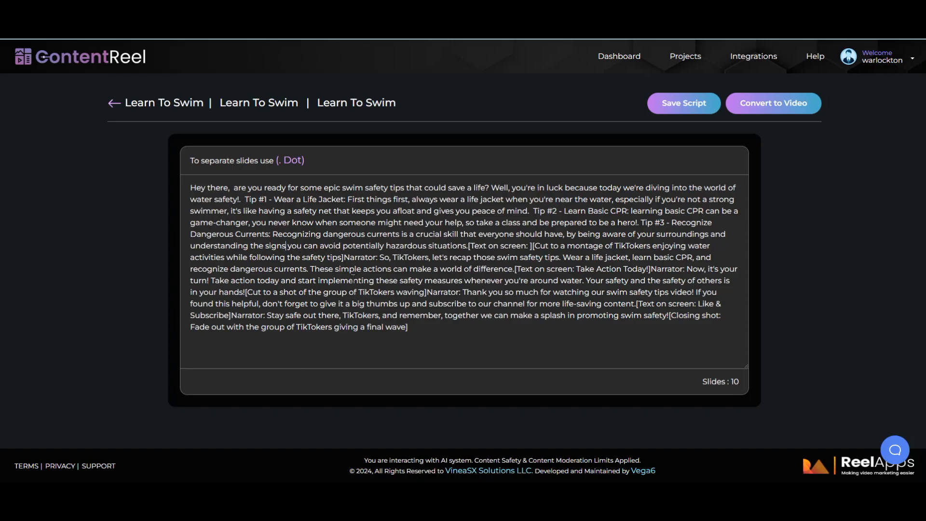
{"action": "key", "text": "BackSpace"}
Step: Delete the empty '[Text on screen: ]' tag and montage direction, then add ':' after 'situations.'
{"action": "left_click_drag", "start_coordinate": [469, 246], "coordinate": [376, 259]}
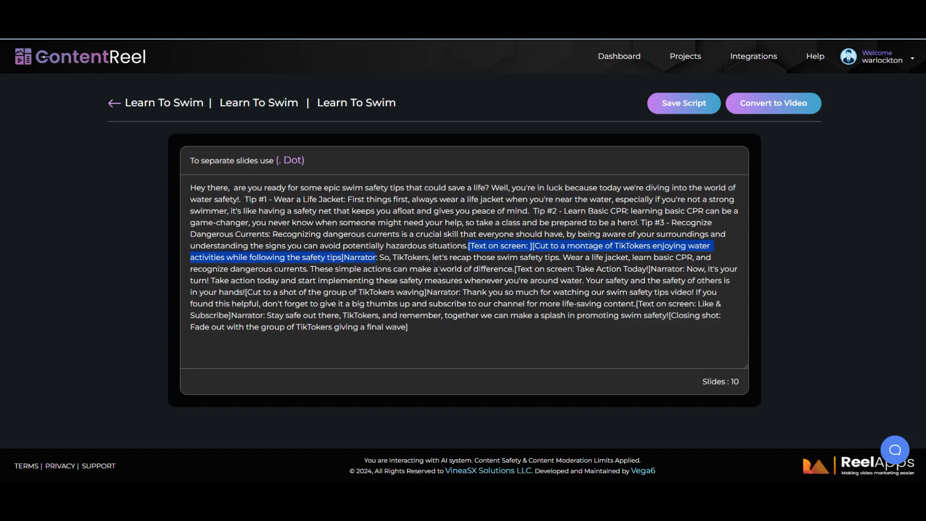
{"action": "key", "text": "BackSpace"}
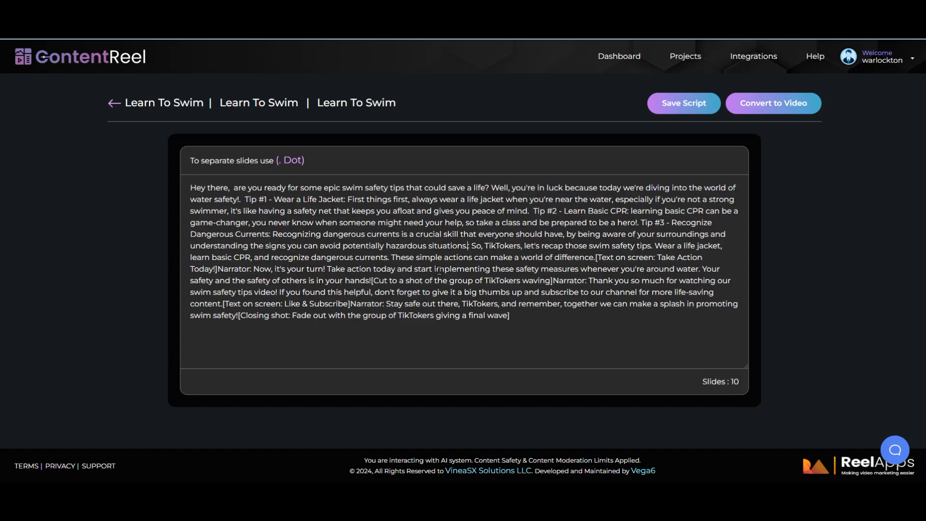
{"action": "type", "text": ":"}
Step: Delete 'TikTokers,' and the period after 'tips', and change 'Wear' to lowercase 'wear'
{"action": "left_click_drag", "start_coordinate": [523, 246], "coordinate": [485, 246]}
{"action": "key", "text": "BackSpace"}
{"action": "key", "text": "BackSpace"}
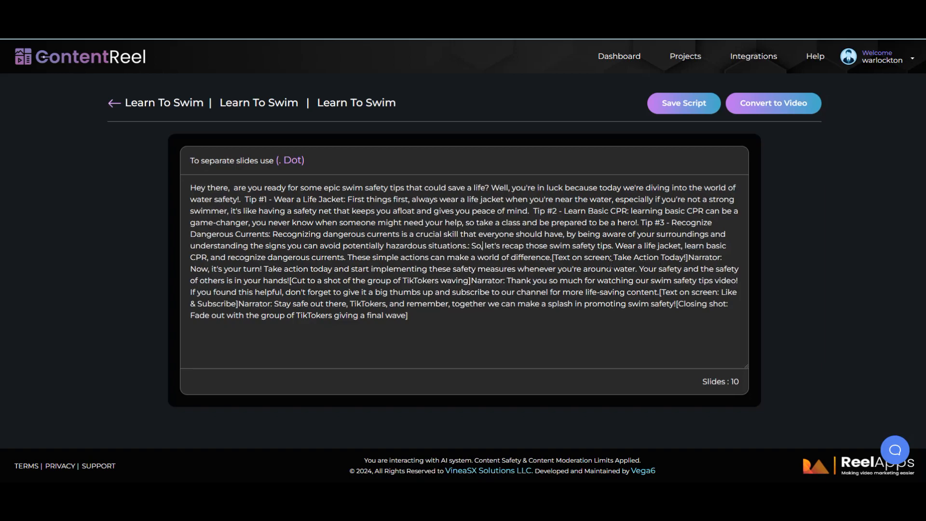
{"action": "left_click_drag", "start_coordinate": [615, 248], "coordinate": [611, 250]}
{"action": "key", "text": "BackSpace"}
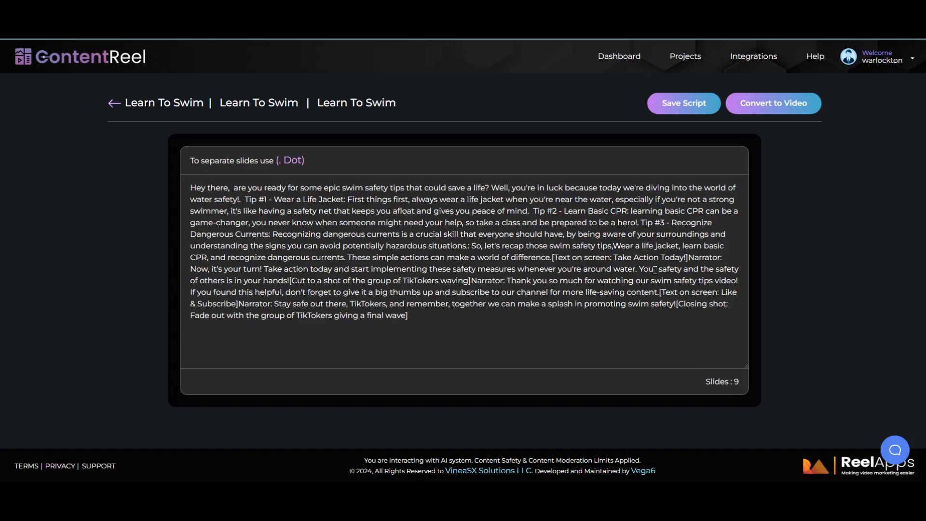
{"action": "left_click_drag", "start_coordinate": [621, 247], "coordinate": [614, 248]}
{"action": "key", "text": "BackSpace"}
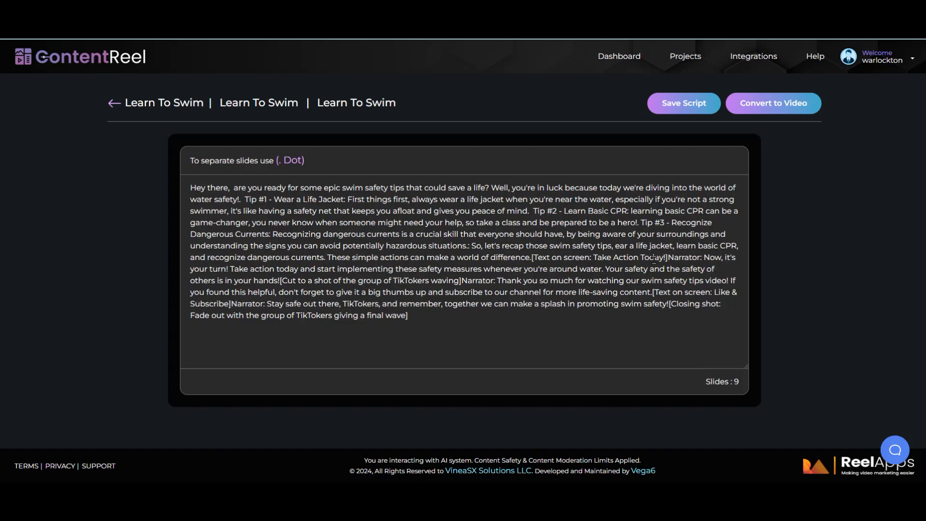
{"action": "type", "text": "w"}
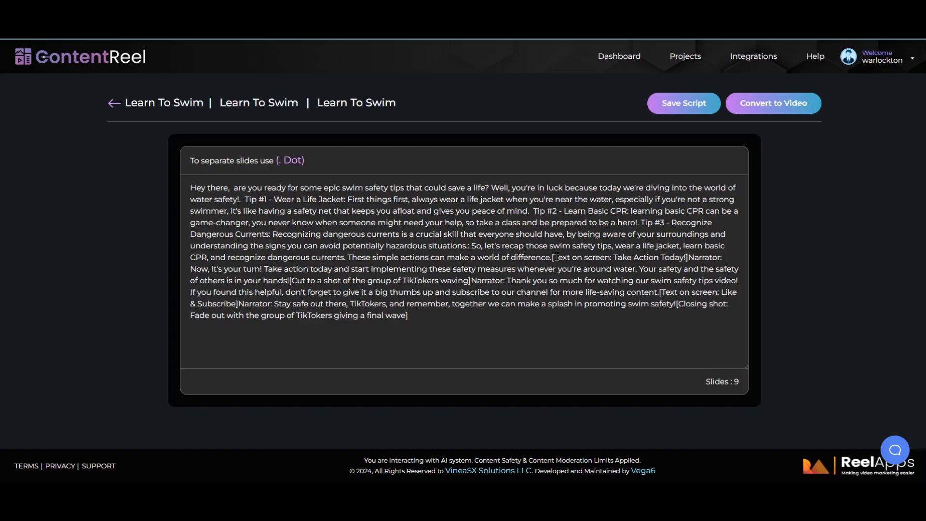
Step: Remove the Take Action Today tag, its Narrator label and the leftover colon
{"action": "left_click_drag", "start_coordinate": [553, 258], "coordinate": [719, 258]}
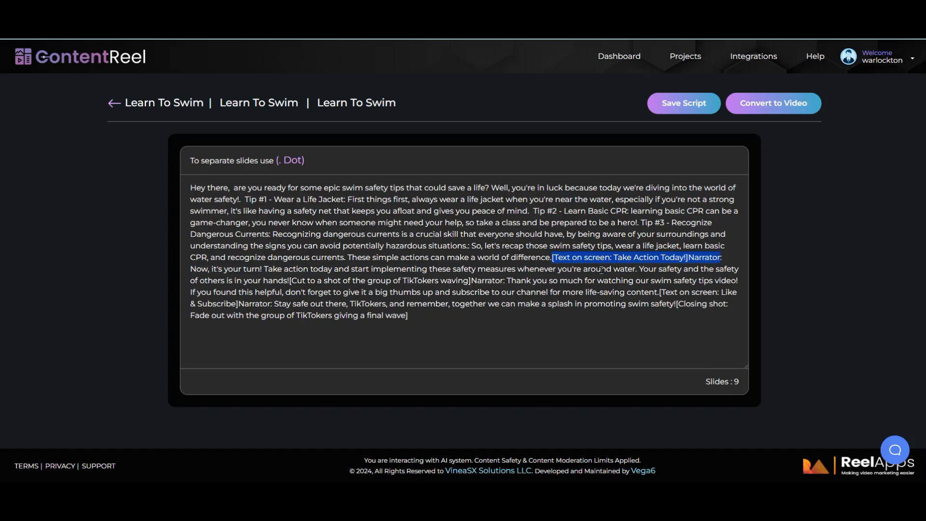
{"action": "key", "text": "BackSpace"}
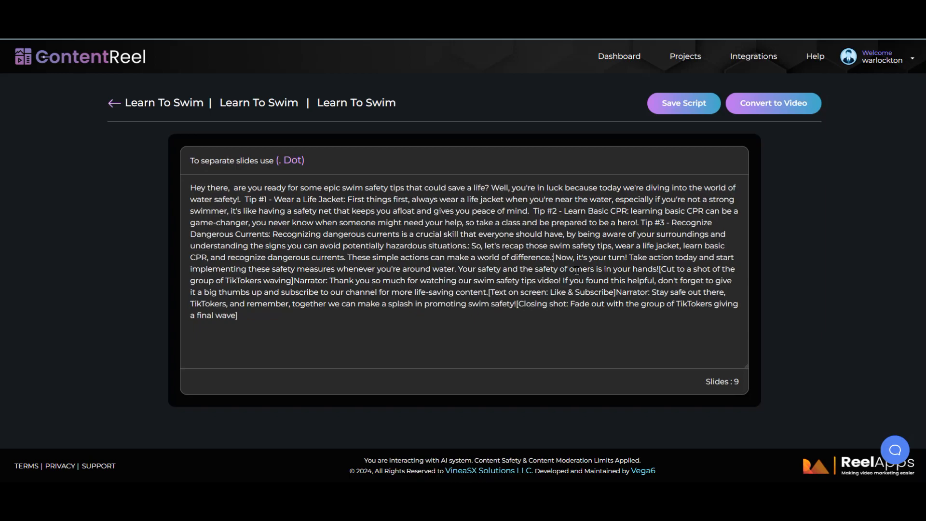
{"action": "key", "text": "BackSpace"}
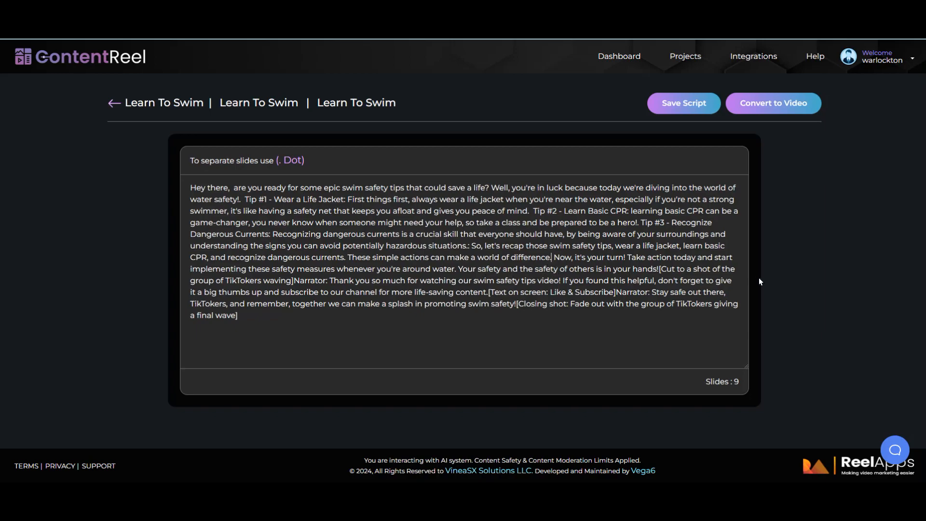
Step: Remove the waving-group direction and leftover characters, adding a period after 'hands!'
{"action": "left_click_drag", "start_coordinate": [660, 270], "coordinate": [321, 282]}
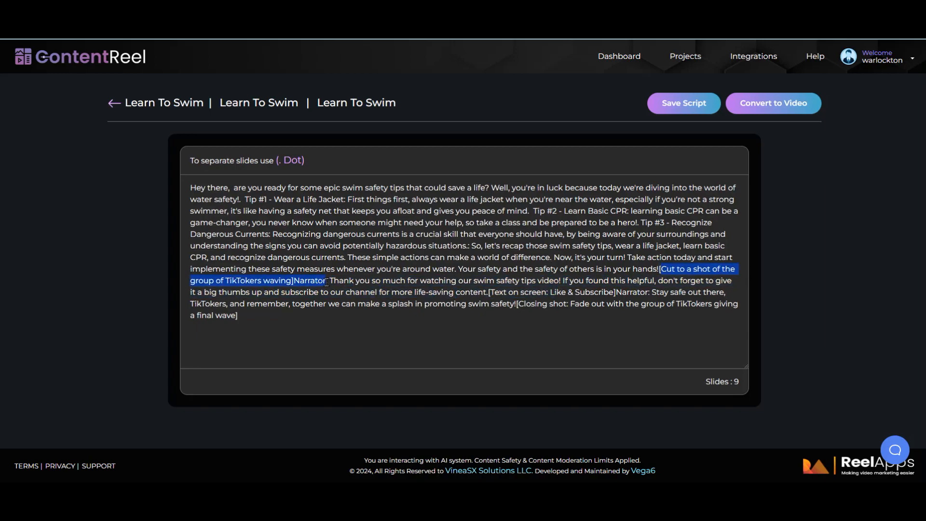
{"action": "left_click_drag", "start_coordinate": [326, 283], "coordinate": [328, 282]}
{"action": "key", "text": "BackSpace"}
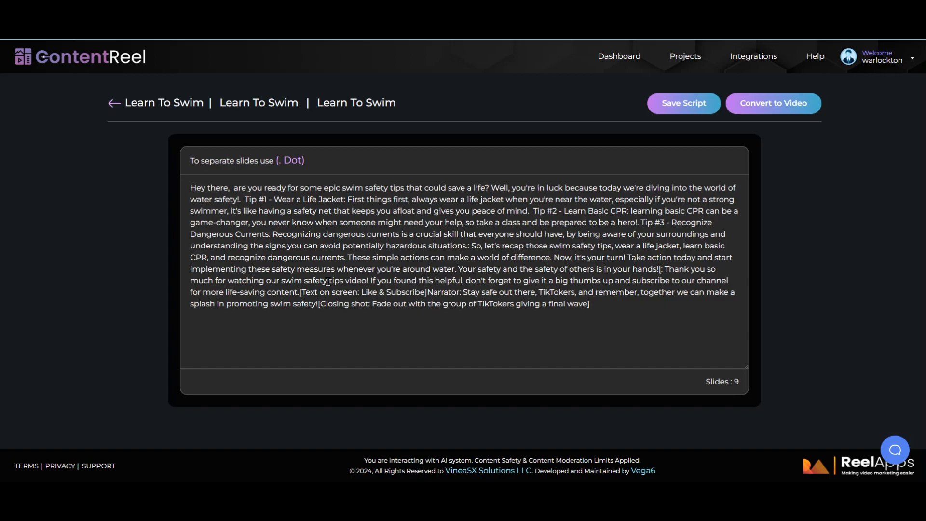
{"action": "left_click_drag", "start_coordinate": [665, 270], "coordinate": [658, 269]}
{"action": "key", "text": "BackSpace"}
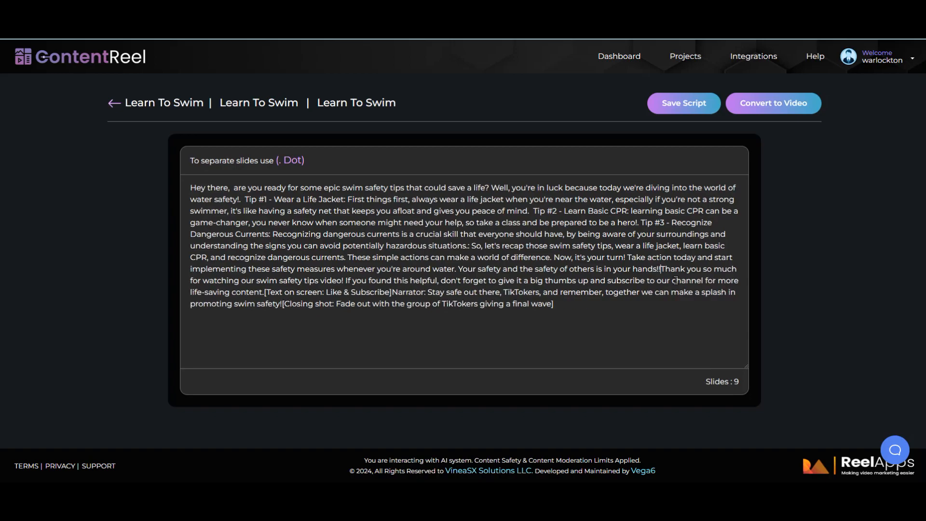
{"action": "type", "text": "."}
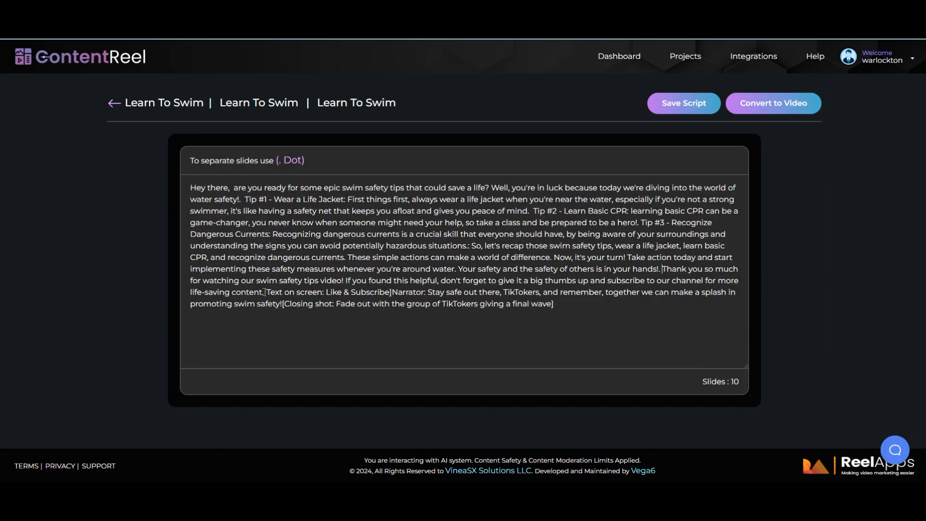
Step: Strip the 'Text on screen' prefix and Narrator label from the Like & Subscribe line, adding a colon
{"action": "left_click_drag", "start_coordinate": [264, 292], "coordinate": [715, 300]}
{"action": "left_click_drag", "start_coordinate": [578, 315], "coordinate": [327, 291]}
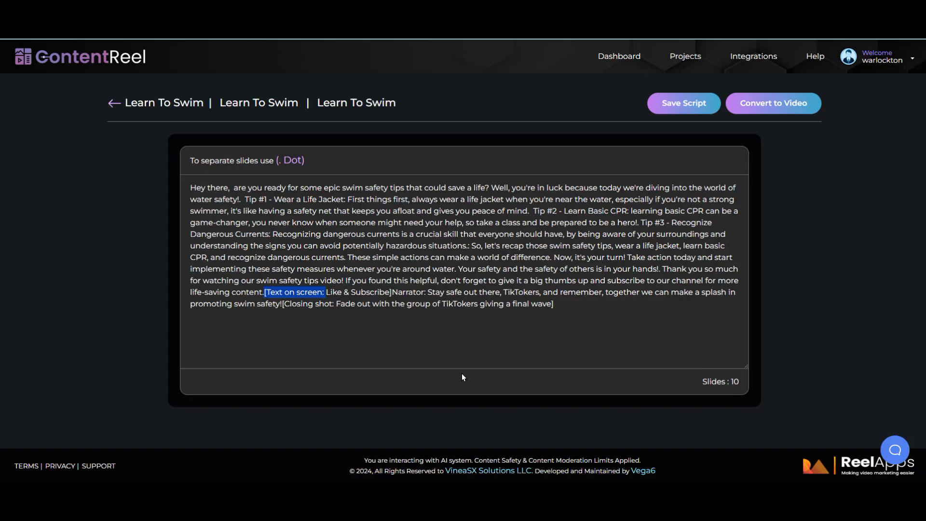
{"action": "key", "text": "BackSpace"}
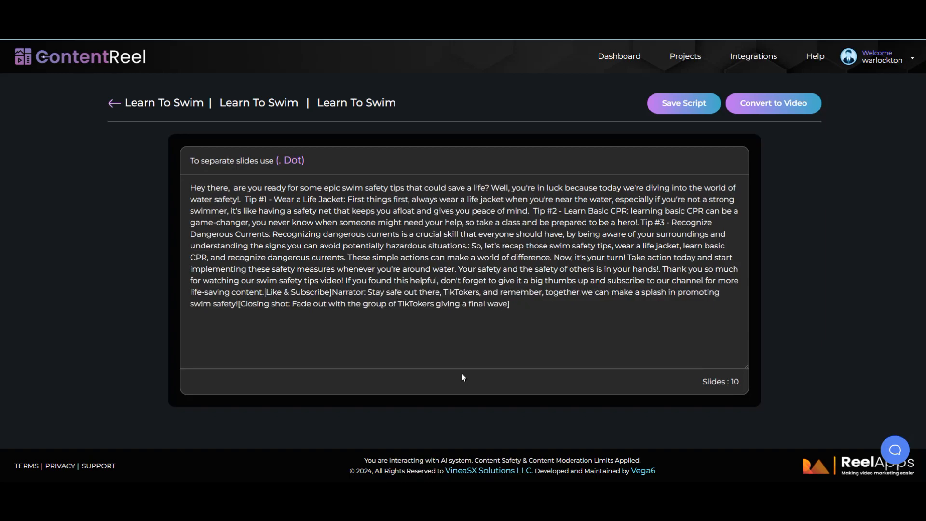
{"action": "left_click_drag", "start_coordinate": [329, 291], "coordinate": [368, 291]}
{"action": "key", "text": "BackSpace"}
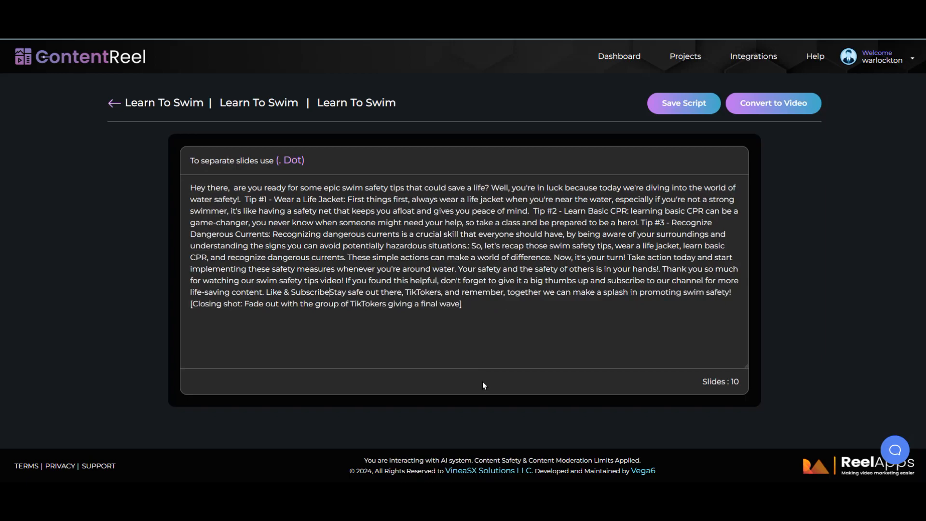
{"action": "key", "text": "BackSpace"}
{"action": "type", "text": ":"}
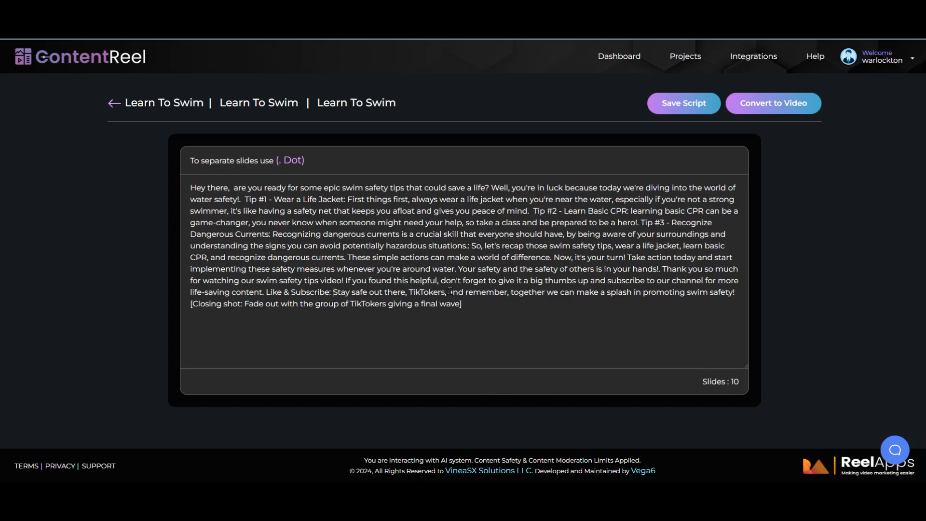
Step: Delete the stray 'TikTokers,' words and the closing-shot note, then convert the script to video
{"action": "left_click_drag", "start_coordinate": [448, 293], "coordinate": [407, 291]}
{"action": "key", "text": "BackSpace"}
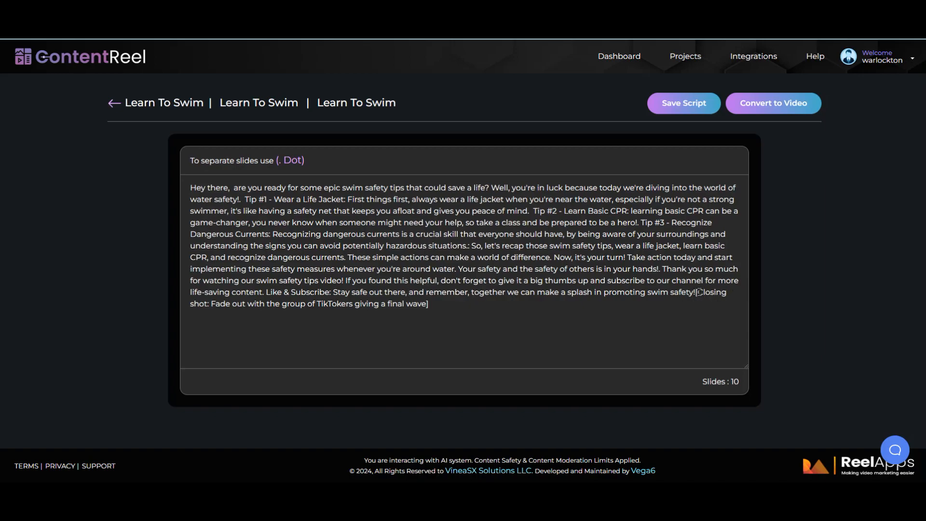
{"action": "left_click_drag", "start_coordinate": [696, 292], "coordinate": [716, 308]}
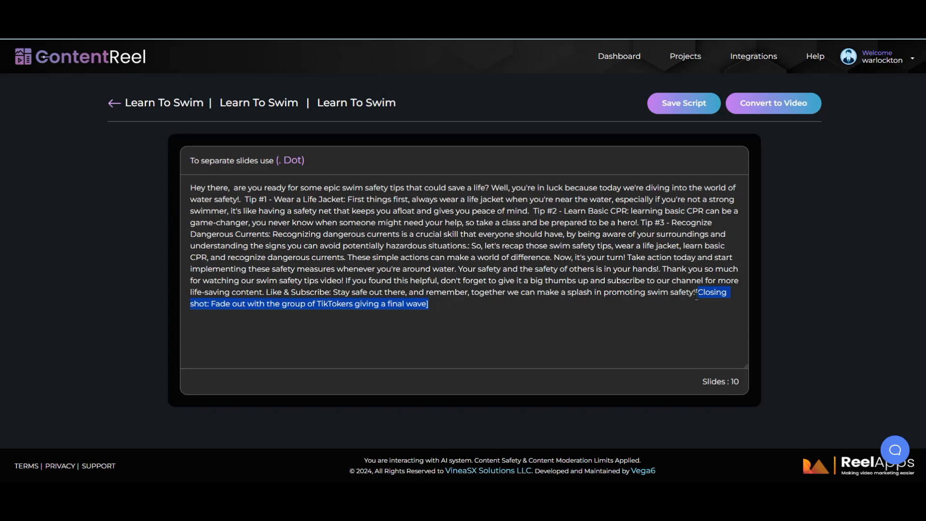
{"action": "left_click_drag", "start_coordinate": [695, 292], "coordinate": [714, 308]}
{"action": "key", "text": "BackSpace"}
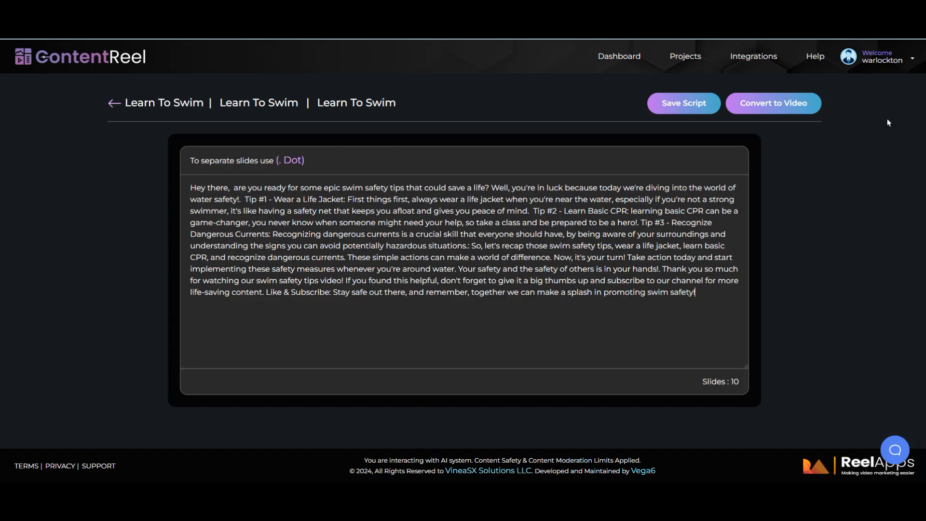
{"action": "left_click", "coordinate": [775, 106]}
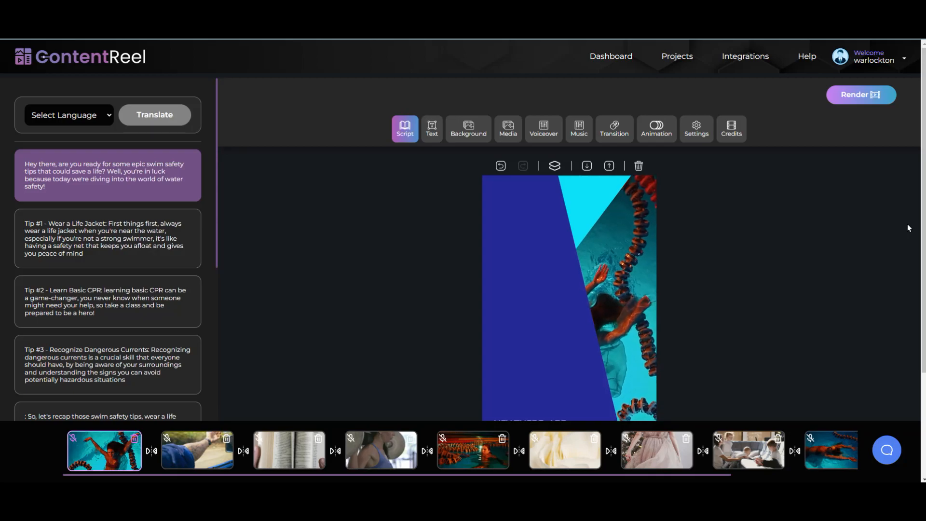
Step: Drag the opening 'Hey there…' caption up to mid-frame and select the slide's background video
{"action": "left_click_drag", "start_coordinate": [924, 210], "coordinate": [923, 287]}
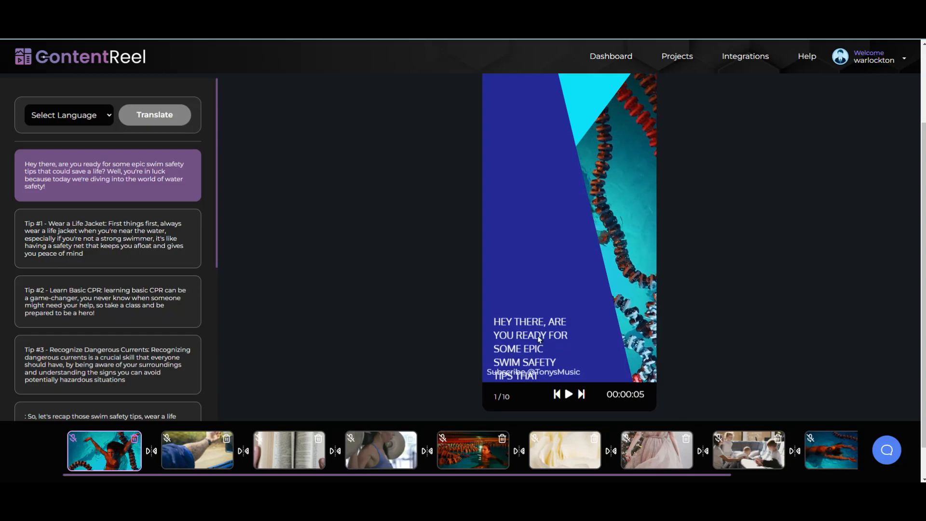
{"action": "left_click_drag", "start_coordinate": [530, 325], "coordinate": [527, 168]}
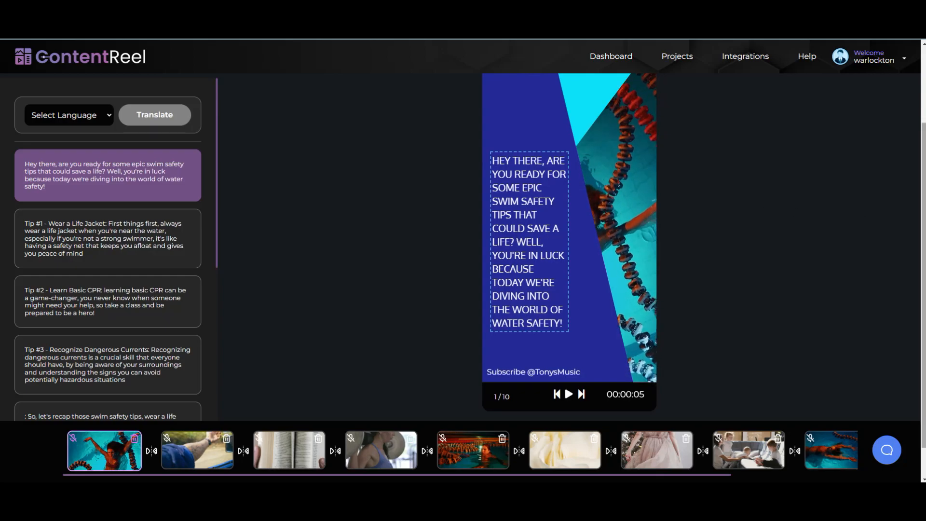
{"action": "left_click", "coordinate": [596, 149]}
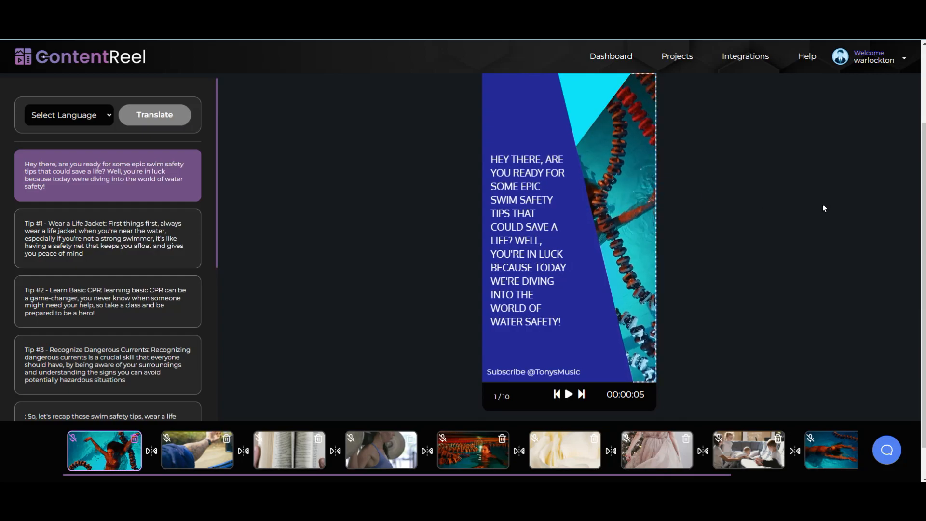
{"action": "scroll", "coordinate": [923, 193], "scroll_direction": "up", "scroll_amount": 2}
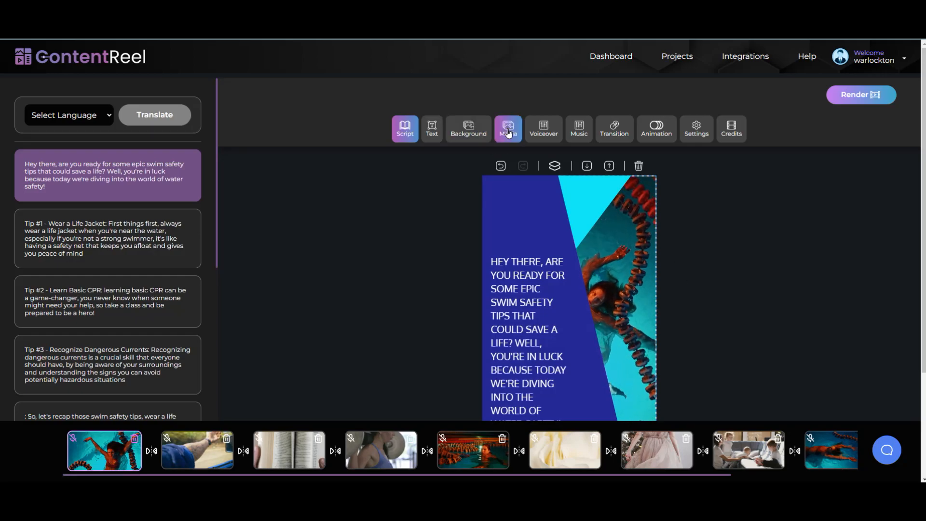
Step: Search stock videos for 'Diving' and apply the striped-swimsuit pink swim ring clip
{"action": "left_click", "coordinate": [508, 135]}
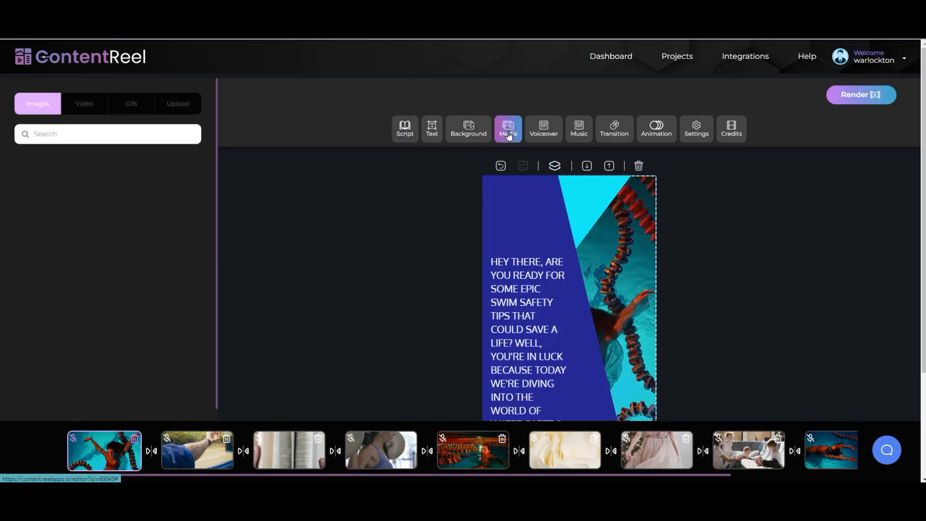
{"action": "left_click", "coordinate": [76, 108]}
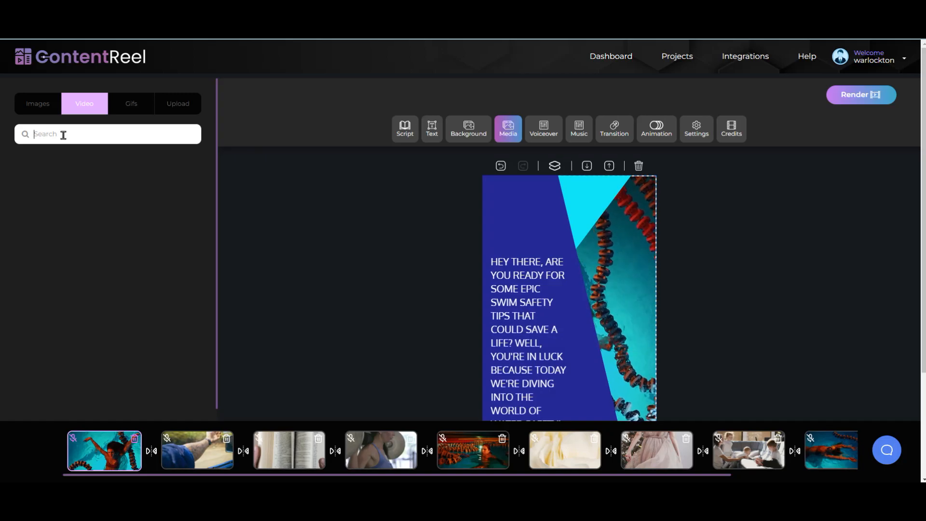
{"action": "type", "text": "Diving"}
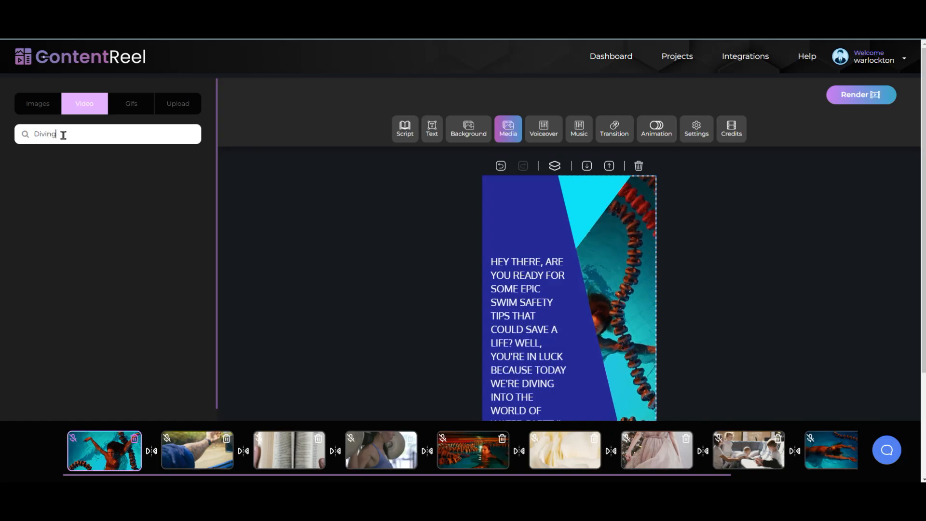
{"action": "key", "text": "Return"}
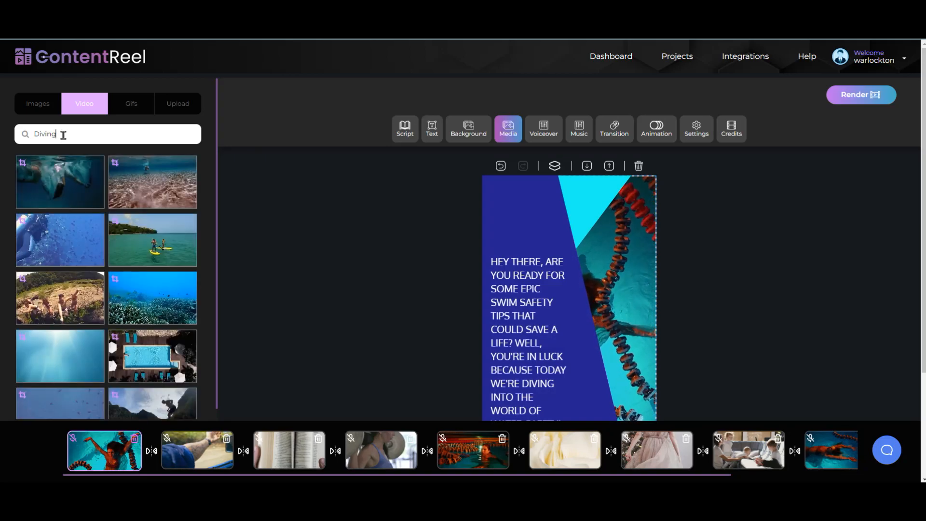
{"action": "scroll", "coordinate": [138, 217], "scroll_direction": "down", "scroll_amount": 5}
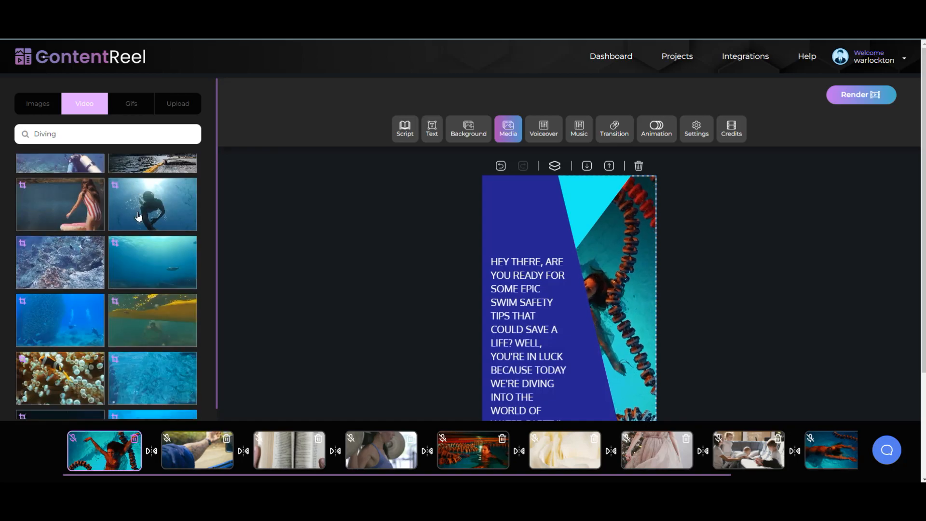
{"action": "scroll", "coordinate": [140, 215], "scroll_direction": "up", "scroll_amount": 3}
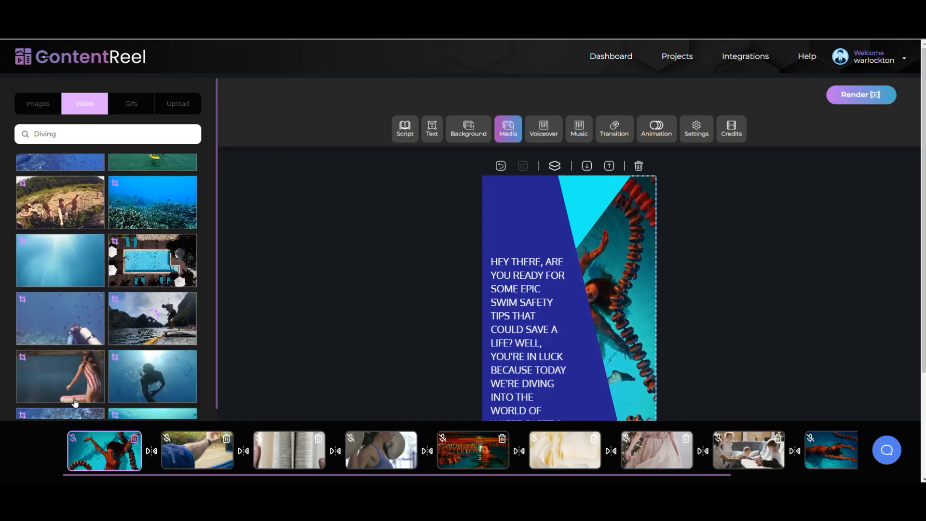
{"action": "left_click", "coordinate": [62, 375]}
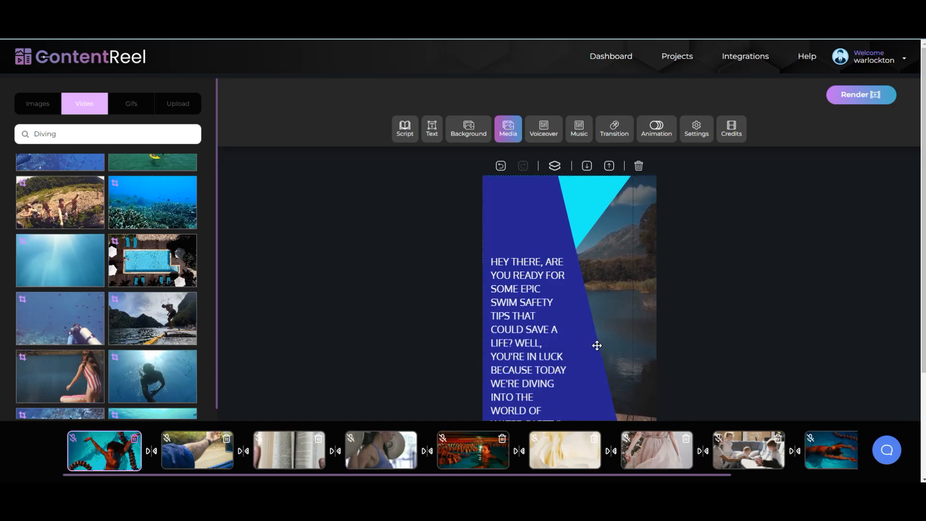
Step: Narrow the new video layer and nudge the caption box slightly higher
{"action": "left_click_drag", "start_coordinate": [632, 336], "coordinate": [611, 339]}
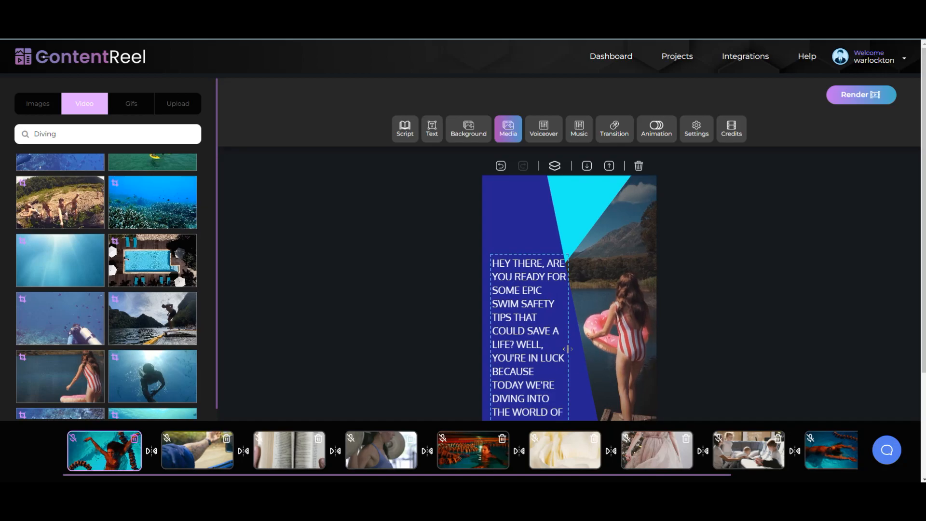
{"action": "left_click_drag", "start_coordinate": [548, 339], "coordinate": [545, 328]}
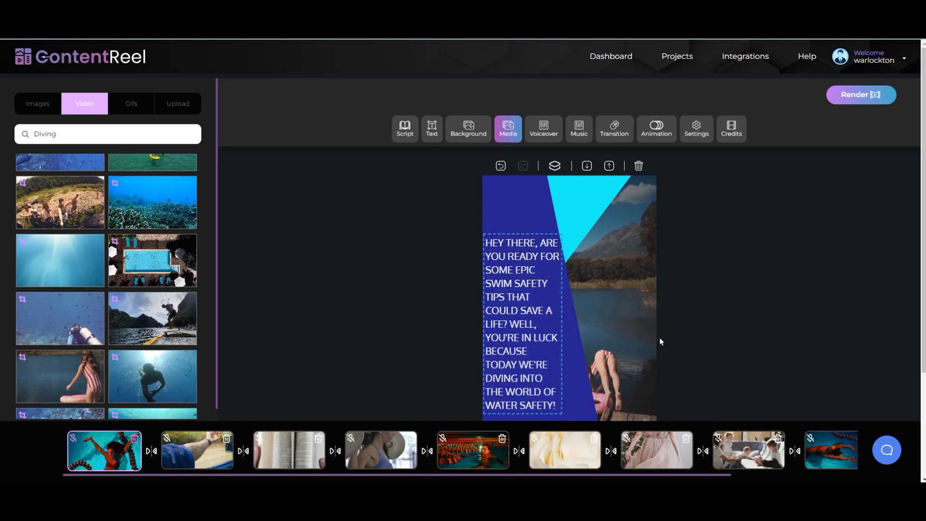
{"action": "scroll", "coordinate": [4, 204], "scroll_direction": "down", "scroll_amount": 5}
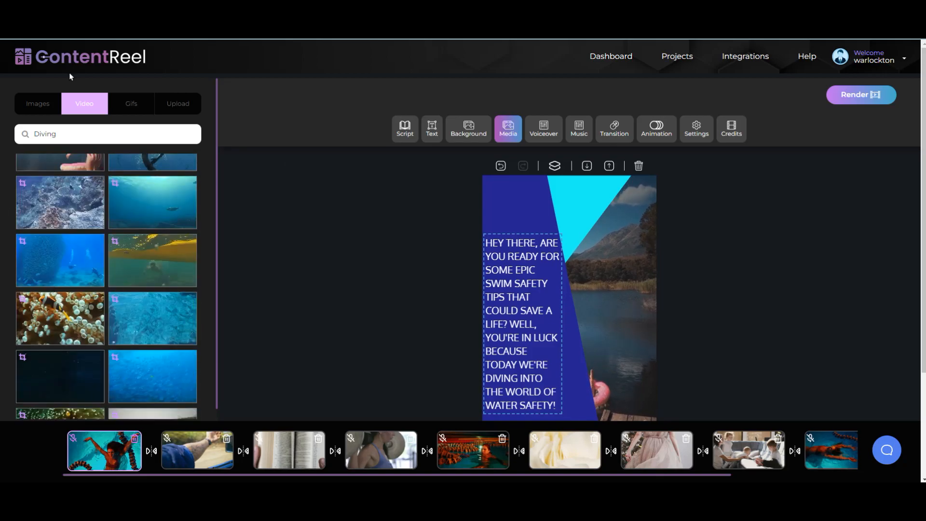
Step: Set the caption font to Oranienbaum, move the box slightly down, and make the text pink
{"action": "left_click", "coordinate": [432, 129]}
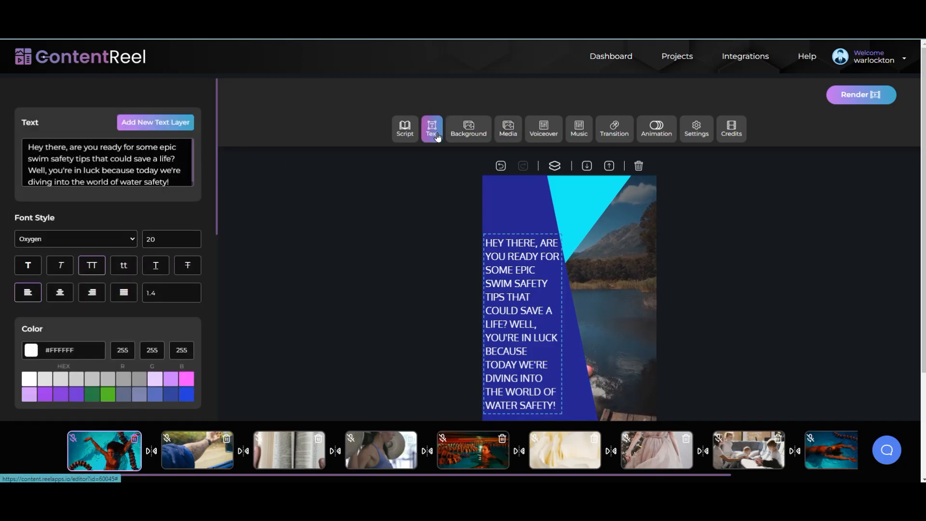
{"action": "left_click", "coordinate": [127, 239]}
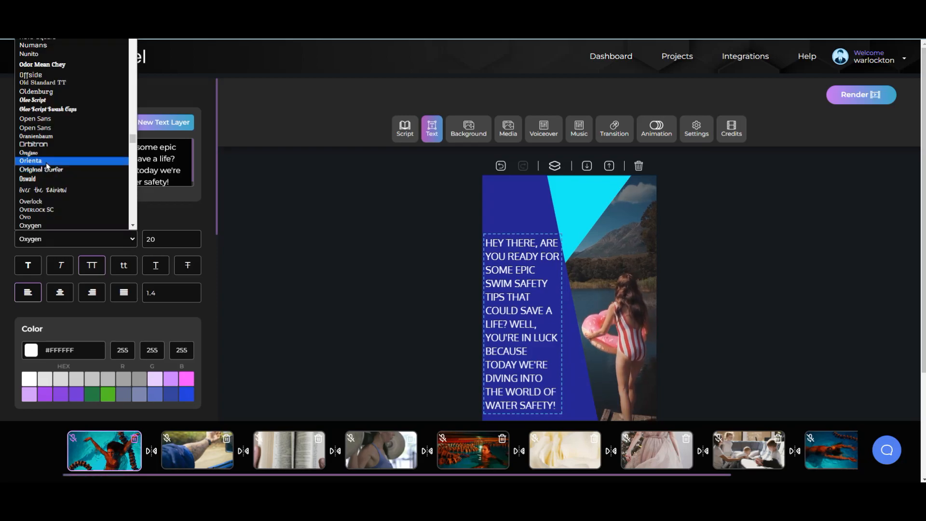
{"action": "left_click", "coordinate": [56, 137]}
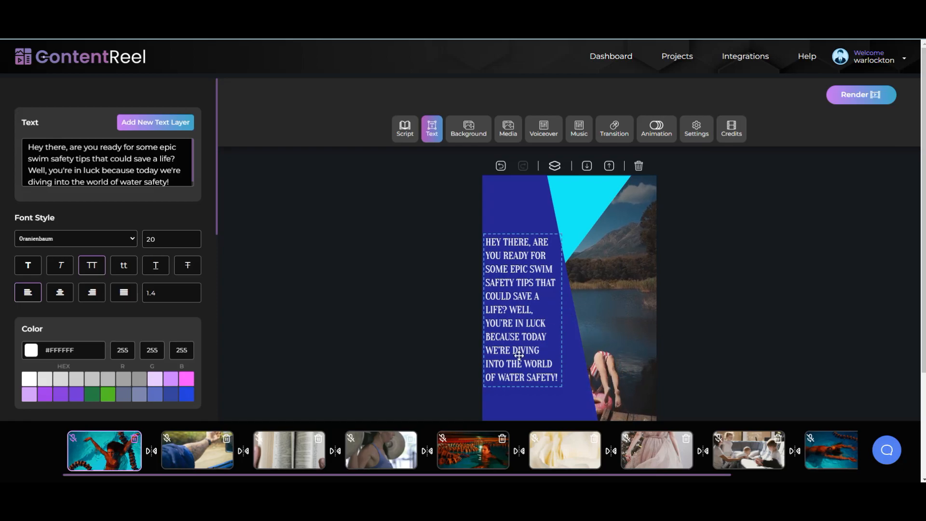
{"action": "left_click_drag", "start_coordinate": [522, 347], "coordinate": [525, 366]}
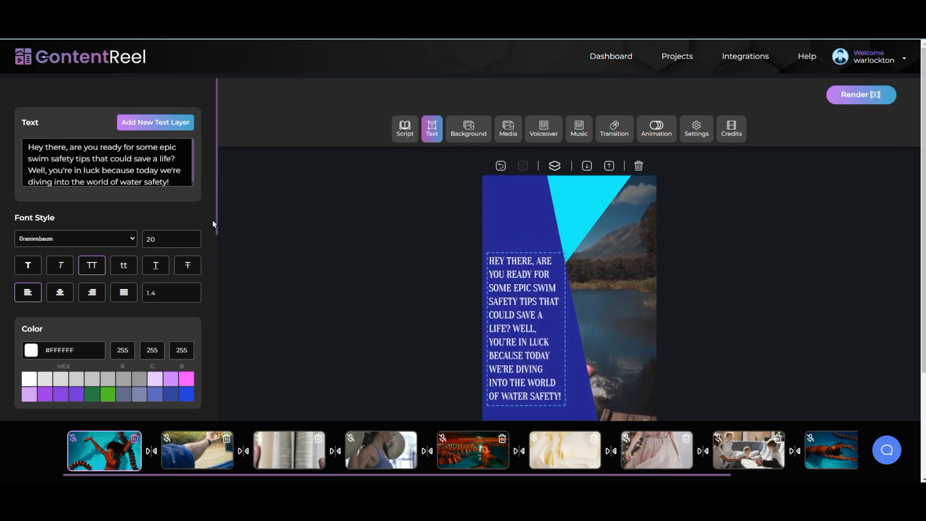
{"action": "left_click_drag", "start_coordinate": [216, 216], "coordinate": [218, 268]}
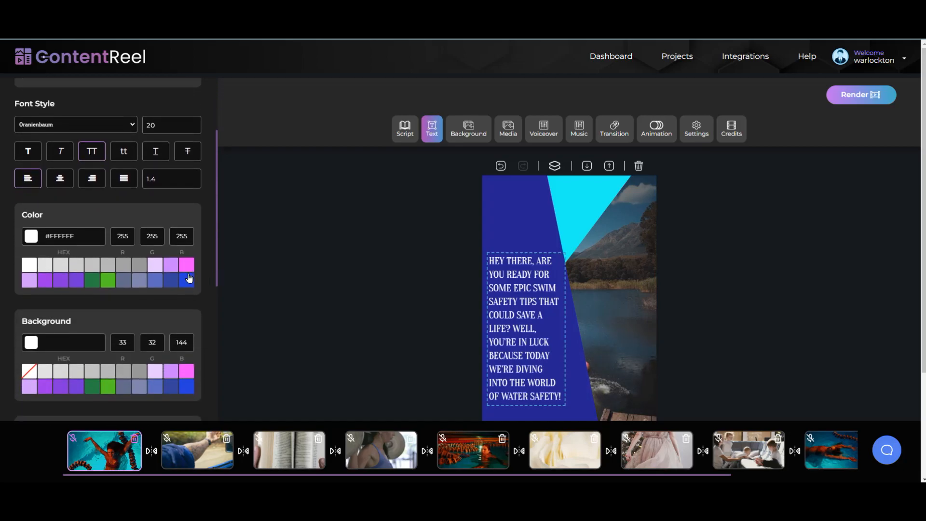
{"action": "left_click", "coordinate": [186, 265]}
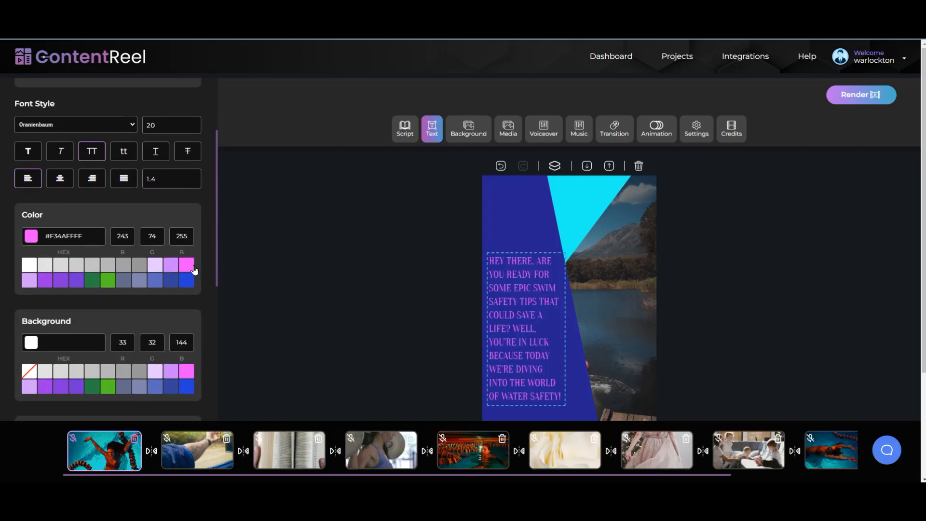
Step: Try lavender, red, orange, yellow and brown as the caption box background
{"action": "left_click", "coordinate": [31, 343]}
{"action": "scroll", "coordinate": [125, 308], "scroll_direction": "down", "scroll_amount": 3}
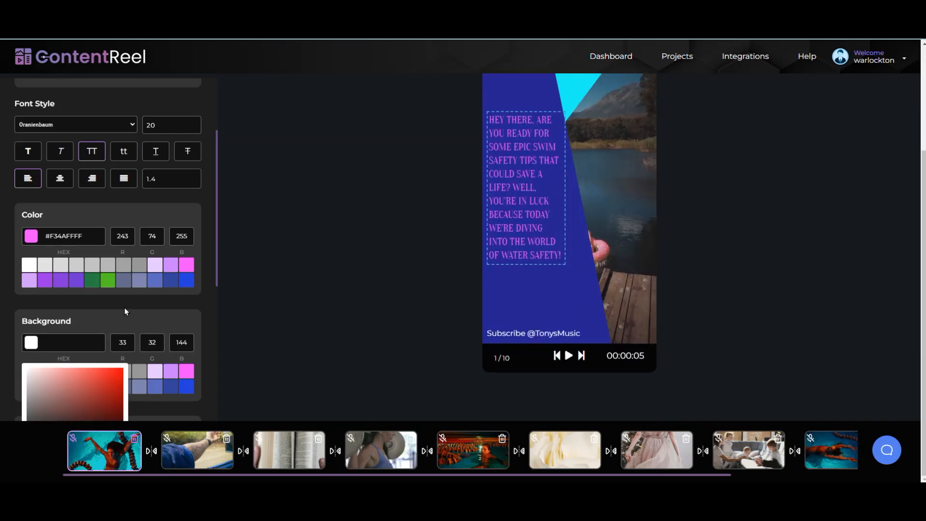
{"action": "left_click_drag", "start_coordinate": [217, 264], "coordinate": [211, 297]}
{"action": "left_click", "coordinate": [155, 299]}
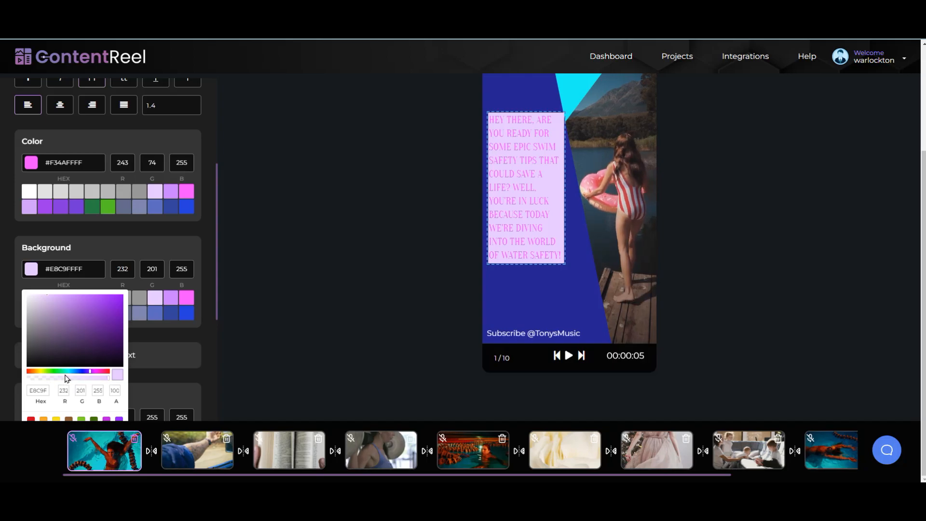
{"action": "scroll", "coordinate": [67, 379], "scroll_direction": "down", "scroll_amount": 5}
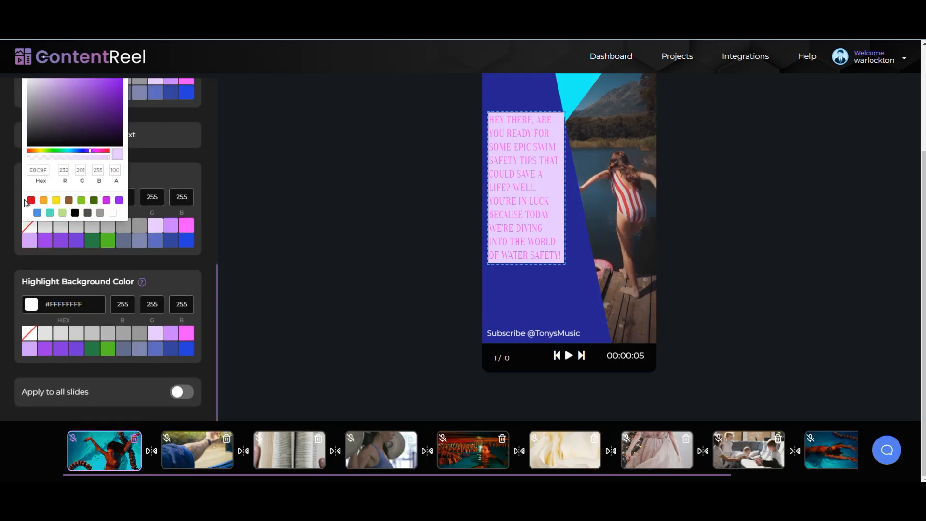
{"action": "left_click", "coordinate": [31, 200]}
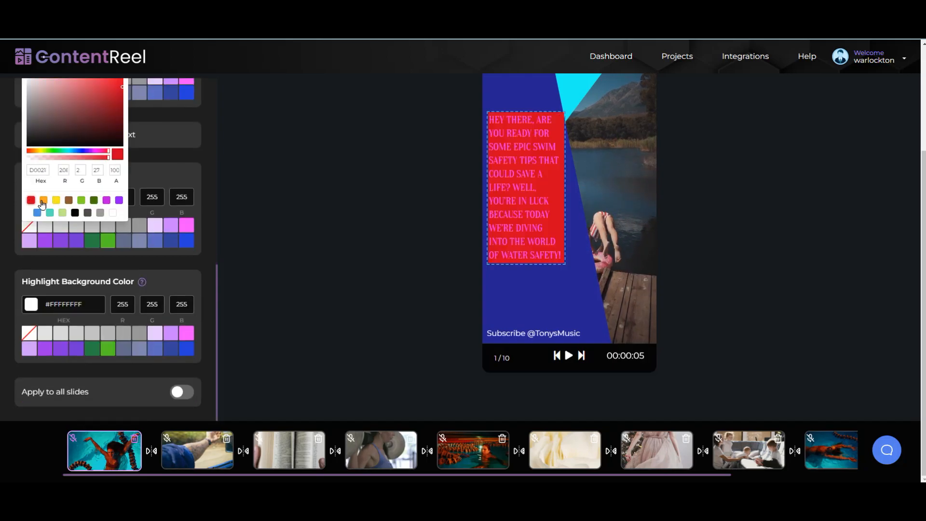
{"action": "left_click", "coordinate": [44, 200]}
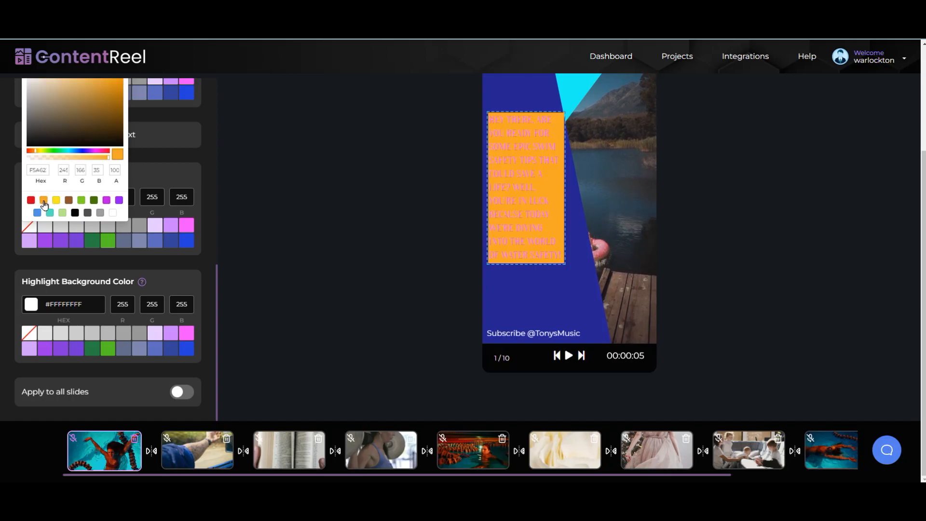
{"action": "left_click", "coordinate": [57, 201]}
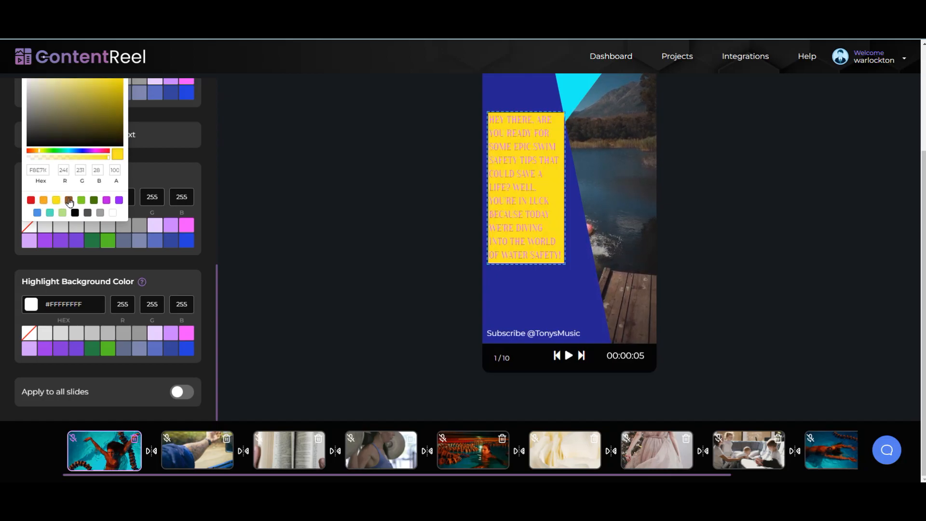
{"action": "left_click", "coordinate": [69, 200]}
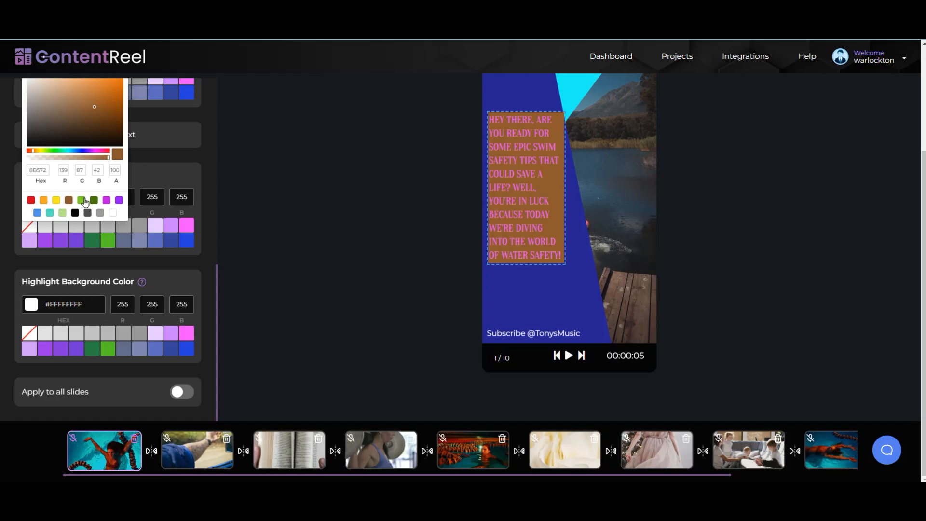
Step: Try green, dark green, magenta, purple, blue and teal backgrounds, settling on light green
{"action": "left_click", "coordinate": [82, 200]}
{"action": "left_click", "coordinate": [94, 200]}
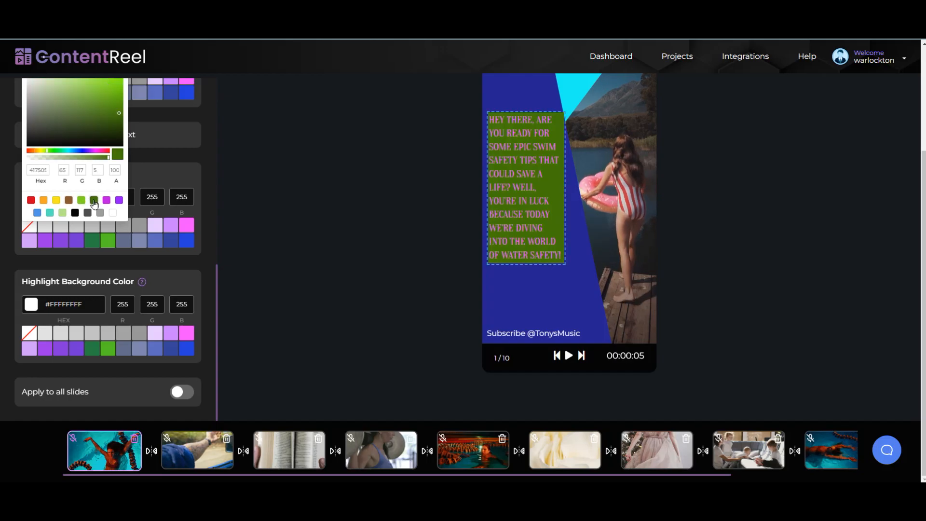
{"action": "left_click", "coordinate": [107, 201]}
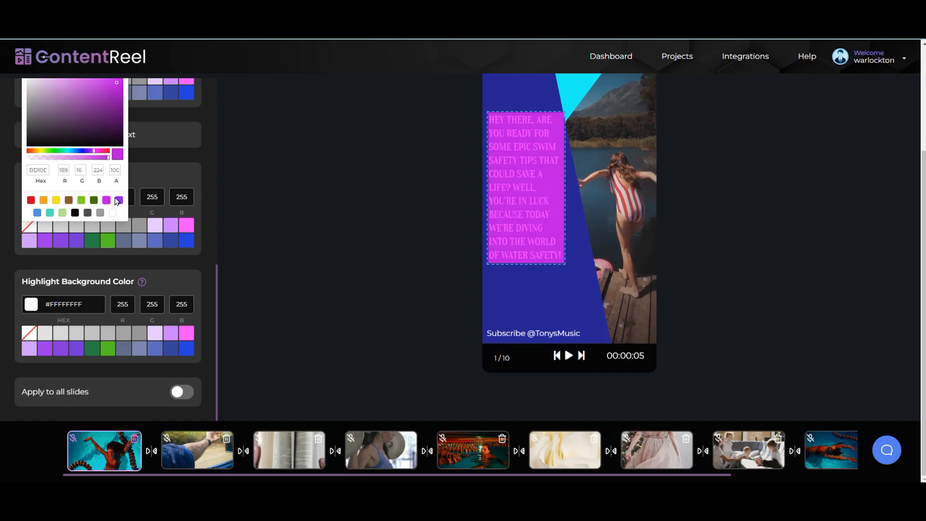
{"action": "left_click", "coordinate": [115, 202]}
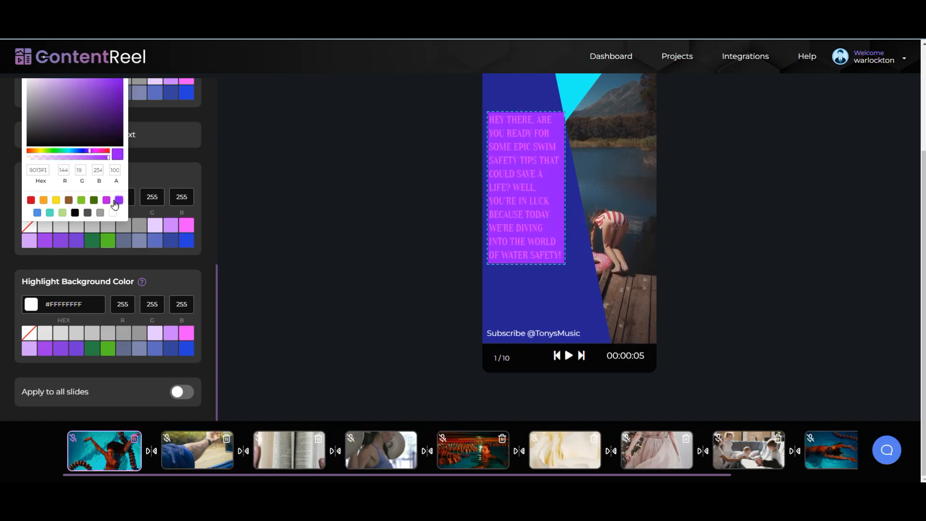
{"action": "left_click", "coordinate": [38, 213]}
{"action": "left_click", "coordinate": [50, 213]}
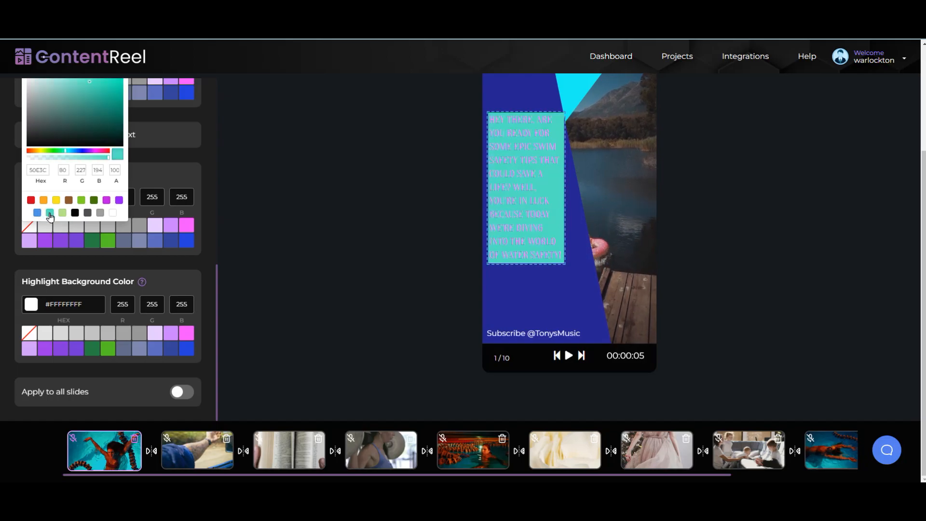
{"action": "left_click", "coordinate": [62, 213]}
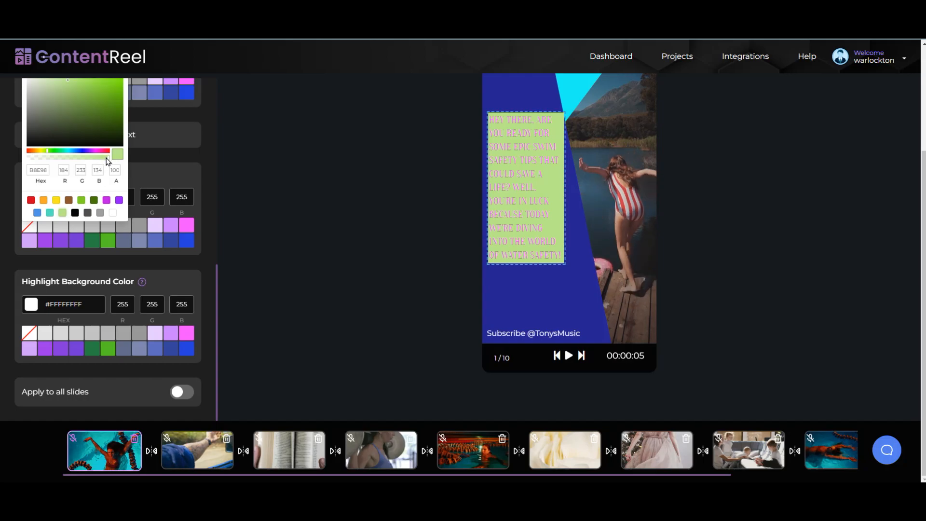
Step: Lower the light green background's alpha to 68 so the footage shows through
{"action": "left_click_drag", "start_coordinate": [107, 158], "coordinate": [79, 159]}
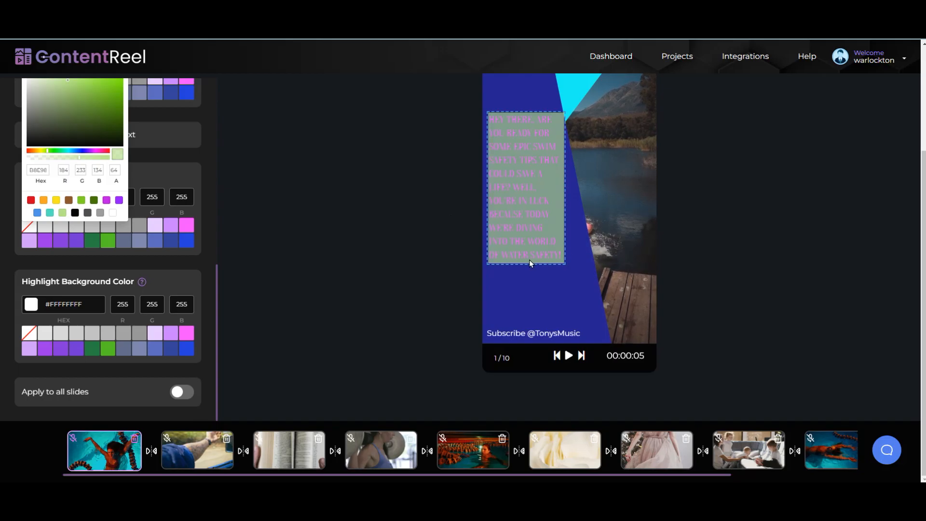
{"action": "left_click", "coordinate": [569, 264]}
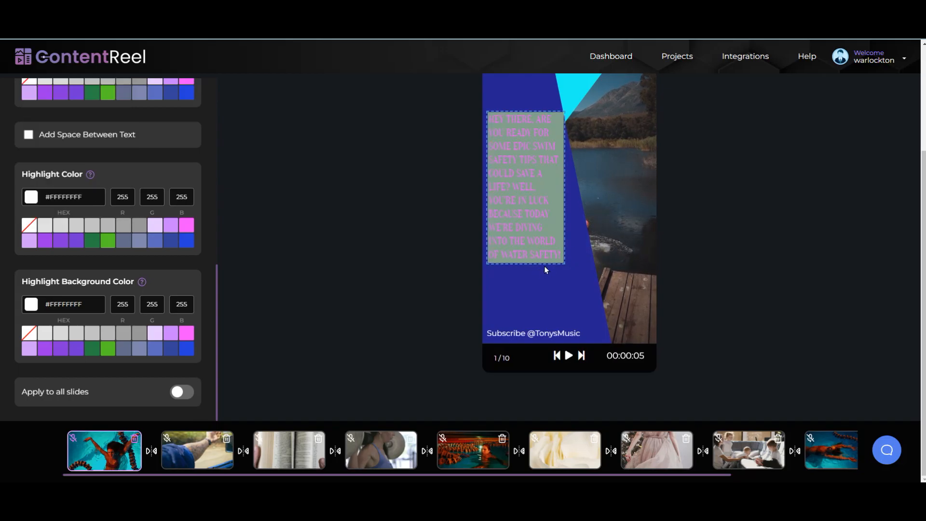
{"action": "left_click", "coordinate": [544, 266]}
Step: Widen the tip text box so its lines rewrap and move it toward the slide top
{"action": "left_click", "coordinate": [538, 241]}
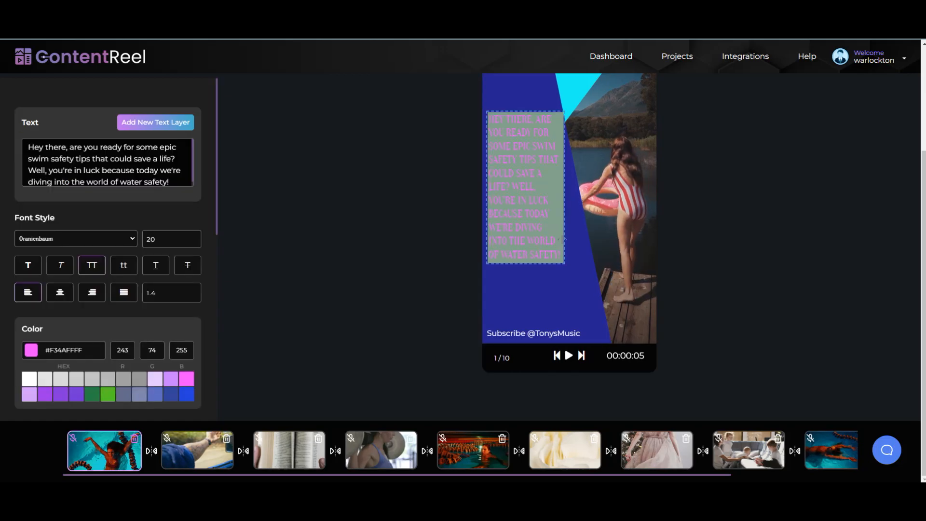
{"action": "left_click_drag", "start_coordinate": [566, 212], "coordinate": [646, 213]}
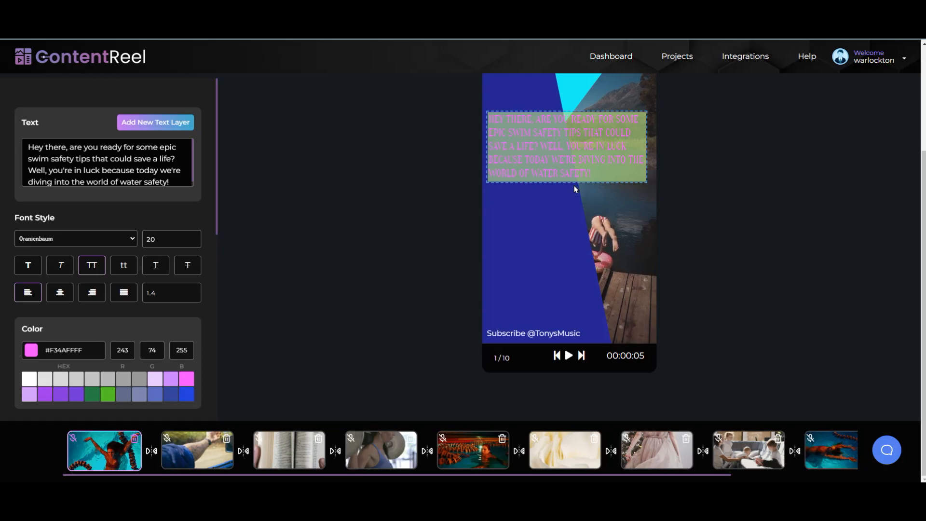
{"action": "left_click_drag", "start_coordinate": [558, 164], "coordinate": [559, 134]}
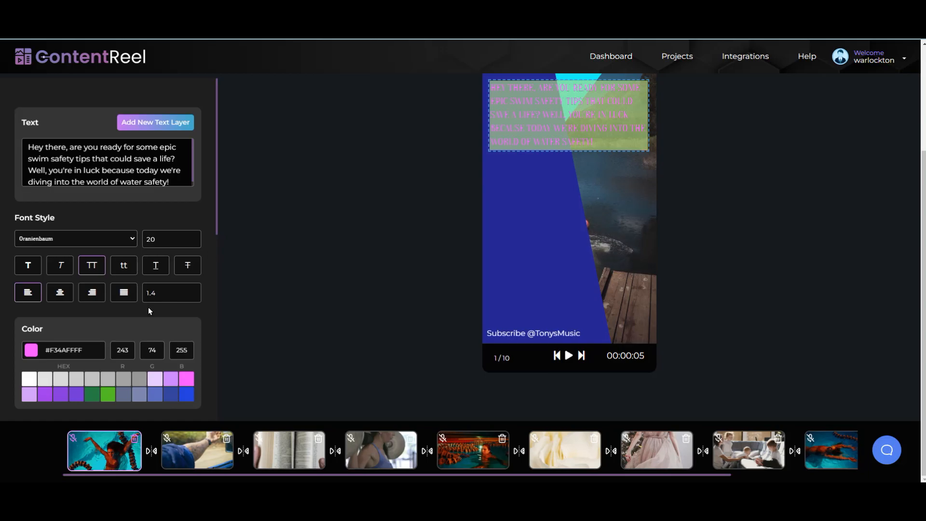
{"action": "left_click_drag", "start_coordinate": [216, 207], "coordinate": [215, 262]}
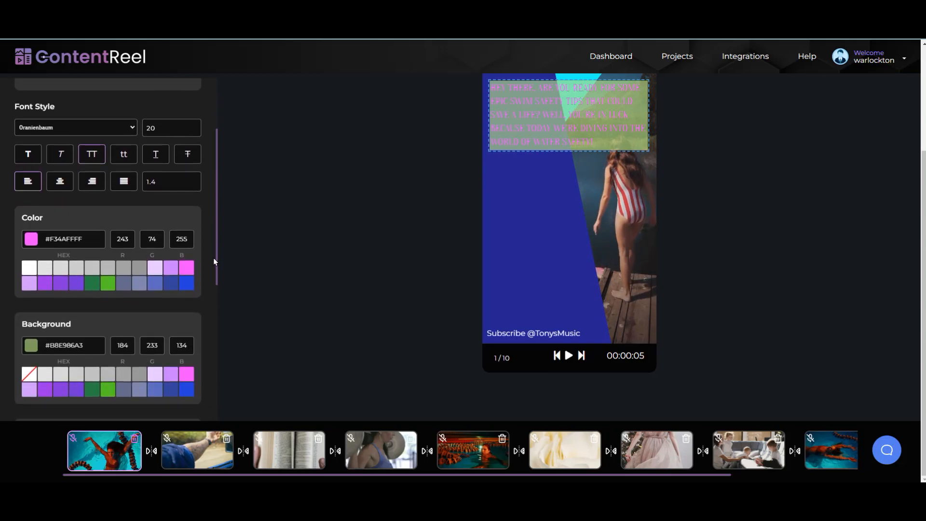
Step: Make the text box's light green background slightly more transparent
{"action": "left_click", "coordinate": [31, 349]}
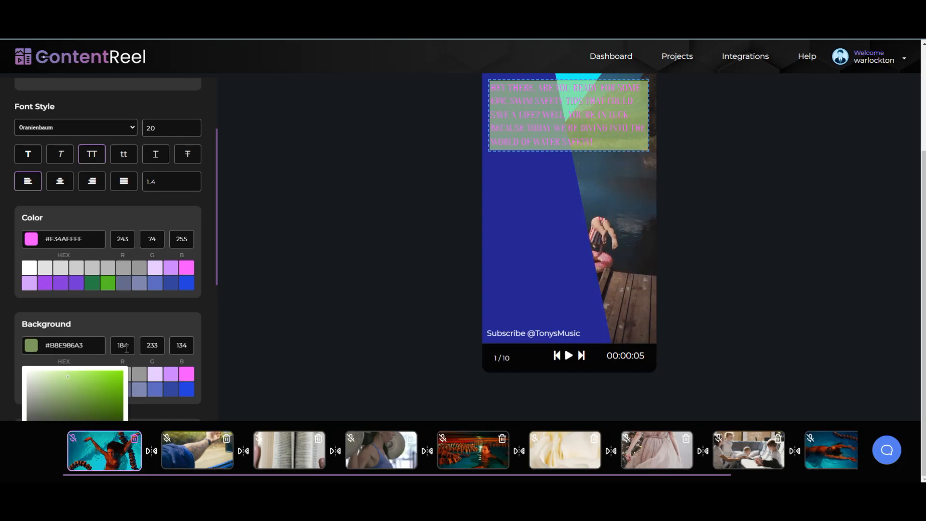
{"action": "scroll", "coordinate": [66, 166], "scroll_direction": "down", "scroll_amount": 6}
{"action": "left_click_drag", "start_coordinate": [80, 160], "coordinate": [78, 160]}
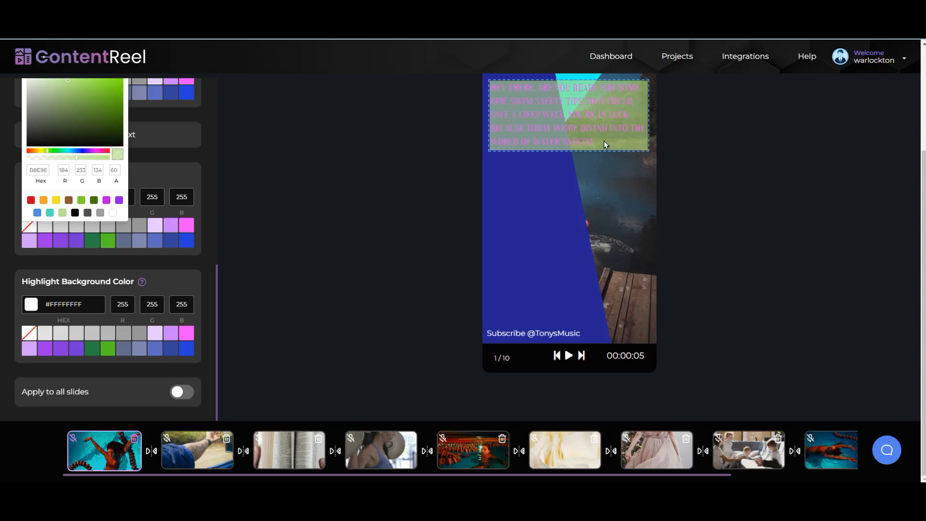
{"action": "left_click", "coordinate": [581, 128]}
Step: Move the text box down to mid-slide and narrow it so the text wraps over about nine lines
{"action": "left_click_drag", "start_coordinate": [576, 139], "coordinate": [572, 255]}
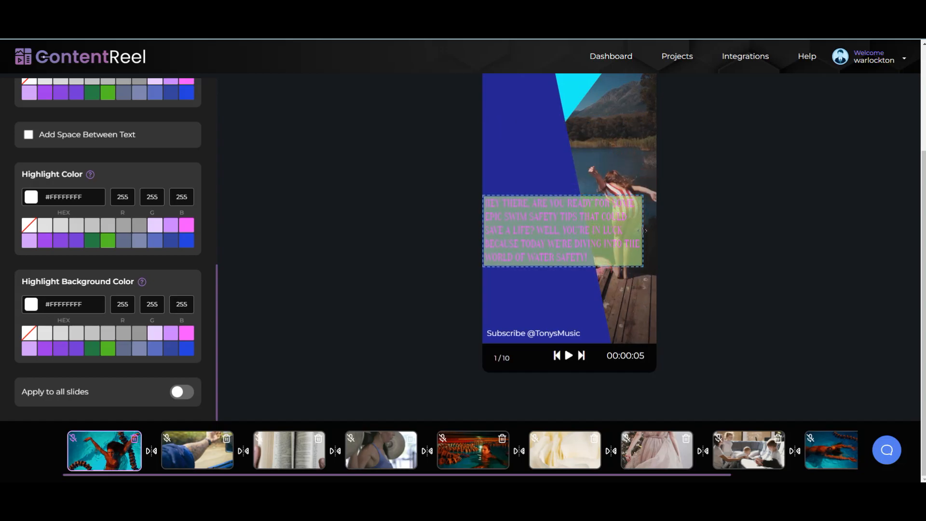
{"action": "left_click_drag", "start_coordinate": [646, 237], "coordinate": [533, 222]}
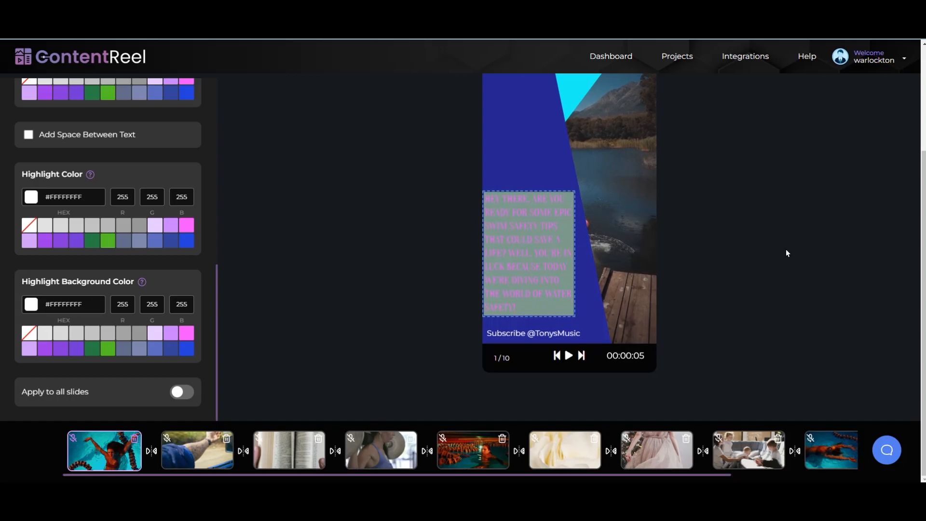
{"action": "scroll", "coordinate": [193, 218], "scroll_direction": "up", "scroll_amount": 10}
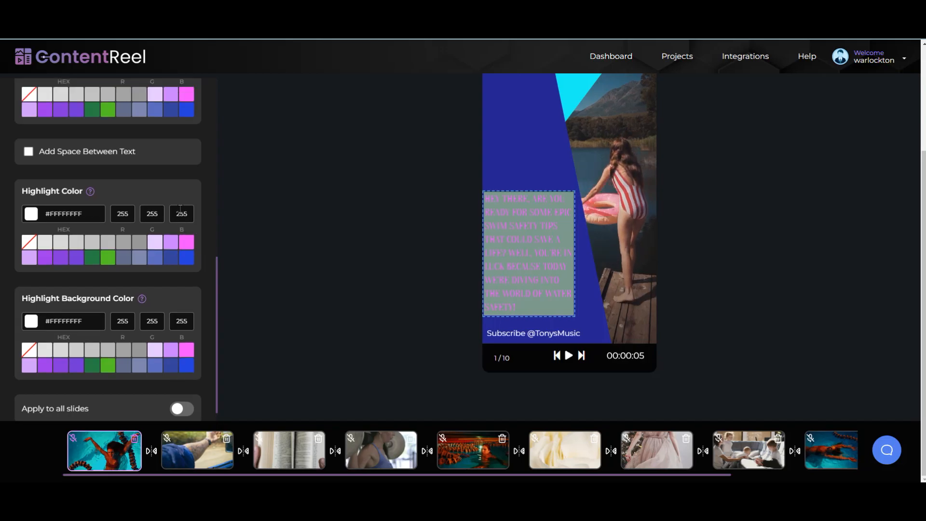
Step: Recolour the tip text from pink to a fine-tuned deep purple
{"action": "left_click", "coordinate": [30, 354]}
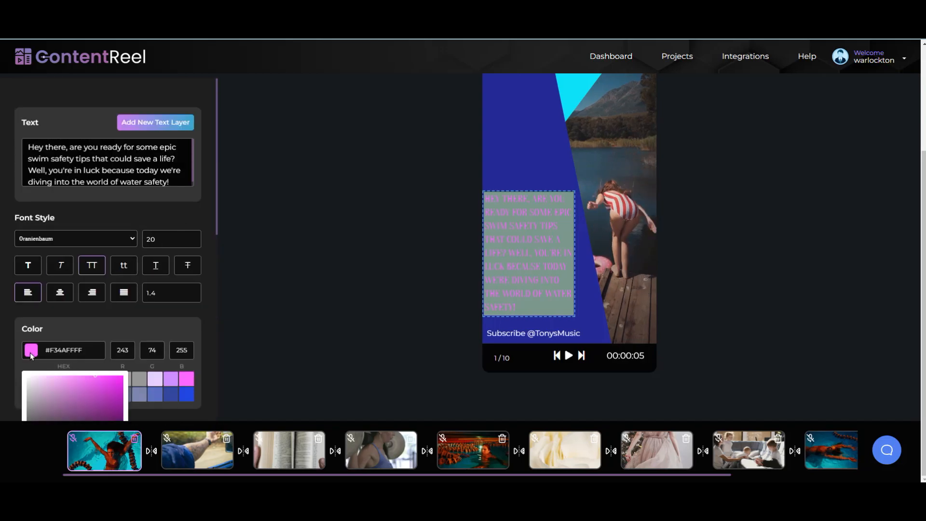
{"action": "scroll", "coordinate": [129, 401], "scroll_direction": "down", "scroll_amount": 4}
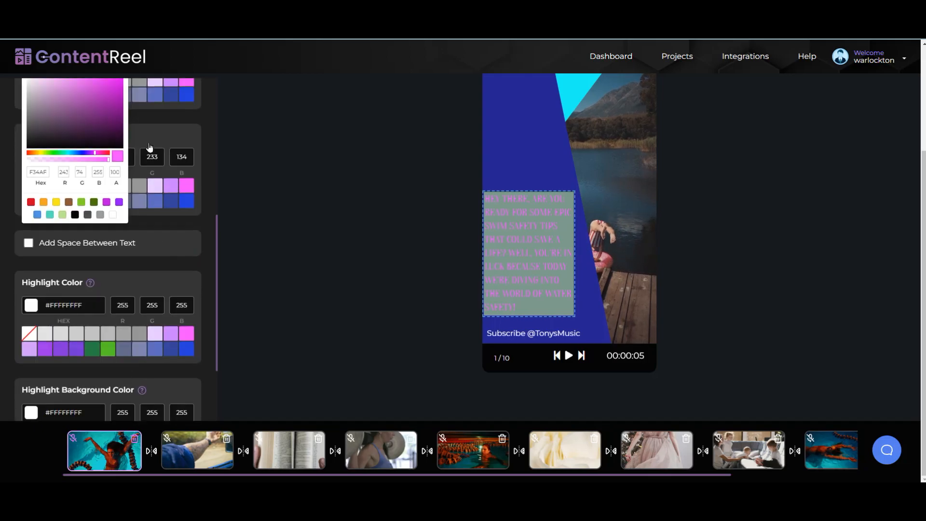
{"action": "left_click", "coordinate": [108, 119]}
{"action": "left_click", "coordinate": [110, 116]}
{"action": "left_click_drag", "start_coordinate": [111, 118], "coordinate": [112, 114]}
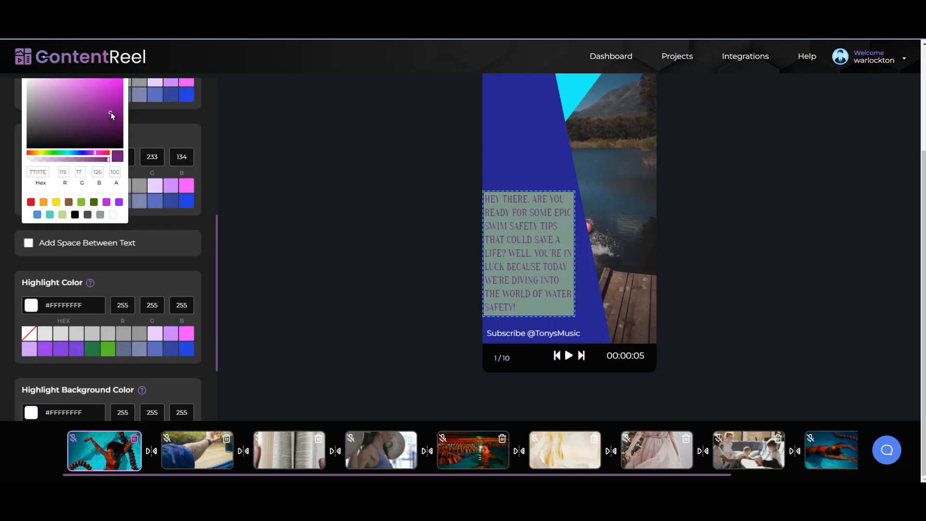
{"action": "left_click", "coordinate": [236, 156]}
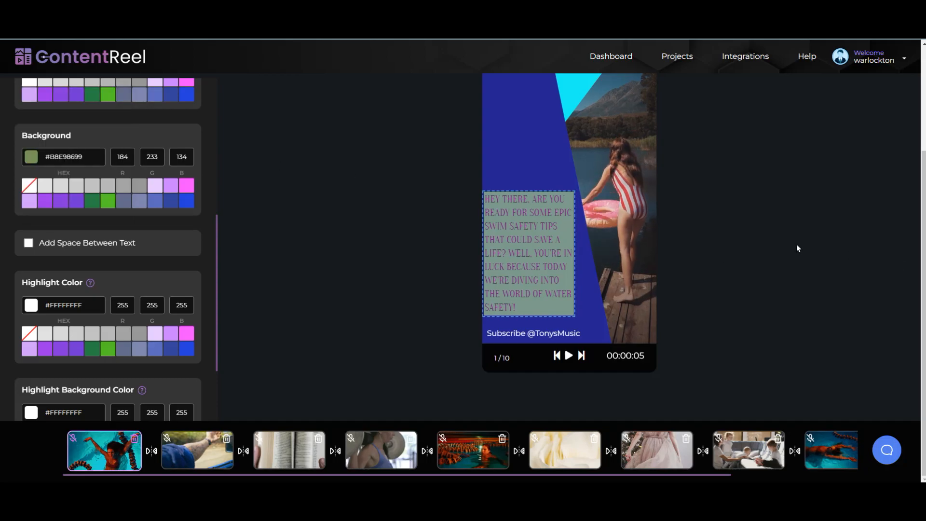
{"action": "scroll", "coordinate": [696, 294], "scroll_direction": "up", "scroll_amount": 3}
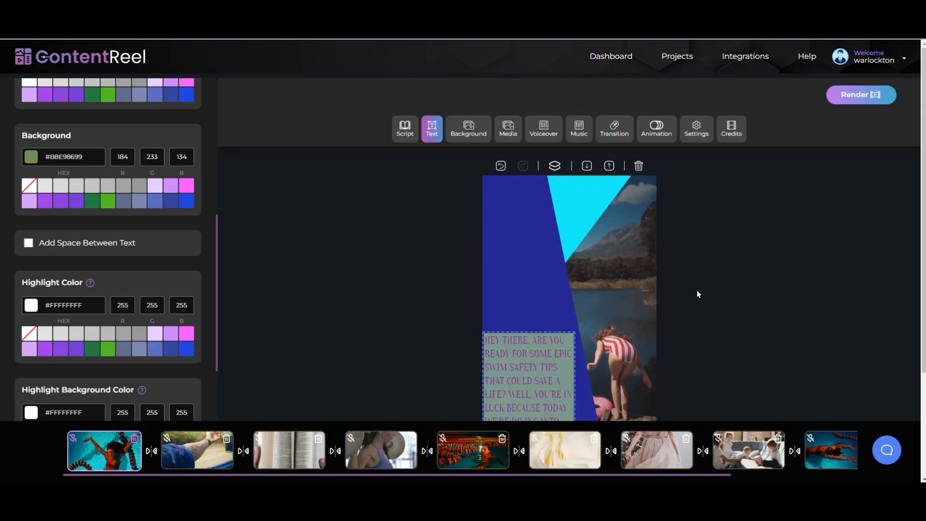
{"action": "scroll", "coordinate": [697, 290], "scroll_direction": "down", "scroll_amount": 2}
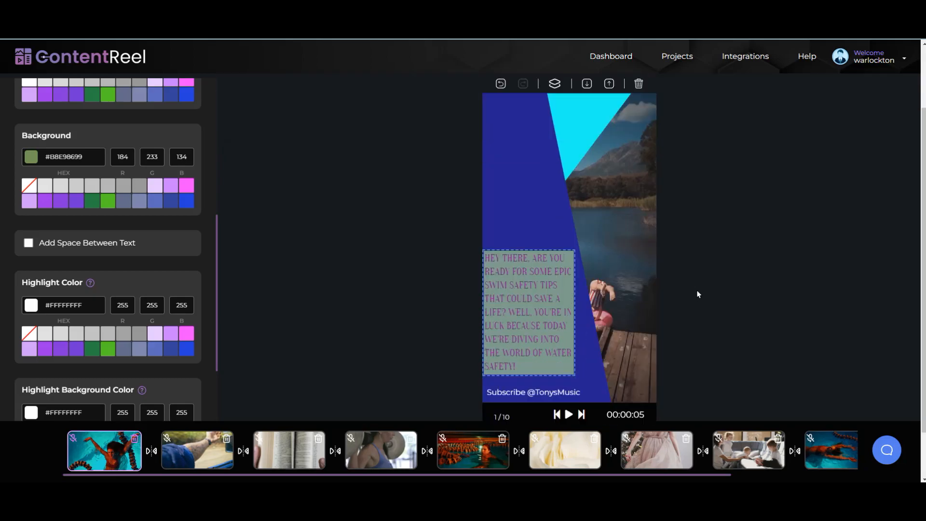
{"action": "scroll", "coordinate": [696, 291], "scroll_direction": "up", "scroll_amount": 2}
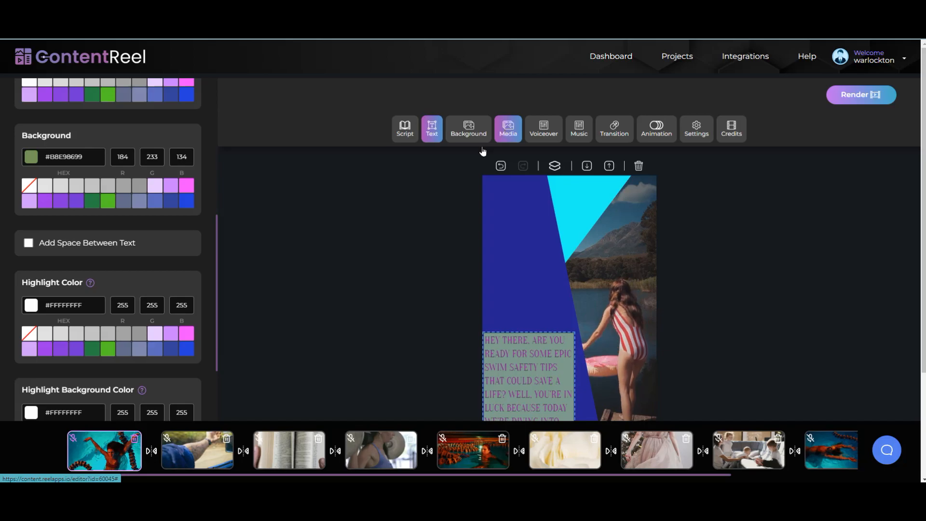
{"action": "left_click_drag", "start_coordinate": [218, 224], "coordinate": [237, 71]}
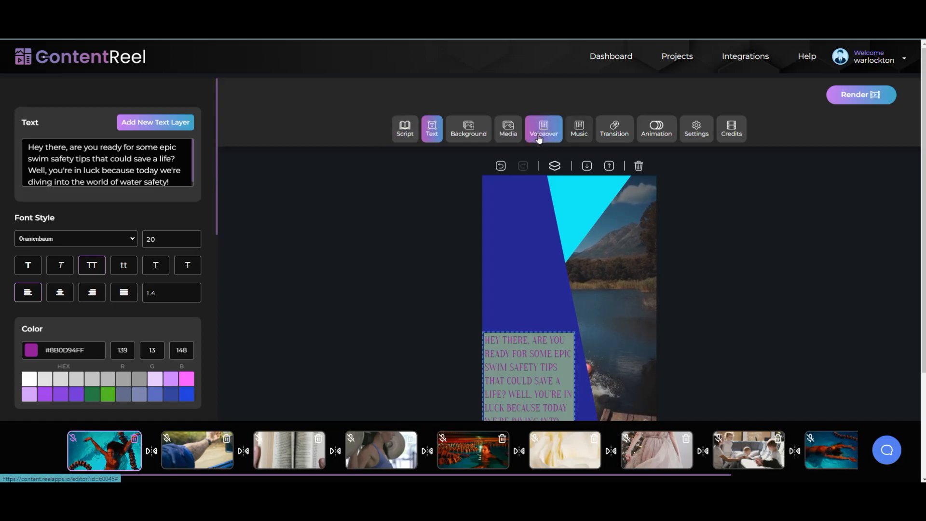
Step: Add and widen the underwater diving stock clip, then remove it and return to the text options
{"action": "left_click", "coordinate": [518, 140]}
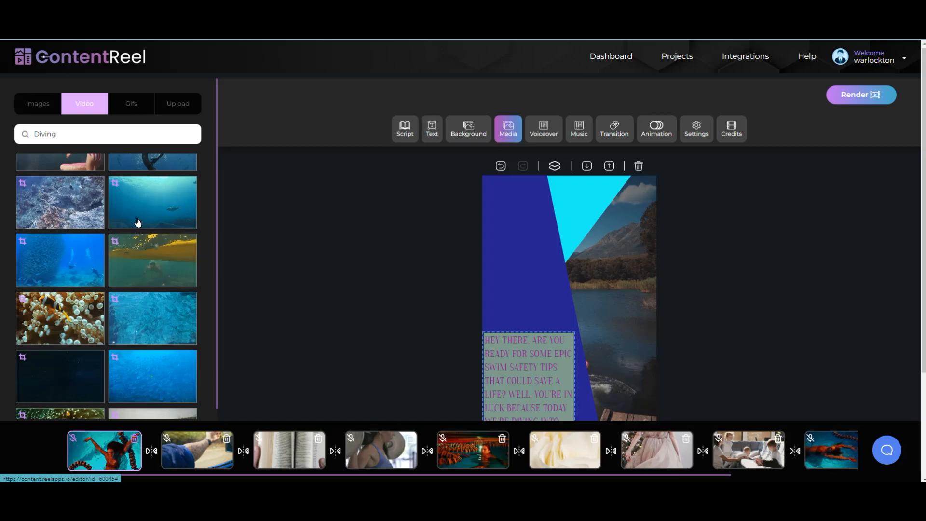
{"action": "left_click", "coordinate": [145, 228]}
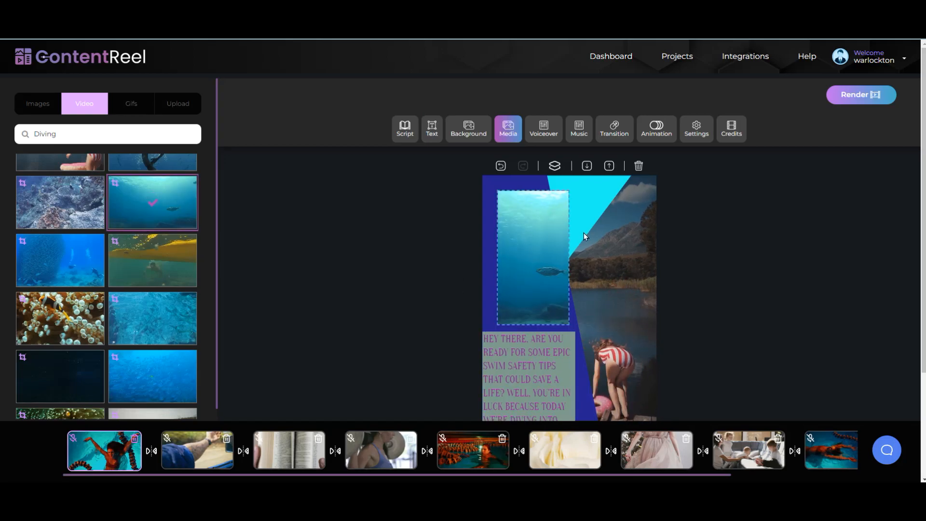
{"action": "mouse_move", "coordinate": [569, 232]}
{"action": "left_mouse_down"}
{"action": "mouse_move", "coordinate": [615, 232]}
{"action": "mouse_move", "coordinate": [563, 232]}
{"action": "left_mouse_up"}
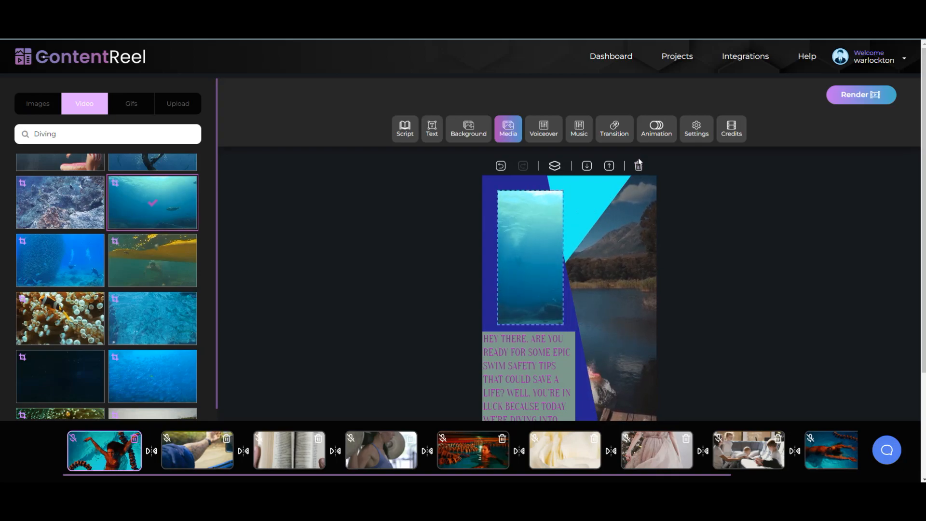
{"action": "left_click", "coordinate": [639, 166]}
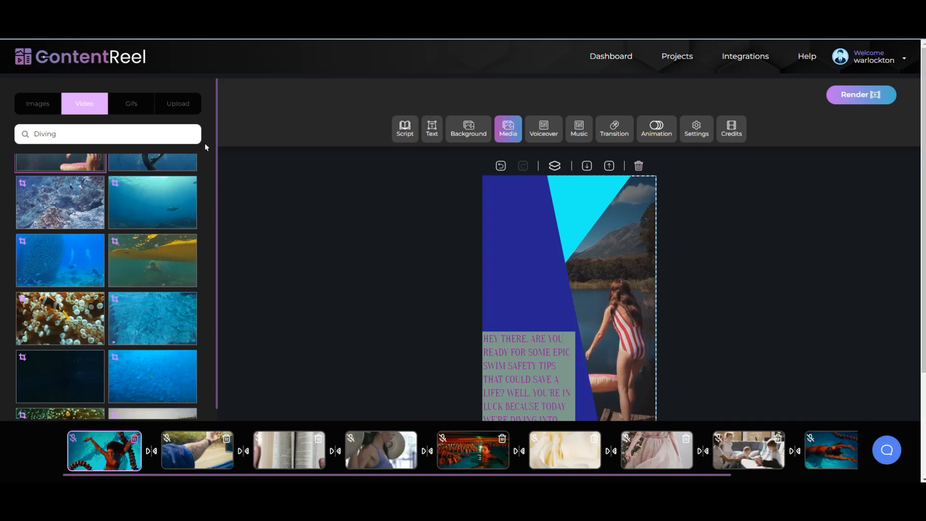
{"action": "left_click", "coordinate": [440, 133]}
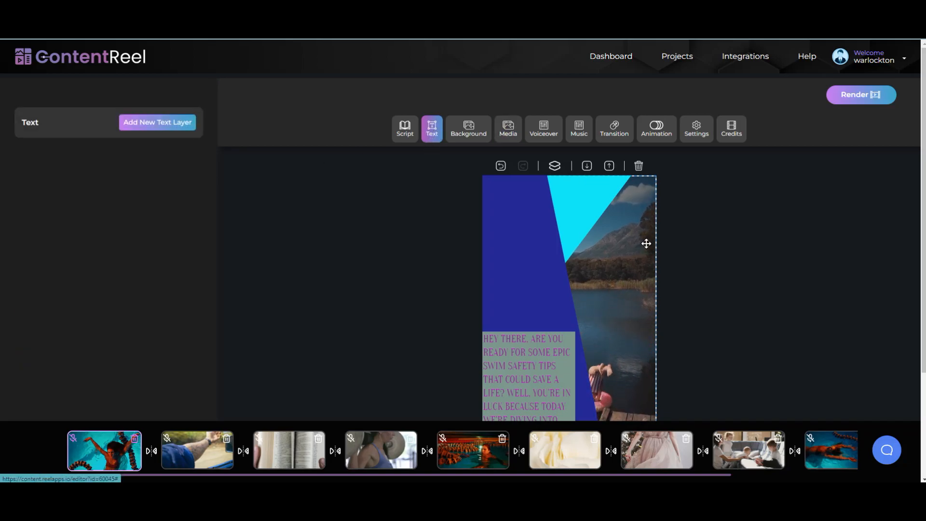
Step: Add a text layer near the slide top reading 'Please check our Facebook group Design & Create!'
{"action": "left_click", "coordinate": [145, 124]}
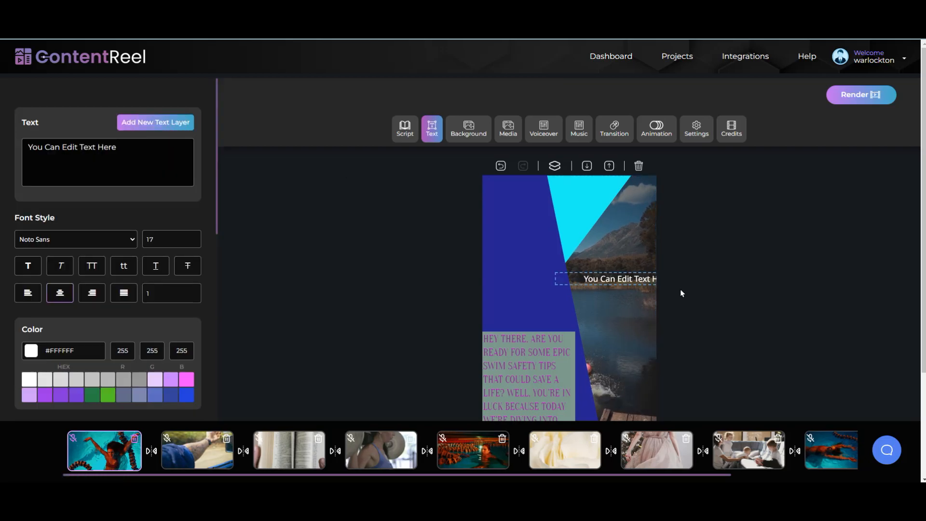
{"action": "left_click_drag", "start_coordinate": [593, 275], "coordinate": [518, 213]}
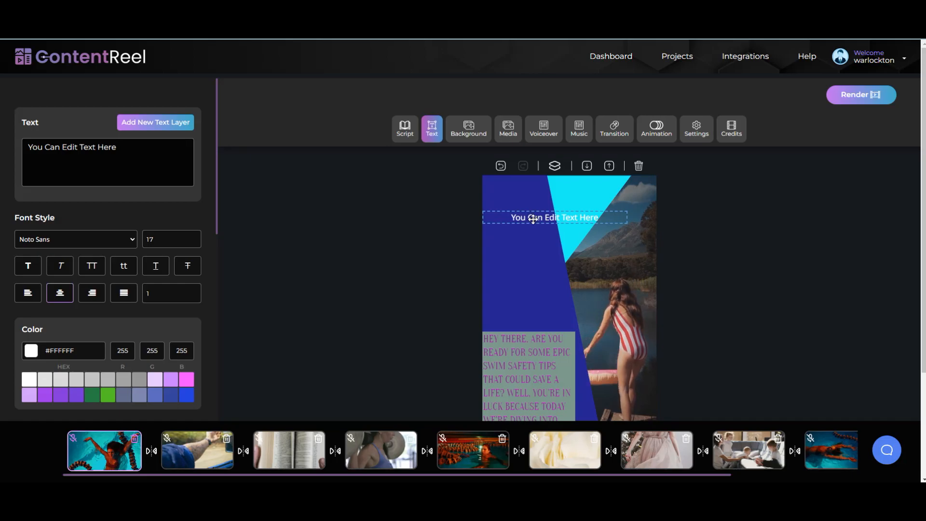
{"action": "left_click_drag", "start_coordinate": [126, 146], "coordinate": [41, 143]}
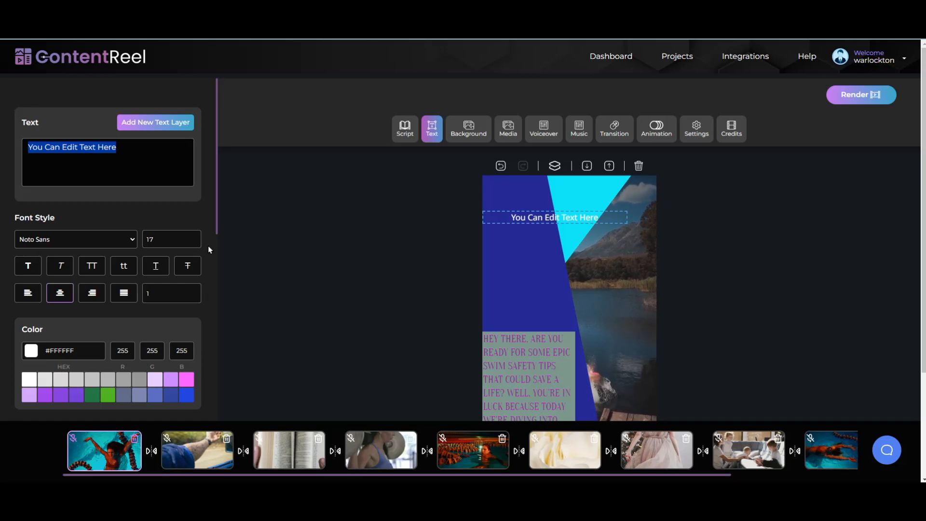
{"action": "type", "text": "Please"}
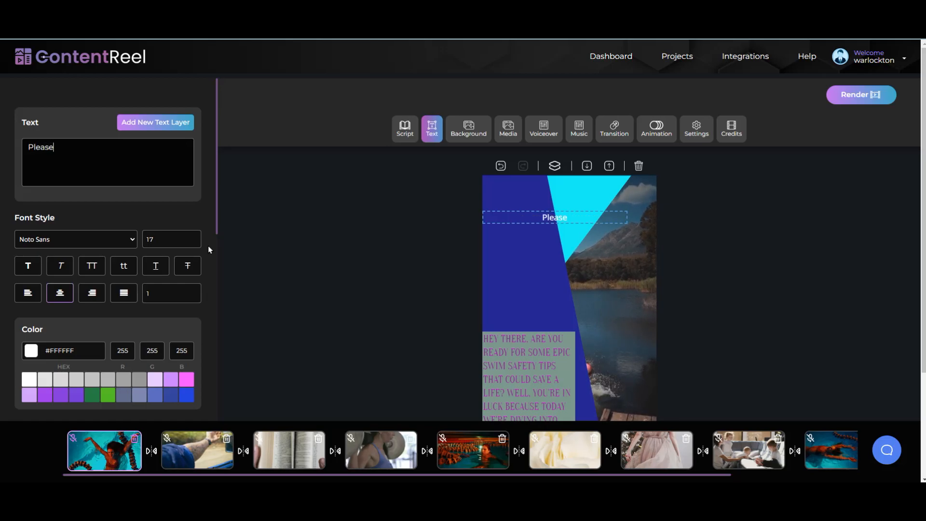
{"action": "type", "text": " check our "}
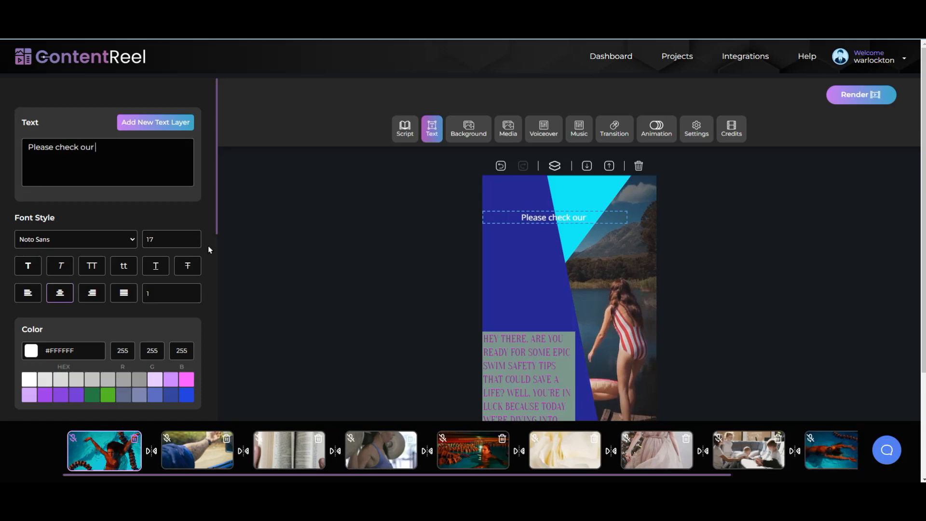
{"action": "type", "text": "Fa"}
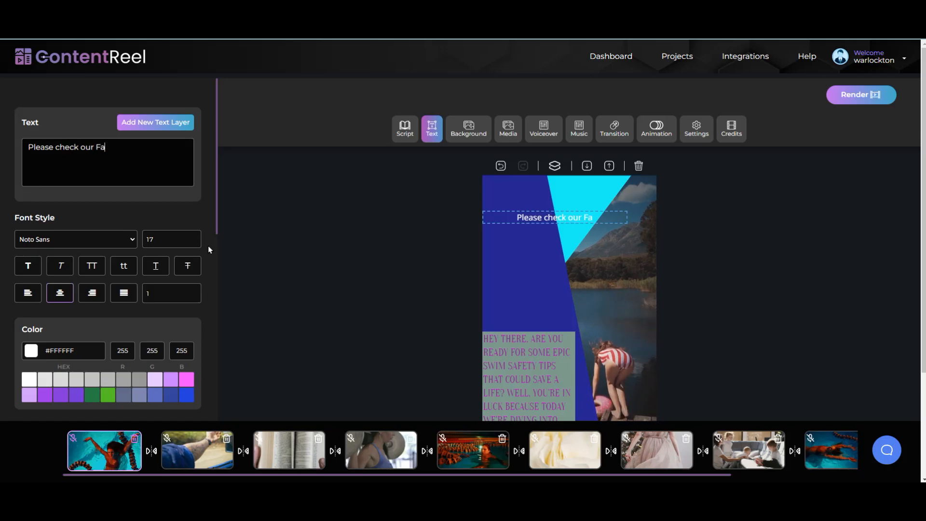
{"action": "type", "text": "ceboo"}
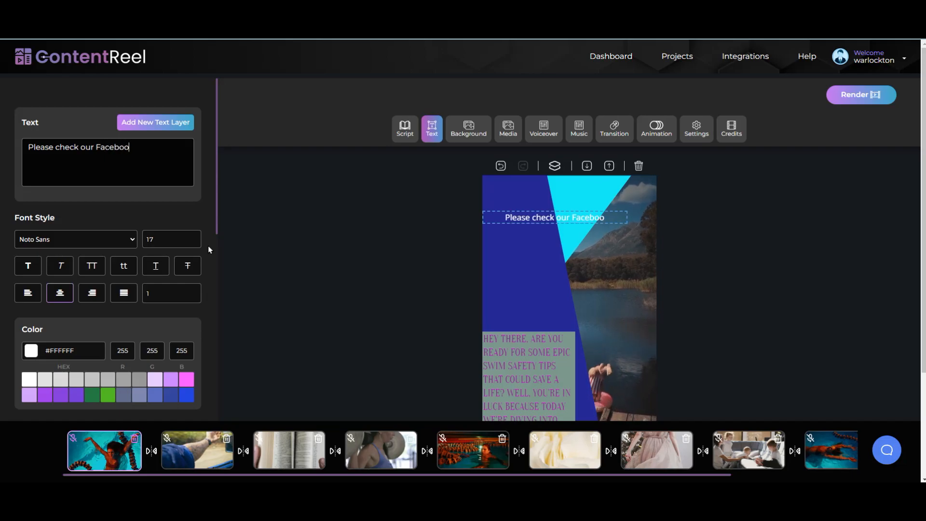
{"action": "type", "text": "k group"}
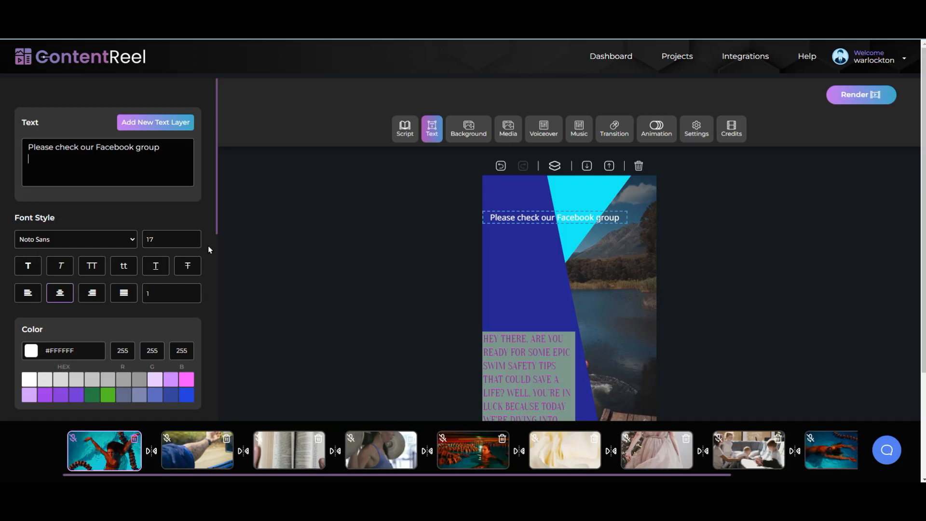
{"action": "key", "text": "BackSpace"}
{"action": "type", "text": "De"}
{"action": "type", "text": "i"}
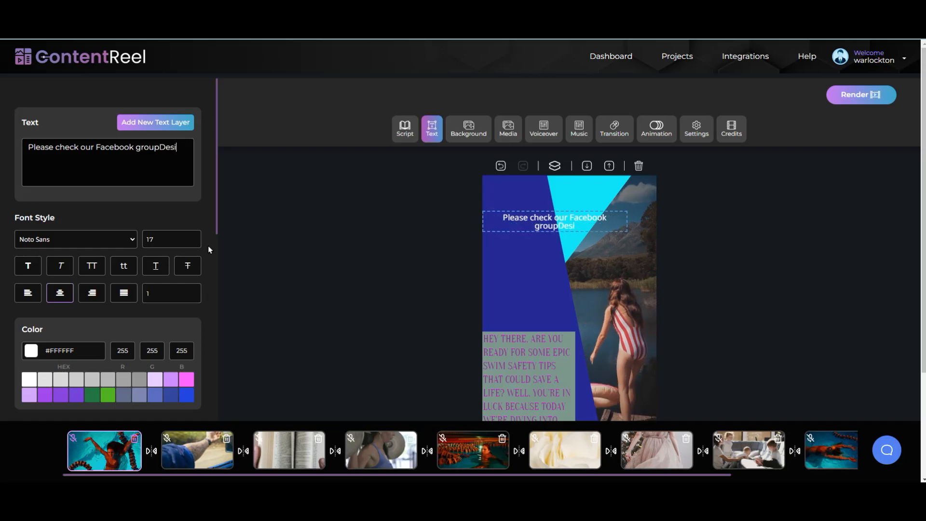
{"action": "type", "text": "gn & Create!"}
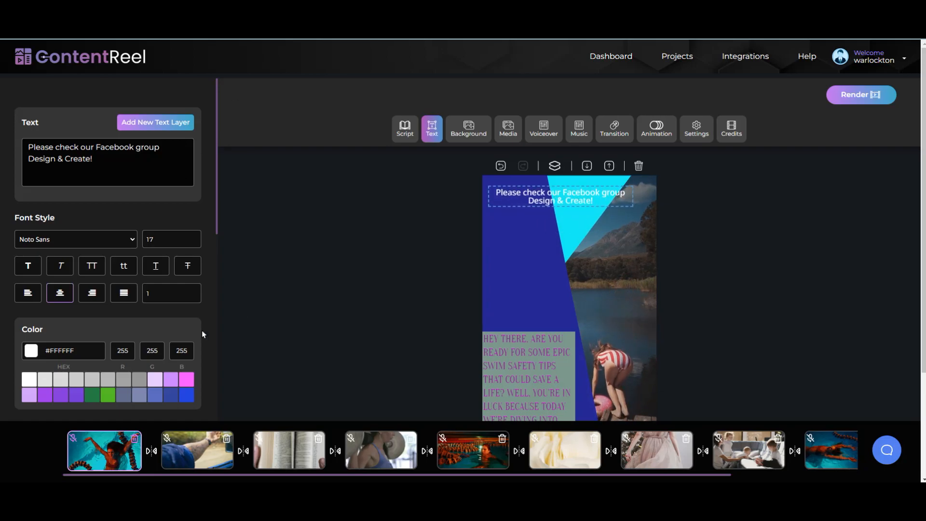
{"action": "scroll", "coordinate": [102, 343], "scroll_direction": "down", "scroll_amount": 6}
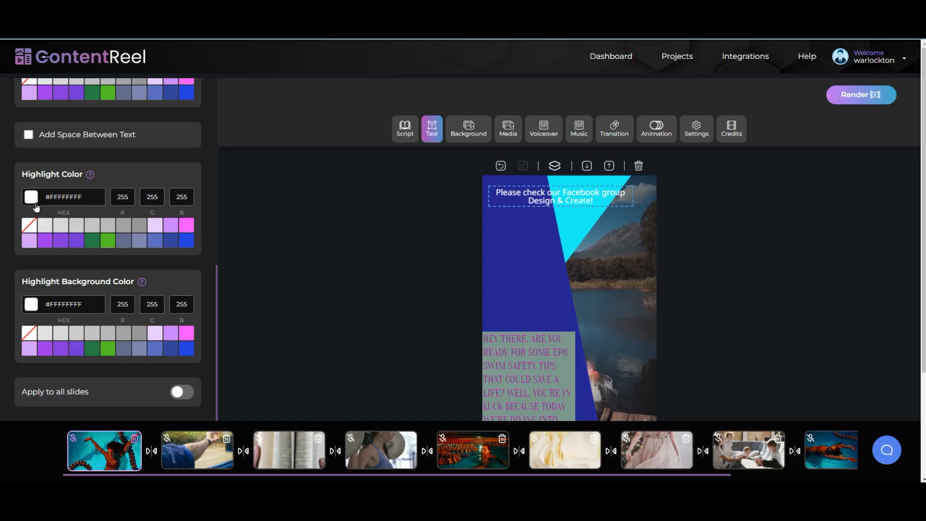
Step: Make the Facebook caption text light green
{"action": "scroll", "coordinate": [36, 207], "scroll_direction": "up", "scroll_amount": 6}
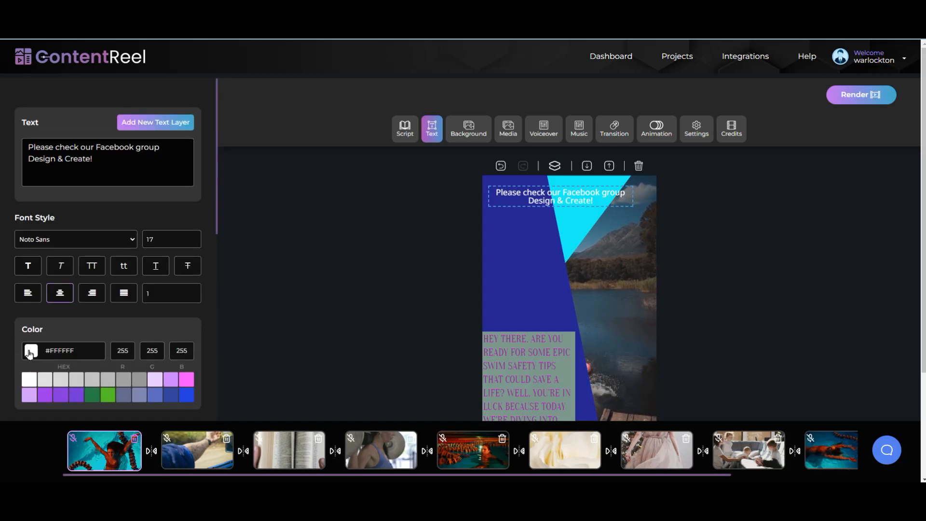
{"action": "scroll", "coordinate": [75, 340], "scroll_direction": "down", "scroll_amount": 3}
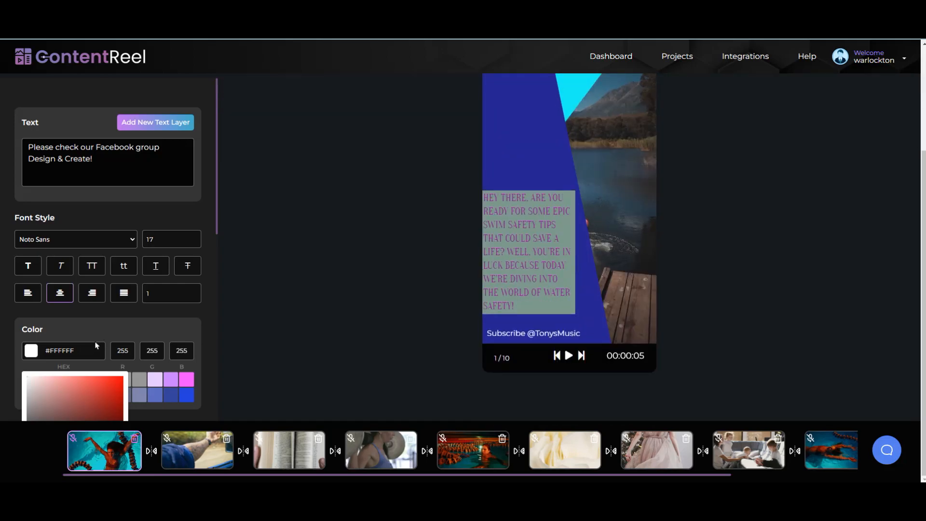
{"action": "left_click_drag", "start_coordinate": [216, 196], "coordinate": [211, 284]}
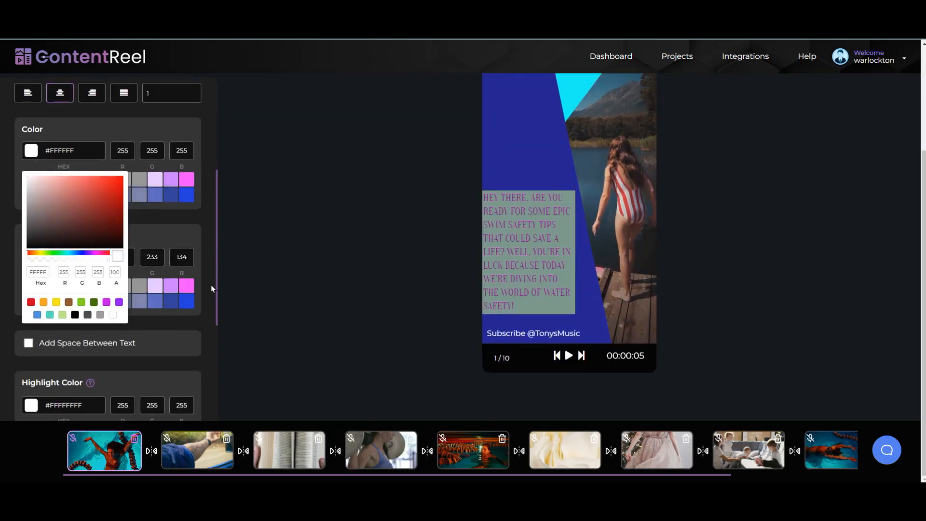
{"action": "left_click", "coordinate": [63, 316]}
{"action": "scroll", "coordinate": [328, 291], "scroll_direction": "up", "scroll_amount": 3}
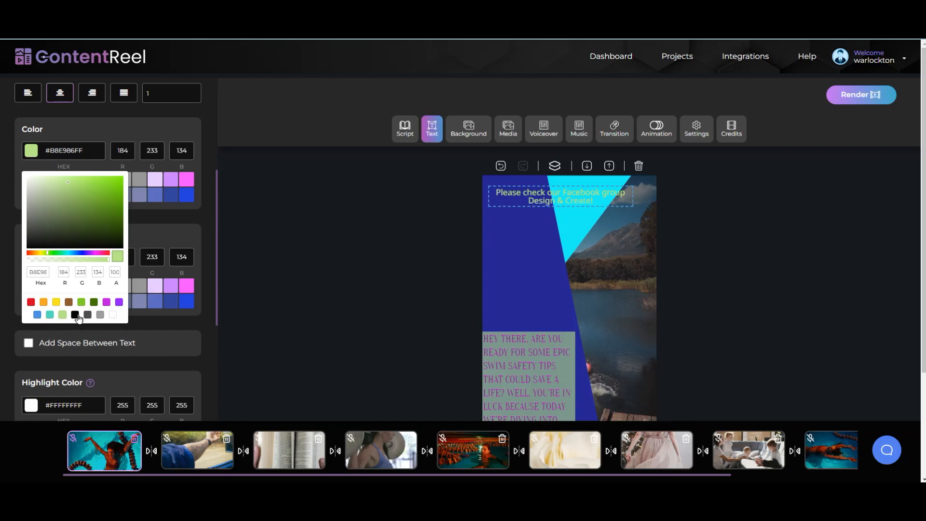
{"action": "left_click", "coordinate": [167, 237]}
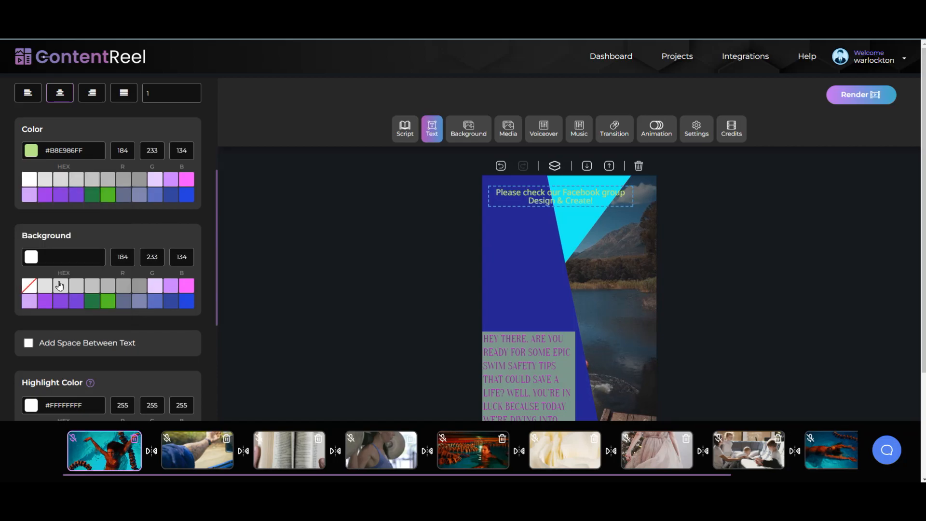
Step: Give the Facebook caption a solid black #000000 background box
{"action": "left_click", "coordinate": [28, 263]}
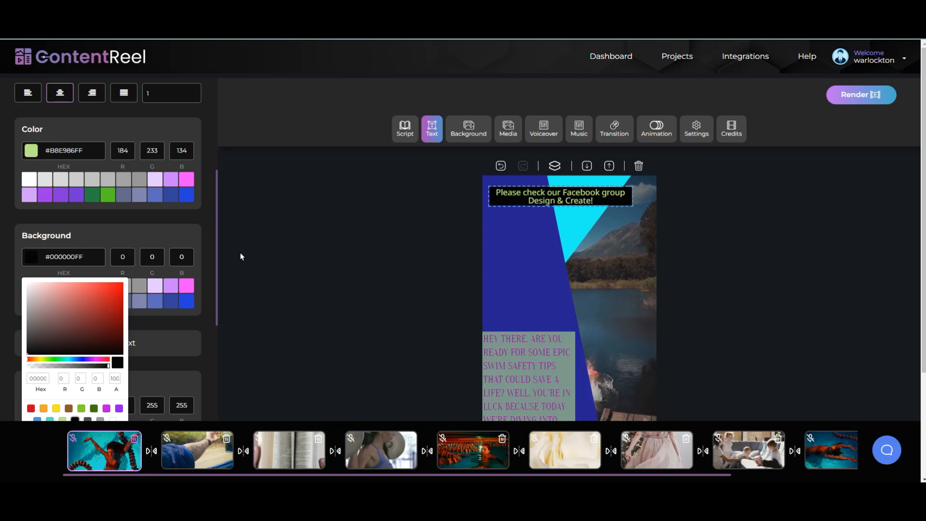
{"action": "left_click", "coordinate": [534, 196]}
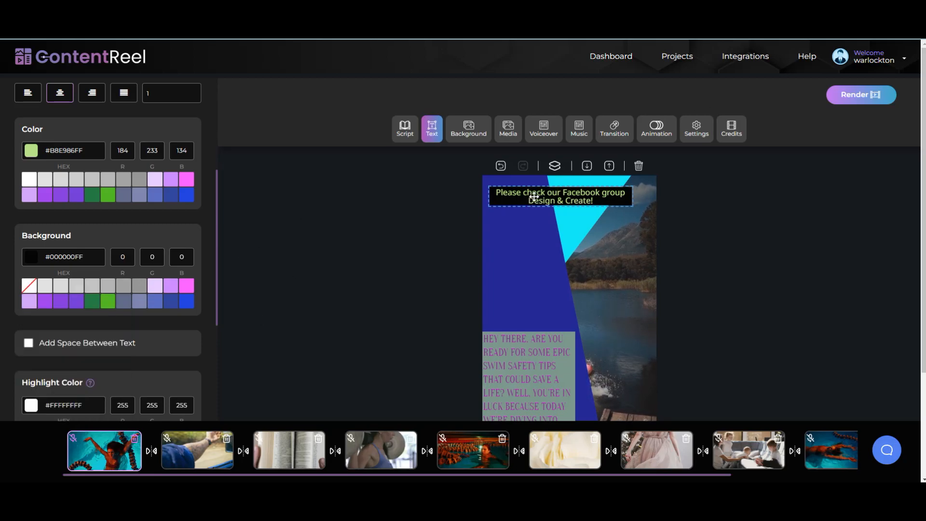
{"action": "left_click", "coordinate": [674, 131]}
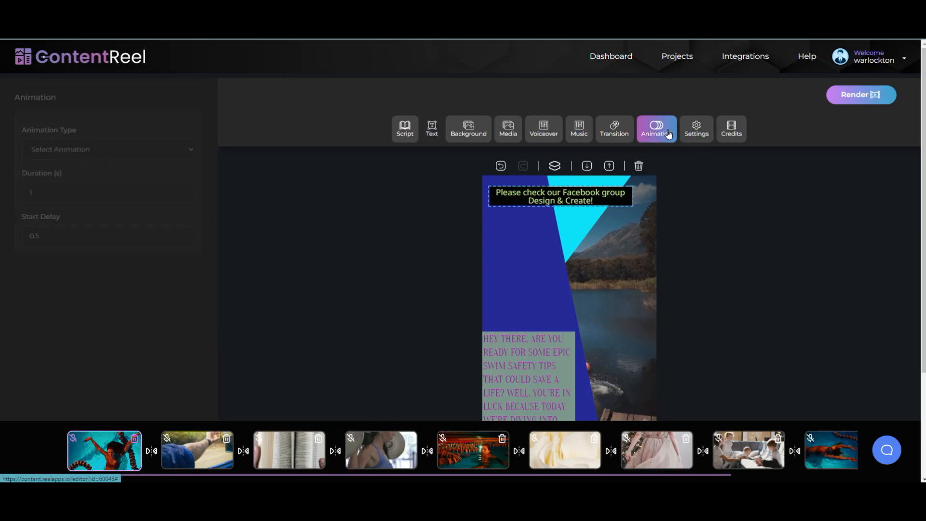
Step: Set the Facebook caption's animation type to slideInRight, then go back to the first slide
{"action": "left_click", "coordinate": [179, 152]}
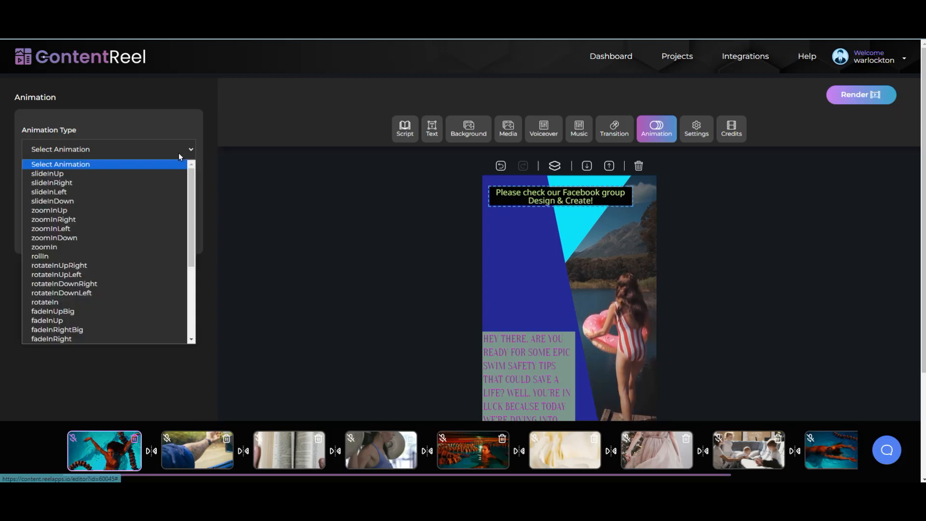
{"action": "left_click", "coordinate": [161, 183]}
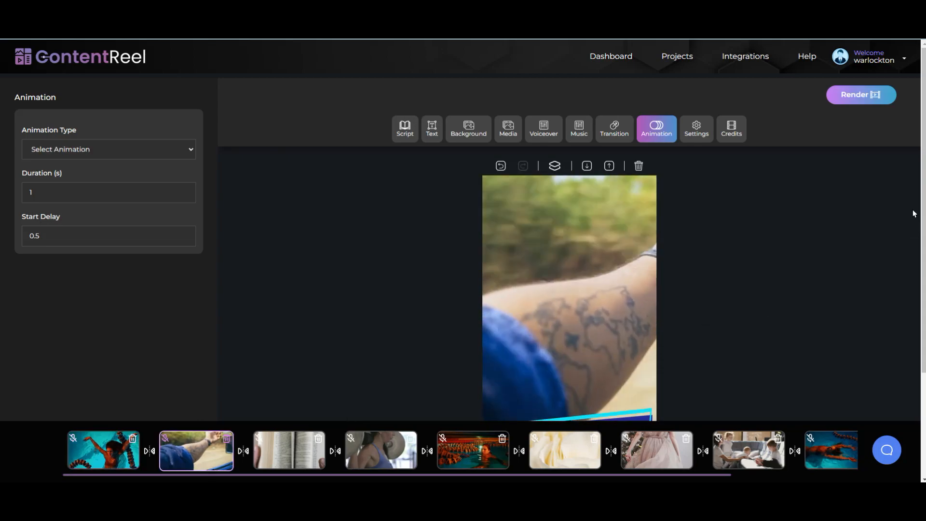
{"action": "left_click_drag", "start_coordinate": [923, 171], "coordinate": [921, 261]}
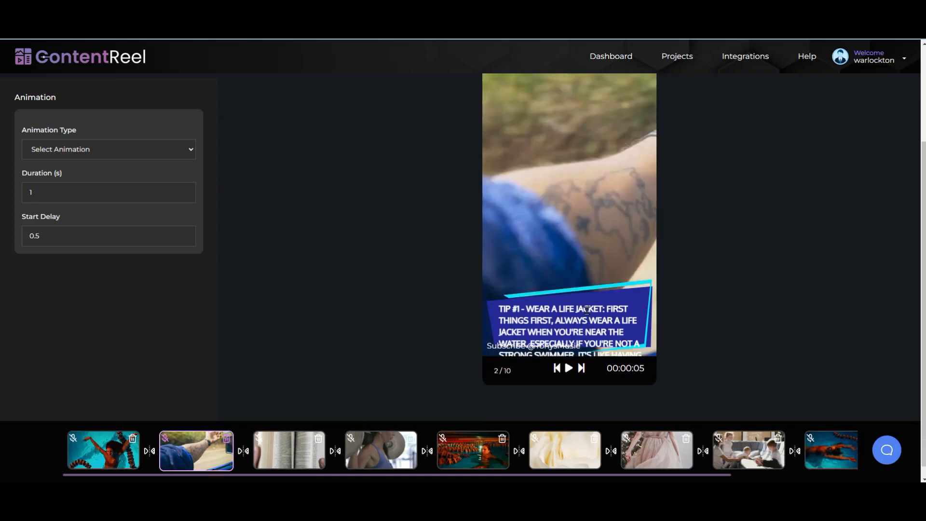
{"action": "left_click", "coordinate": [100, 444]}
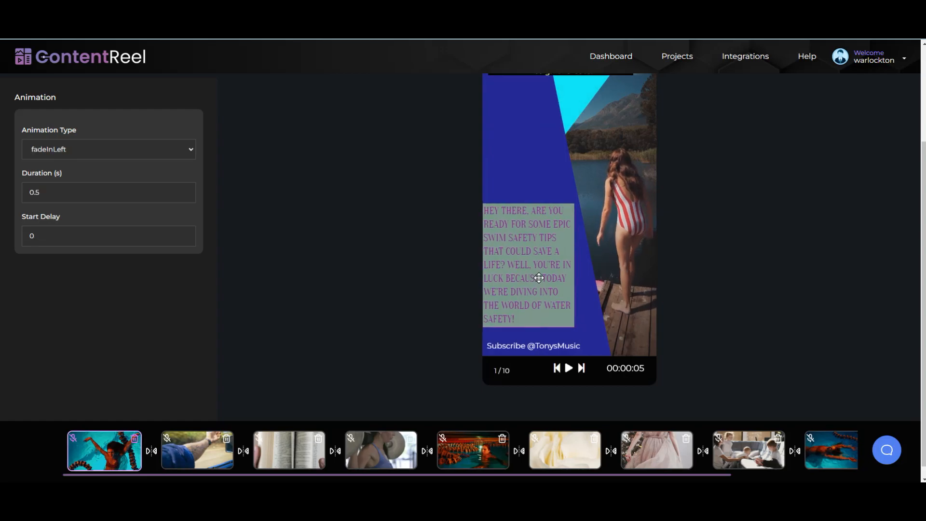
{"action": "scroll", "coordinate": [853, 241], "scroll_direction": "up", "scroll_amount": 3}
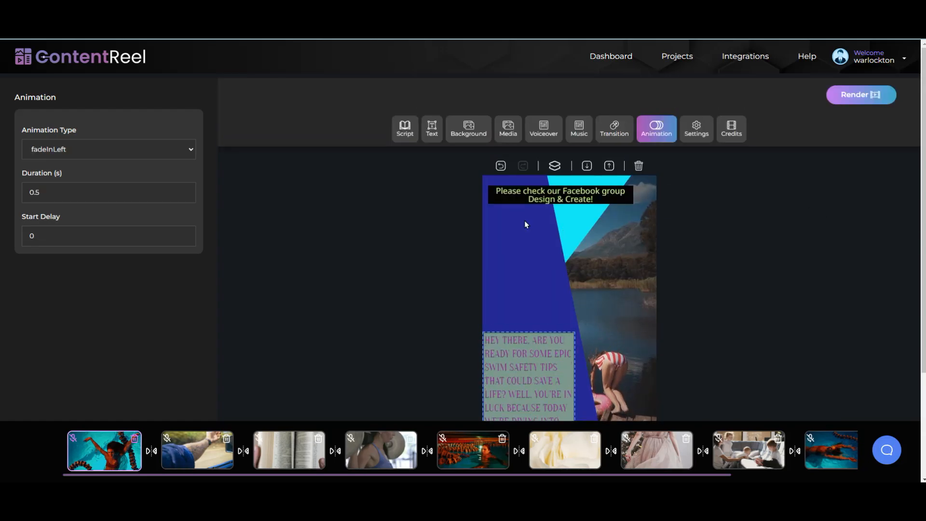
Step: Turn on Apply to all slides for the 'Hey there' intro text styling, then open slide 2
{"action": "left_click", "coordinate": [432, 137]}
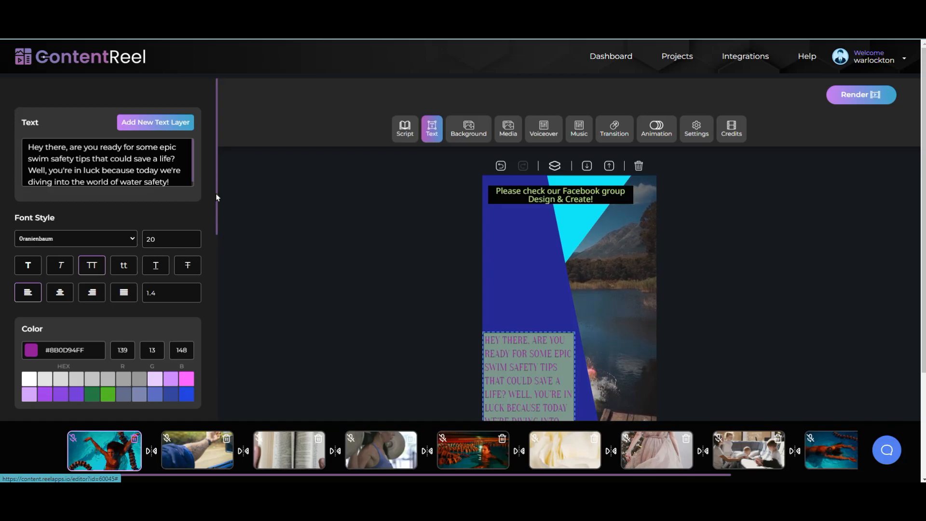
{"action": "left_click_drag", "start_coordinate": [218, 198], "coordinate": [212, 291]}
{"action": "left_click_drag", "start_coordinate": [217, 181], "coordinate": [210, 367]}
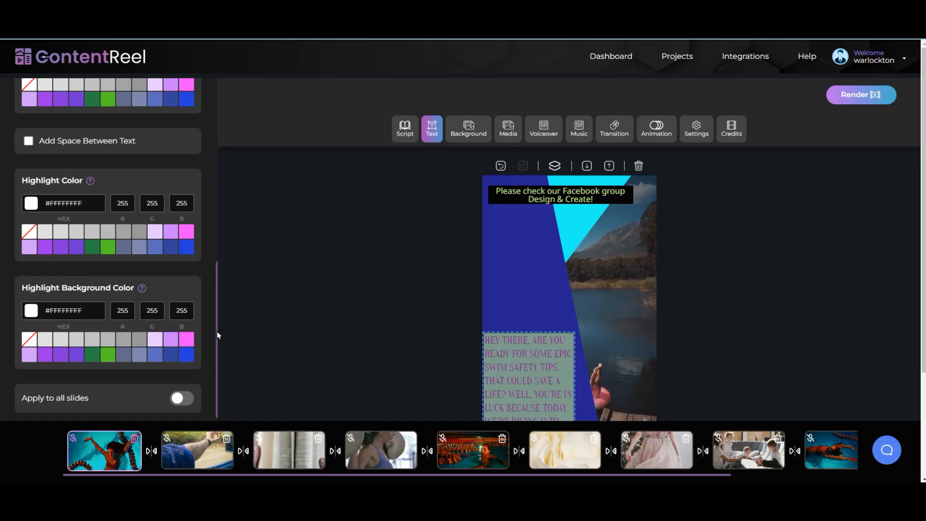
{"action": "left_click_drag", "start_coordinate": [217, 331], "coordinate": [217, 369]}
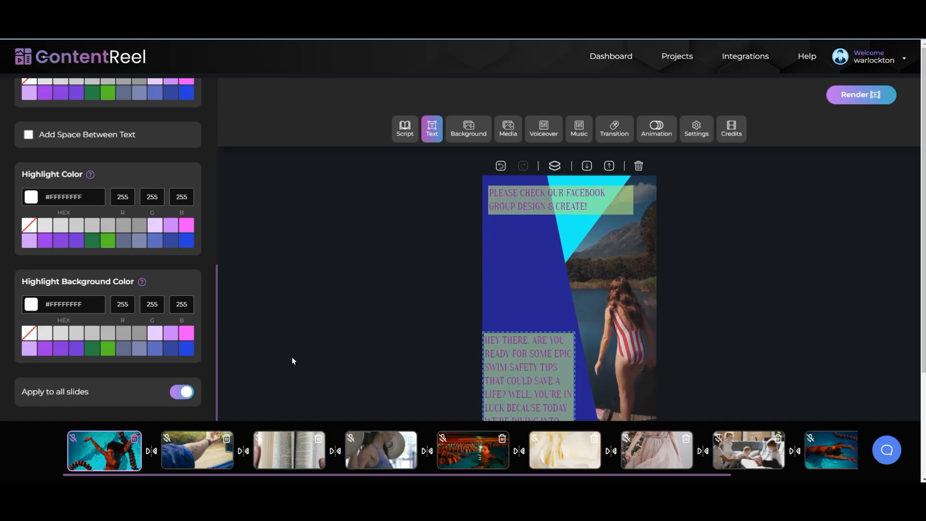
{"action": "left_click", "coordinate": [191, 454]}
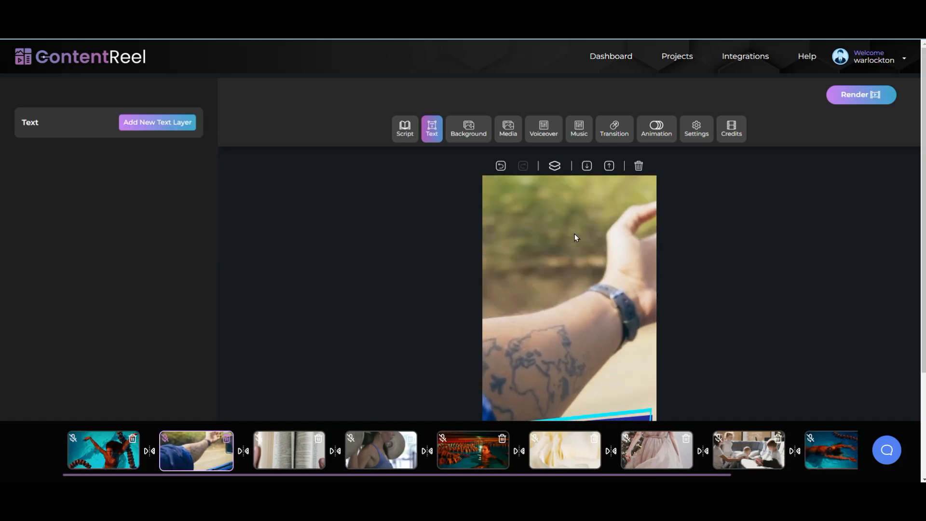
Step: Raise the cyan shape and dark blue panel, then move the tip text down onto the panel
{"action": "scroll", "coordinate": [632, 265], "scroll_direction": "down", "scroll_amount": 2}
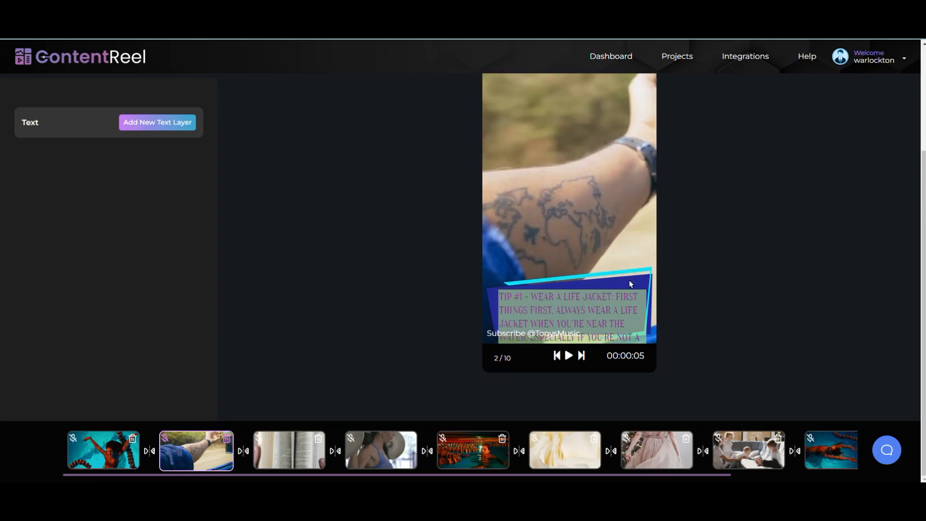
{"action": "left_click", "coordinate": [615, 316]}
{"action": "left_click_drag", "start_coordinate": [615, 317], "coordinate": [598, 222]}
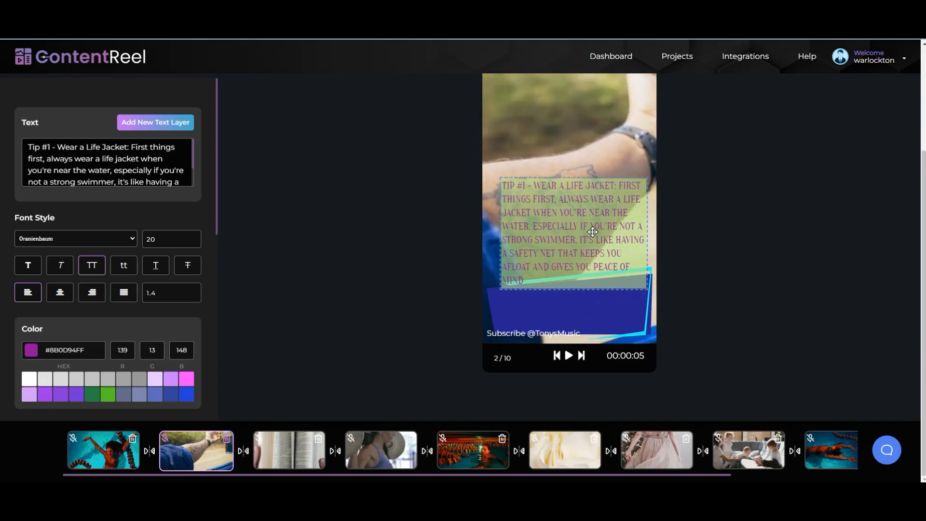
{"action": "left_click", "coordinate": [621, 330]}
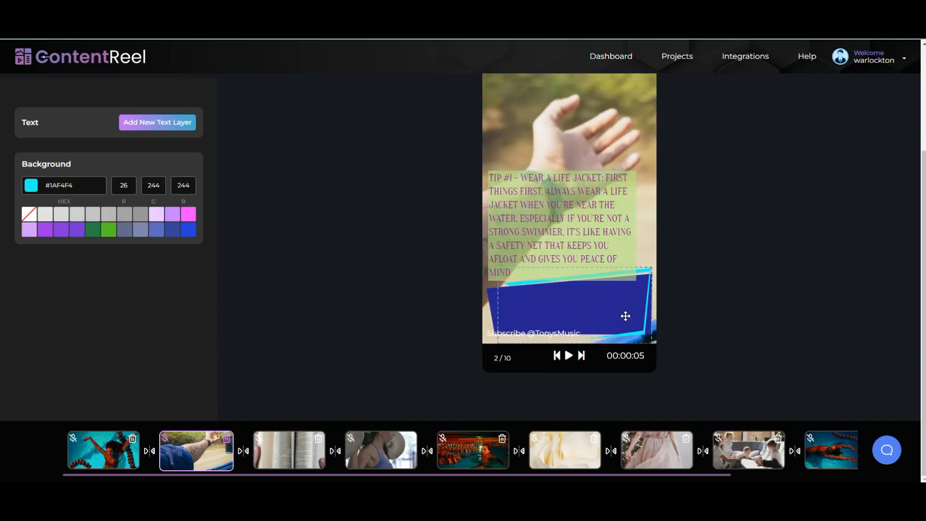
{"action": "left_click_drag", "start_coordinate": [628, 289], "coordinate": [629, 283]}
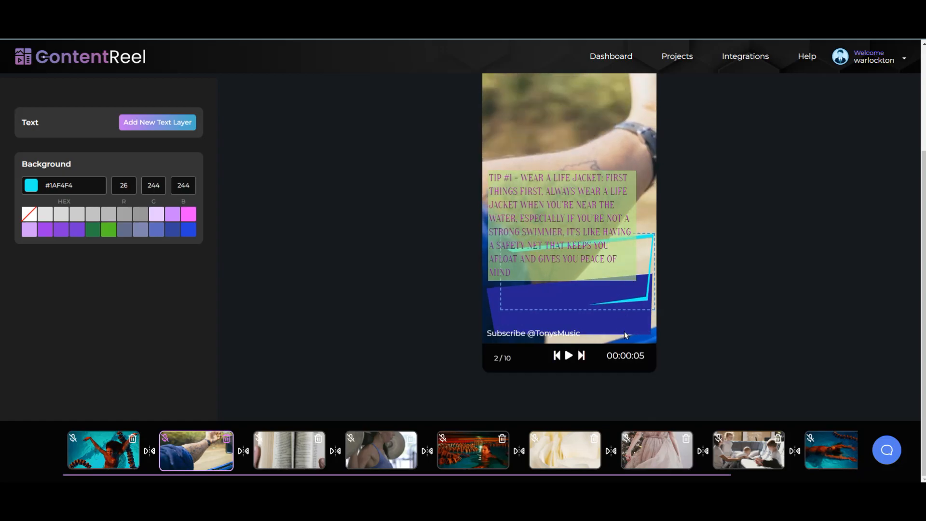
{"action": "left_click_drag", "start_coordinate": [623, 324], "coordinate": [623, 287]}
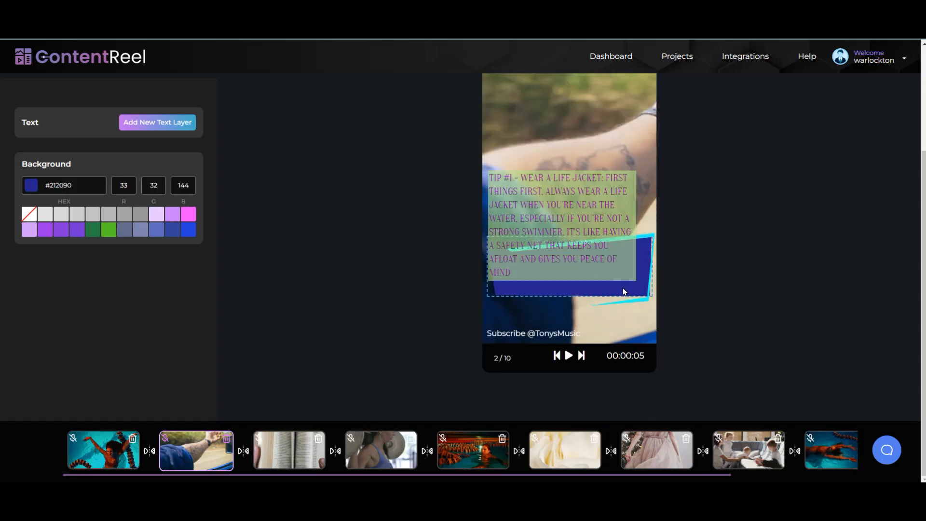
{"action": "left_click", "coordinate": [589, 210]}
{"action": "left_click_drag", "start_coordinate": [589, 210], "coordinate": [592, 266]}
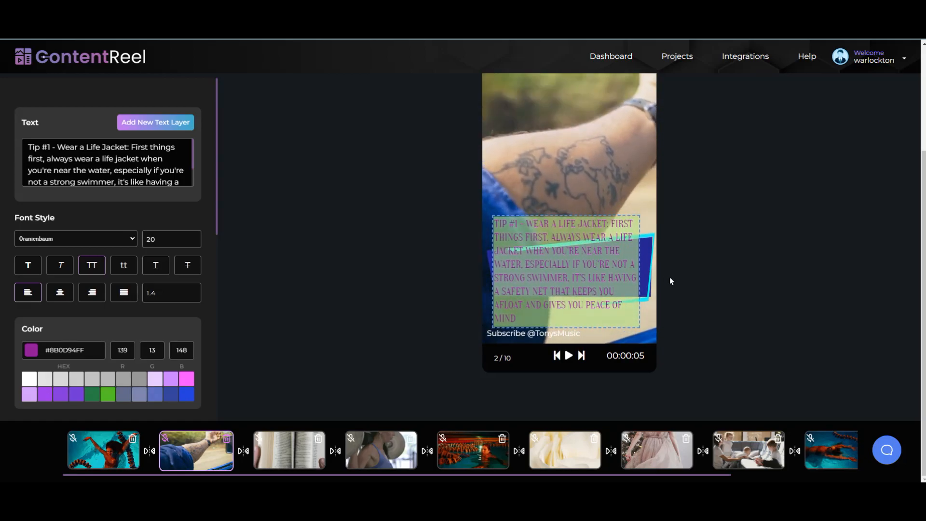
Step: Stretch the cyan stripe and dark blue panel taller upward behind the tip text
{"action": "left_click", "coordinate": [644, 258]}
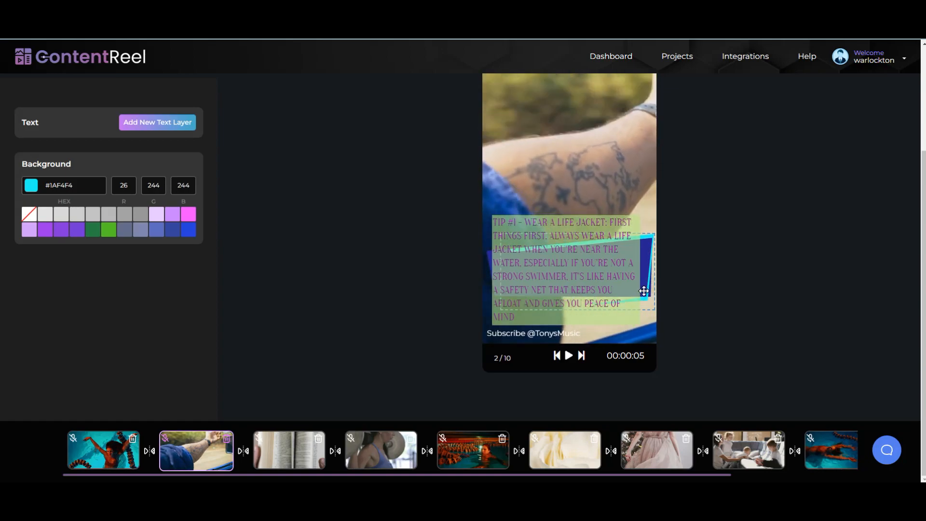
{"action": "left_click_drag", "start_coordinate": [644, 296], "coordinate": [643, 316]}
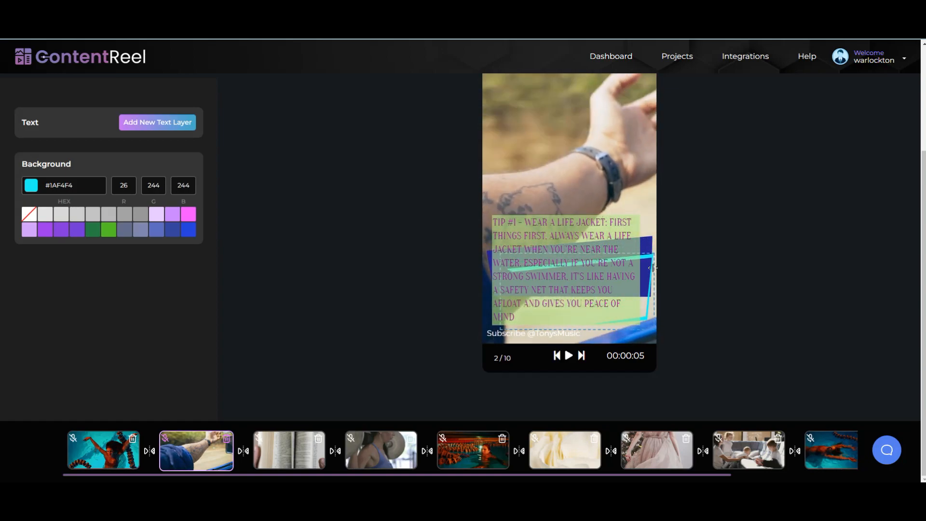
{"action": "left_click_drag", "start_coordinate": [641, 257], "coordinate": [641, 184]}
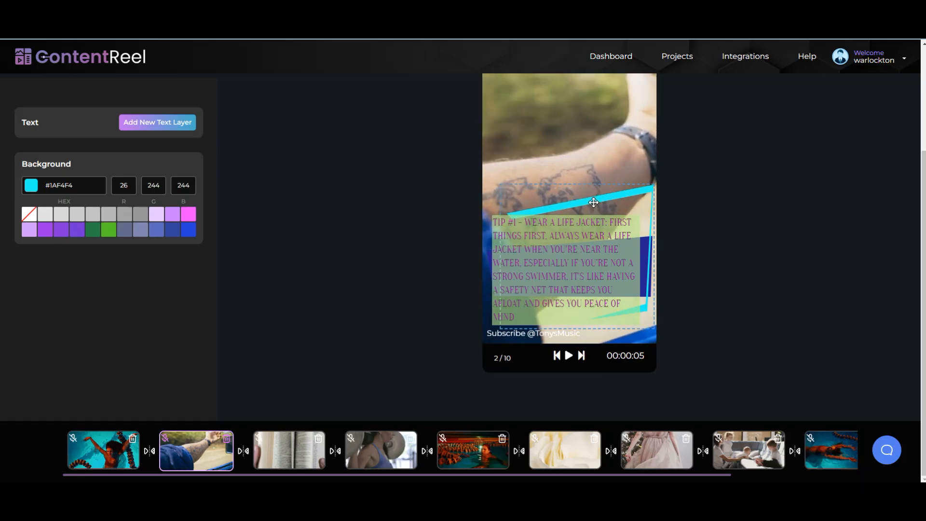
{"action": "left_click_drag", "start_coordinate": [579, 203], "coordinate": [563, 203]}
{"action": "left_click", "coordinate": [543, 371]}
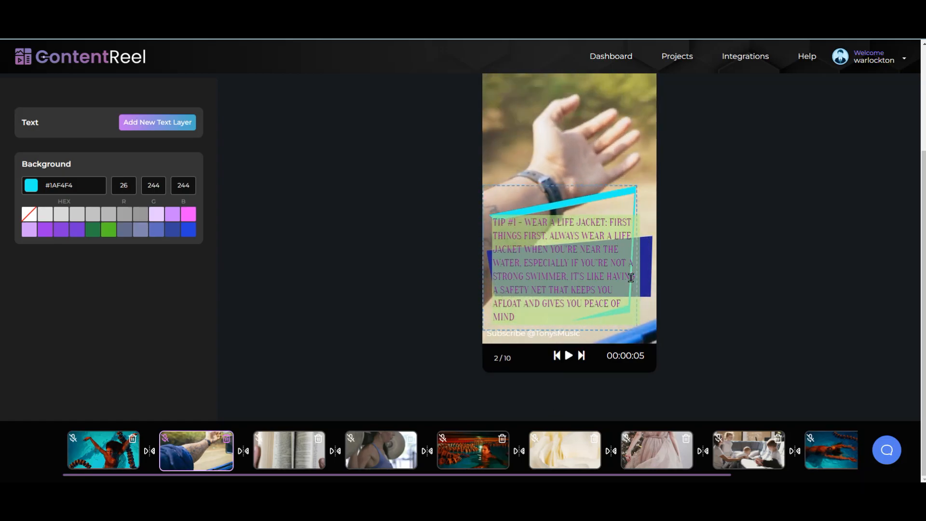
{"action": "left_click_drag", "start_coordinate": [645, 264], "coordinate": [642, 294]}
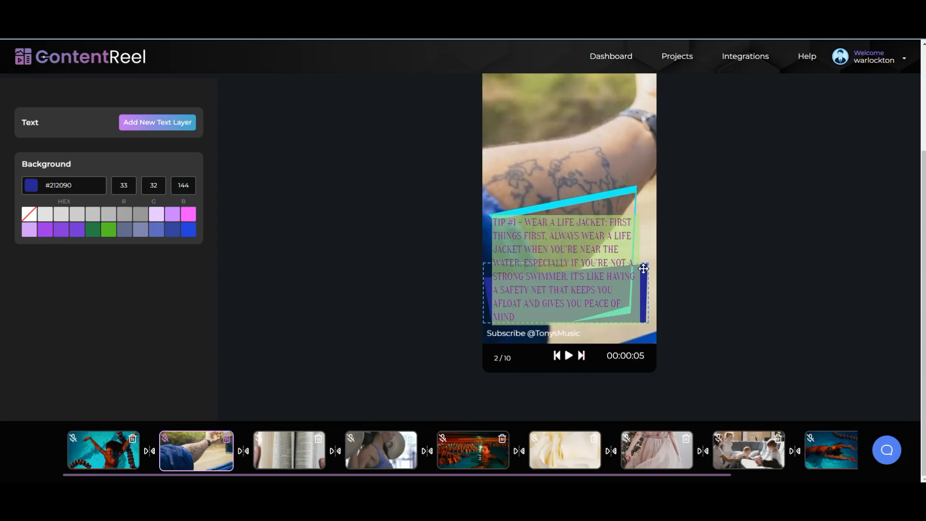
{"action": "left_click_drag", "start_coordinate": [637, 264], "coordinate": [649, 193]}
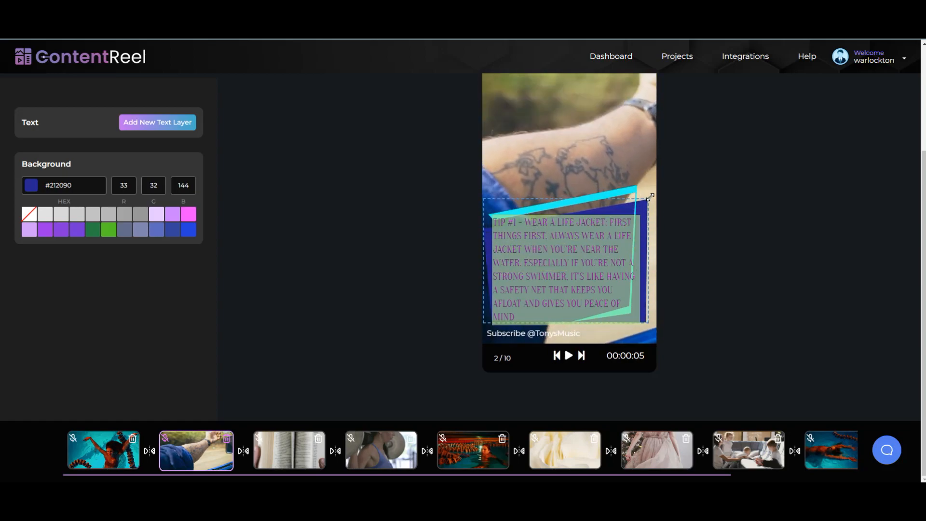
Step: Nudge the cyan stripe and the tip text slightly to the right
{"action": "left_click", "coordinate": [630, 191]}
{"action": "left_click_drag", "start_coordinate": [630, 192], "coordinate": [636, 195]}
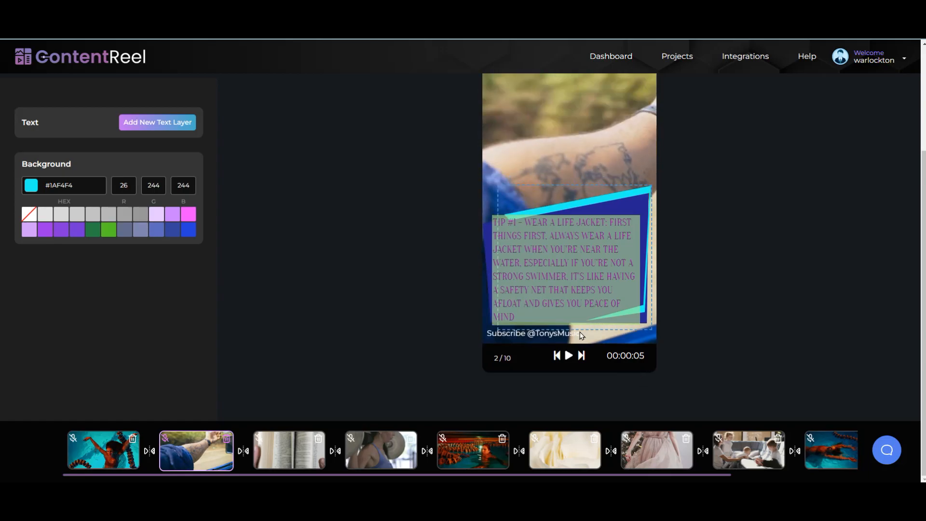
{"action": "left_click", "coordinate": [576, 288]}
{"action": "left_click_drag", "start_coordinate": [576, 288], "coordinate": [577, 284]}
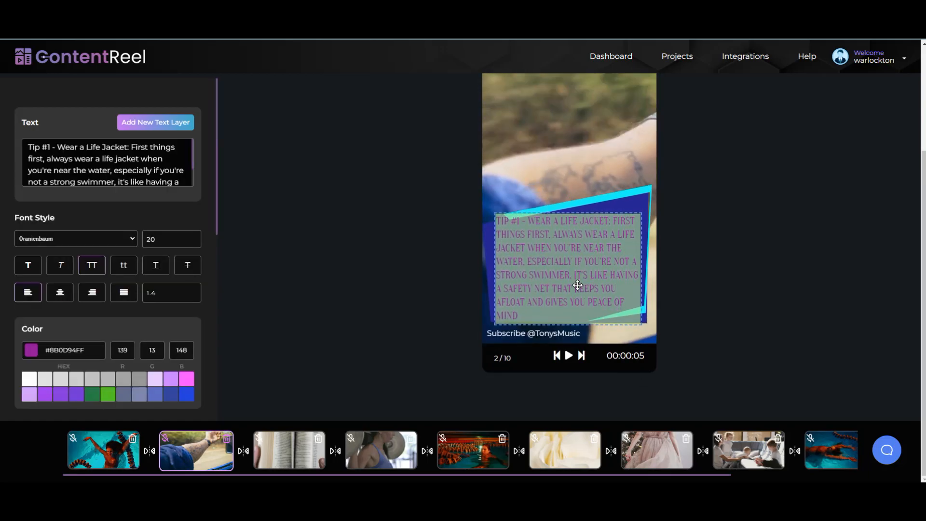
Step: Reduce the tip text font size from 20 to 15 and move it down on the panel
{"action": "double_click", "coordinate": [164, 235]}
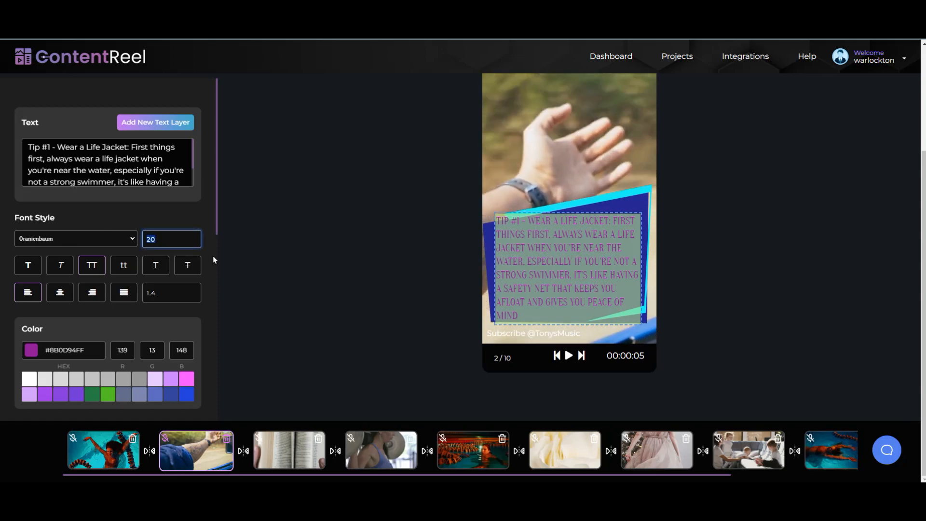
{"action": "type", "text": "15"}
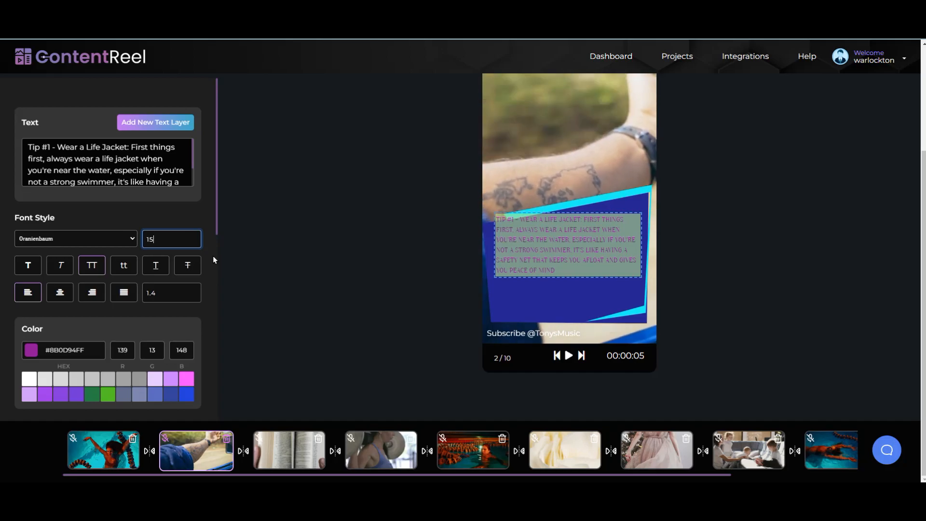
{"action": "left_click_drag", "start_coordinate": [581, 254], "coordinate": [581, 281]}
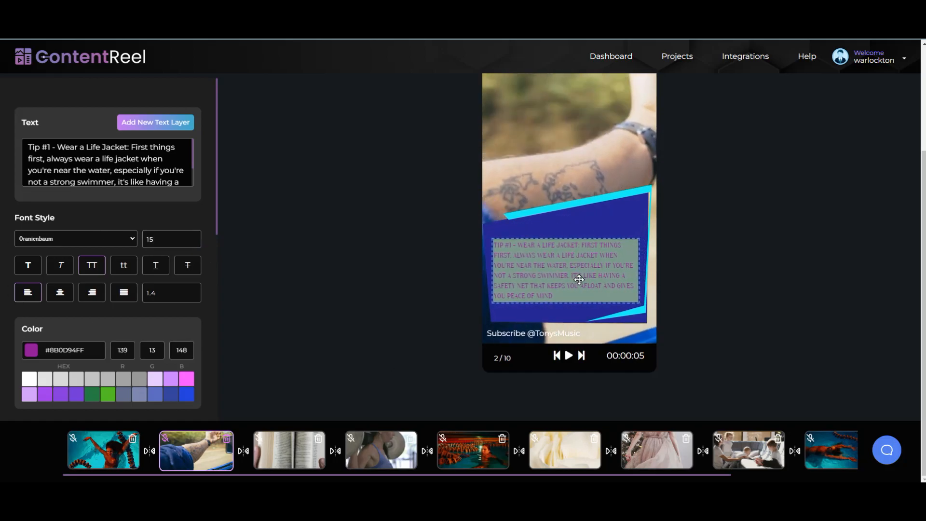
Step: Lower the top edges of the cyan stripe and dark blue panel to fit the smaller text
{"action": "left_click", "coordinate": [637, 207]}
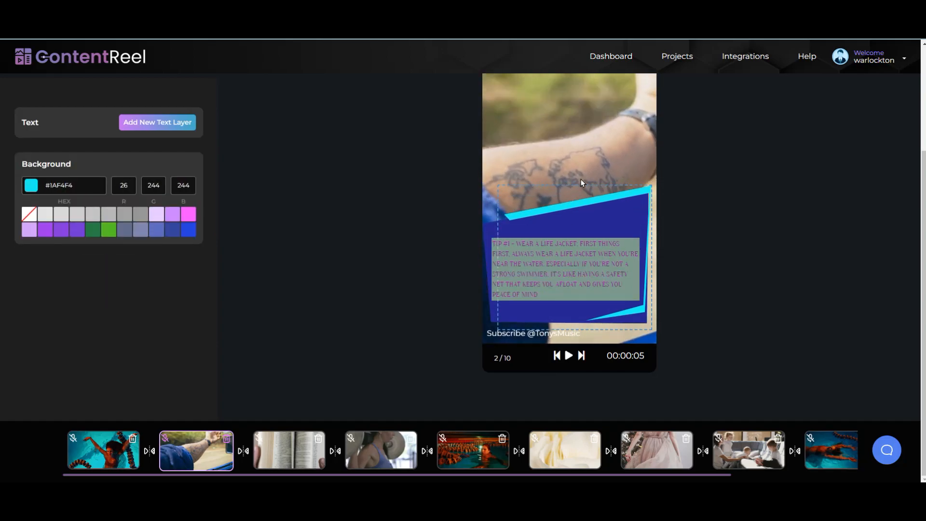
{"action": "left_click_drag", "start_coordinate": [631, 188], "coordinate": [632, 204]}
{"action": "left_click", "coordinate": [634, 201]}
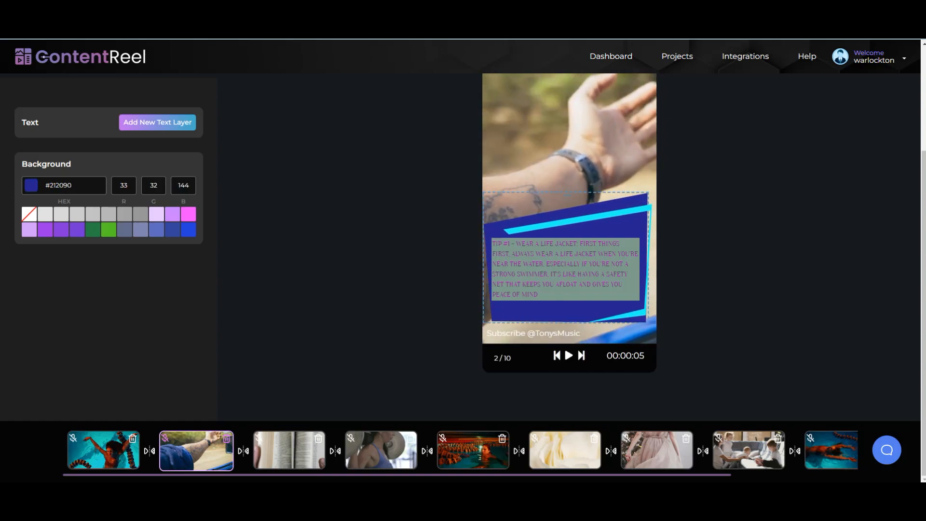
{"action": "left_click_drag", "start_coordinate": [565, 188], "coordinate": [568, 209]}
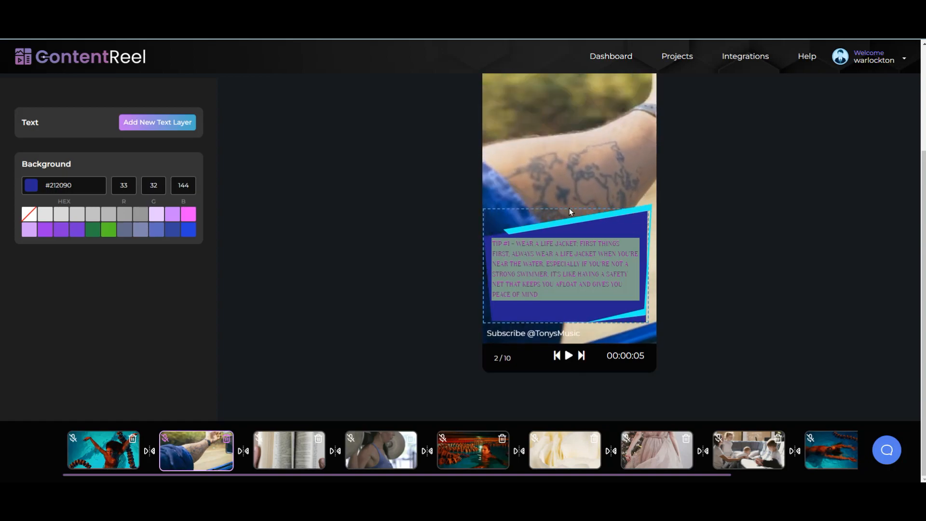
Step: Realign the background video clip's right edge with the slide
{"action": "left_click", "coordinate": [606, 147]}
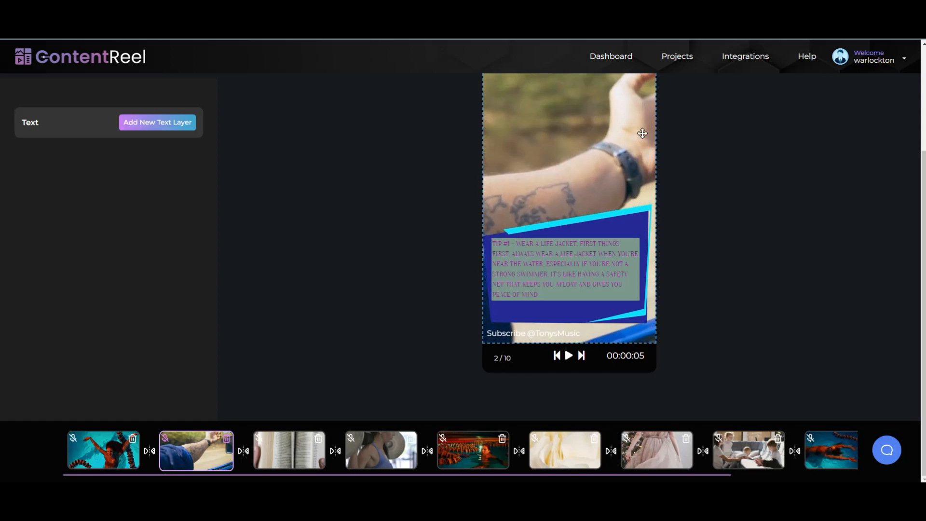
{"action": "mouse_move", "coordinate": [655, 128]}
{"action": "left_mouse_down"}
{"action": "mouse_move", "coordinate": [632, 128]}
{"action": "mouse_move", "coordinate": [656, 128]}
{"action": "left_mouse_up"}
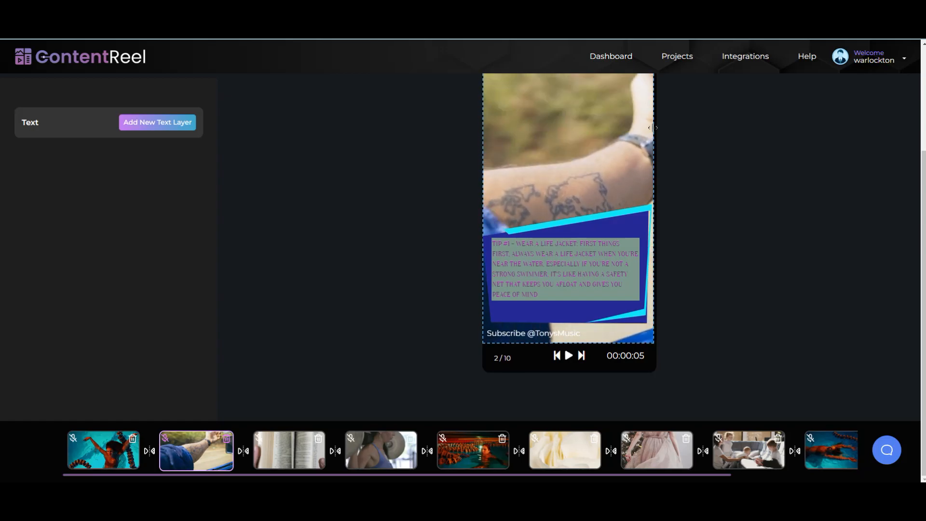
{"action": "scroll", "coordinate": [738, 154], "scroll_direction": "up", "scroll_amount": 3}
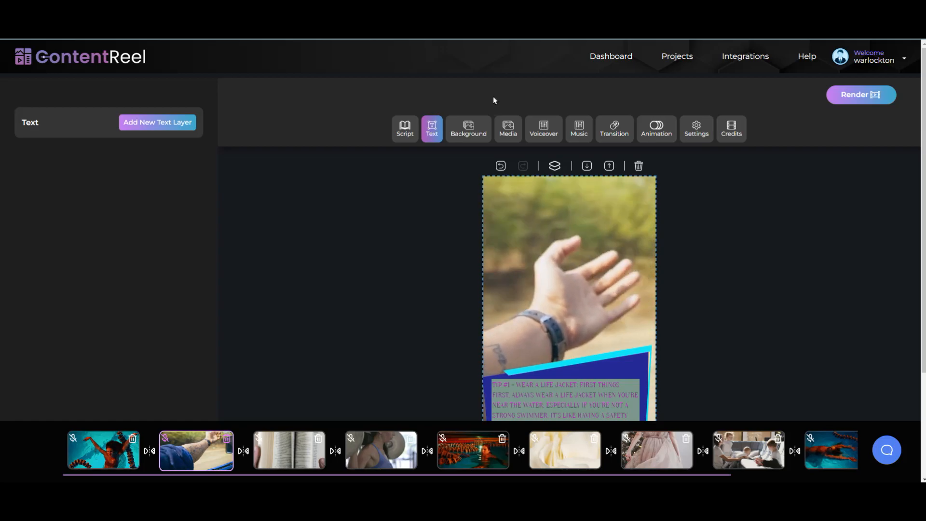
Step: Search stock videos for 'Life Jacket' and try the kids-in-life-jackets clip as slide 2's background
{"action": "left_click", "coordinate": [505, 131]}
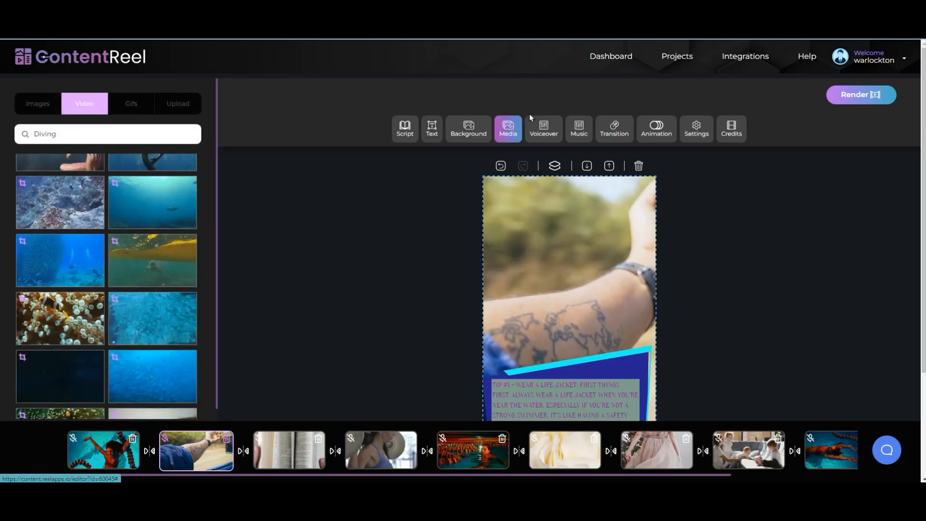
{"action": "scroll", "coordinate": [103, 295], "scroll_direction": "up", "scroll_amount": 5}
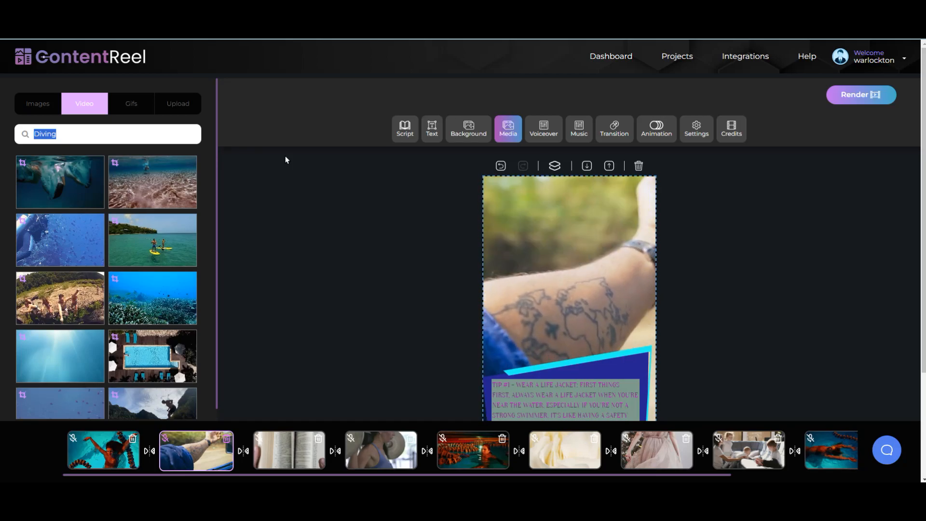
{"action": "type", "text": "Life Jacket"}
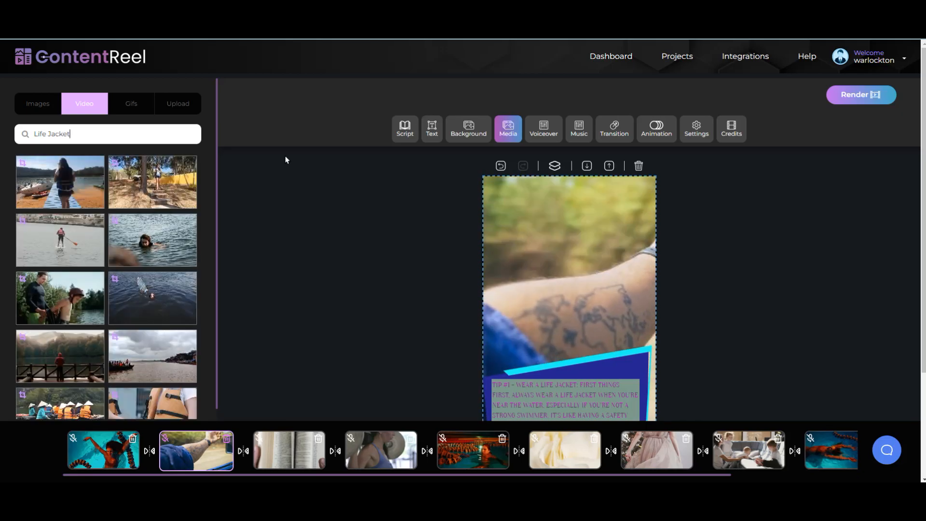
{"action": "scroll", "coordinate": [305, 204], "scroll_direction": "down", "scroll_amount": 3}
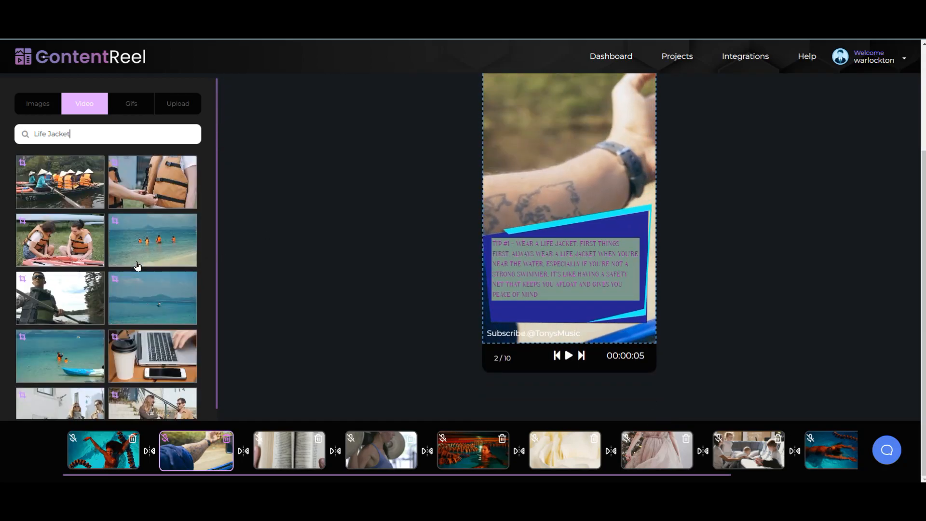
{"action": "scroll", "coordinate": [137, 265], "scroll_direction": "down", "scroll_amount": 4}
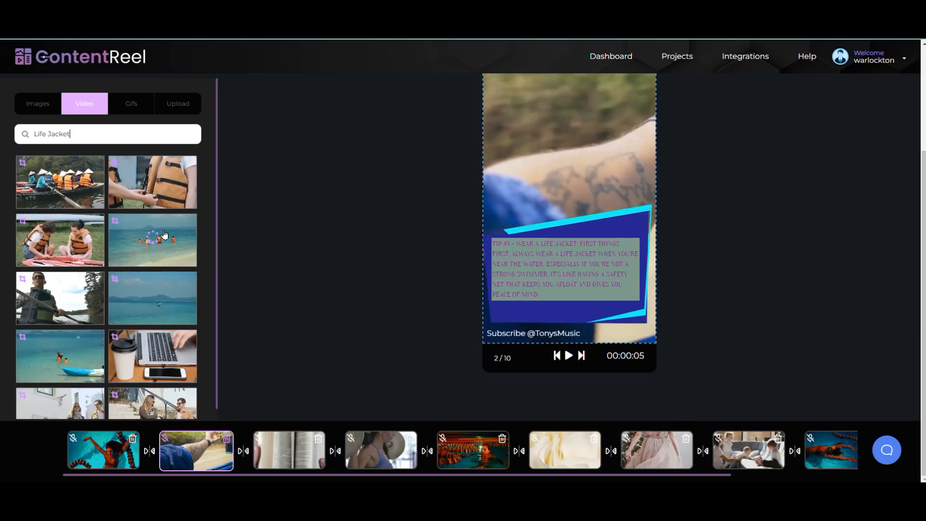
{"action": "left_click", "coordinate": [85, 244]}
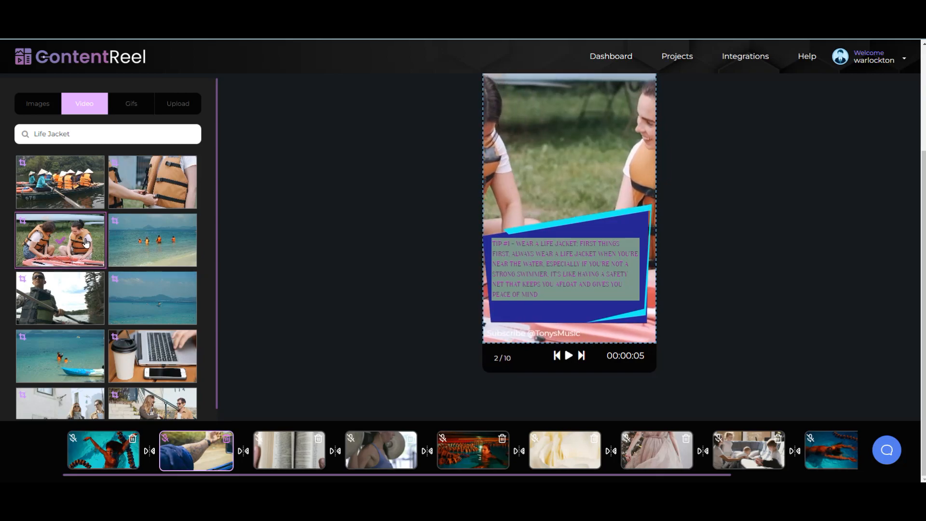
Step: Swap in the clip of people in orange life jackets on a boat instead
{"action": "scroll", "coordinate": [127, 239], "scroll_direction": "down", "scroll_amount": 4}
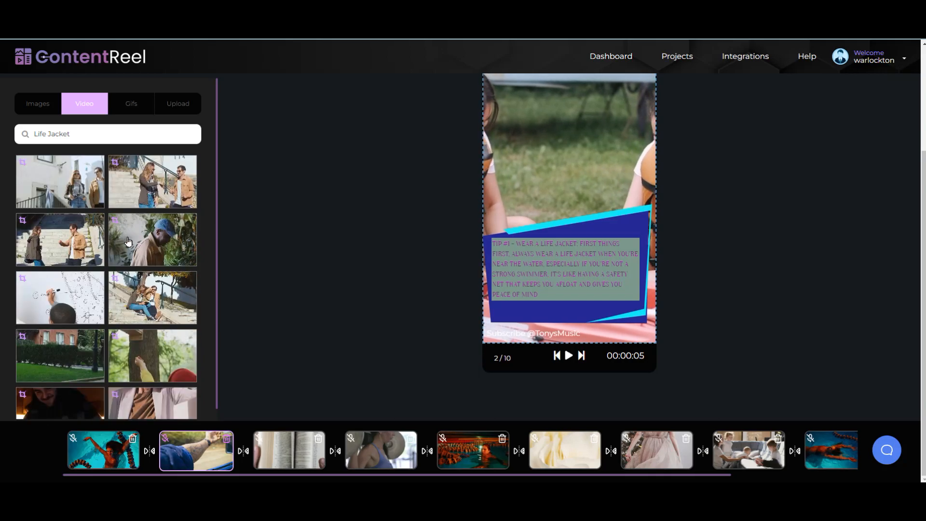
{"action": "scroll", "coordinate": [128, 241], "scroll_direction": "down", "scroll_amount": 5}
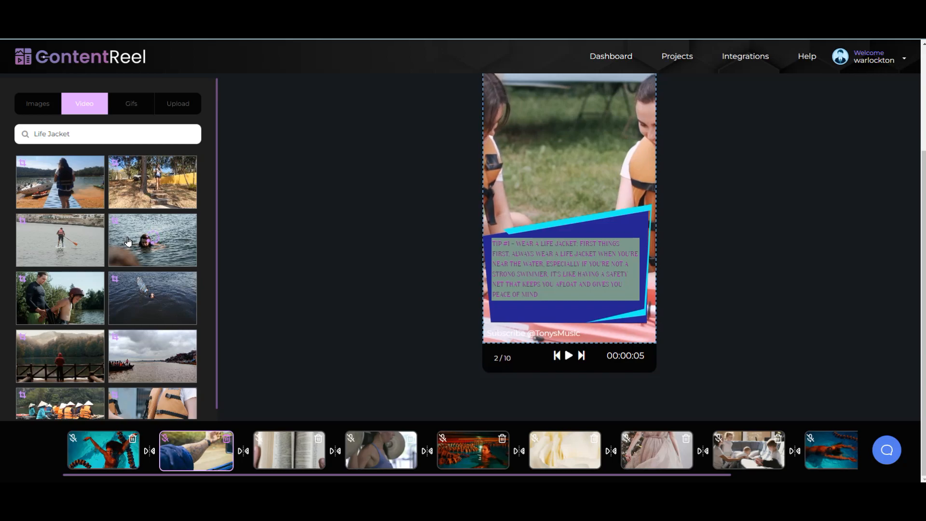
{"action": "scroll", "coordinate": [128, 241], "scroll_direction": "up", "scroll_amount": 3}
{"action": "scroll", "coordinate": [128, 242], "scroll_direction": "down", "scroll_amount": 4}
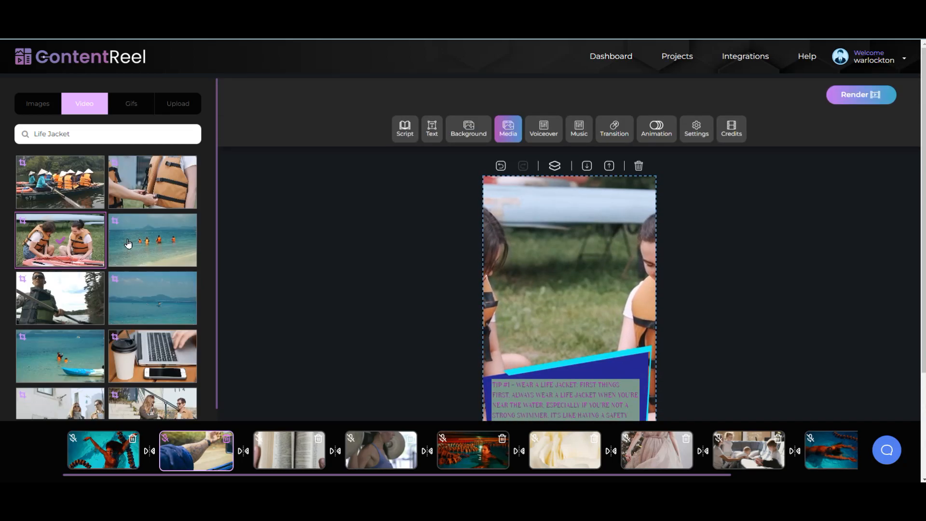
{"action": "scroll", "coordinate": [179, 269], "scroll_direction": "up", "scroll_amount": 4}
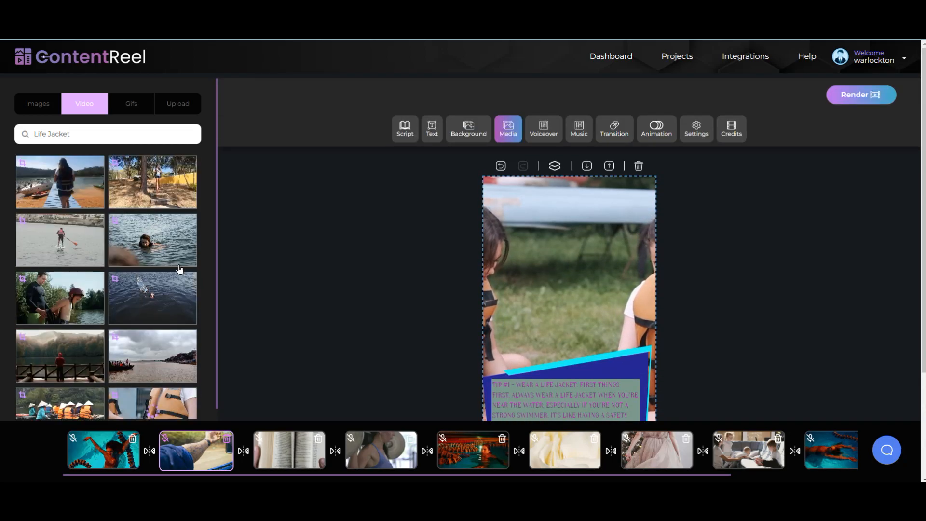
{"action": "scroll", "coordinate": [68, 303], "scroll_direction": "down", "scroll_amount": 4}
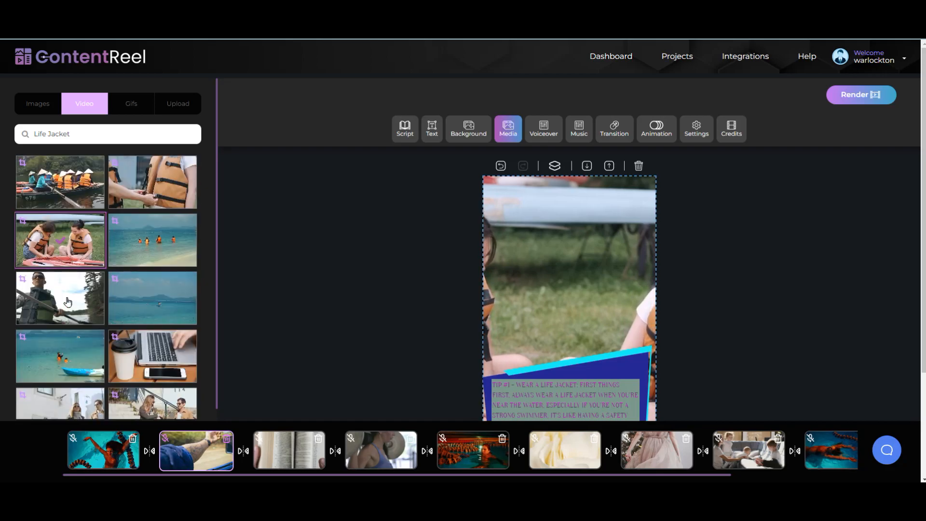
{"action": "left_click", "coordinate": [61, 189]}
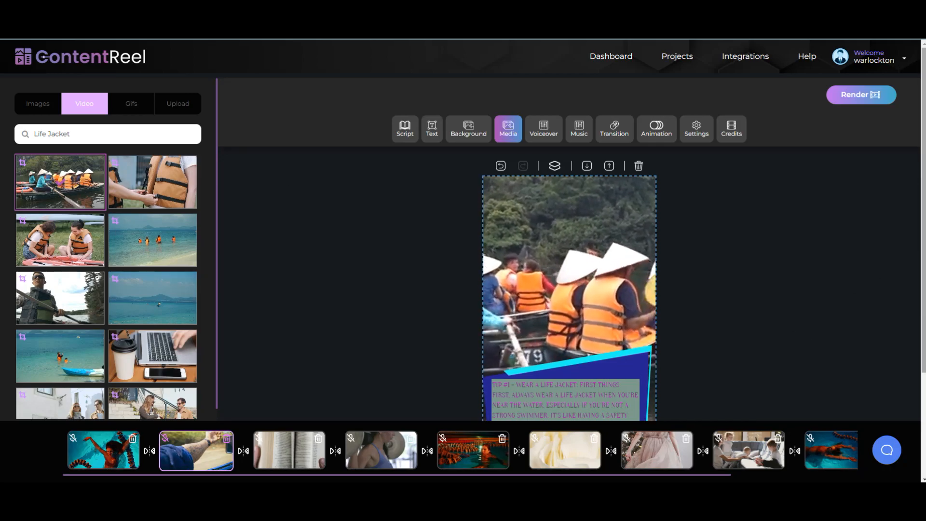
{"action": "scroll", "coordinate": [732, 339], "scroll_direction": "down", "scroll_amount": 3}
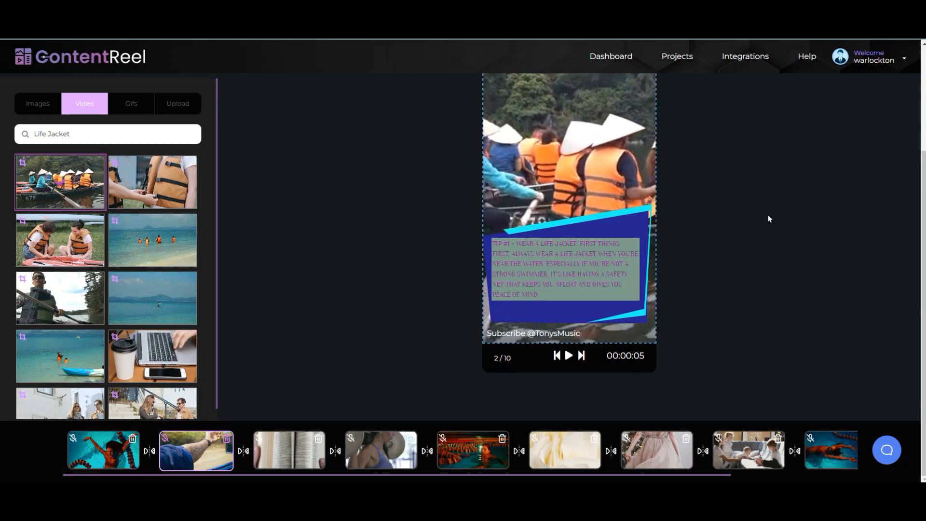
{"action": "scroll", "coordinate": [768, 215], "scroll_direction": "up", "scroll_amount": 3}
{"action": "scroll", "coordinate": [530, 401], "scroll_direction": "down", "scroll_amount": 3}
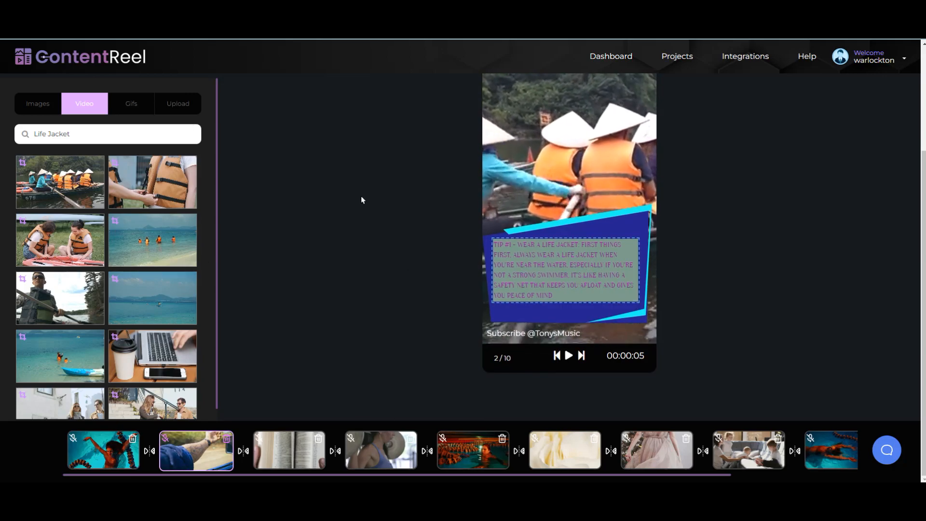
{"action": "scroll", "coordinate": [362, 200], "scroll_direction": "up", "scroll_amount": 3}
Step: Make the Tip #1 text teal (#50E3C2)
{"action": "left_click", "coordinate": [433, 129]}
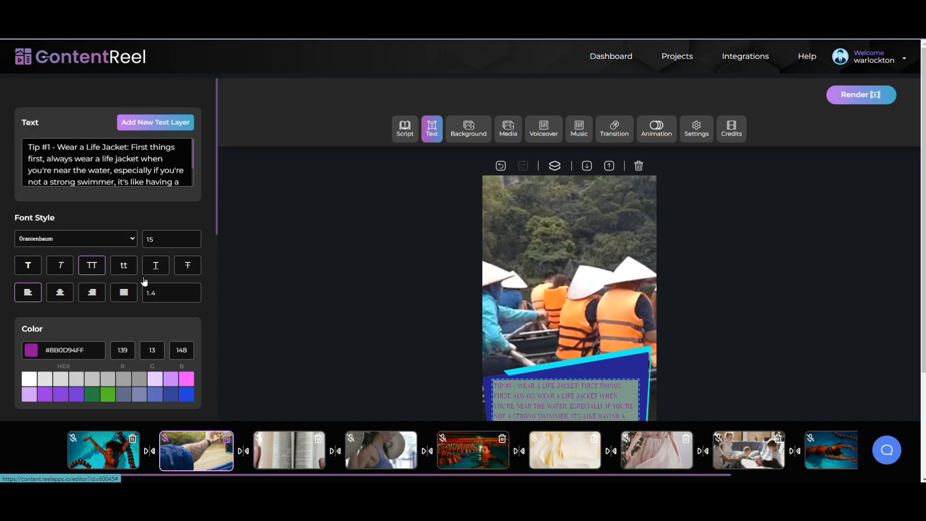
{"action": "left_click", "coordinate": [31, 350]}
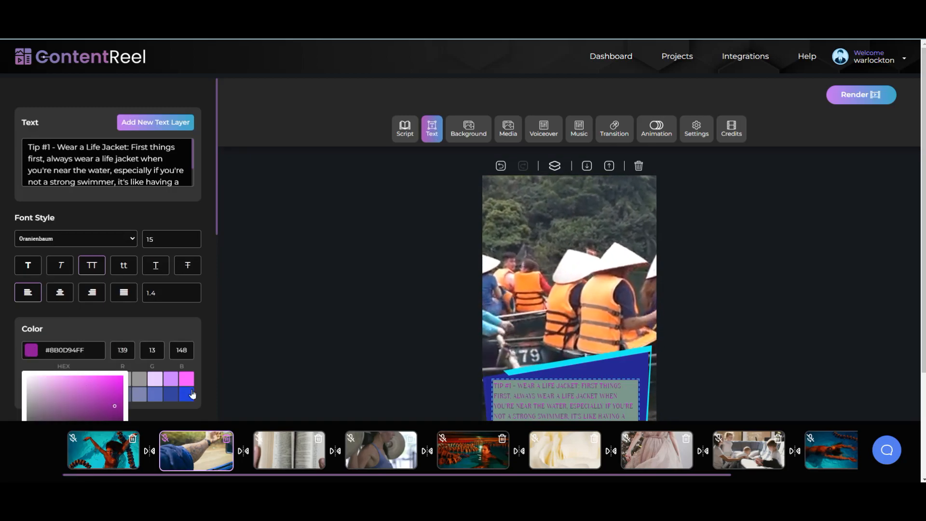
{"action": "scroll", "coordinate": [109, 344], "scroll_direction": "down", "scroll_amount": 3}
{"action": "left_click_drag", "start_coordinate": [216, 192], "coordinate": [218, 276]}
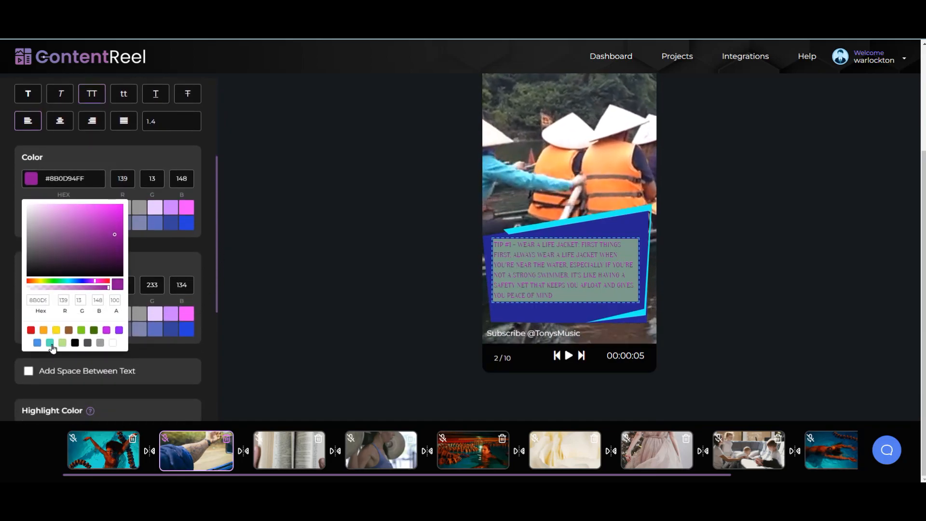
{"action": "left_click", "coordinate": [50, 342]}
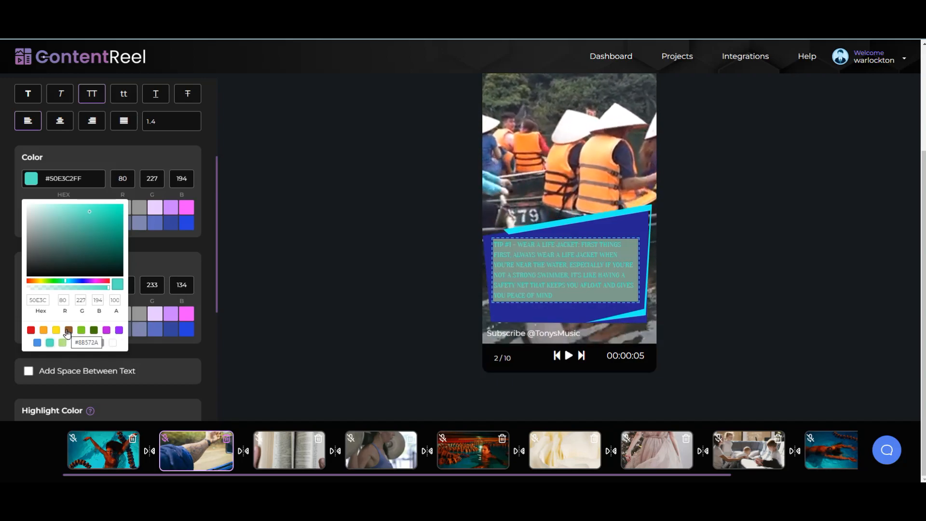
{"action": "left_click", "coordinate": [188, 265]}
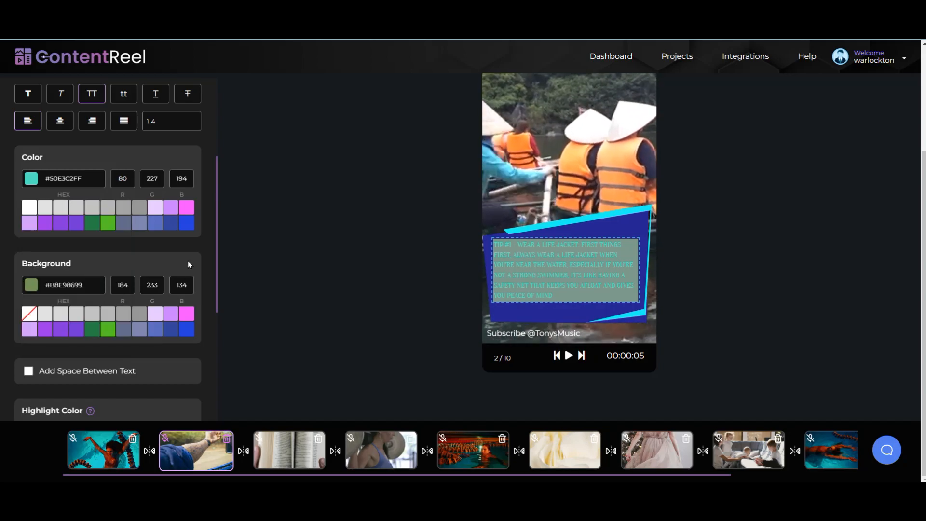
Step: Give the tip text box a solid brown (#8B572A) background
{"action": "left_click", "coordinate": [31, 286]}
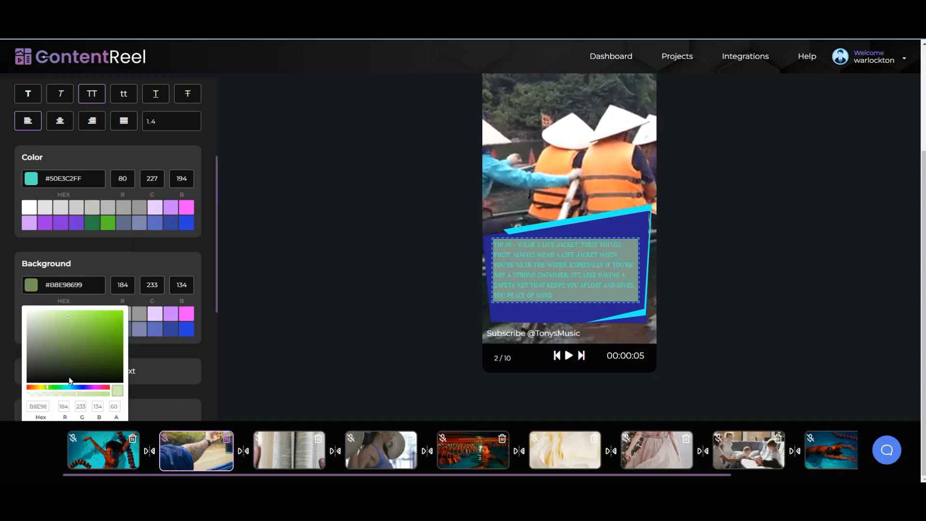
{"action": "scroll", "coordinate": [70, 381], "scroll_direction": "down", "scroll_amount": 5}
{"action": "left_click", "coordinate": [69, 200]}
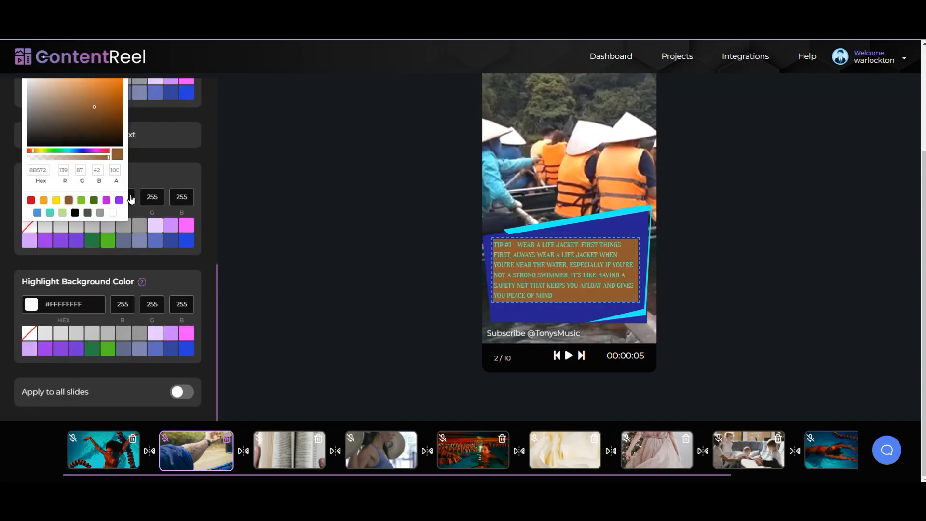
{"action": "scroll", "coordinate": [141, 245], "scroll_direction": "up", "scroll_amount": 10}
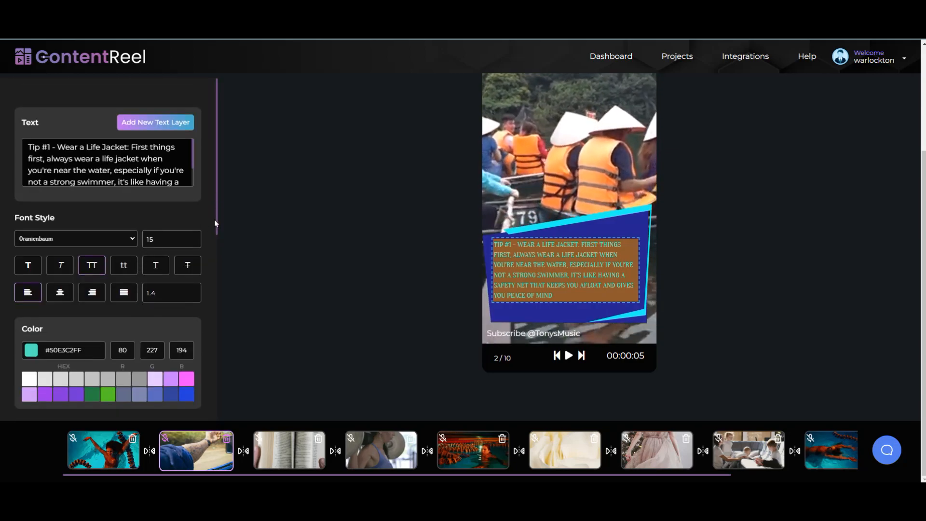
Step: Lower the brown background's opacity with the alpha slider
{"action": "left_click_drag", "start_coordinate": [216, 213], "coordinate": [212, 314]}
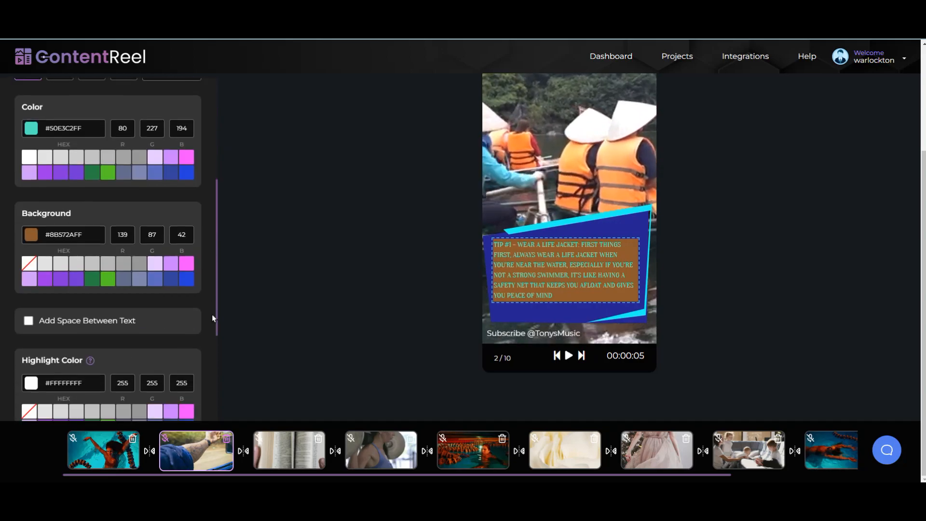
{"action": "left_click", "coordinate": [32, 235]}
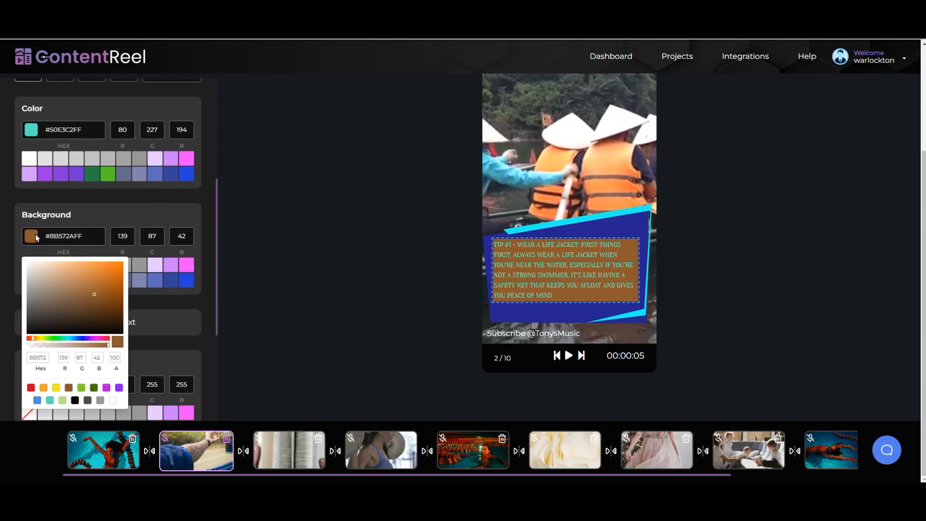
{"action": "left_click_drag", "start_coordinate": [79, 346], "coordinate": [67, 346]}
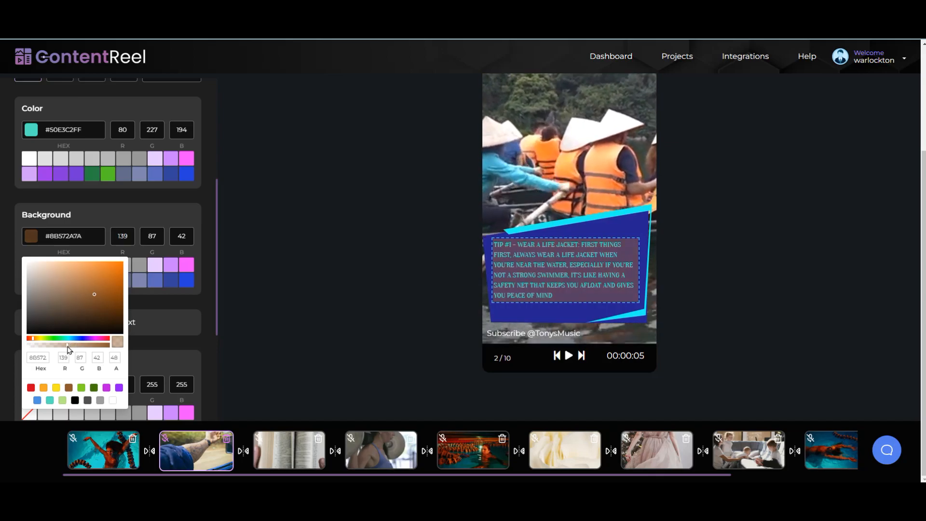
{"action": "left_click", "coordinate": [327, 298]}
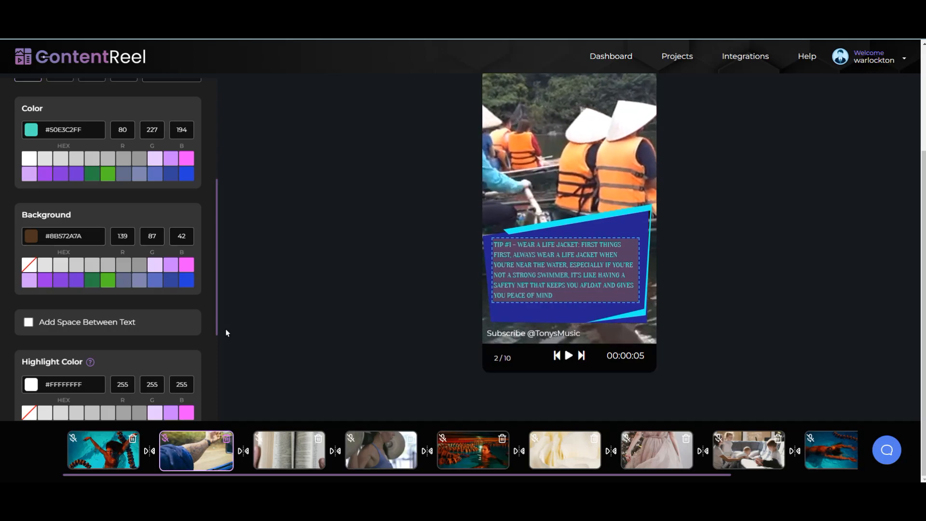
Step: Set the background alpha to exactly 60, giving #8B572A99
{"action": "left_click", "coordinate": [32, 237]}
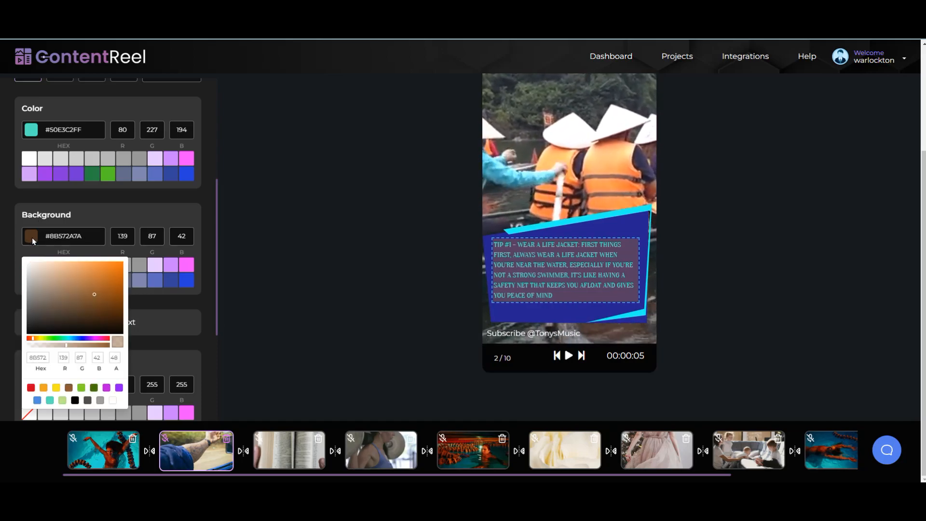
{"action": "double_click", "coordinate": [110, 358]}
{"action": "type", "text": "6"}
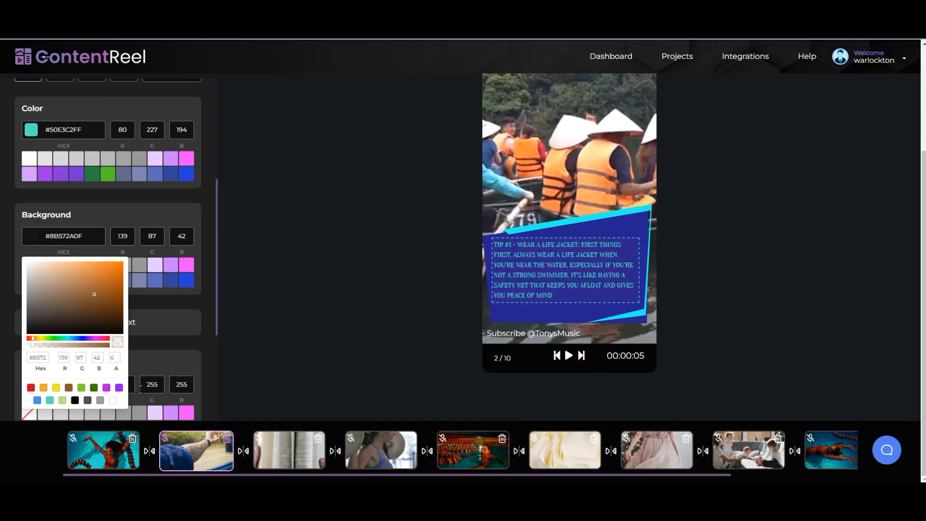
{"action": "type", "text": "0"}
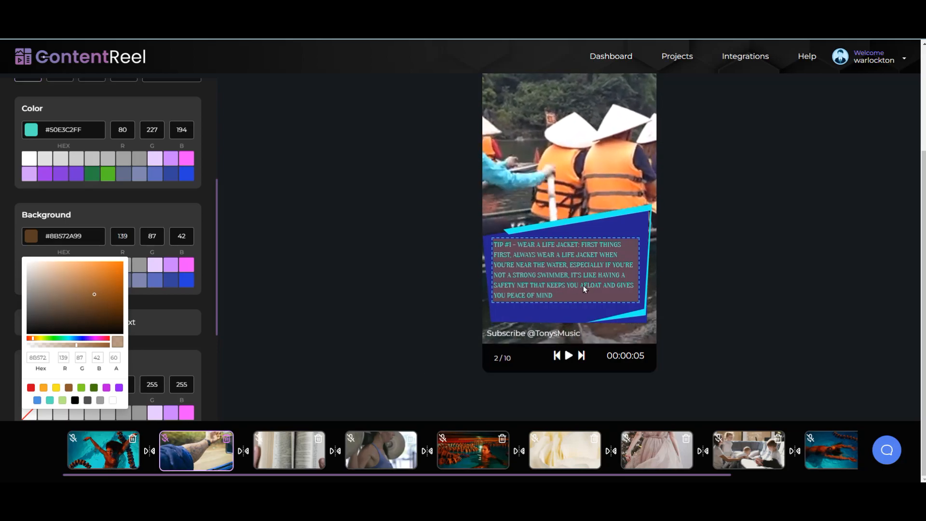
{"action": "left_click", "coordinate": [582, 271]}
Step: Nudge the tip text box slightly lower on the slide
{"action": "mouse_move", "coordinate": [582, 272]}
{"action": "left_mouse_down"}
{"action": "mouse_move", "coordinate": [579, 172]}
{"action": "mouse_move", "coordinate": [584, 284]}
{"action": "left_mouse_up"}
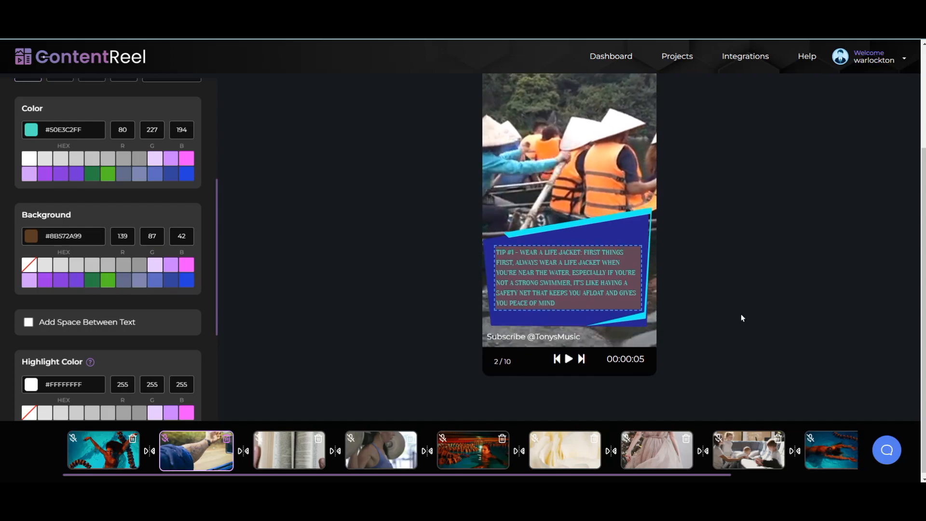
{"action": "scroll", "coordinate": [743, 313], "scroll_direction": "up", "scroll_amount": 3}
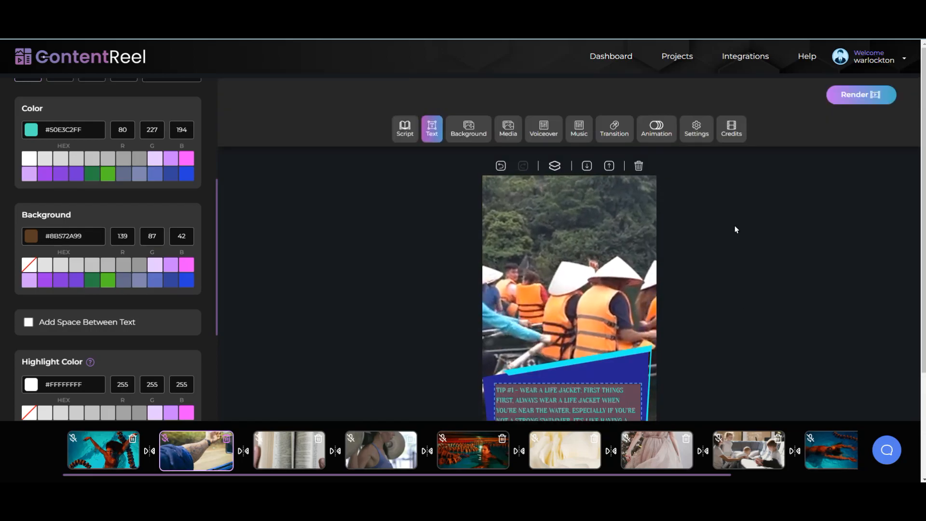
{"action": "scroll", "coordinate": [736, 225], "scroll_direction": "down", "scroll_amount": 3}
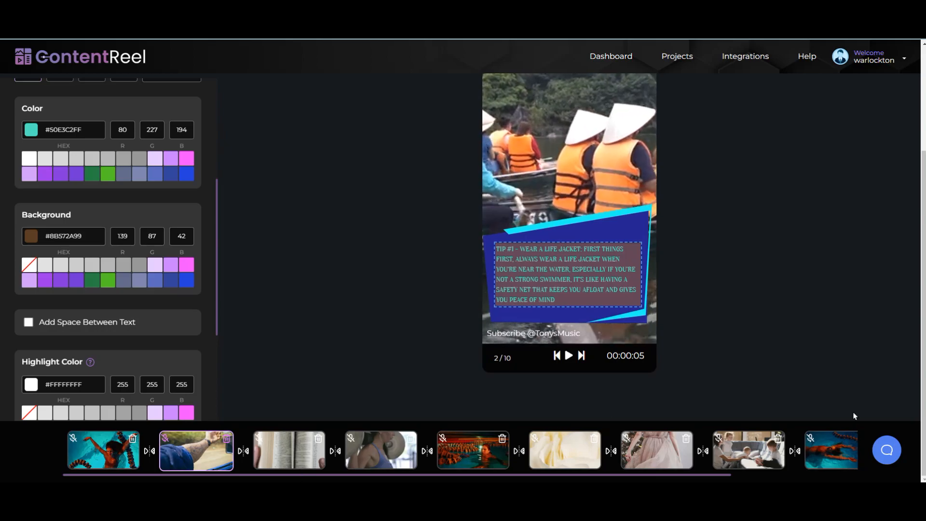
{"action": "scroll", "coordinate": [459, 259], "scroll_direction": "up", "scroll_amount": 3}
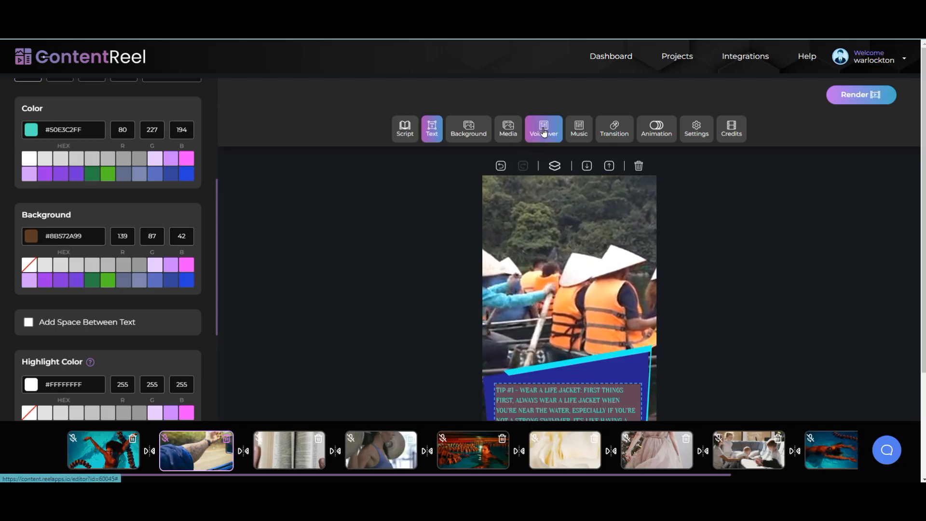
Step: Select slide 1 and show the AI Voices language list in its voiceover settings
{"action": "left_click", "coordinate": [83, 456]}
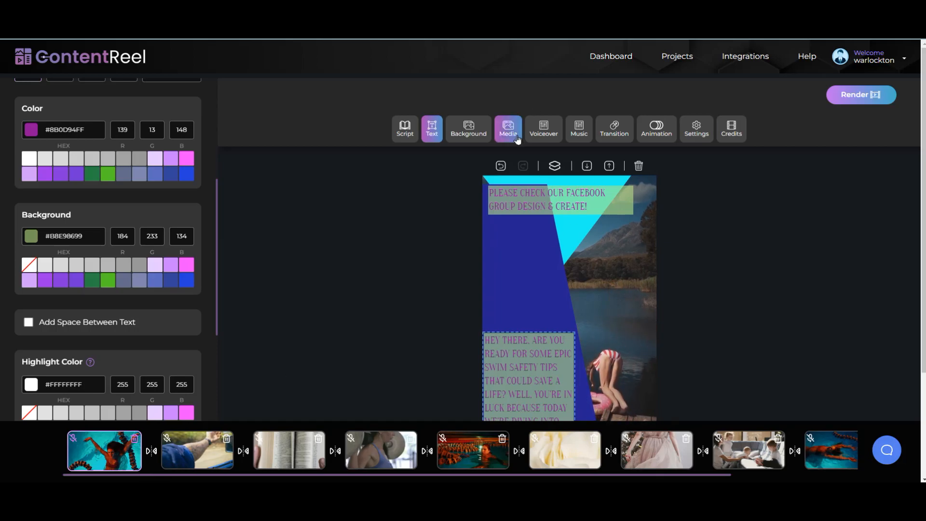
{"action": "left_click", "coordinate": [547, 135]}
{"action": "scroll", "coordinate": [187, 239], "scroll_direction": "up", "scroll_amount": 2}
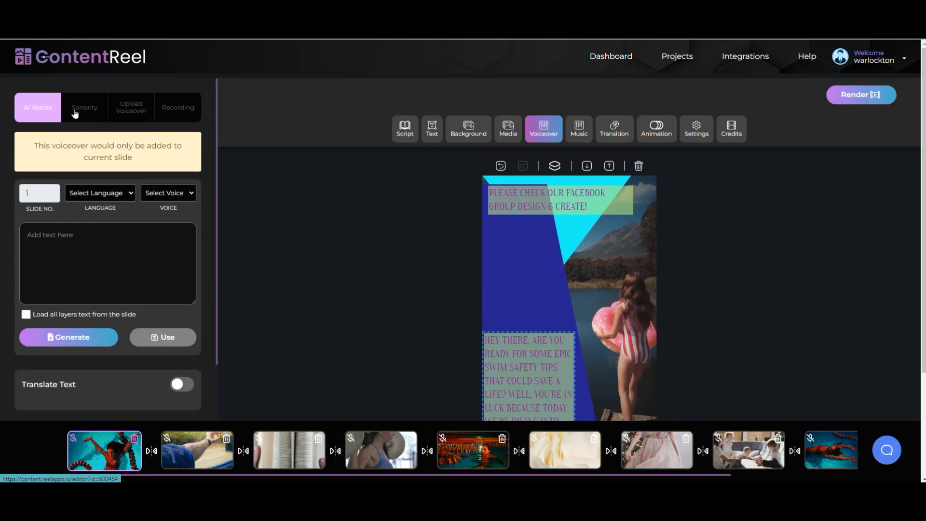
{"action": "left_click", "coordinate": [128, 196]}
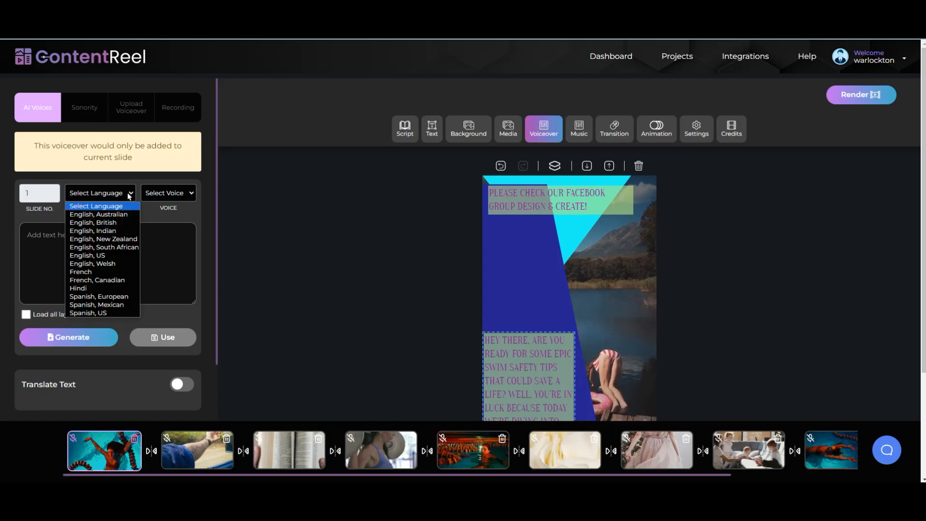
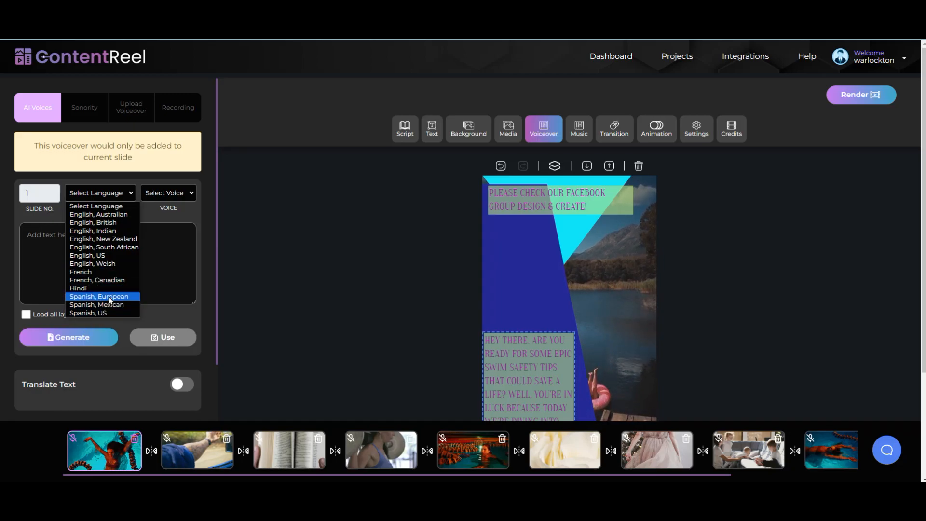
Step: Generate a Spanish, European voiceover for slide 1 with Lucia (female), Neural from all text layers, then preview it
{"action": "left_click", "coordinate": [110, 298]}
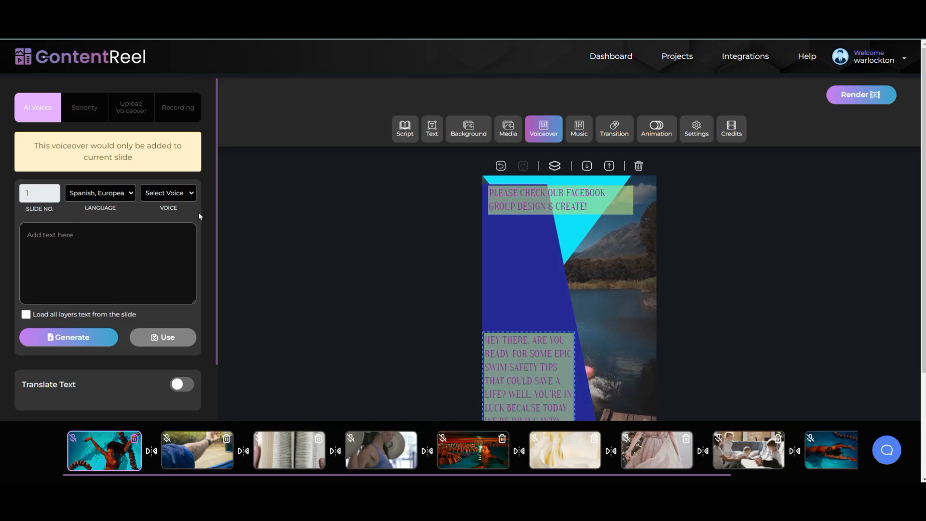
{"action": "left_click", "coordinate": [187, 194]}
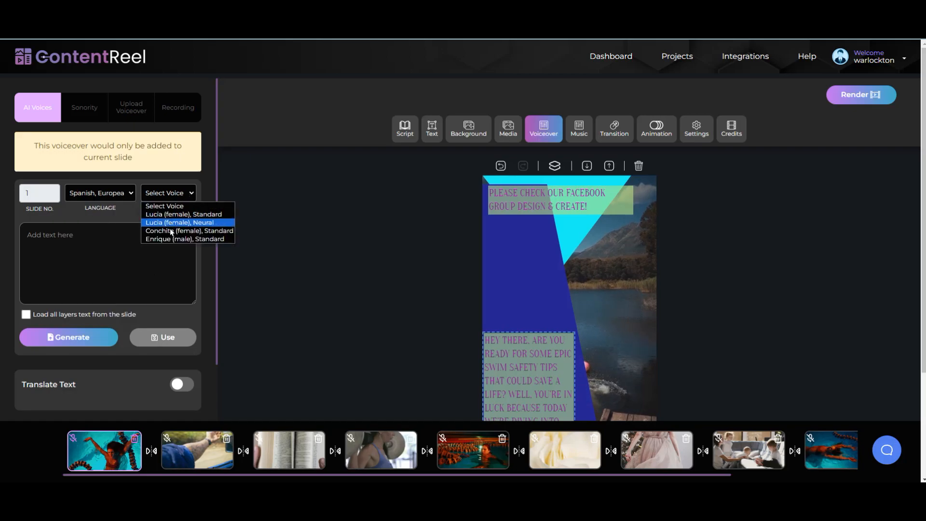
{"action": "left_click", "coordinate": [215, 223]}
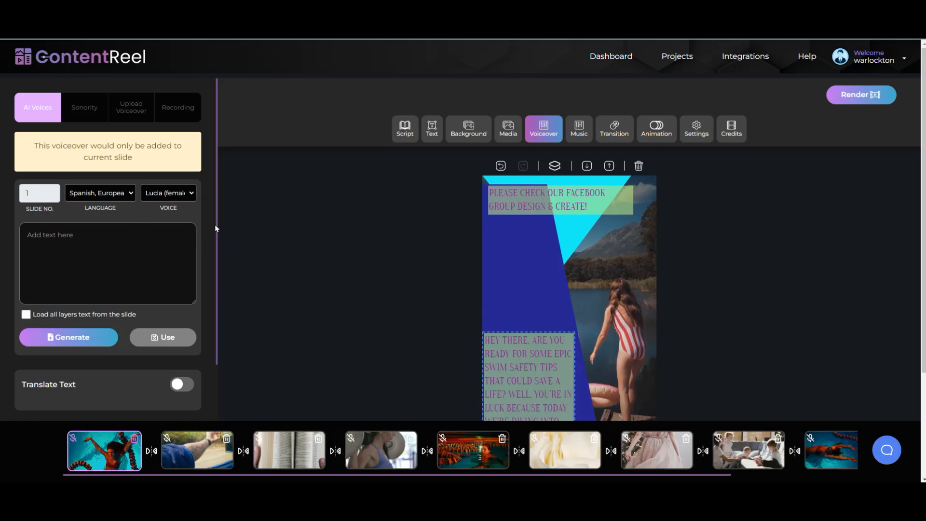
{"action": "left_click", "coordinate": [25, 316]}
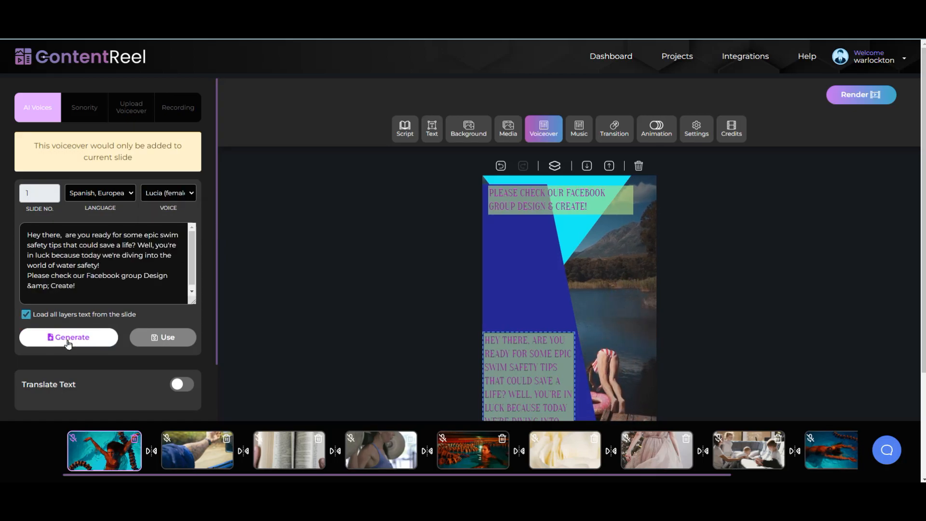
{"action": "left_click", "coordinate": [62, 343]}
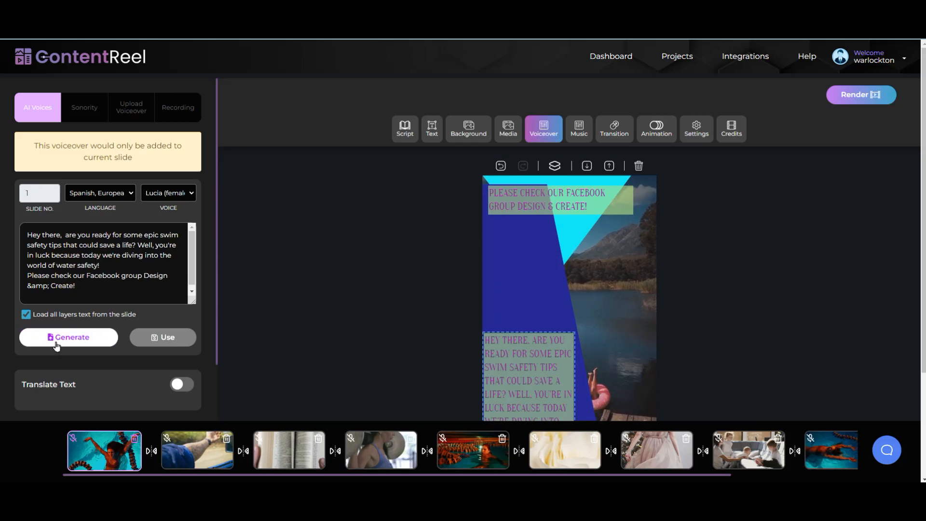
{"action": "left_click", "coordinate": [59, 340]}
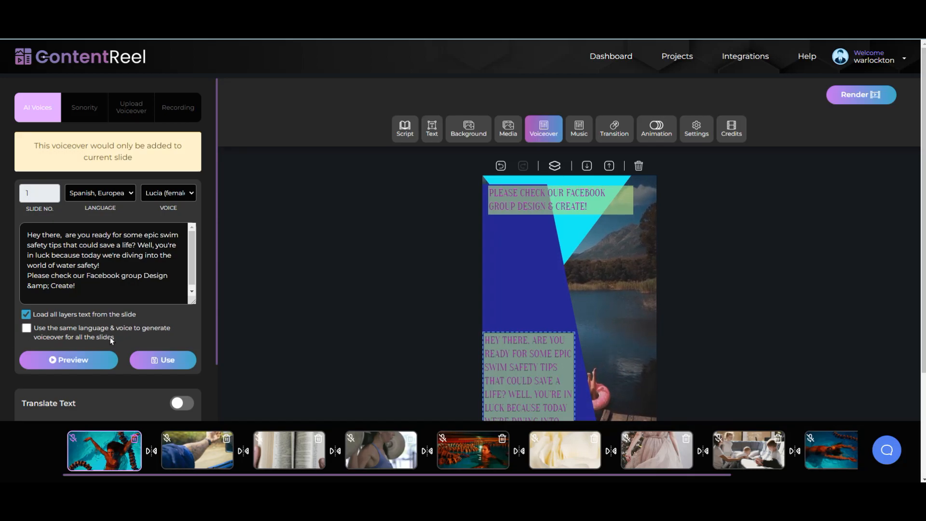
{"action": "left_click", "coordinate": [72, 362]}
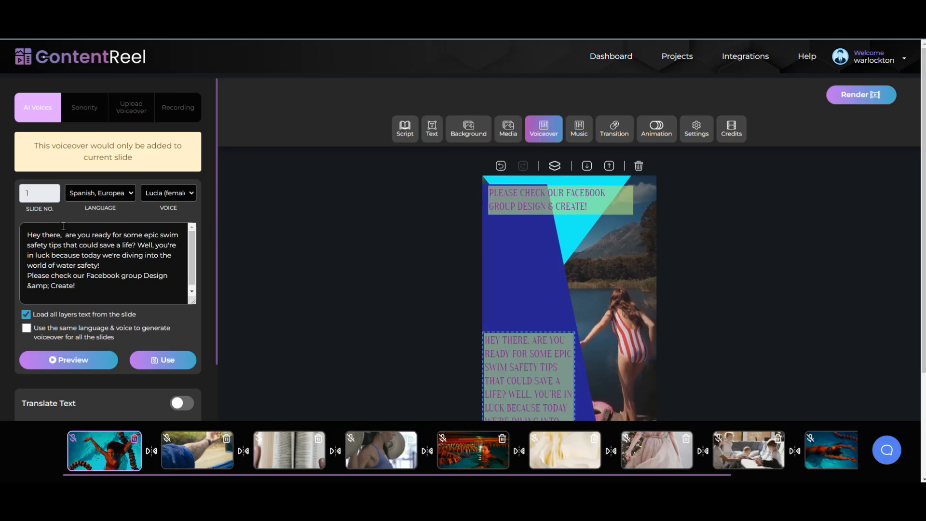
Step: Turn on script translation and choose Spanish as the target language
{"action": "scroll", "coordinate": [172, 311], "scroll_direction": "down", "scroll_amount": 2}
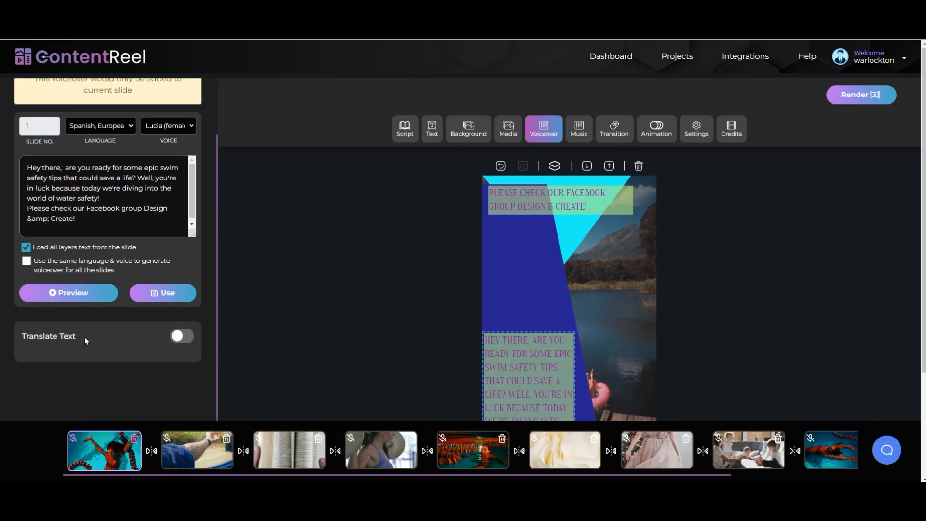
{"action": "left_click", "coordinate": [177, 339]}
{"action": "left_click", "coordinate": [101, 366]}
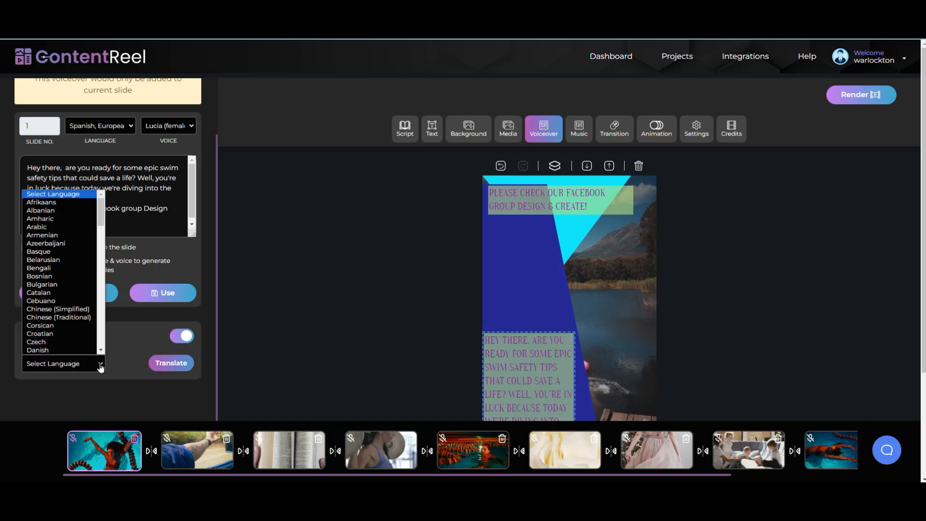
{"action": "scroll", "coordinate": [80, 290], "scroll_direction": "down", "scroll_amount": 15}
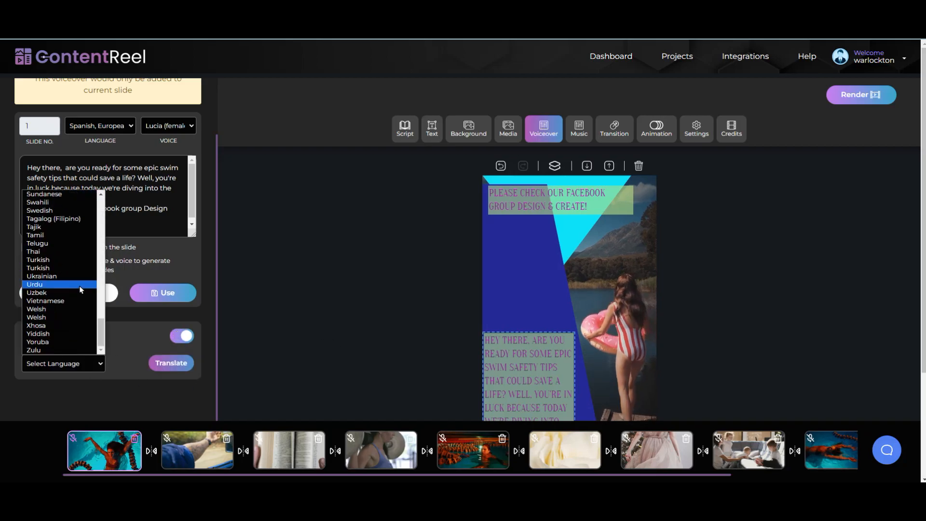
{"action": "scroll", "coordinate": [81, 290], "scroll_direction": "up", "scroll_amount": 5}
{"action": "scroll", "coordinate": [83, 291], "scroll_direction": "down", "scroll_amount": 5}
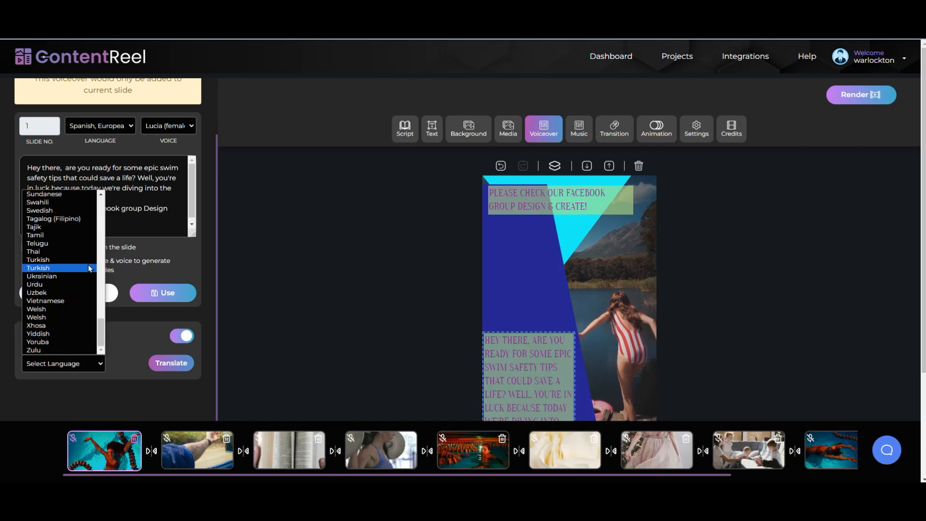
{"action": "left_click_drag", "start_coordinate": [103, 332], "coordinate": [103, 312]}
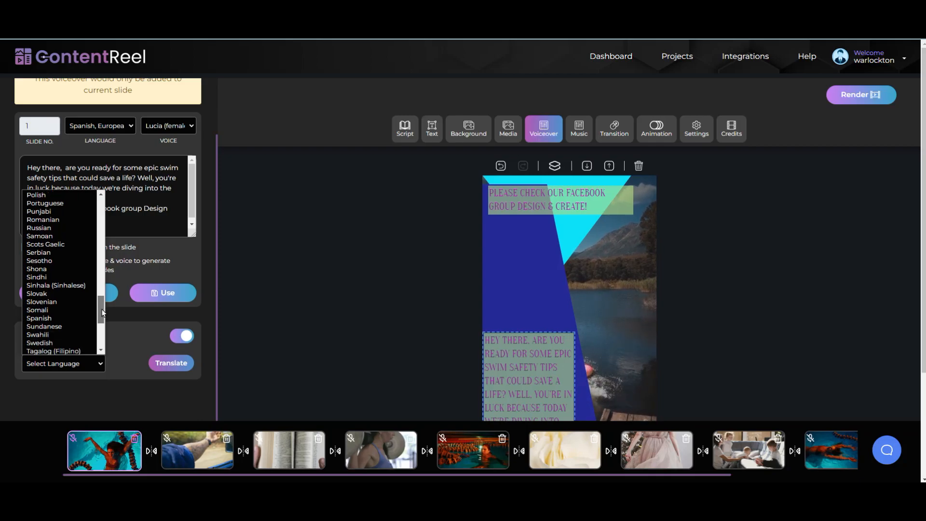
{"action": "left_click", "coordinate": [65, 317]}
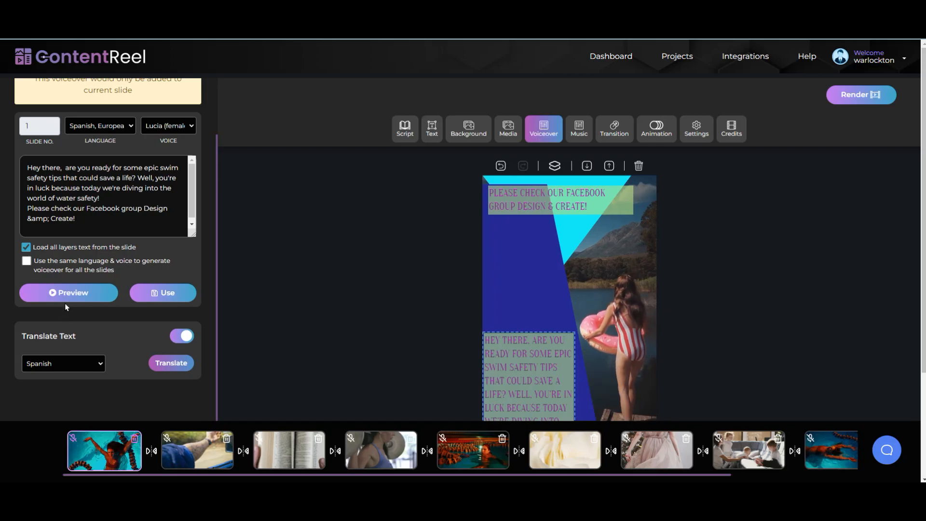
Step: Translate the script to Spanish, generate and preview that voiceover, then revert to the English text
{"action": "left_click", "coordinate": [60, 294]}
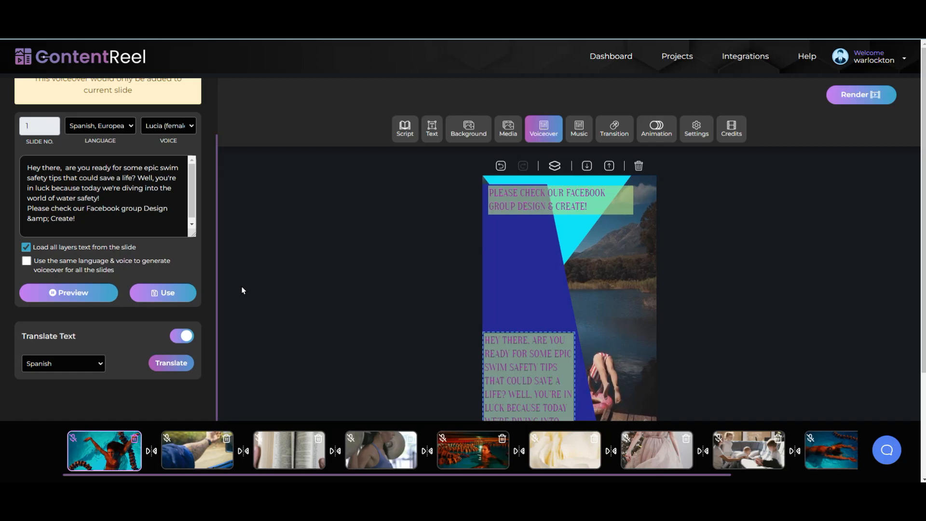
{"action": "left_click", "coordinate": [106, 296]}
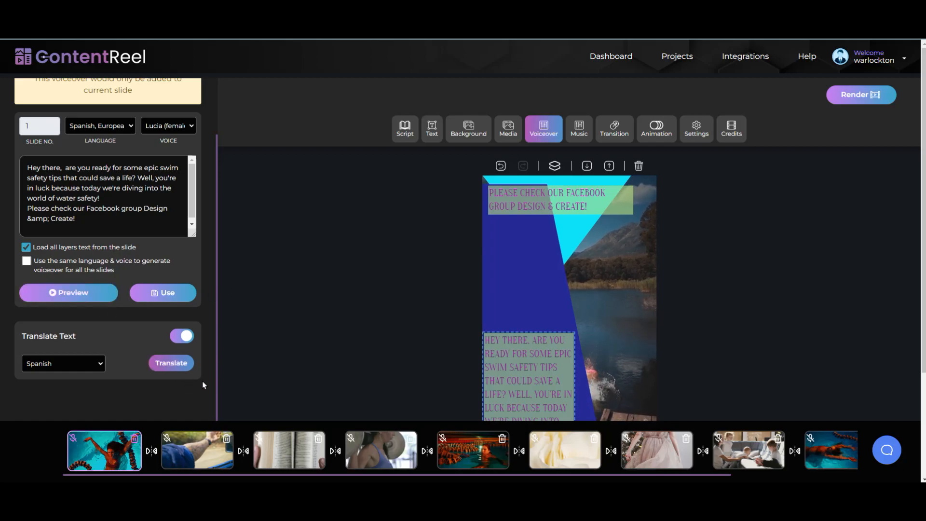
{"action": "left_click", "coordinate": [178, 365]}
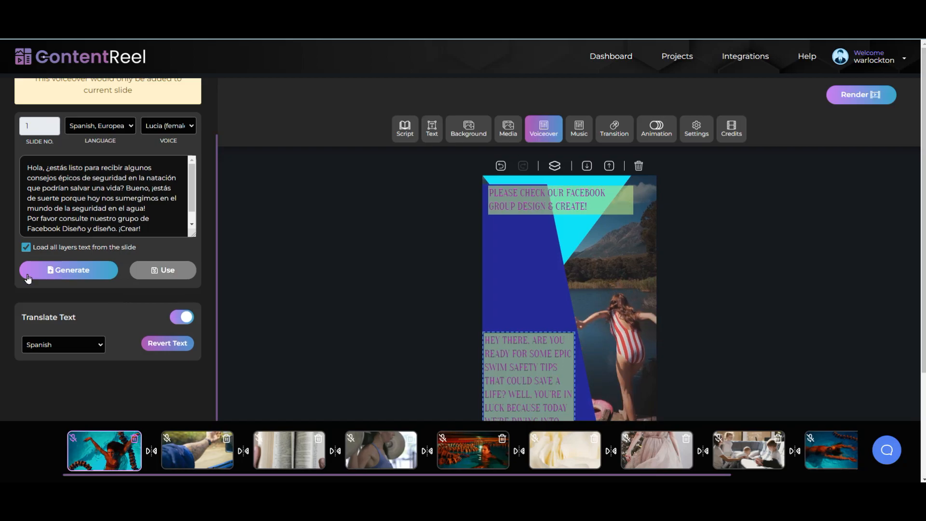
{"action": "left_click", "coordinate": [62, 273]}
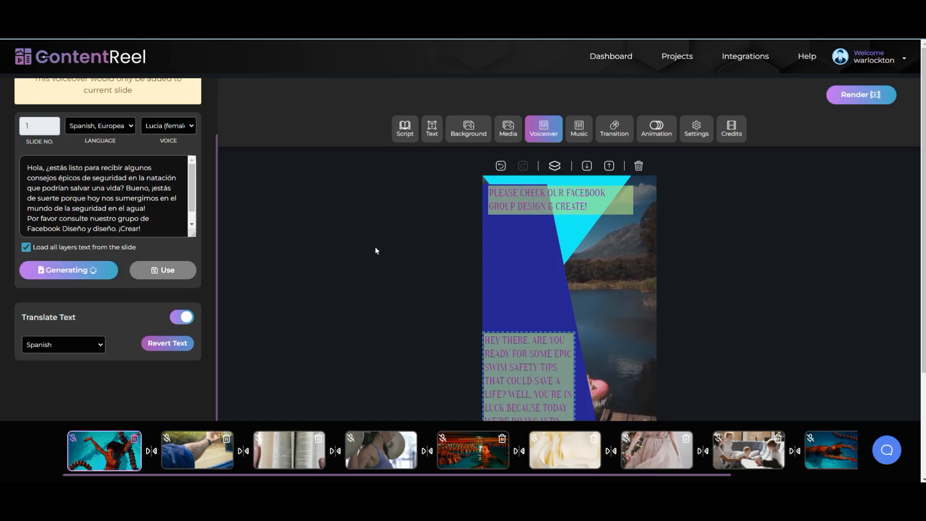
{"action": "left_click", "coordinate": [57, 299]}
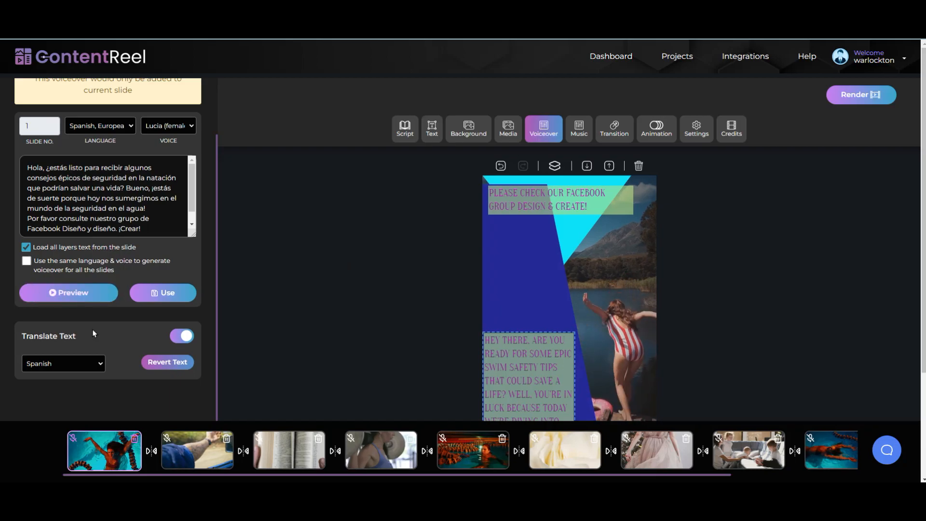
{"action": "left_click", "coordinate": [172, 365]}
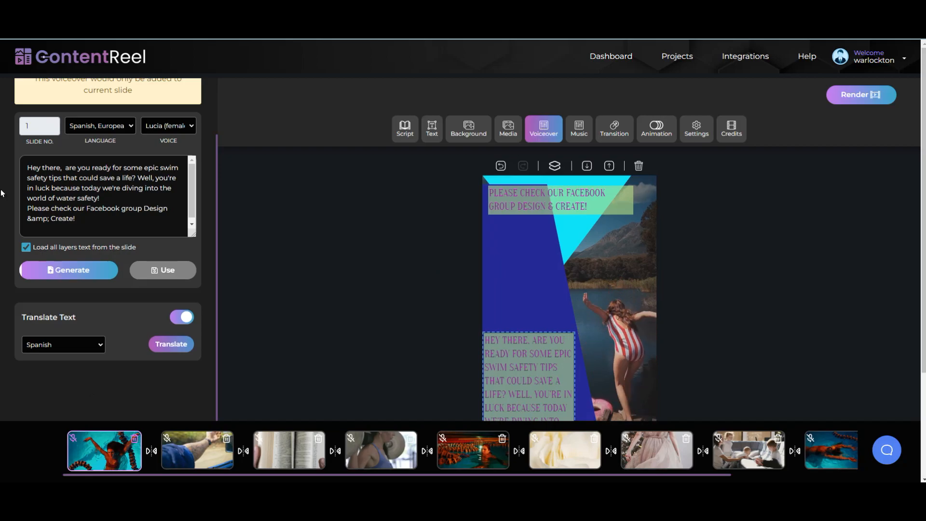
Step: Regenerate the voiceover from the English script, apply it to slide 1, and spot the stray & in the script
{"action": "left_click", "coordinate": [66, 273]}
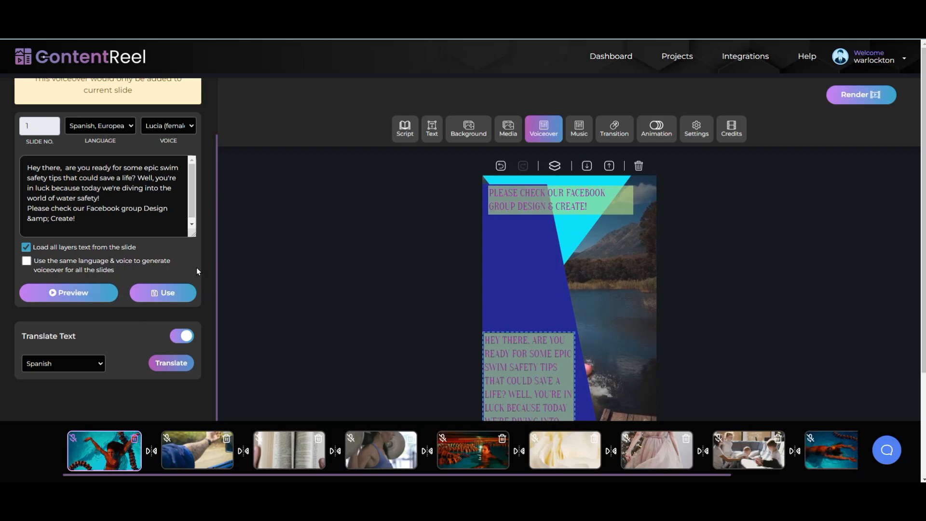
{"action": "left_click", "coordinate": [166, 293]}
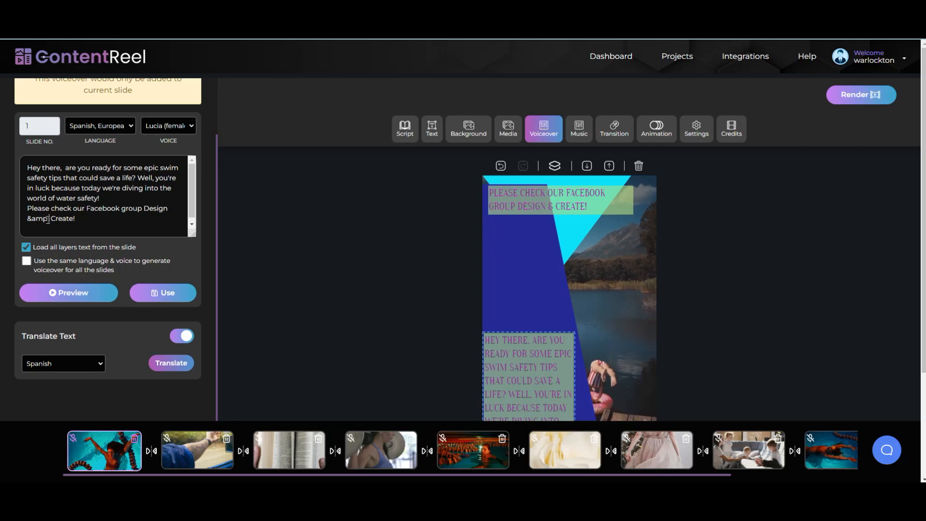
{"action": "left_click_drag", "start_coordinate": [48, 220], "coordinate": [26, 219]}
{"action": "left_click", "coordinate": [293, 221]}
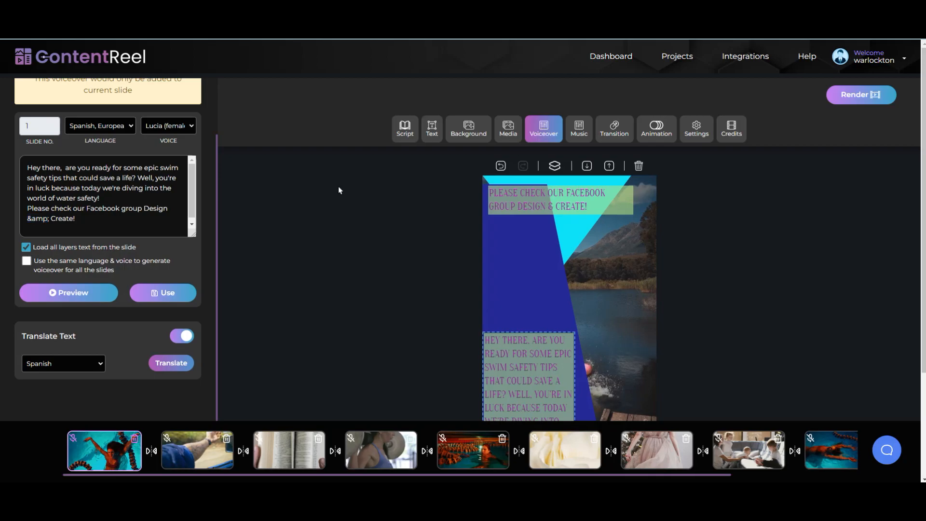
Step: Change the top caption's 'Design & Create' to 'Design and Create', then preview the voiceover again
{"action": "left_click", "coordinate": [433, 138]}
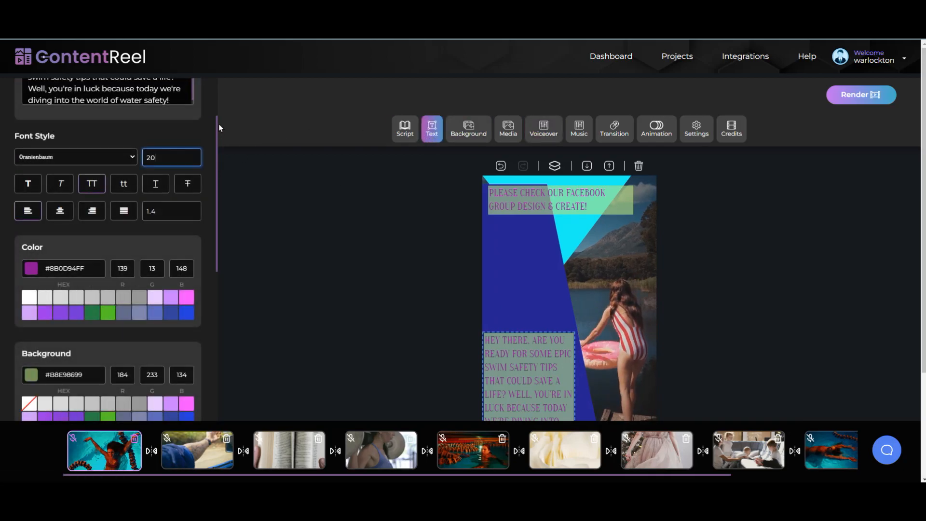
{"action": "left_click_drag", "start_coordinate": [216, 126], "coordinate": [238, 99]}
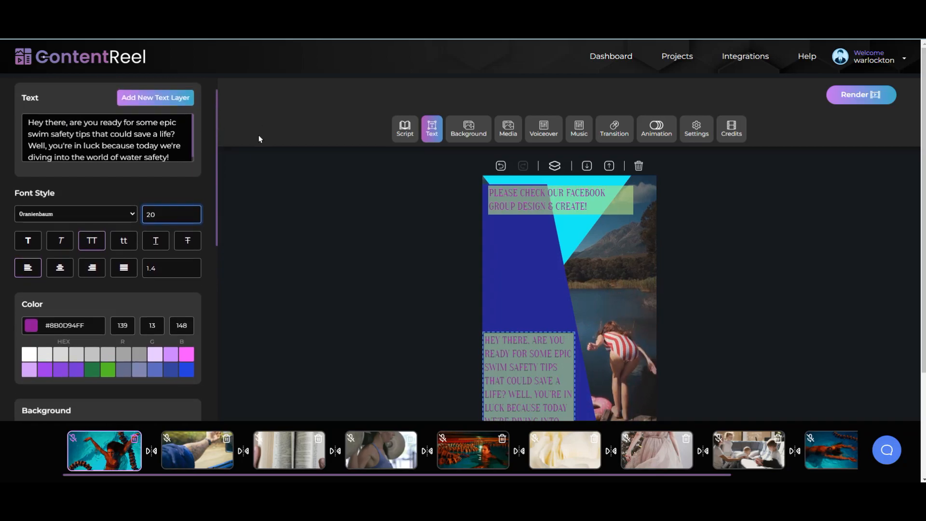
{"action": "left_click", "coordinate": [555, 199]}
{"action": "double_click", "coordinate": [59, 134]}
{"action": "key", "text": "BackSpace"}
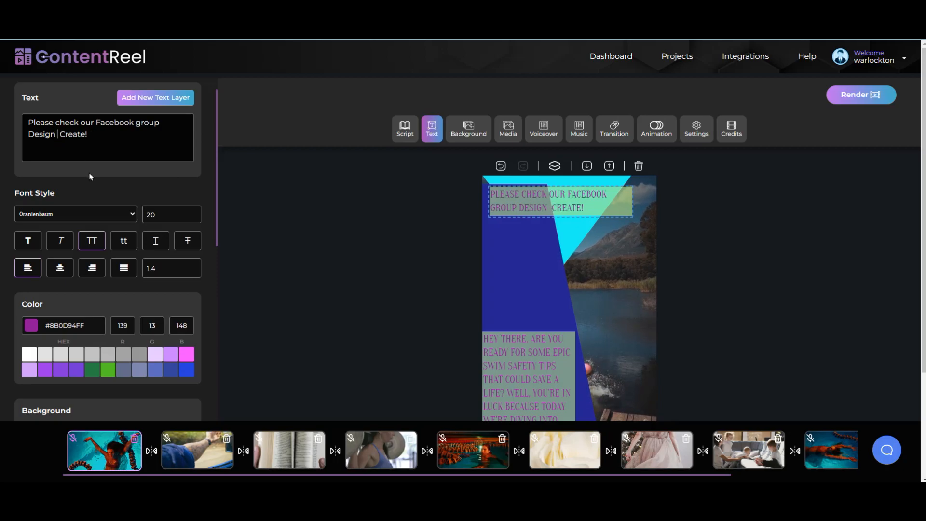
{"action": "type", "text": "and"}
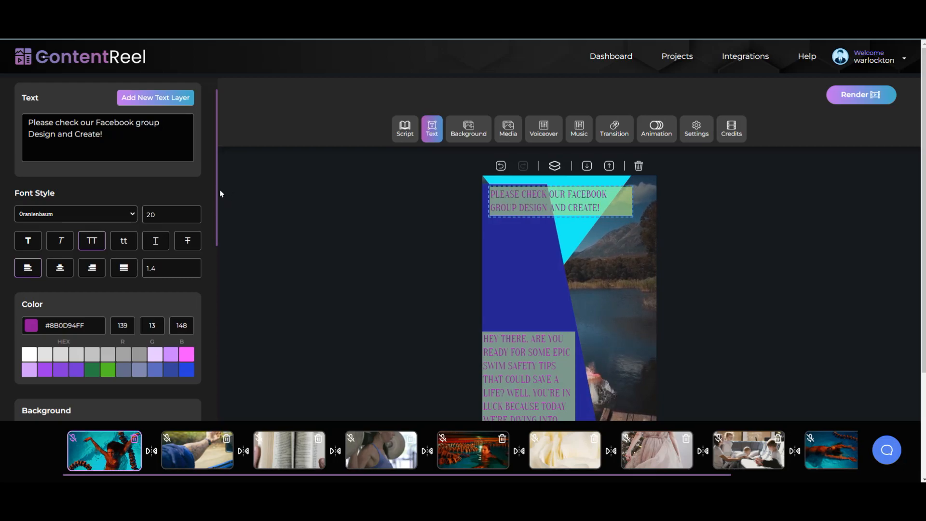
{"action": "left_click_drag", "start_coordinate": [217, 192], "coordinate": [217, 197]}
{"action": "left_click", "coordinate": [193, 208]}
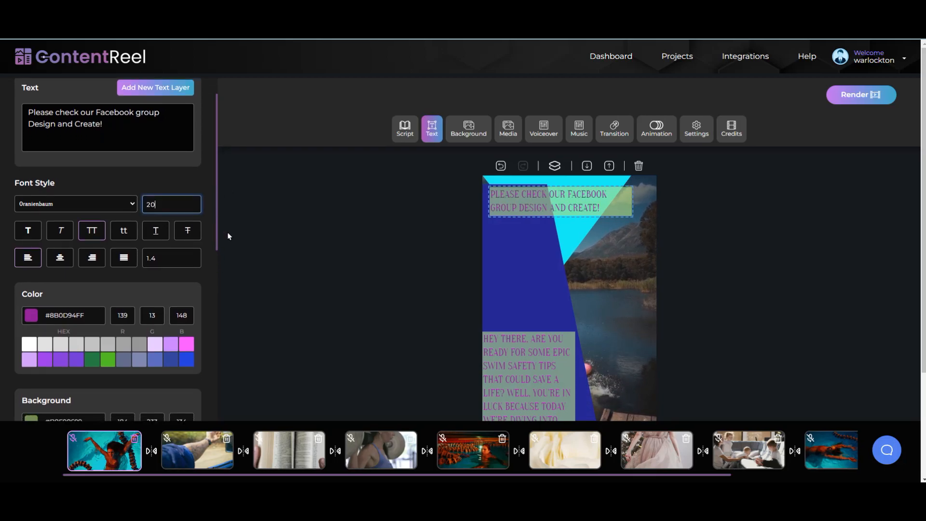
{"action": "left_click", "coordinate": [547, 130]}
{"action": "left_click", "coordinate": [110, 343]}
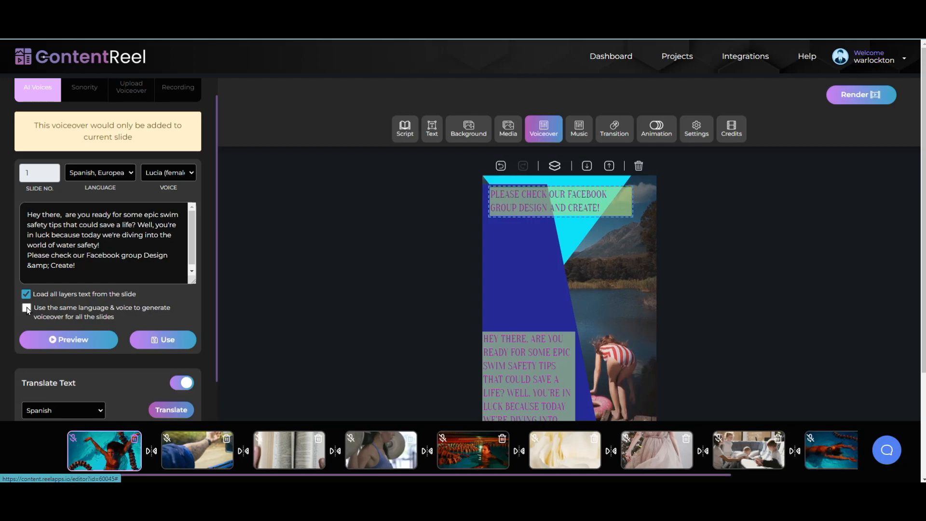
Step: Reload all slide text into the script, generate and preview the Lucia voiceover, and apply it to slide 1
{"action": "left_click", "coordinate": [28, 295]}
{"action": "left_click", "coordinate": [28, 295]}
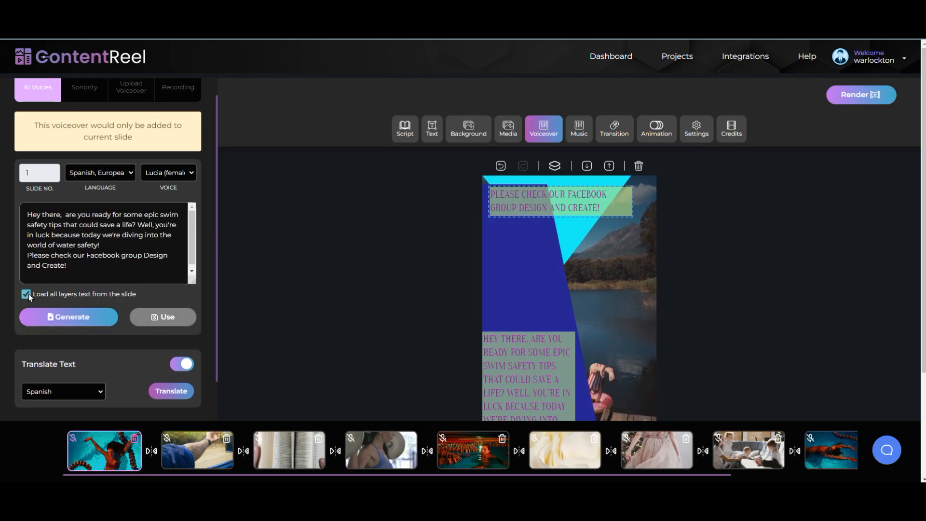
{"action": "left_click", "coordinate": [70, 319]}
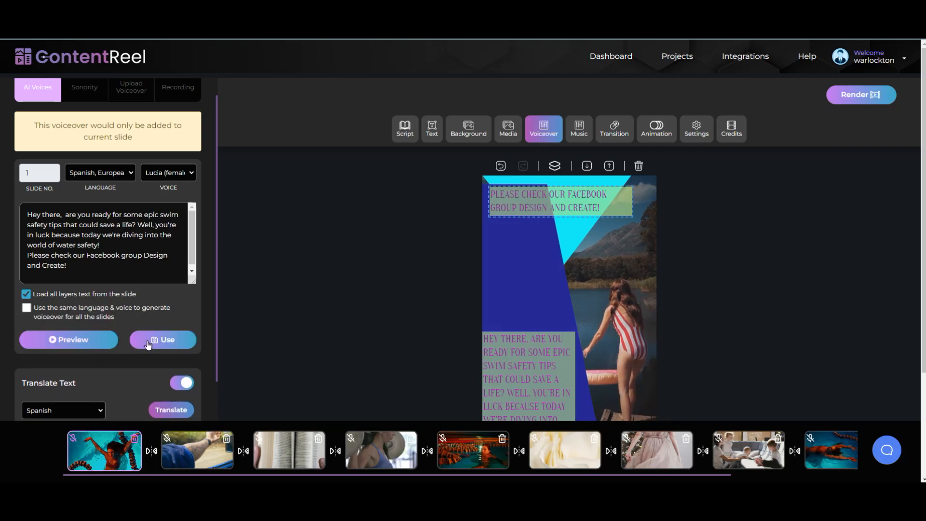
{"action": "left_click", "coordinate": [88, 342]}
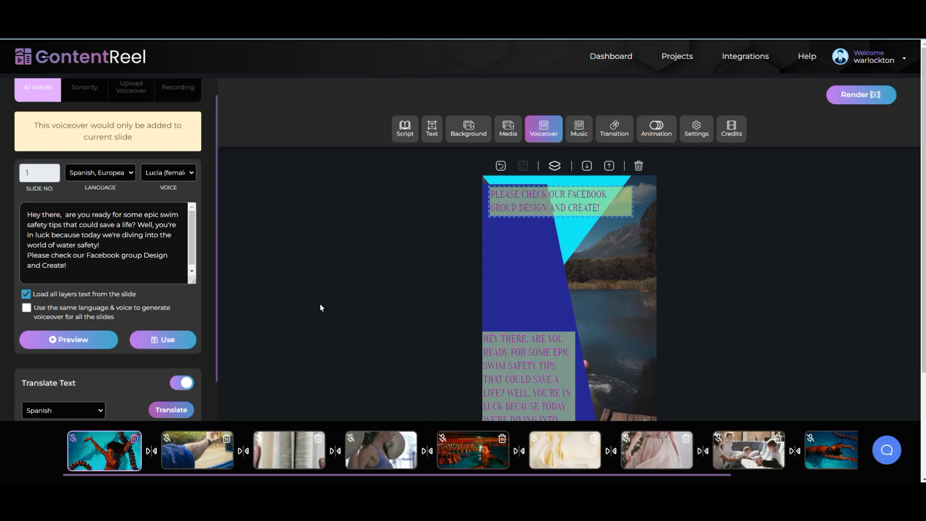
{"action": "left_click", "coordinate": [174, 338]}
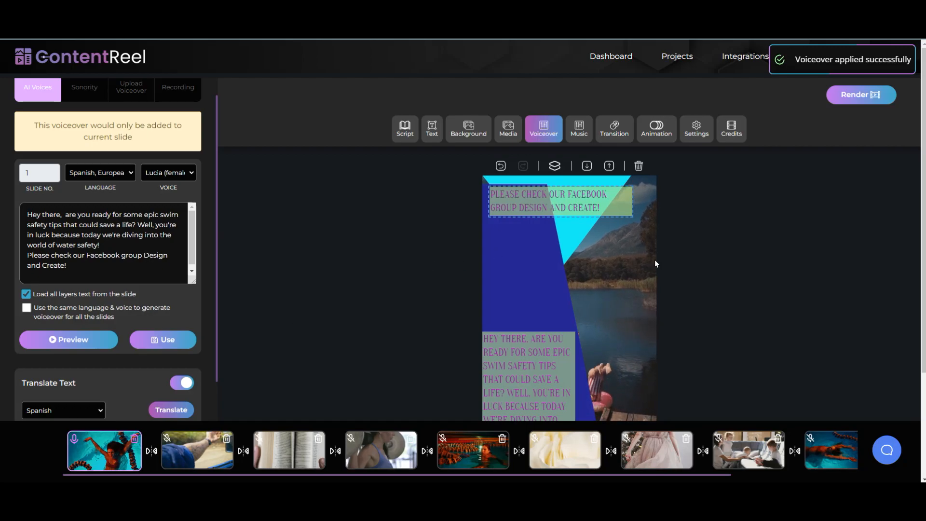
{"action": "left_click", "coordinate": [433, 133]}
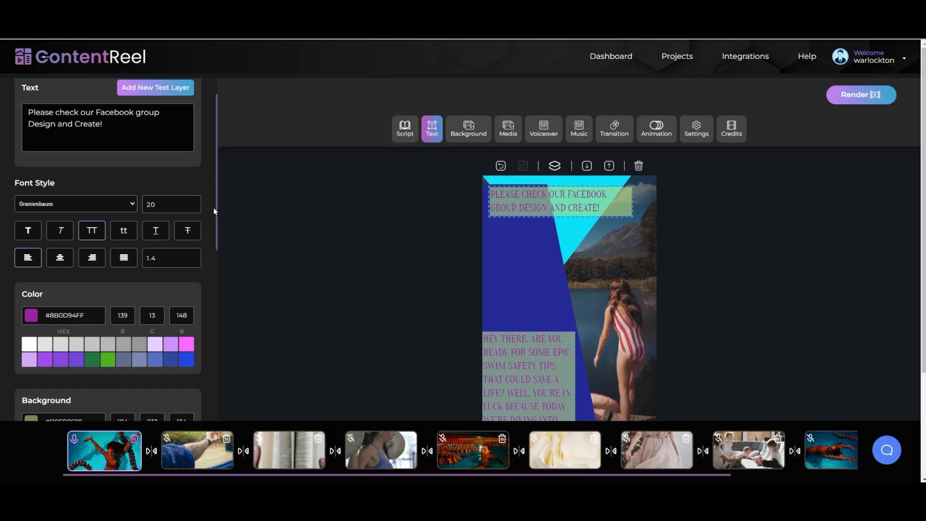
Step: Give the Facebook group caption a black background
{"action": "left_click_drag", "start_coordinate": [216, 203], "coordinate": [194, 242]}
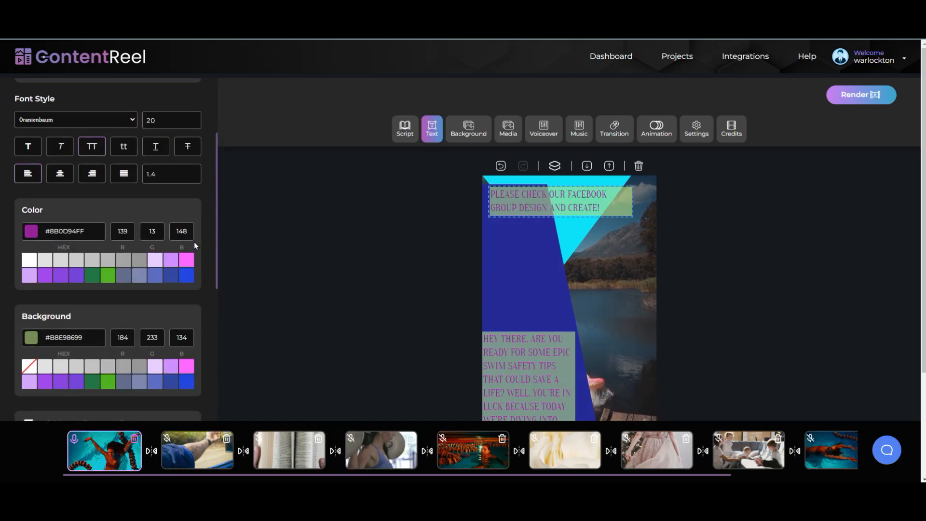
{"action": "left_click", "coordinate": [30, 233]}
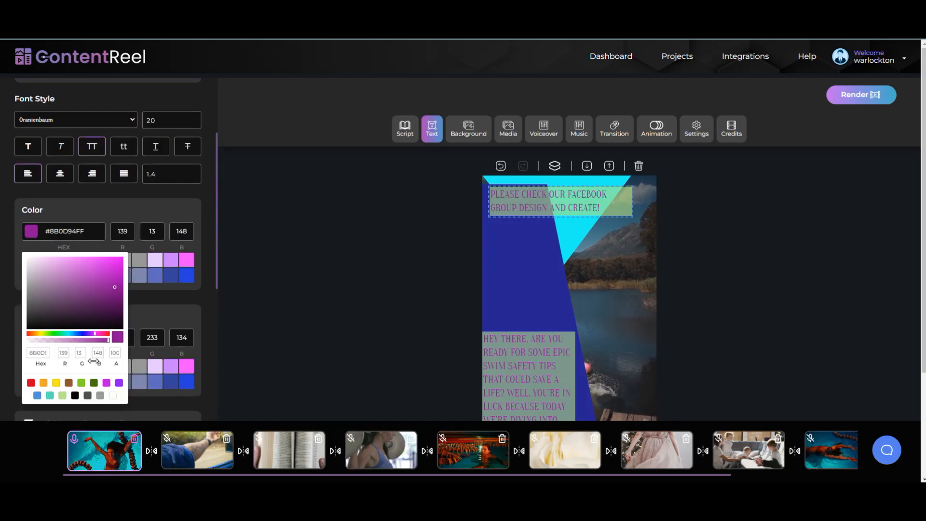
{"action": "left_click", "coordinate": [37, 396]}
{"action": "left_click", "coordinate": [184, 307]}
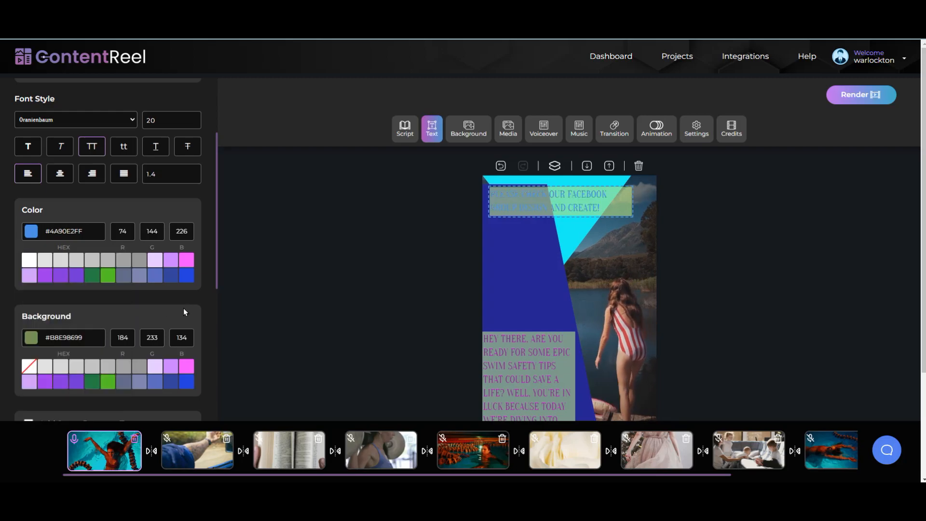
{"action": "left_click", "coordinate": [39, 339]}
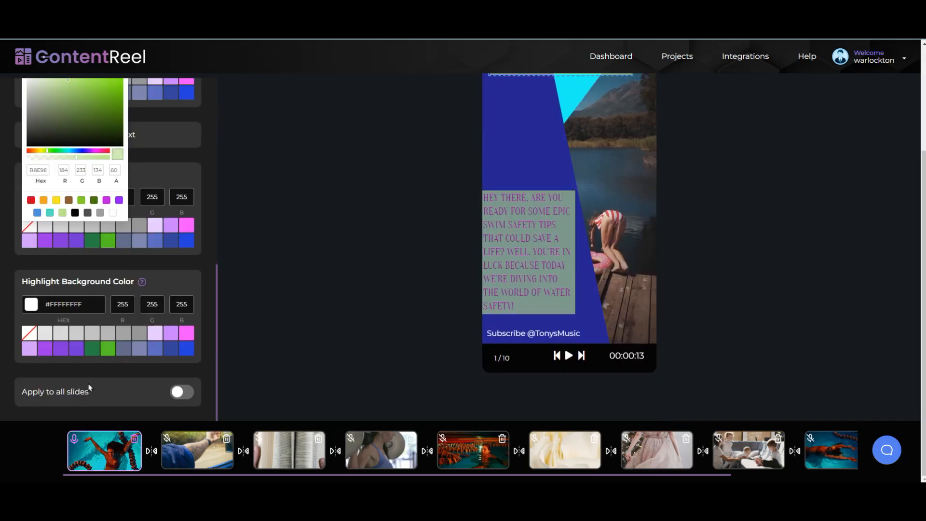
{"action": "scroll", "coordinate": [91, 405], "scroll_direction": "down", "scroll_amount": 6}
{"action": "left_click", "coordinate": [75, 213]}
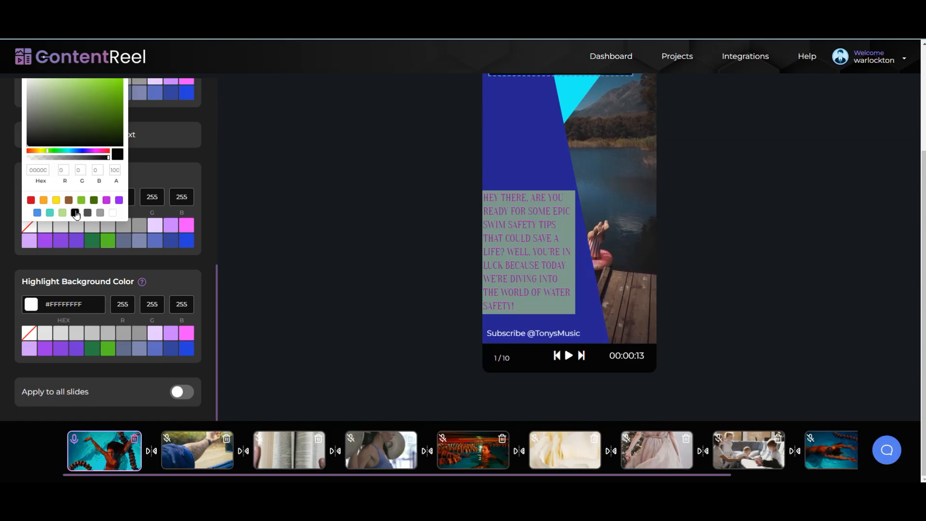
{"action": "scroll", "coordinate": [274, 247], "scroll_direction": "up", "scroll_amount": 3}
{"action": "left_click", "coordinate": [279, 227]}
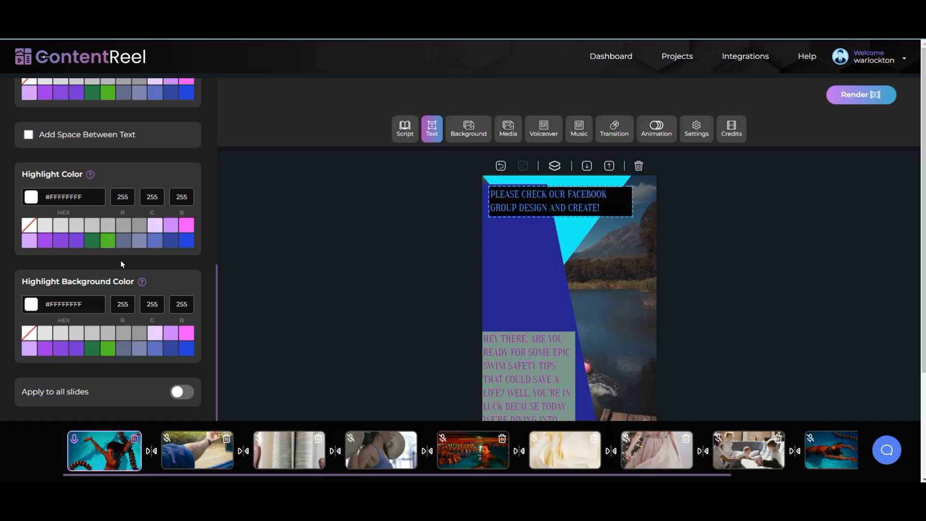
Step: Set the caption text colour to teal #50E3C2 and its font to Odor Mean Chey
{"action": "scroll", "coordinate": [120, 256], "scroll_direction": "up", "scroll_amount": 3}
{"action": "left_click", "coordinate": [31, 244]}
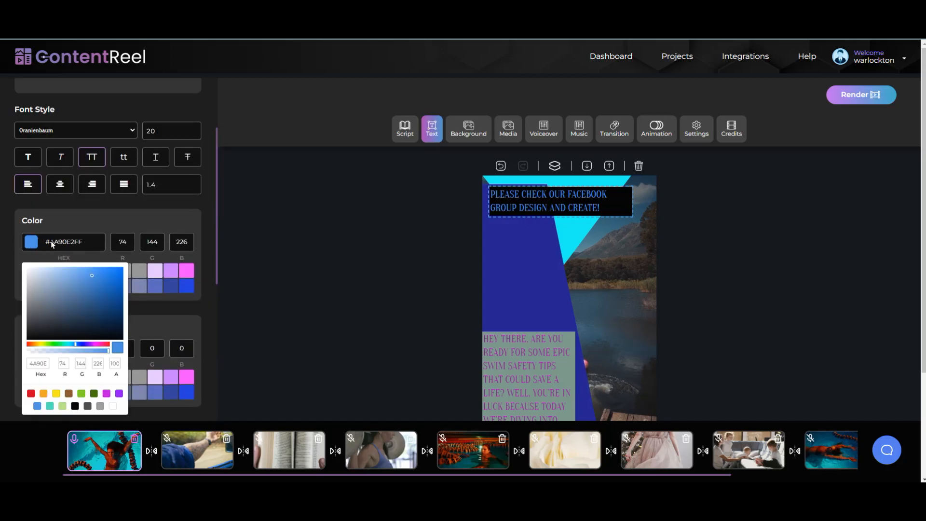
{"action": "left_click", "coordinate": [50, 405]}
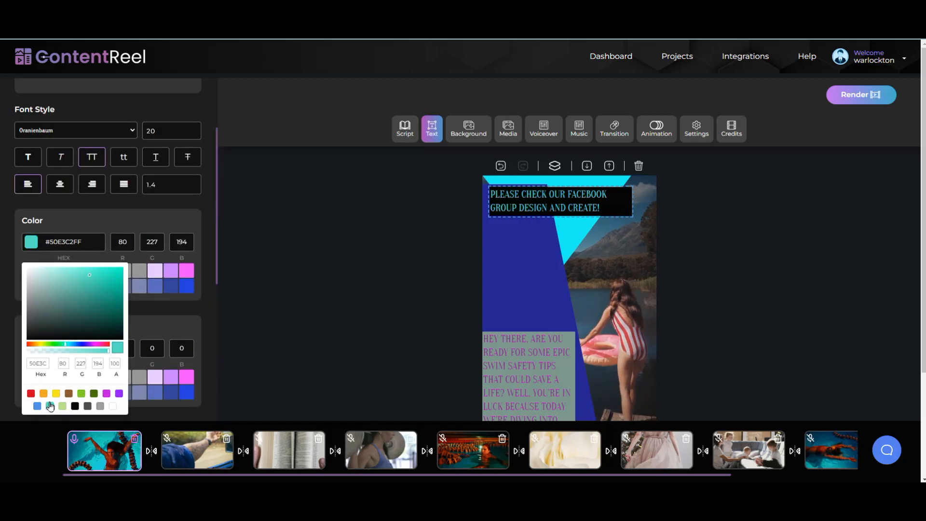
{"action": "left_click", "coordinate": [224, 305]}
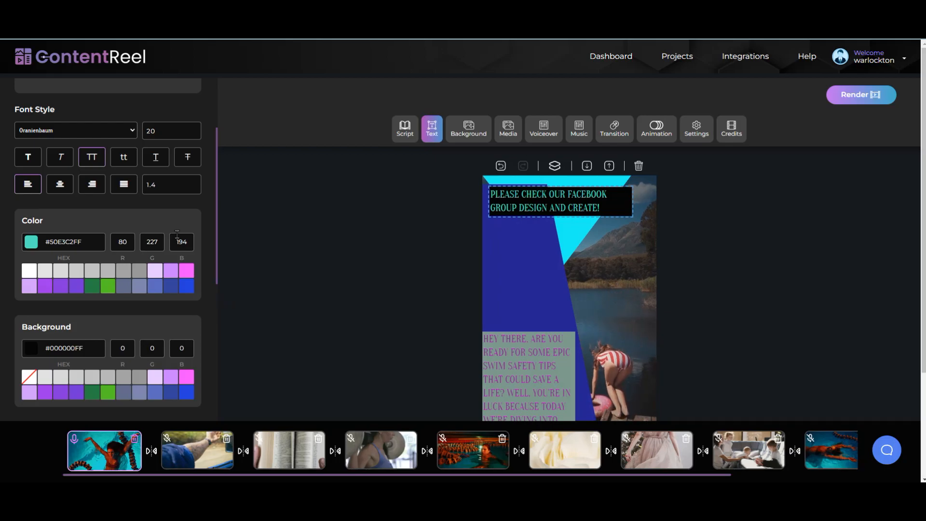
{"action": "scroll", "coordinate": [67, 249], "scroll_direction": "up", "scroll_amount": 2}
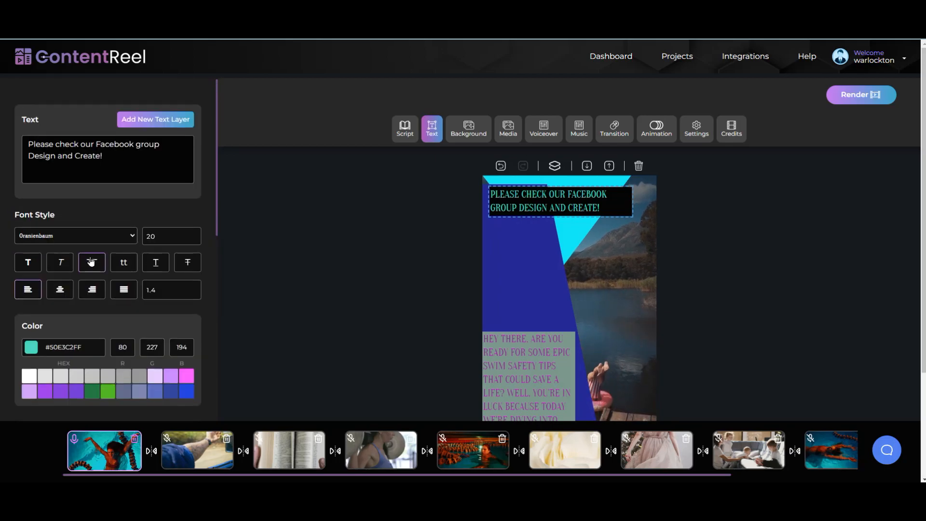
{"action": "left_click", "coordinate": [131, 240]}
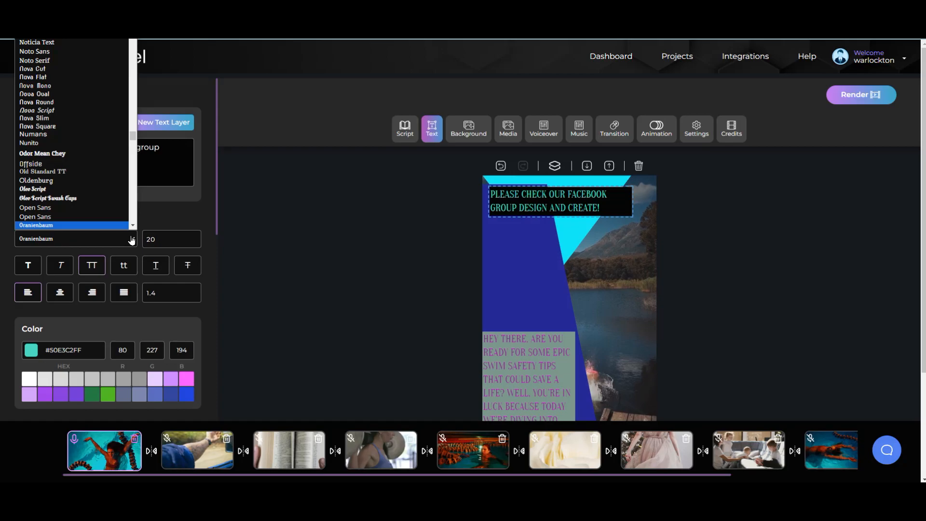
{"action": "left_click", "coordinate": [56, 153]}
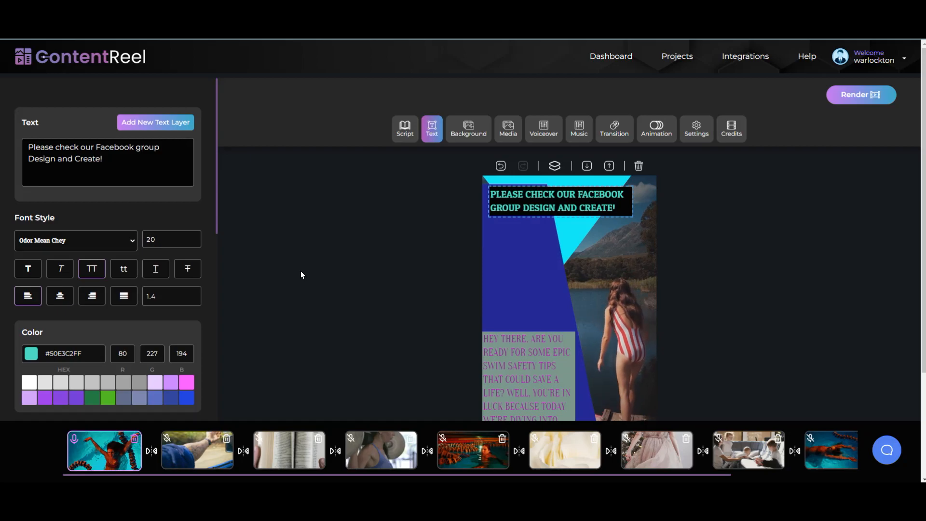
{"action": "scroll", "coordinate": [666, 281], "scroll_direction": "down", "scroll_amount": 3}
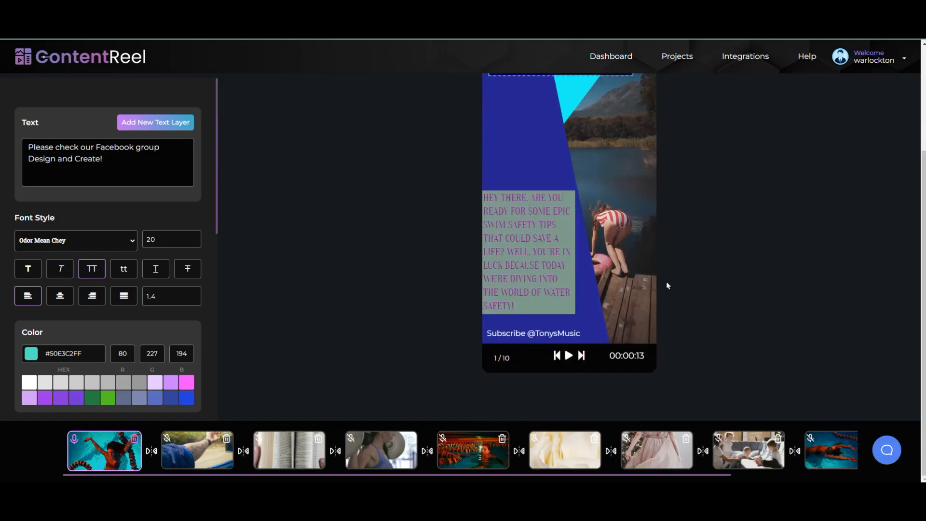
{"action": "scroll", "coordinate": [287, 278], "scroll_direction": "up", "scroll_amount": 3}
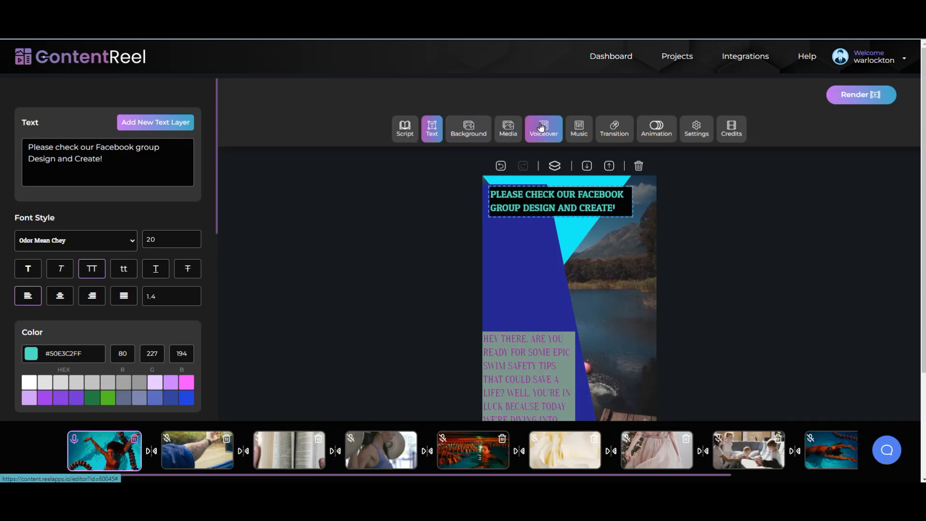
Step: On slide 2, load the Tip #1 text into the voiceover script with the Enrique voice and preview it
{"action": "left_click", "coordinate": [177, 460]}
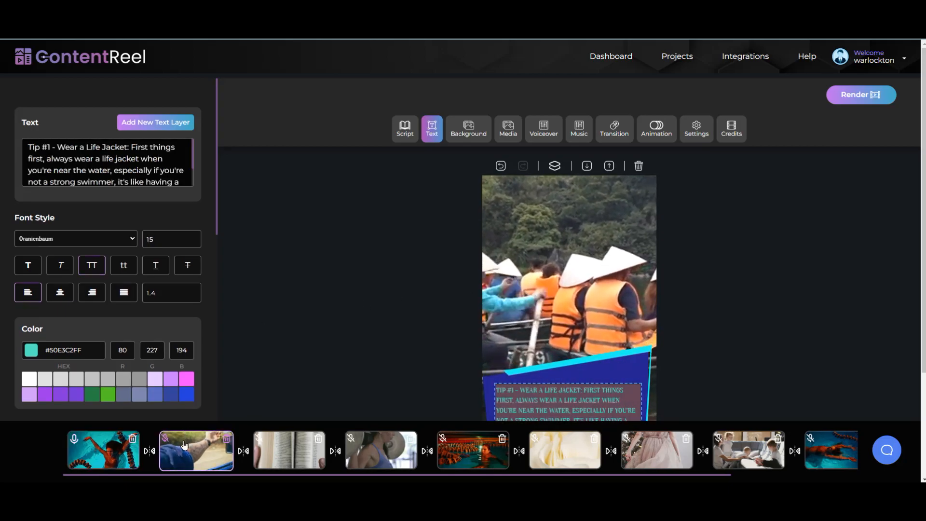
{"action": "left_click", "coordinate": [550, 136]}
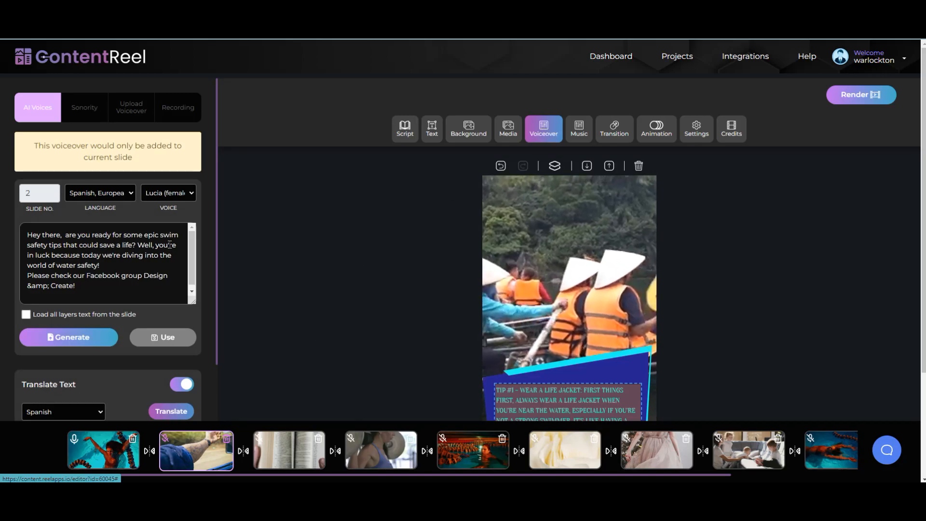
{"action": "left_click", "coordinate": [186, 192]}
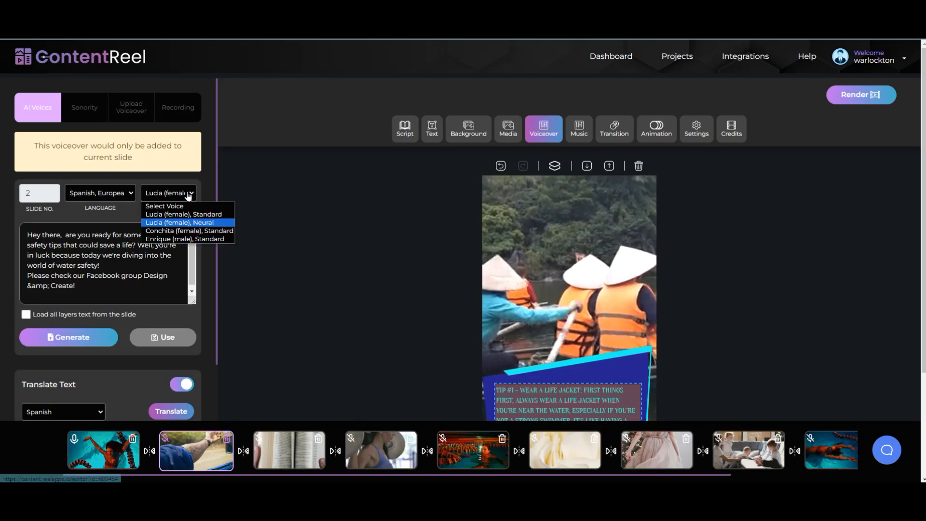
{"action": "left_click", "coordinate": [199, 240]}
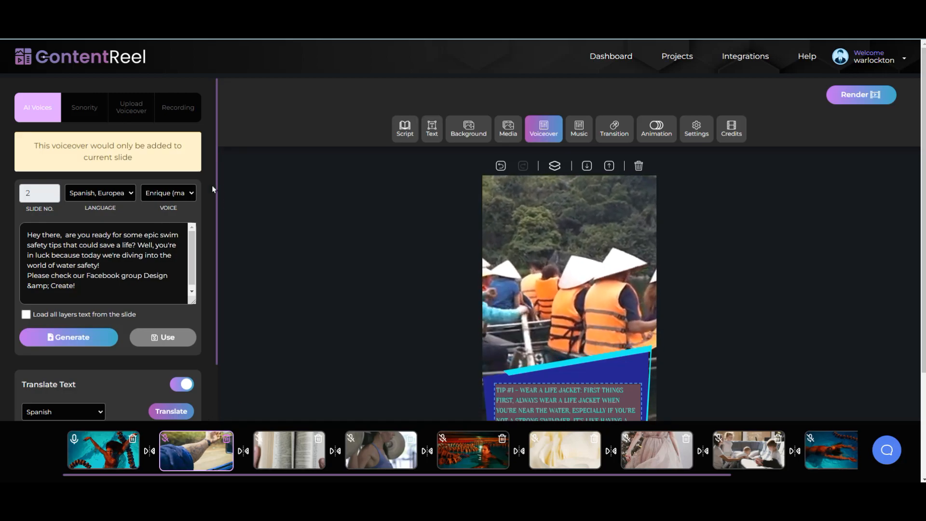
{"action": "left_click", "coordinate": [192, 194]}
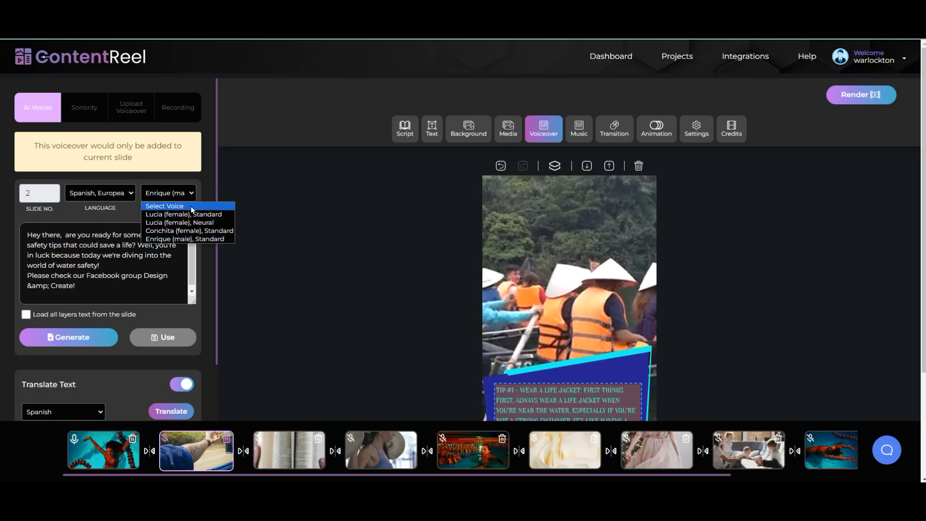
{"action": "left_click", "coordinate": [185, 239]}
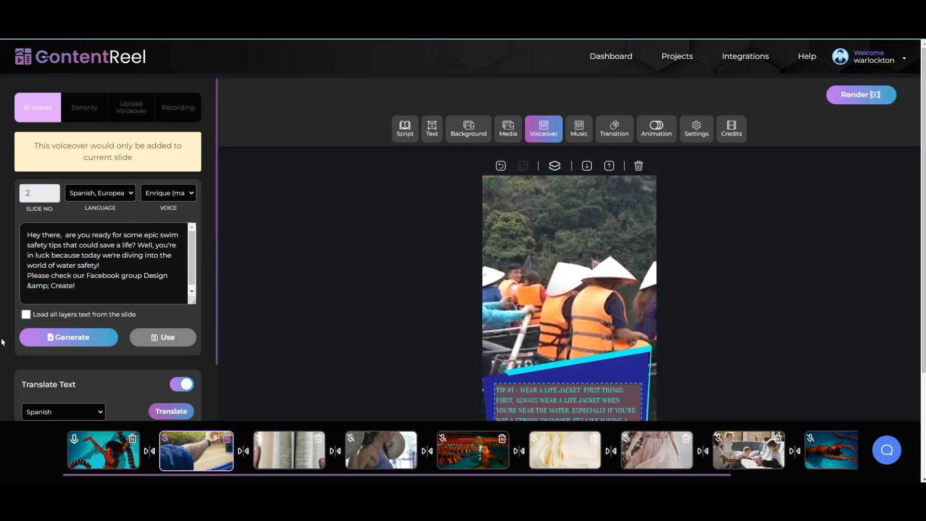
{"action": "left_click", "coordinate": [26, 315]}
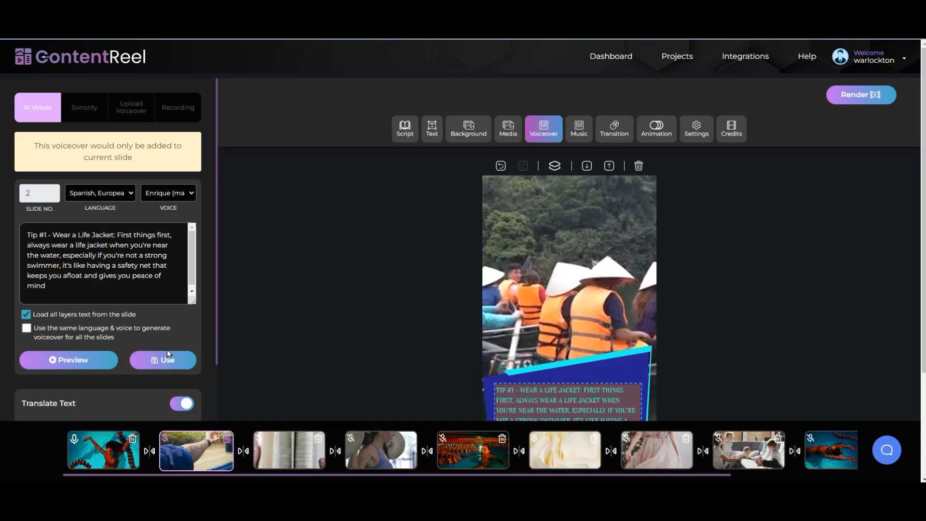
{"action": "left_click", "coordinate": [72, 360]}
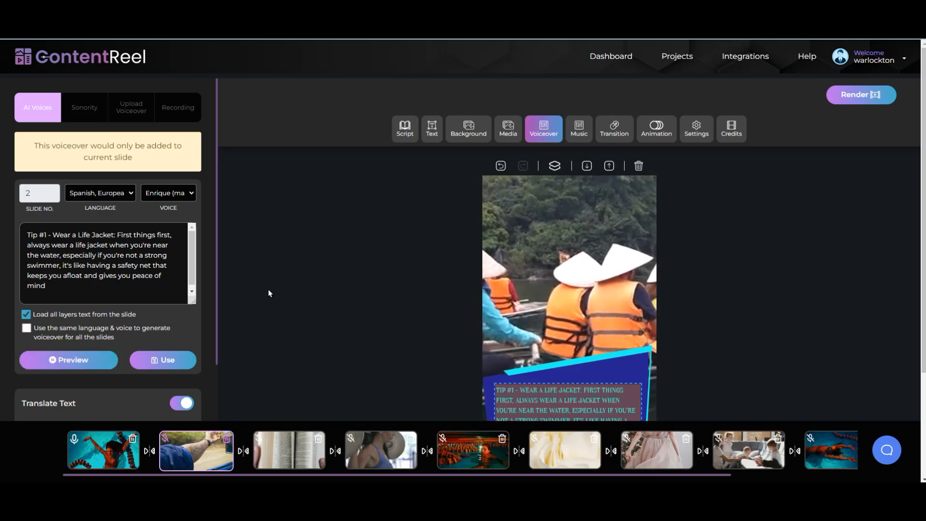
Step: Switch the voice to Conchita (female), Standard, then generate and preview the voiceover
{"action": "scroll", "coordinate": [253, 305], "scroll_direction": "down", "scroll_amount": 3}
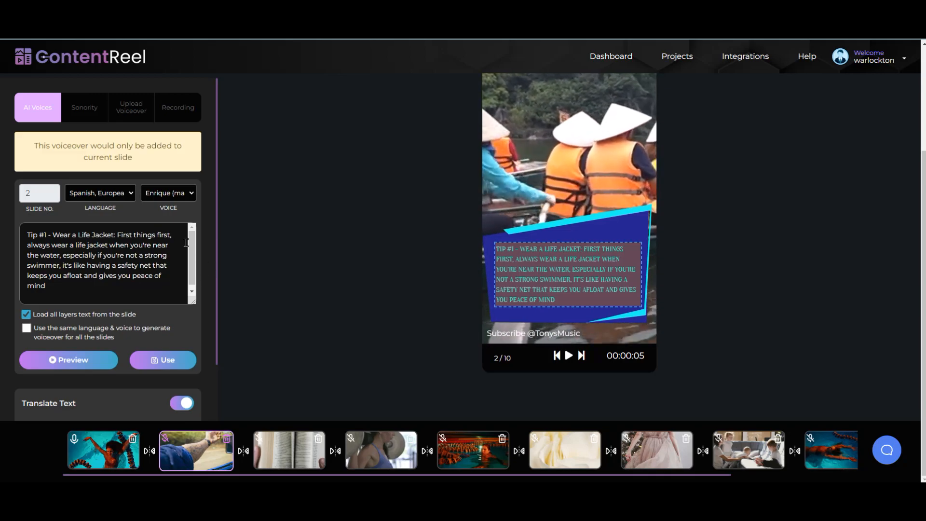
{"action": "left_click", "coordinate": [188, 198]}
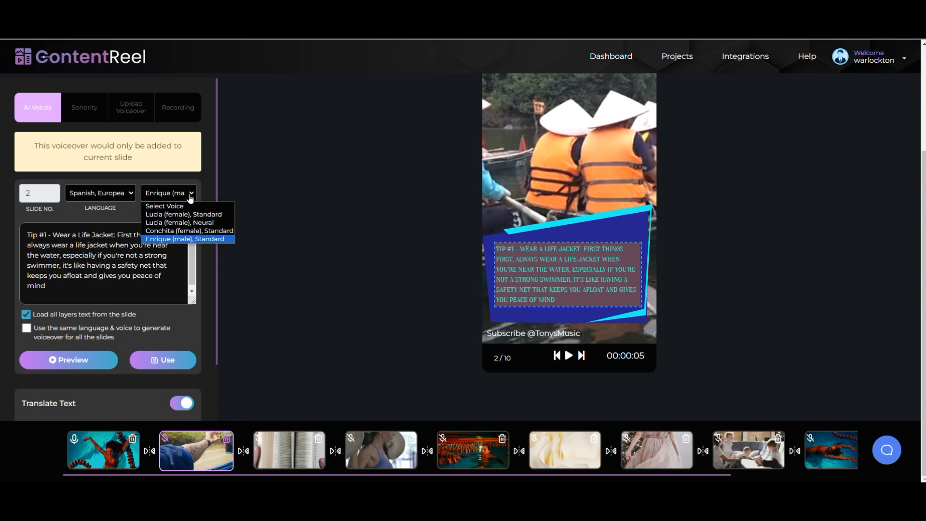
{"action": "left_click", "coordinate": [189, 230]}
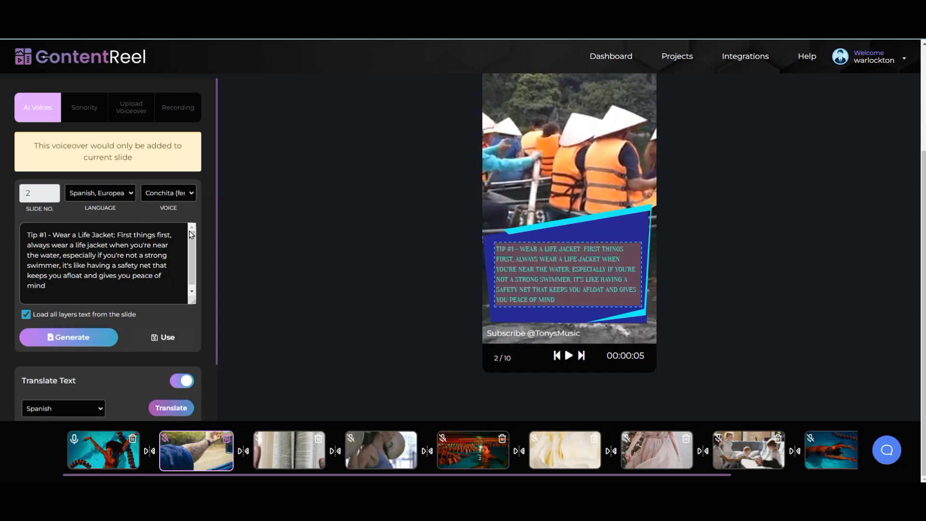
{"action": "left_click", "coordinate": [48, 337]}
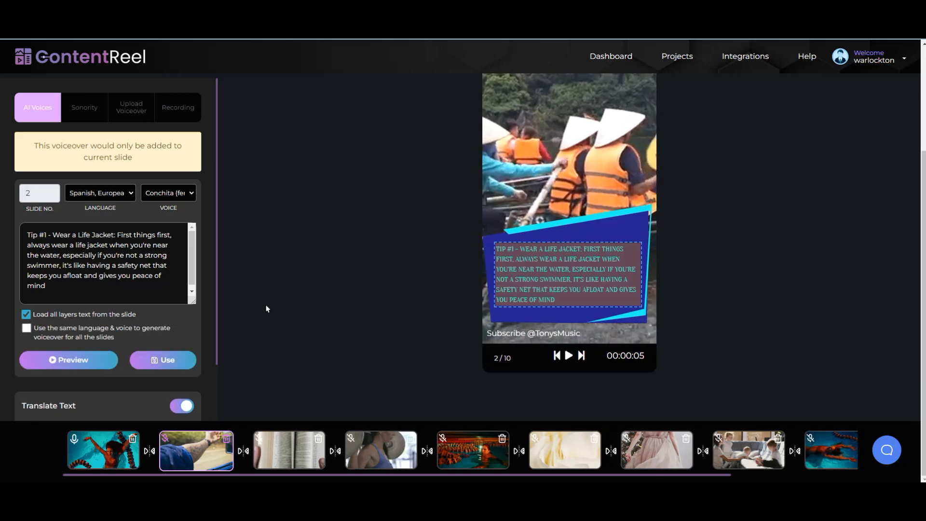
{"action": "left_click", "coordinate": [75, 360]}
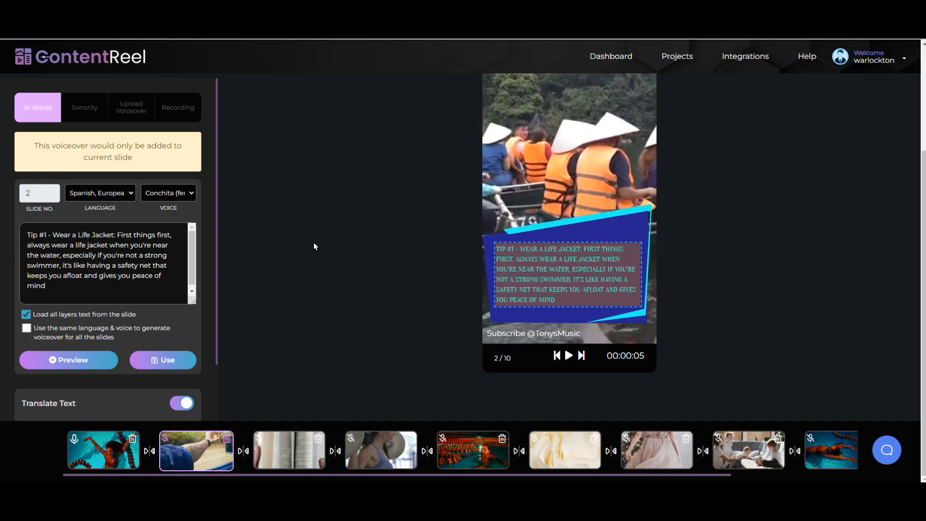
Step: Set slide 2's voiceover to English, British with the Brian (male) voice, generate, preview and apply it
{"action": "left_click", "coordinate": [192, 195]}
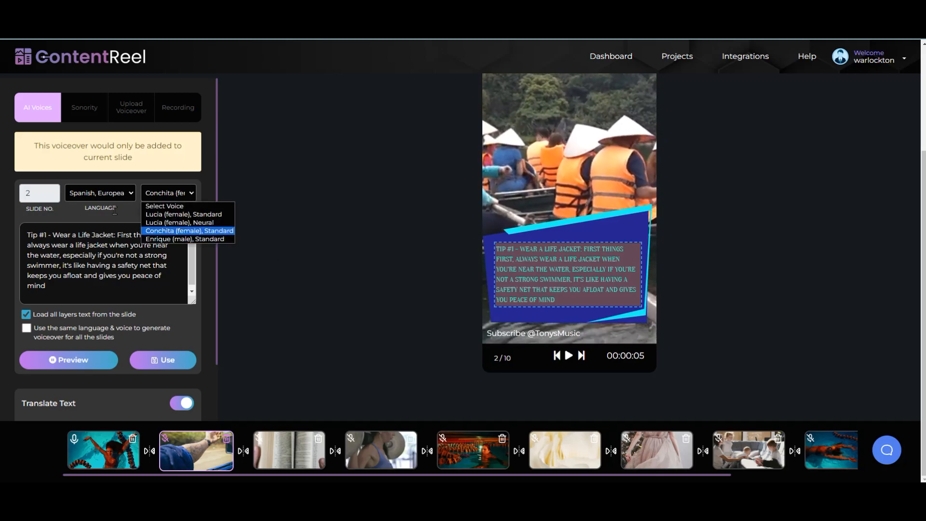
{"action": "left_click", "coordinate": [119, 194]}
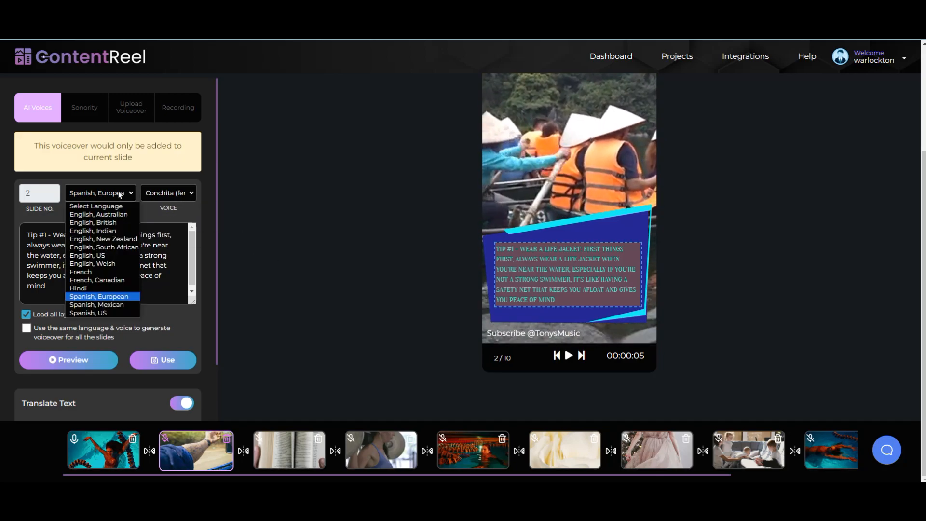
{"action": "left_click", "coordinate": [114, 221]}
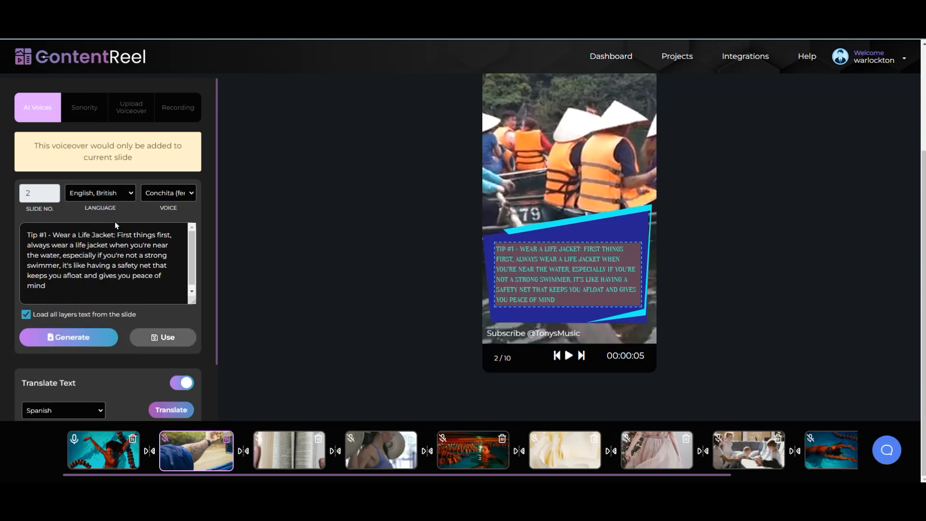
{"action": "left_click", "coordinate": [190, 196]}
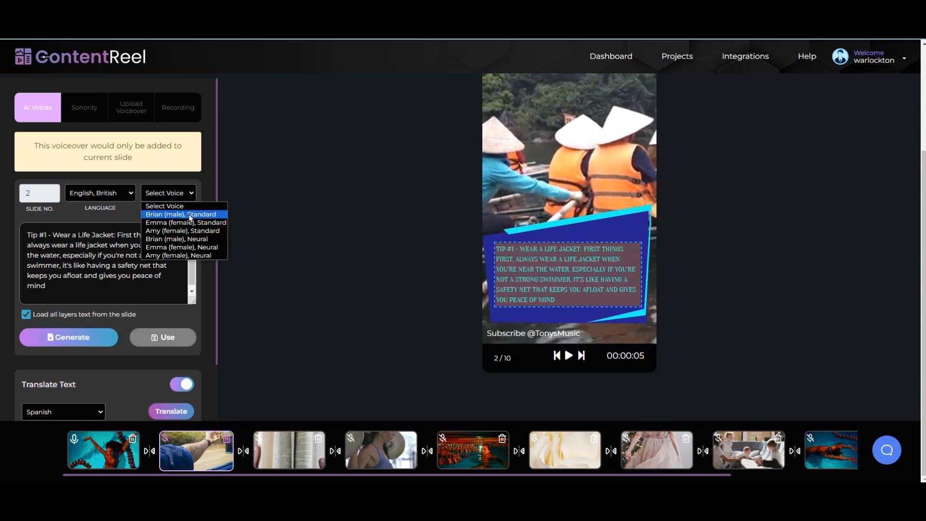
{"action": "left_click", "coordinate": [192, 240]}
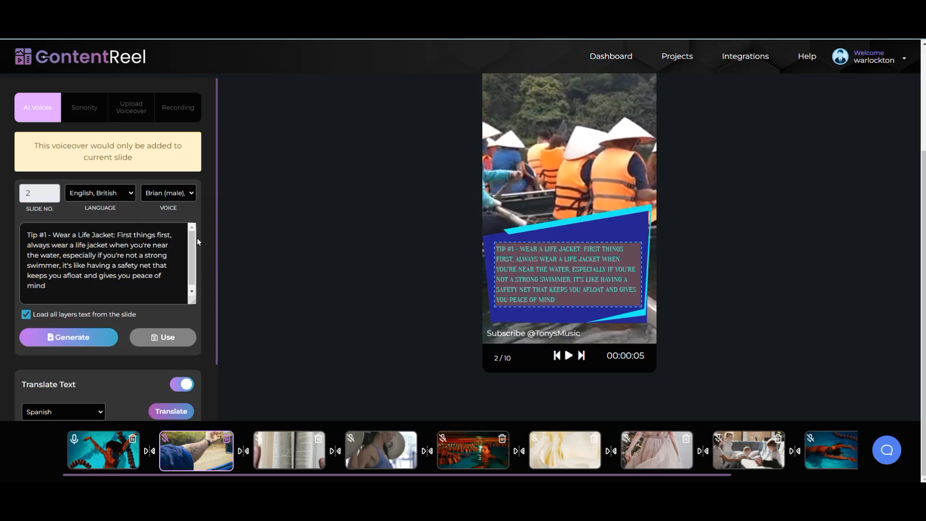
{"action": "left_click", "coordinate": [58, 338]}
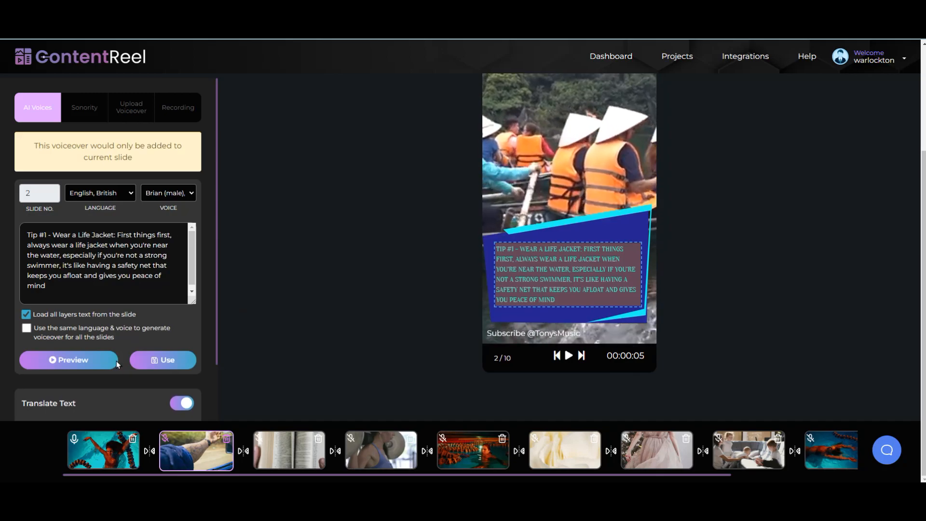
{"action": "left_click", "coordinate": [116, 362]}
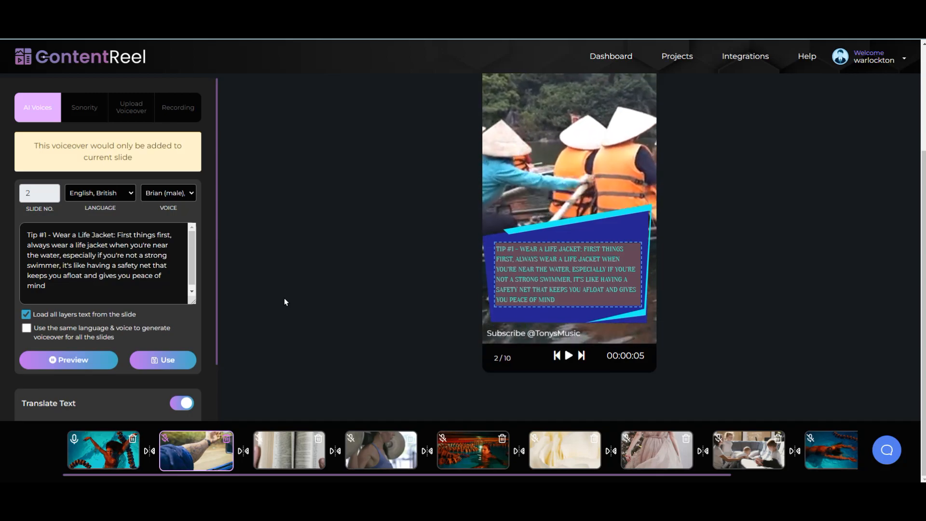
{"action": "left_click", "coordinate": [165, 361]}
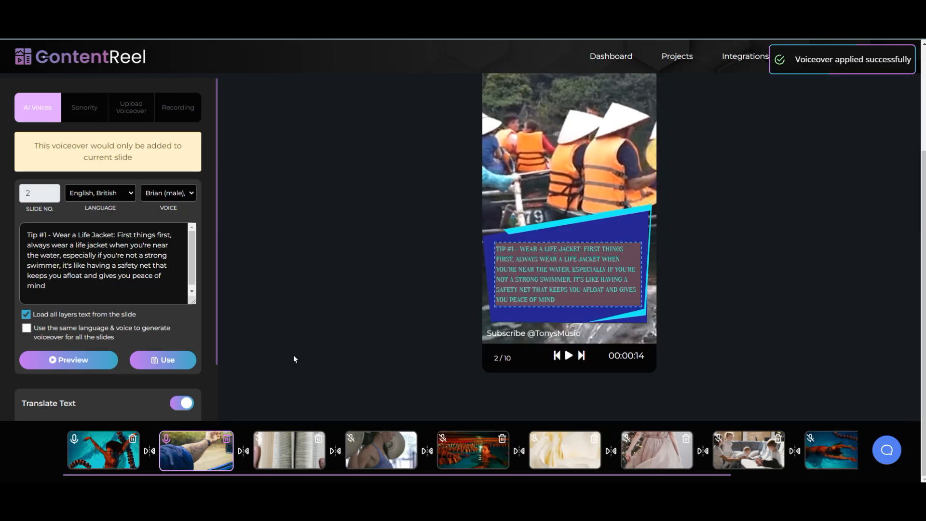
{"action": "scroll", "coordinate": [299, 346], "scroll_direction": "up", "scroll_amount": 3}
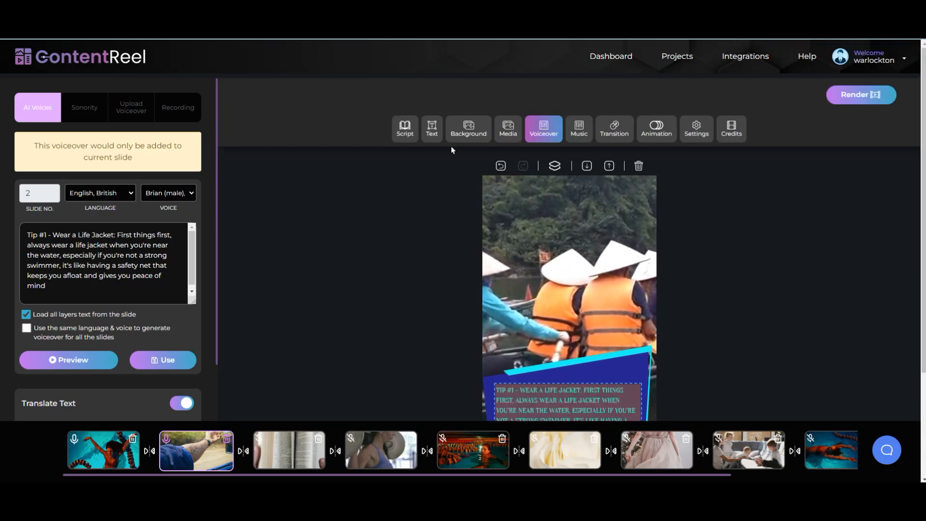
Step: Preview the Sitting On The Moon 3m track and apply it as the video's background music
{"action": "left_click", "coordinate": [581, 136]}
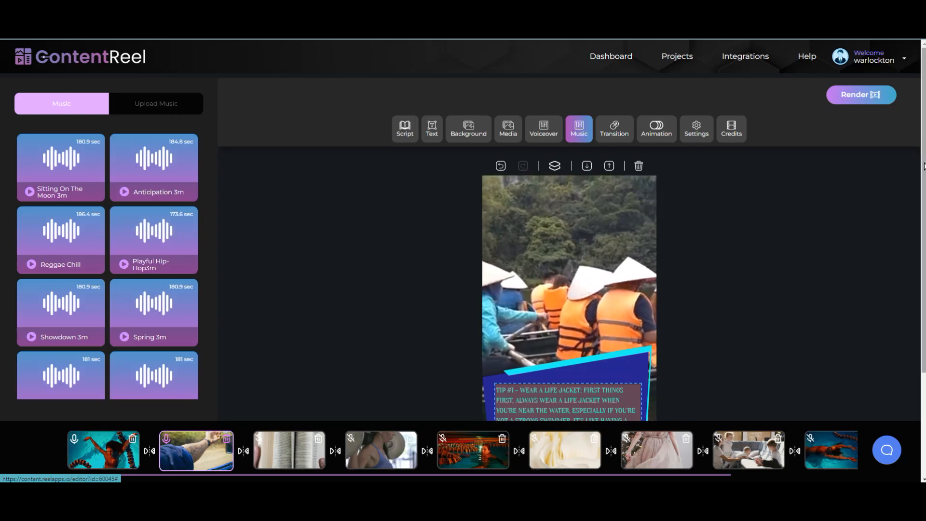
{"action": "left_click_drag", "start_coordinate": [924, 163], "coordinate": [924, 223]}
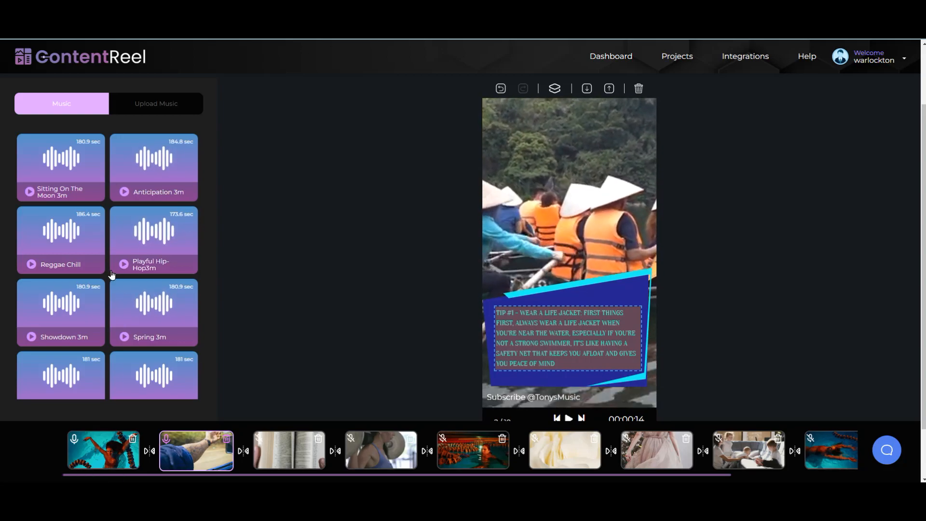
{"action": "left_click", "coordinate": [36, 196]}
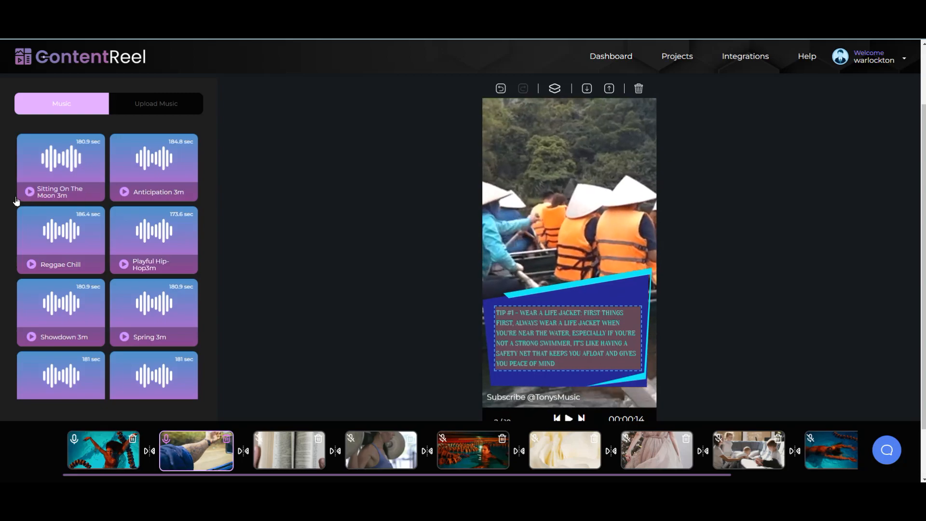
{"action": "left_click", "coordinate": [63, 162]}
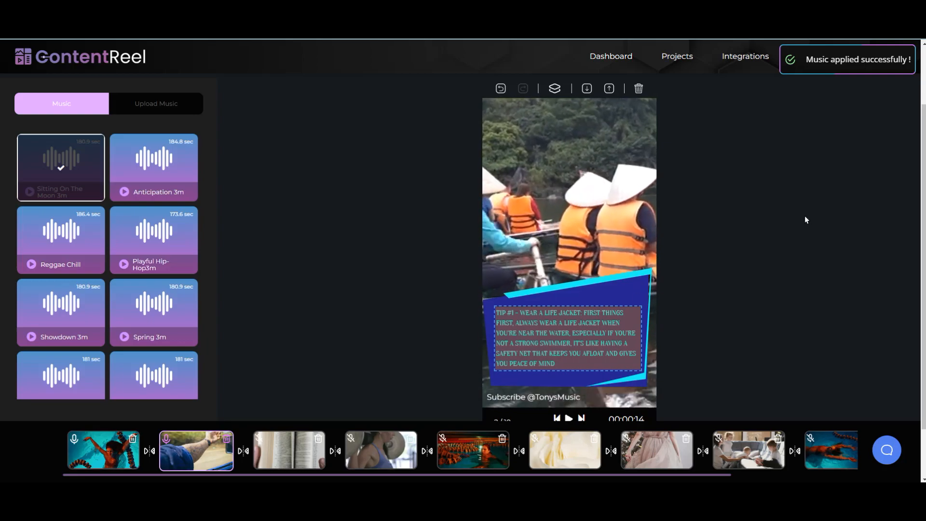
{"action": "scroll", "coordinate": [805, 216], "scroll_direction": "up", "scroll_amount": 2}
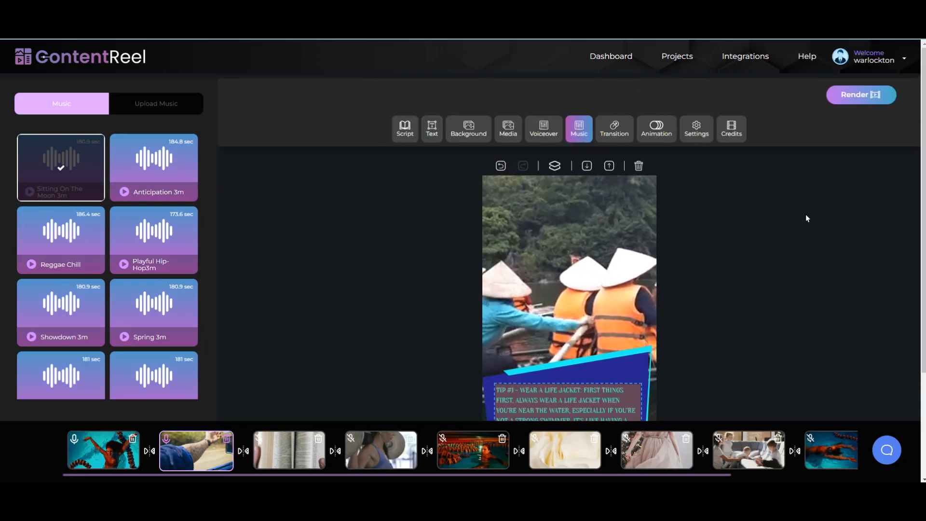
Step: Apply WipeUp to the opening swimming clip and Wind to the second boat-scene clip
{"action": "left_click", "coordinate": [615, 134]}
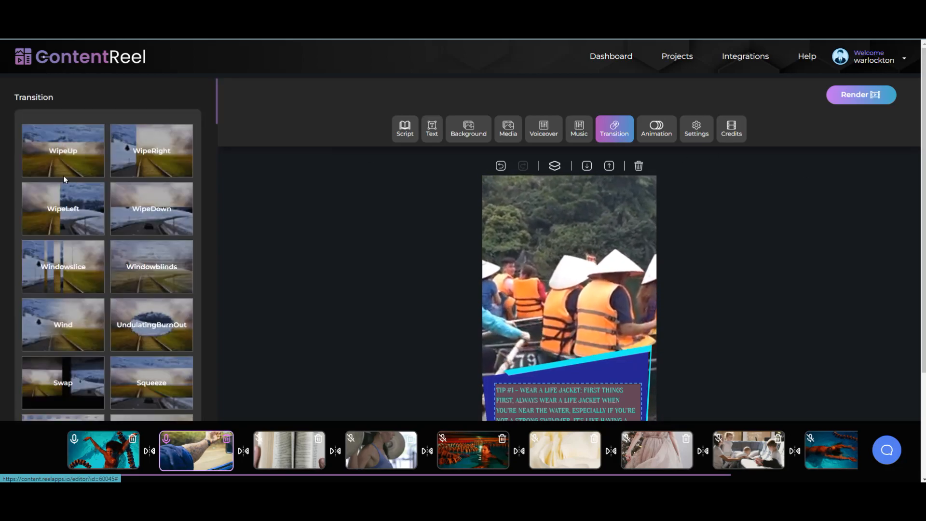
{"action": "left_click", "coordinate": [91, 449]}
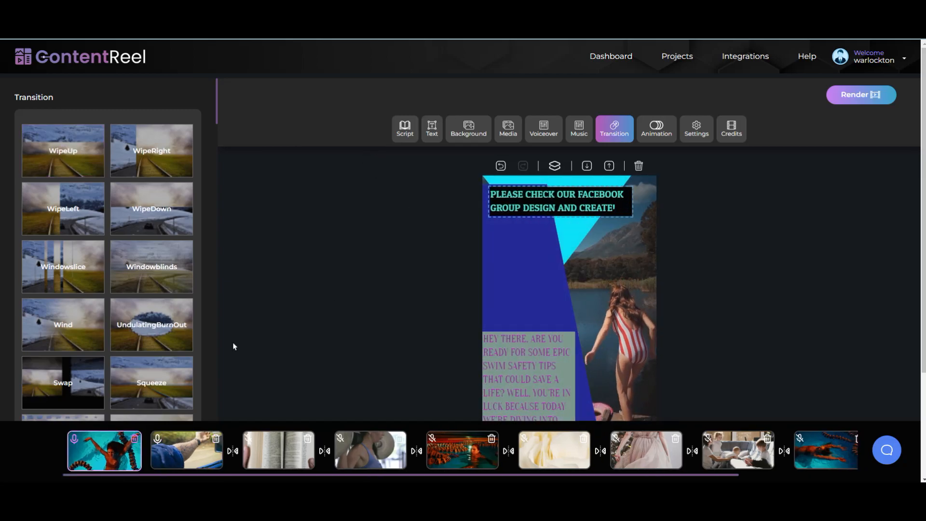
{"action": "left_click", "coordinate": [90, 173]}
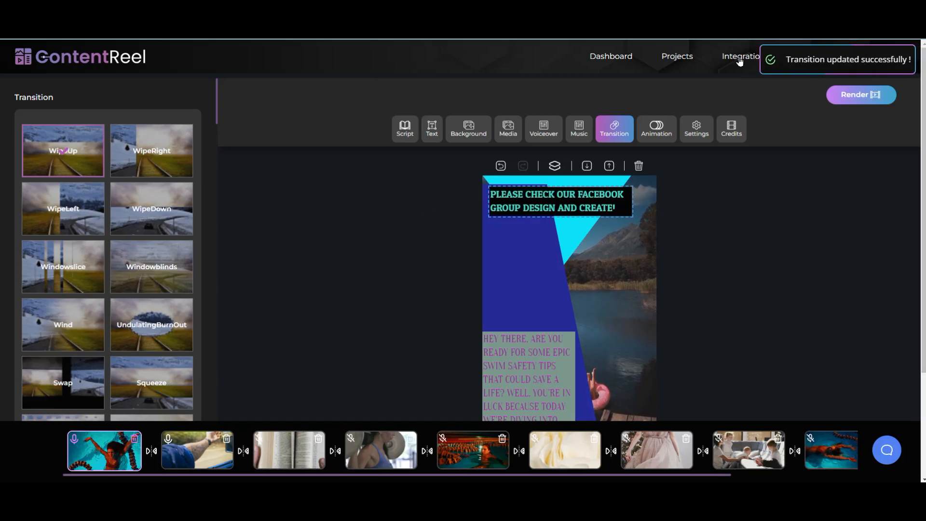
{"action": "left_click", "coordinate": [189, 440]}
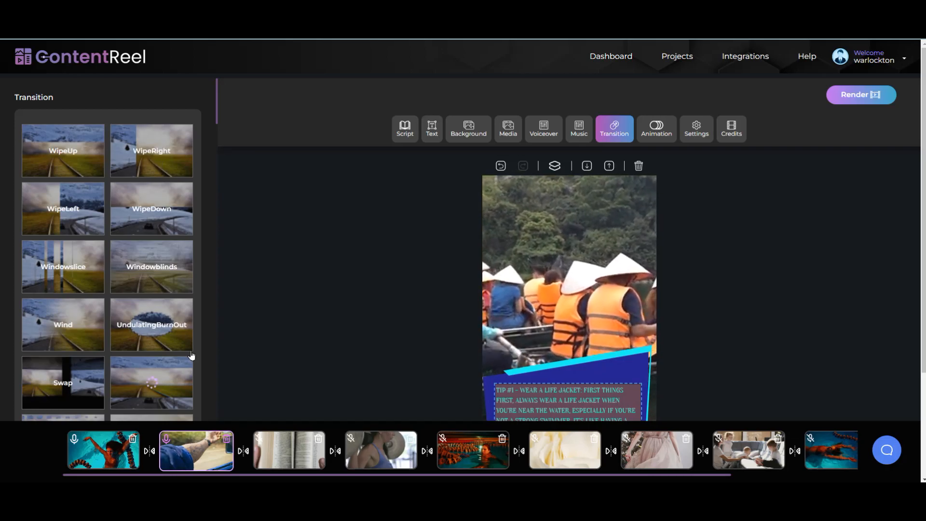
{"action": "left_click", "coordinate": [61, 326]}
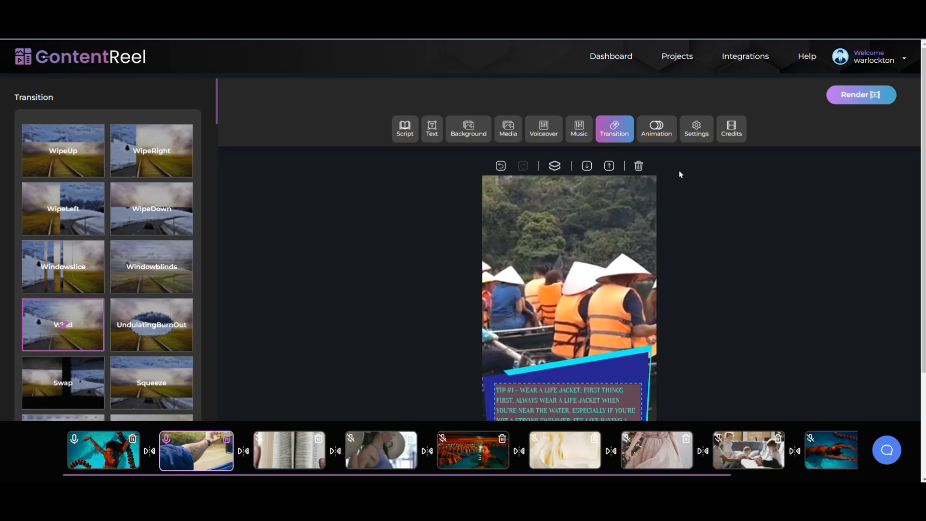
Step: Give slide 2's video layer a slideInLeft animation lasting 0.5 s with a 0.5 s start delay
{"action": "left_click", "coordinate": [658, 135]}
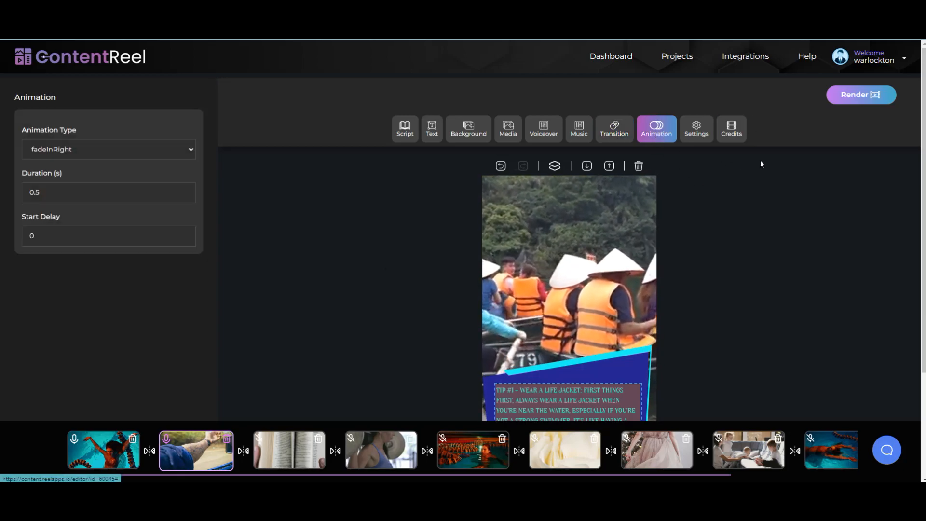
{"action": "left_click", "coordinate": [653, 361]}
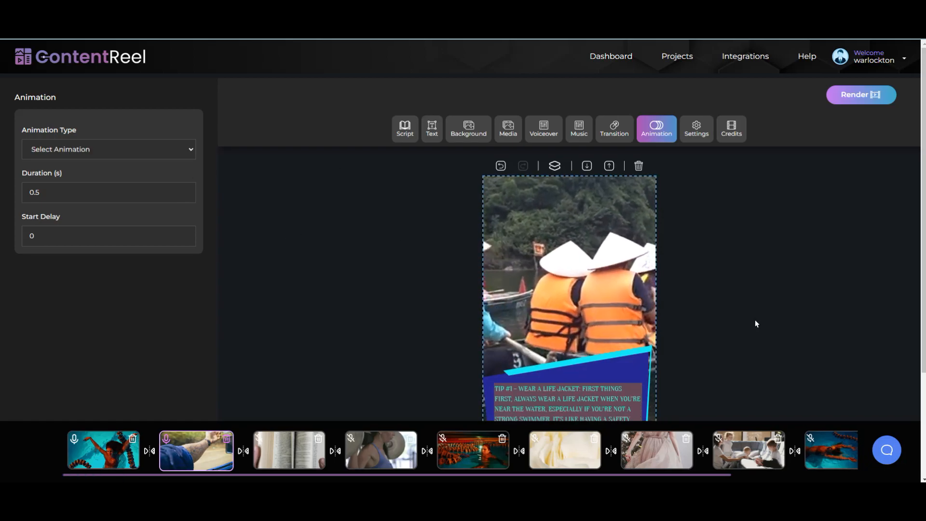
{"action": "left_click", "coordinate": [194, 149]}
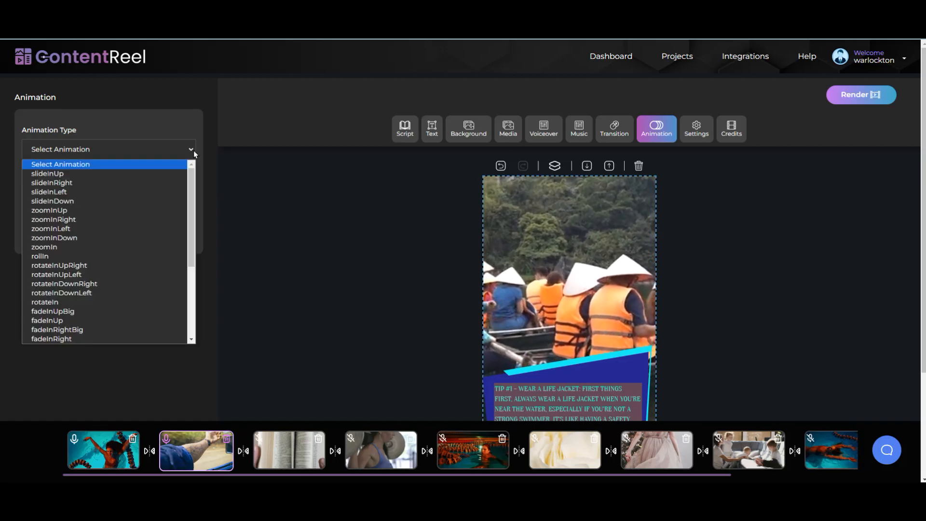
{"action": "left_click", "coordinate": [110, 192]}
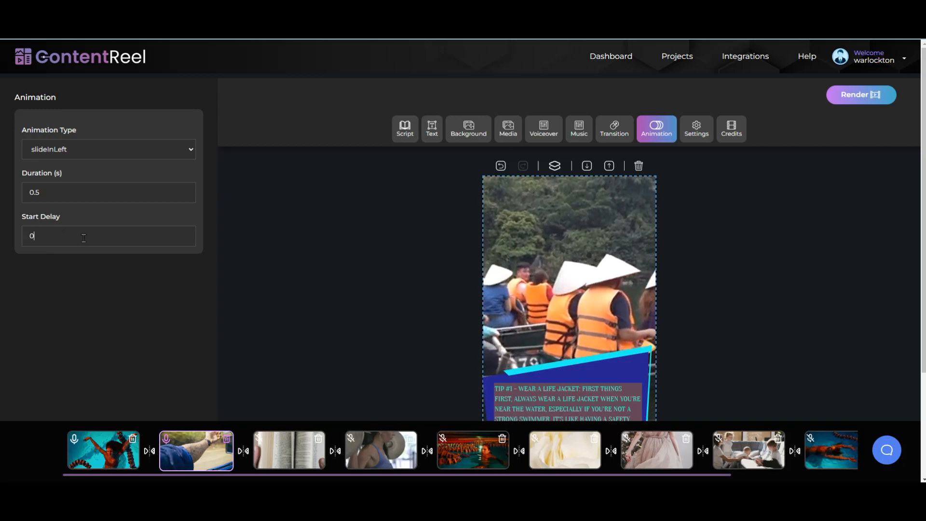
{"action": "type", "text": ".5"}
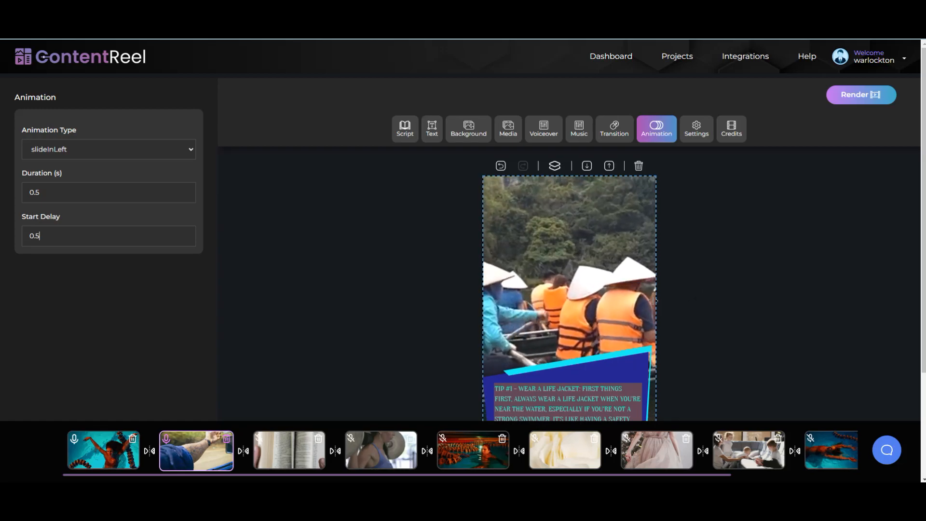
{"action": "left_click", "coordinate": [696, 132]}
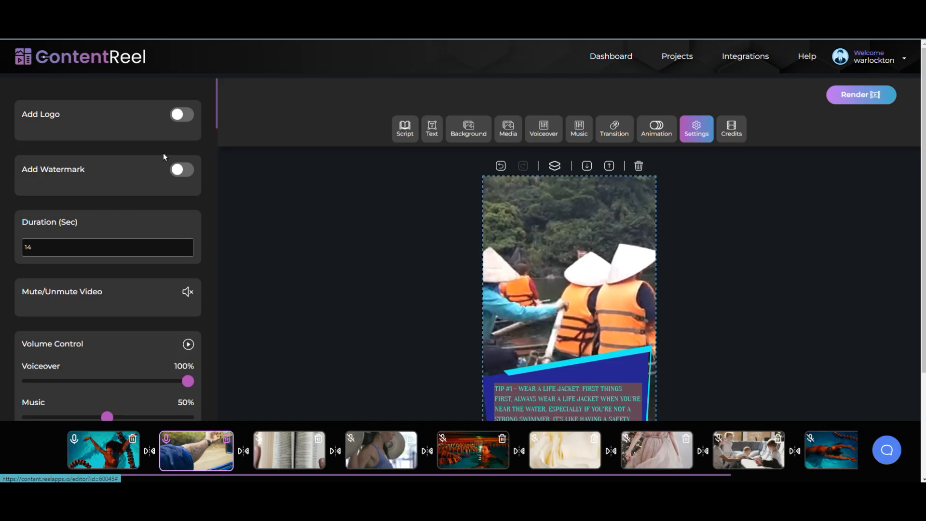
Step: Switch on the logo and upload Logo TM Tonysmusic.png from the You Tube Videos folder
{"action": "left_click", "coordinate": [181, 115]}
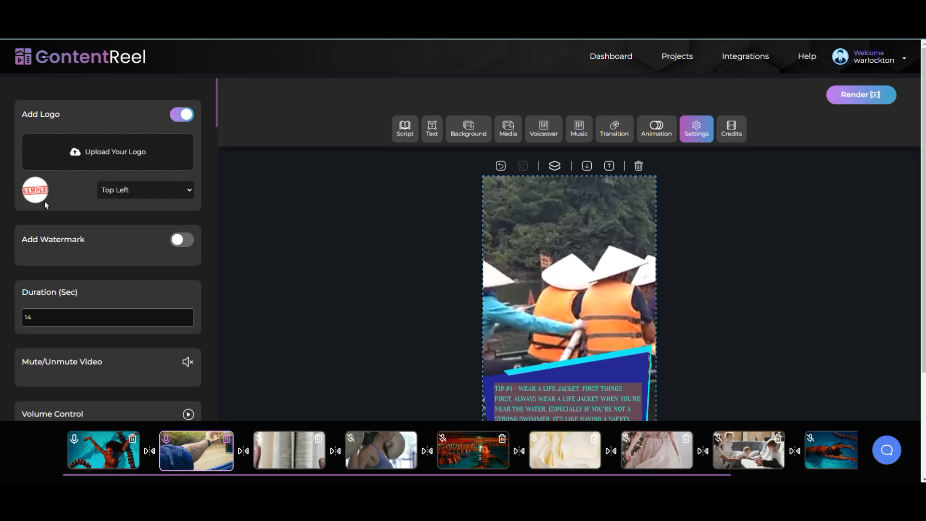
{"action": "left_click", "coordinate": [176, 166]}
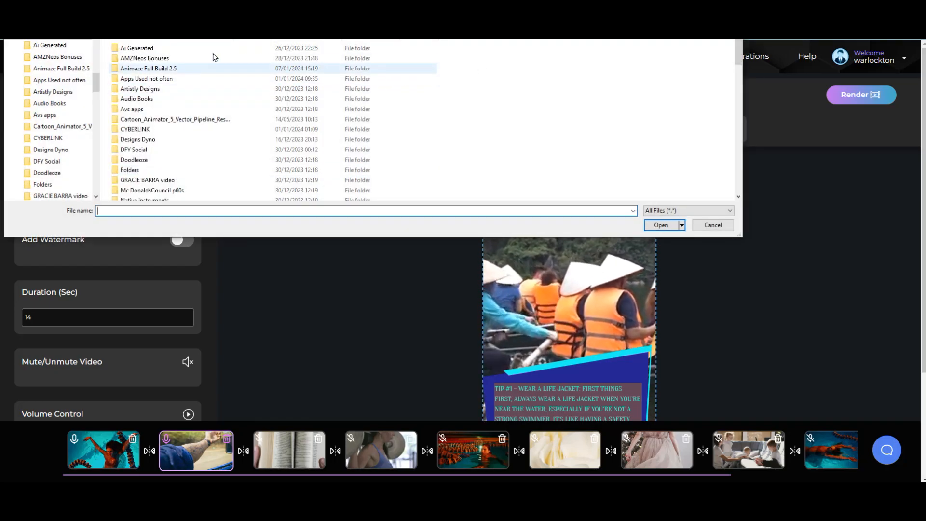
{"action": "scroll", "coordinate": [193, 145], "scroll_direction": "down", "scroll_amount": 10}
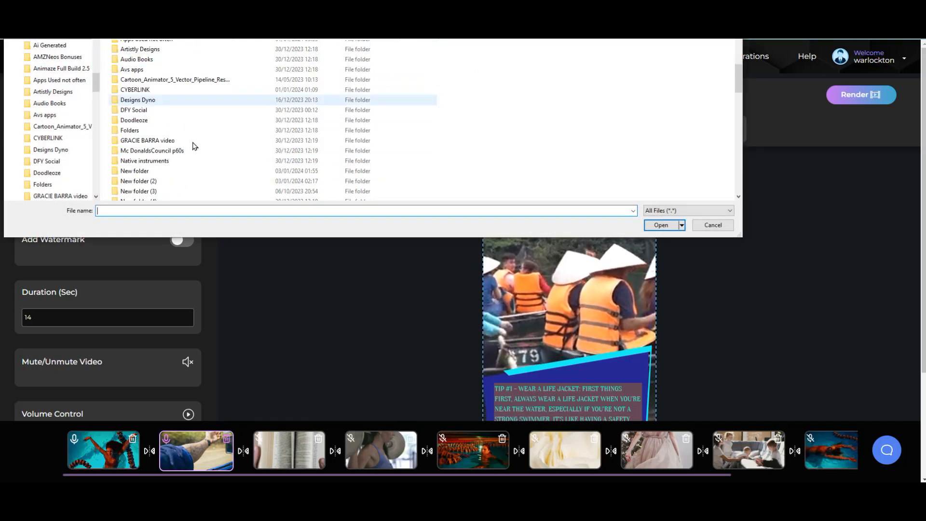
{"action": "scroll", "coordinate": [251, 156], "scroll_direction": "down", "scroll_amount": 5}
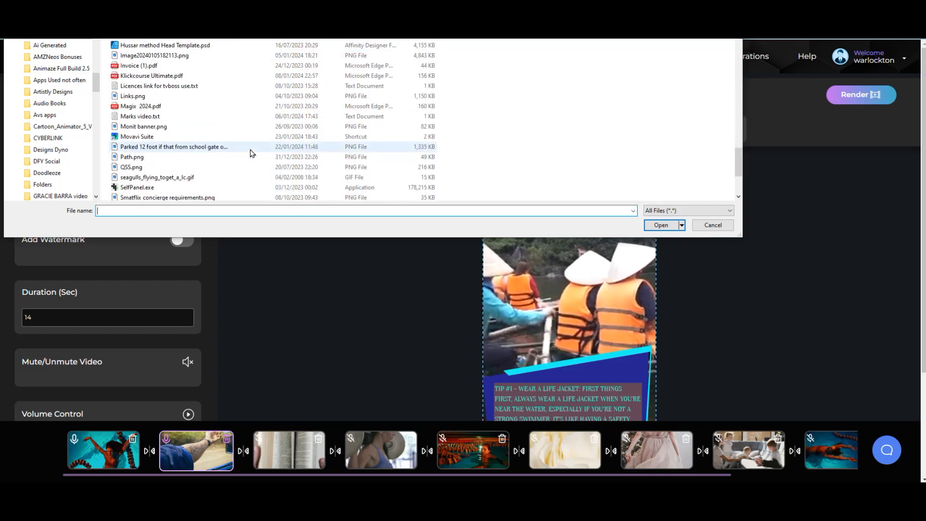
{"action": "scroll", "coordinate": [249, 145], "scroll_direction": "down", "scroll_amount": 3}
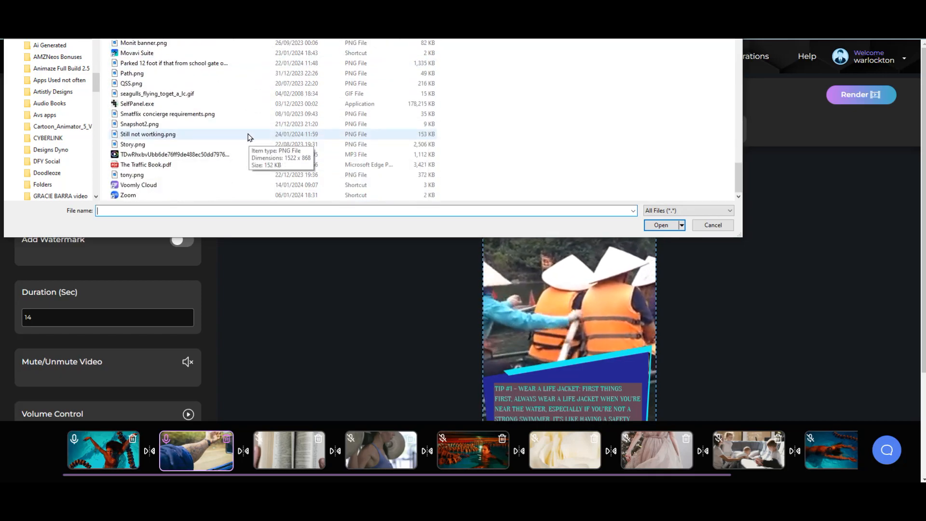
{"action": "scroll", "coordinate": [249, 137], "scroll_direction": "up", "scroll_amount": 10}
{"action": "scroll", "coordinate": [243, 127], "scroll_direction": "down", "scroll_amount": 5}
{"action": "scroll", "coordinate": [243, 125], "scroll_direction": "down", "scroll_amount": 4}
{"action": "scroll", "coordinate": [243, 126], "scroll_direction": "up", "scroll_amount": 4}
{"action": "scroll", "coordinate": [242, 137], "scroll_direction": "down", "scroll_amount": 4}
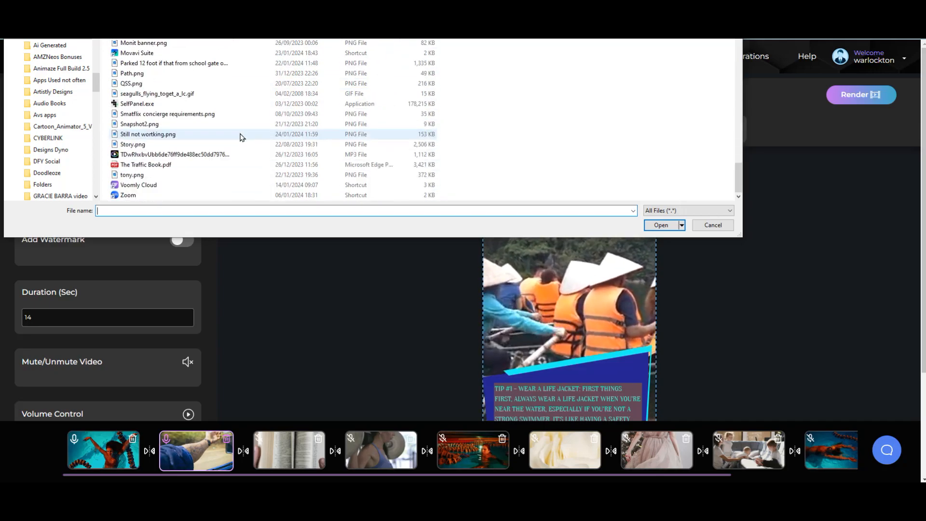
{"action": "scroll", "coordinate": [244, 161], "scroll_direction": "up", "scroll_amount": 5}
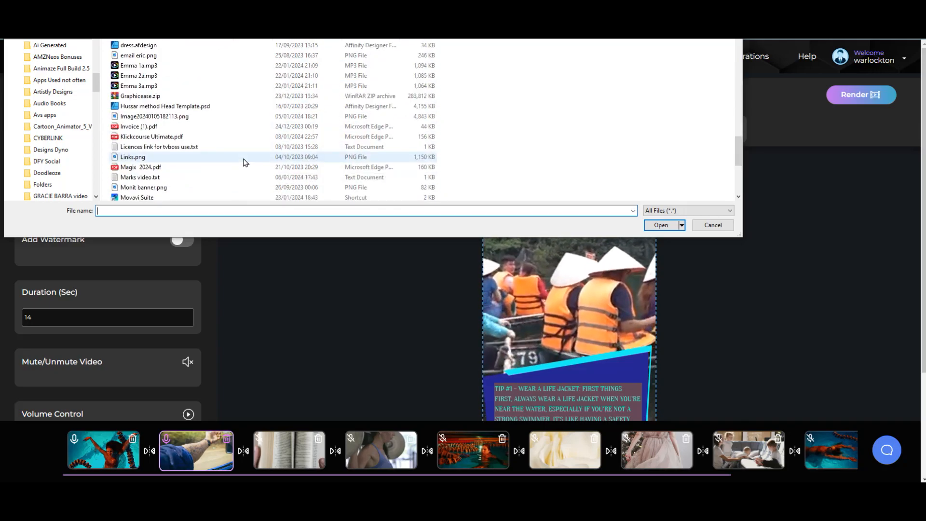
{"action": "scroll", "coordinate": [245, 161], "scroll_direction": "up", "scroll_amount": 5}
{"action": "scroll", "coordinate": [240, 124], "scroll_direction": "down", "scroll_amount": 5}
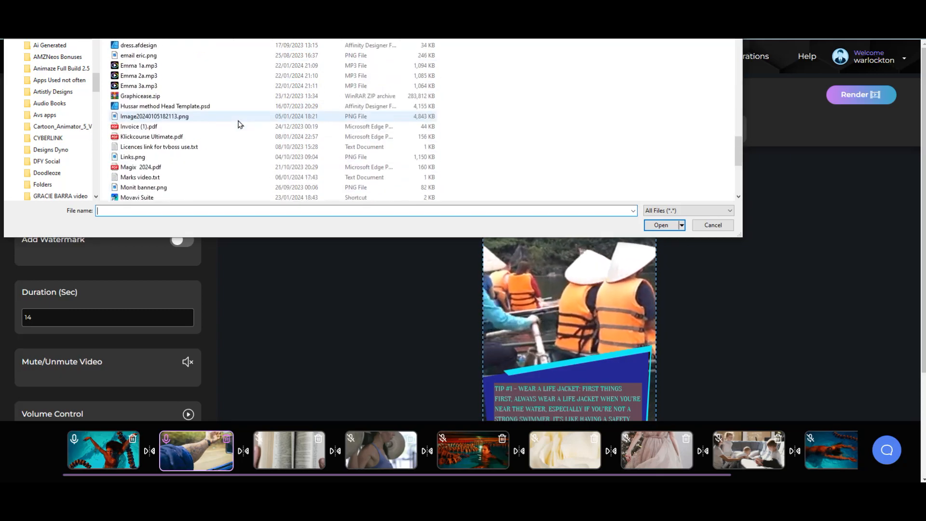
{"action": "scroll", "coordinate": [240, 124], "scroll_direction": "up", "scroll_amount": 10}
{"action": "scroll", "coordinate": [238, 126], "scroll_direction": "down", "scroll_amount": 5}
{"action": "scroll", "coordinate": [237, 127], "scroll_direction": "down", "scroll_amount": 5}
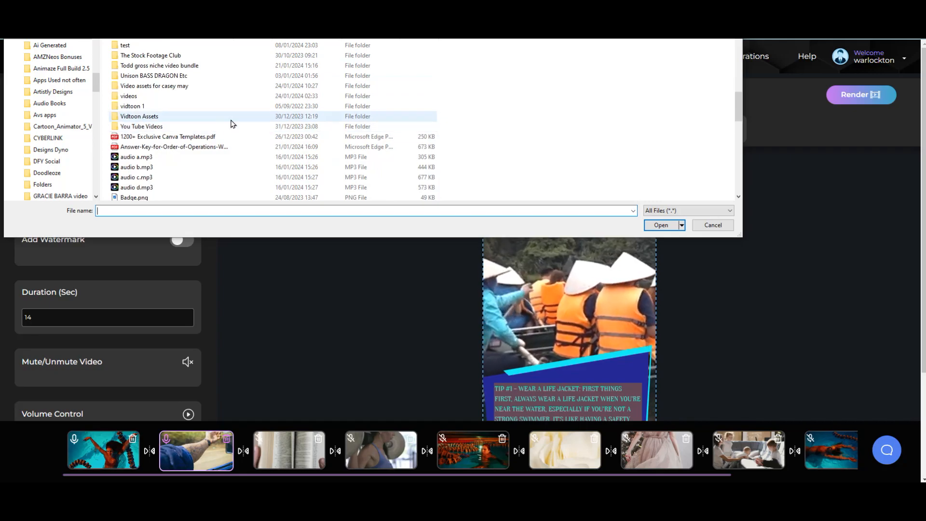
{"action": "double_click", "coordinate": [195, 126]}
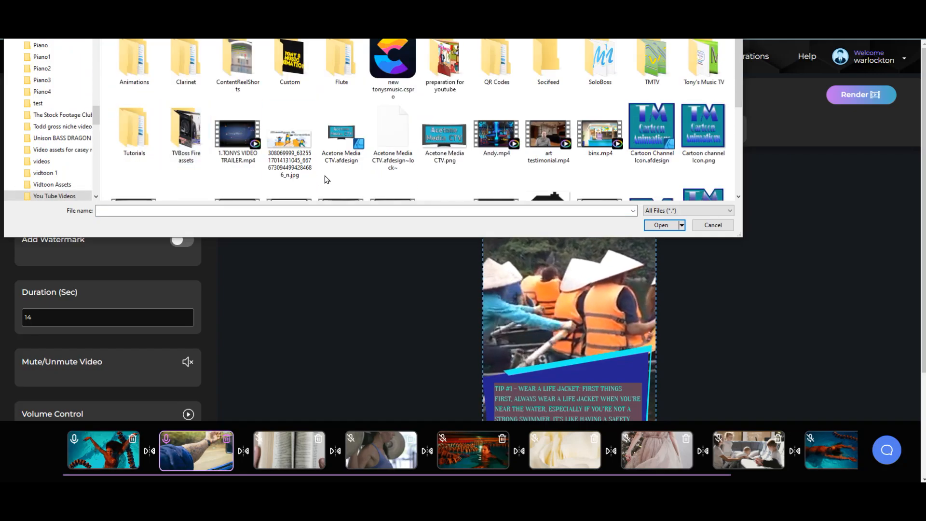
{"action": "scroll", "coordinate": [328, 179], "scroll_direction": "down", "scroll_amount": 3}
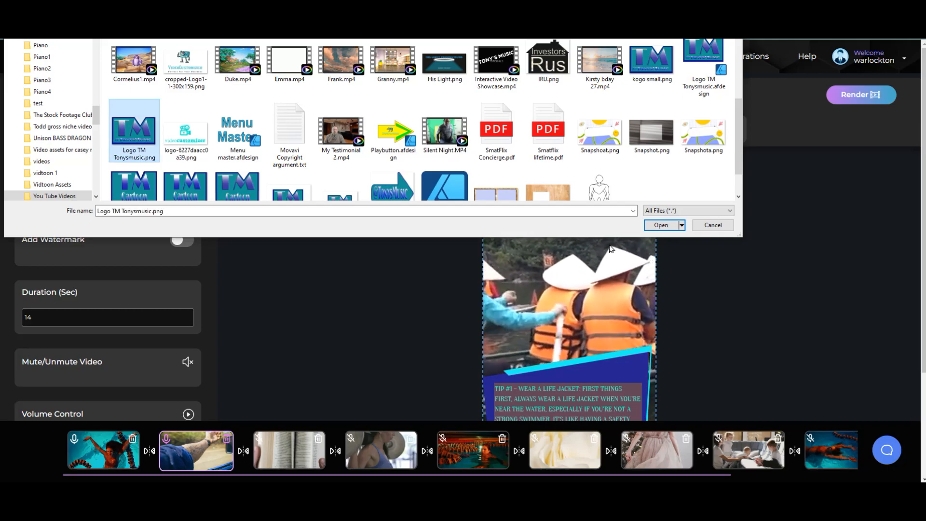
{"action": "left_click", "coordinate": [660, 229]}
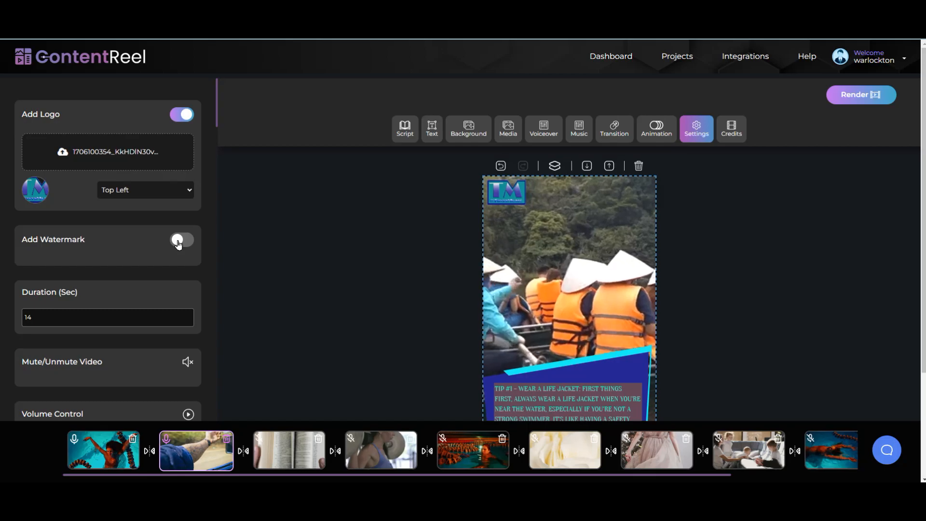
Step: Upload logo-6227daacc0a39.png as the watermark and place it at Bottom Right
{"action": "left_click", "coordinate": [178, 241]}
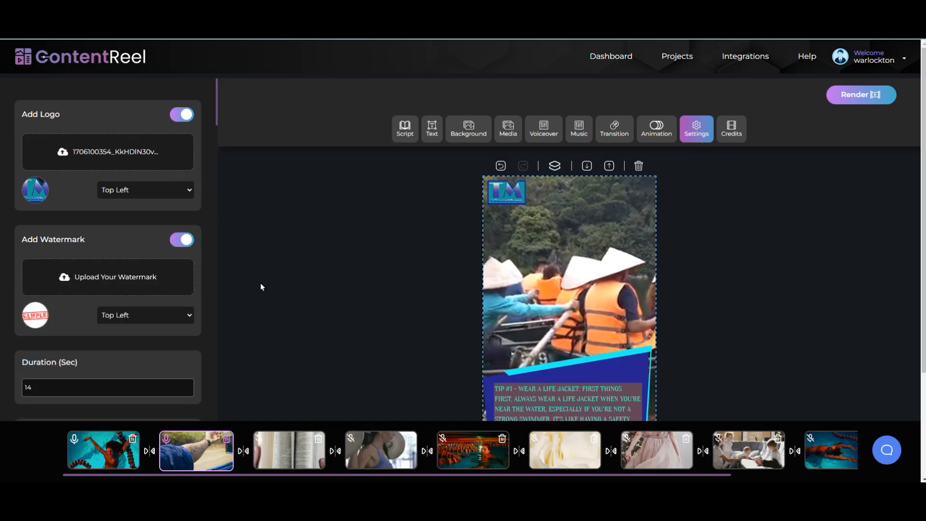
{"action": "scroll", "coordinate": [496, 157], "scroll_direction": "down", "scroll_amount": 5}
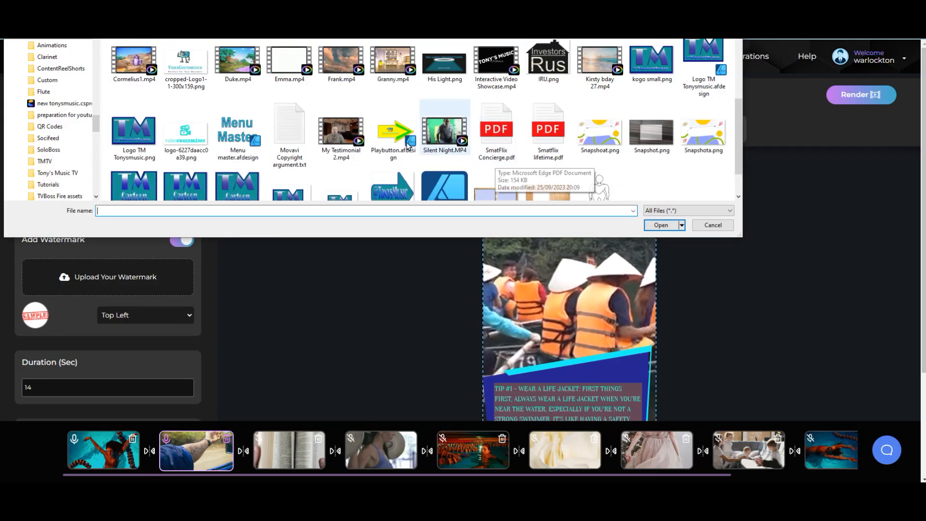
{"action": "left_click", "coordinate": [657, 225]}
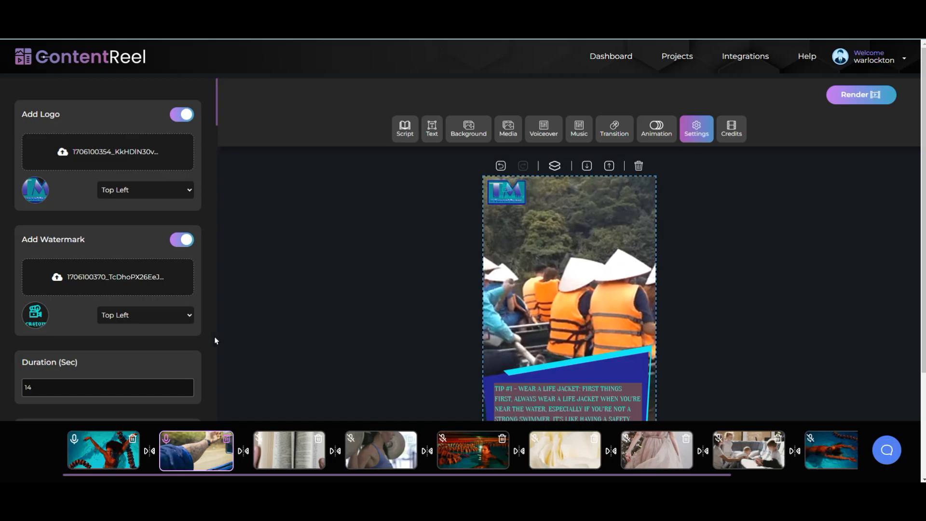
{"action": "left_click", "coordinate": [188, 321]}
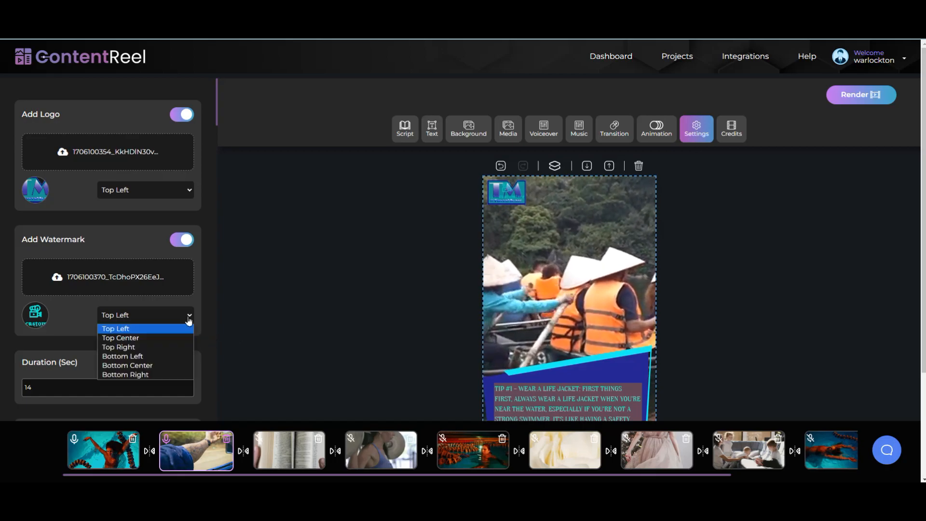
{"action": "left_click", "coordinate": [172, 375]}
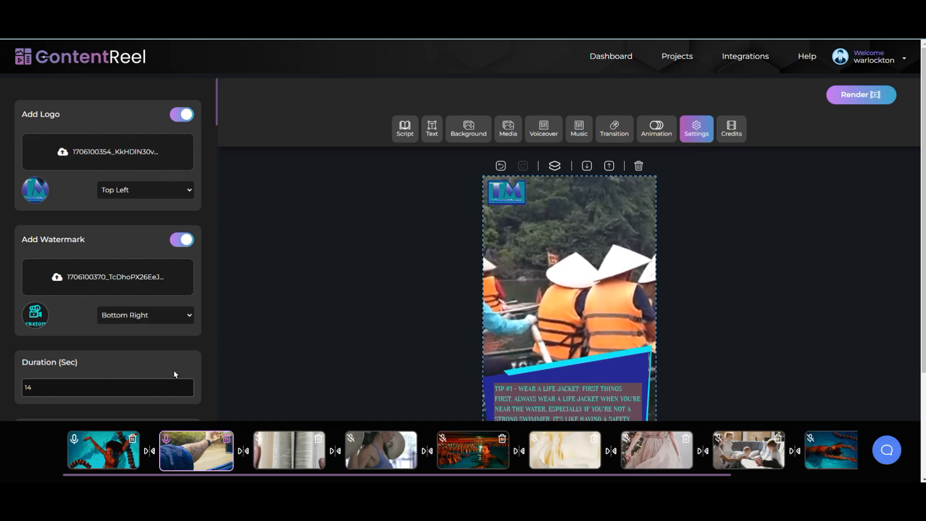
Step: Set the Music slider in Volume Control to 20% and preview the video's audio
{"action": "scroll", "coordinate": [361, 323], "scroll_direction": "down", "scroll_amount": 3}
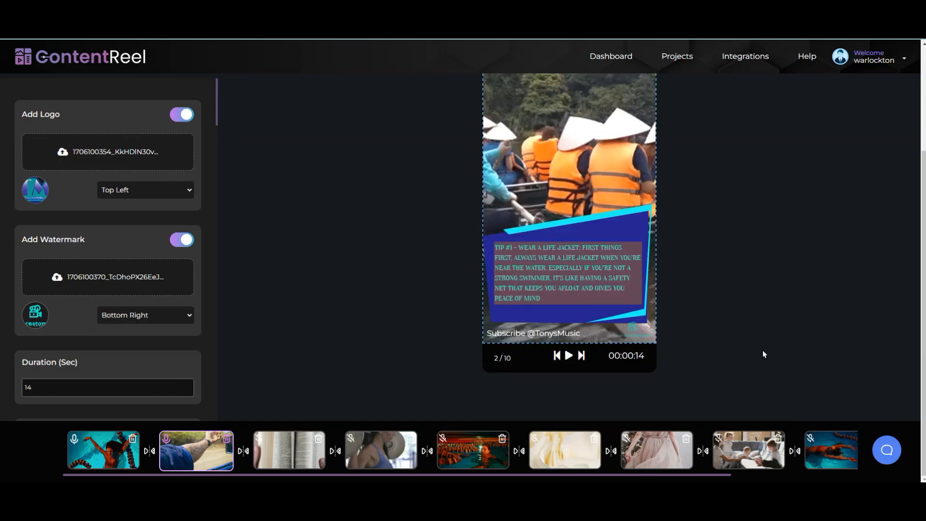
{"action": "scroll", "coordinate": [290, 343], "scroll_direction": "up", "scroll_amount": 3}
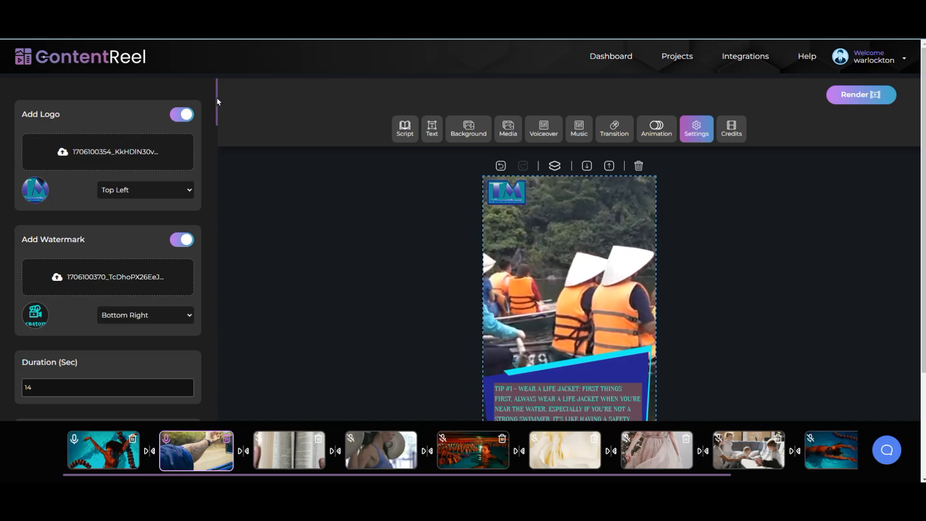
{"action": "left_click_drag", "start_coordinate": [215, 114], "coordinate": [216, 152]}
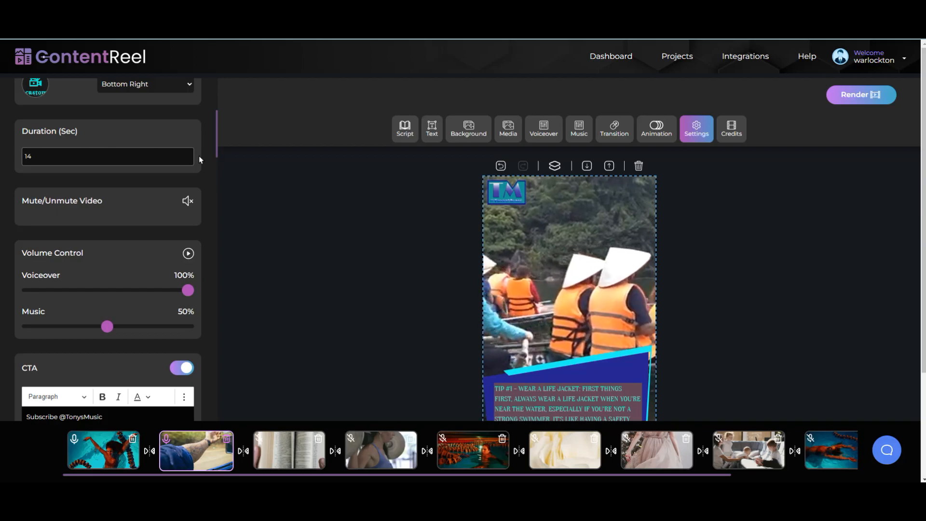
{"action": "scroll", "coordinate": [216, 137], "scroll_direction": "down", "scroll_amount": 2}
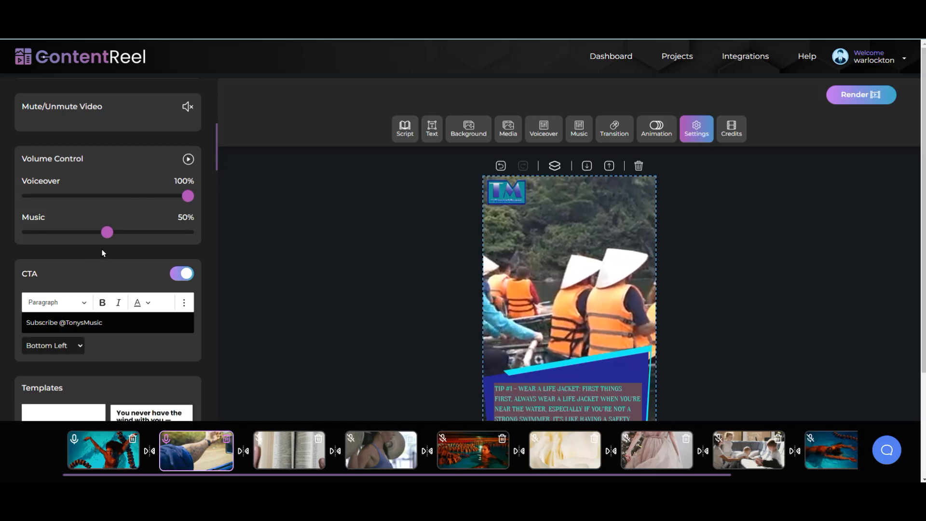
{"action": "left_click_drag", "start_coordinate": [108, 239], "coordinate": [59, 242]}
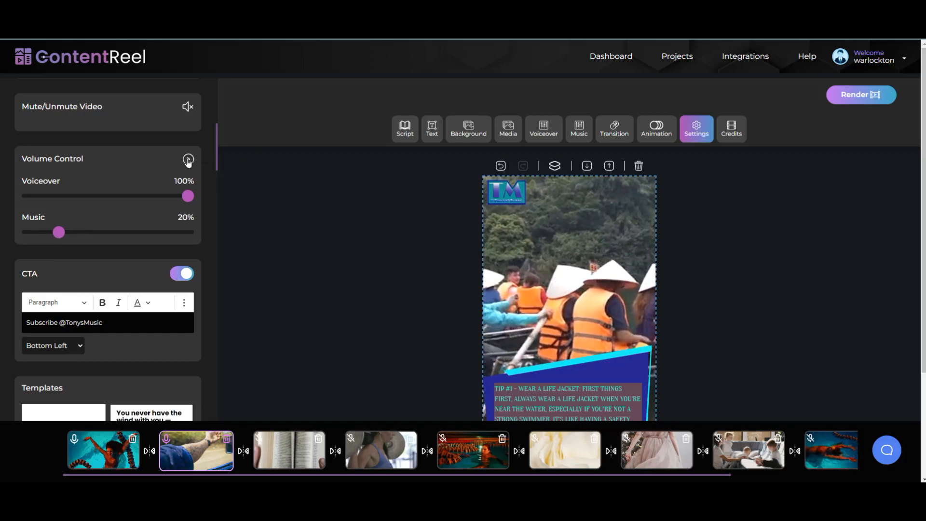
{"action": "left_click", "coordinate": [114, 438]}
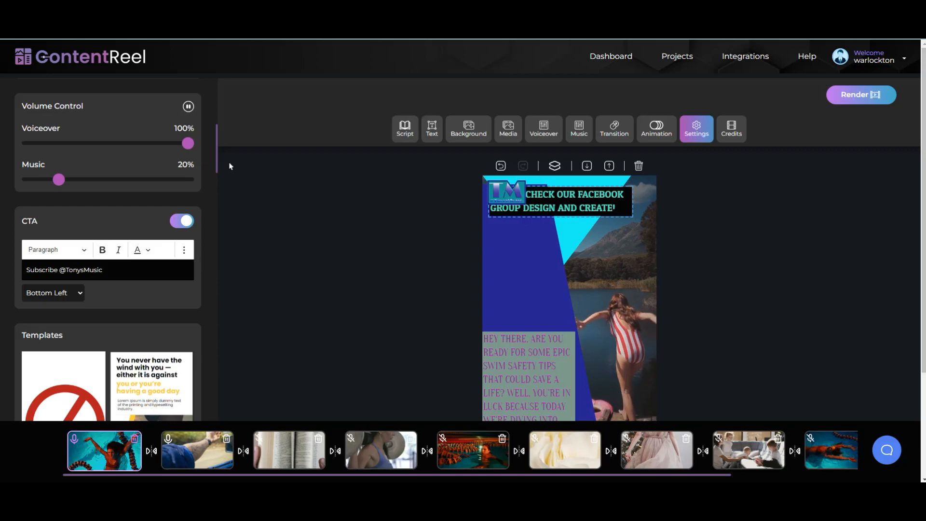
Step: Review the settings: voiceover 100%, music 20%, and the Subscribe CTA at Bottom Left
{"action": "left_click_drag", "start_coordinate": [218, 148], "coordinate": [214, 203]}
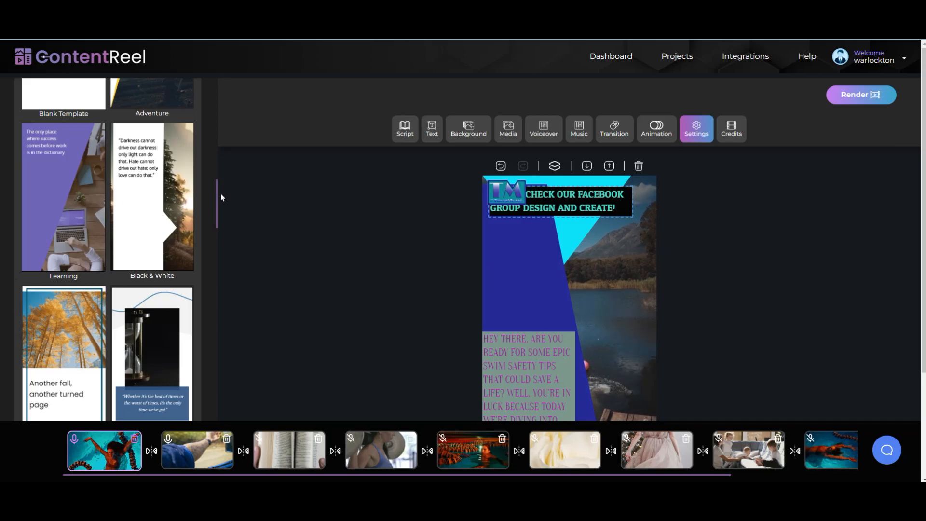
{"action": "left_click_drag", "start_coordinate": [216, 202], "coordinate": [221, 83]}
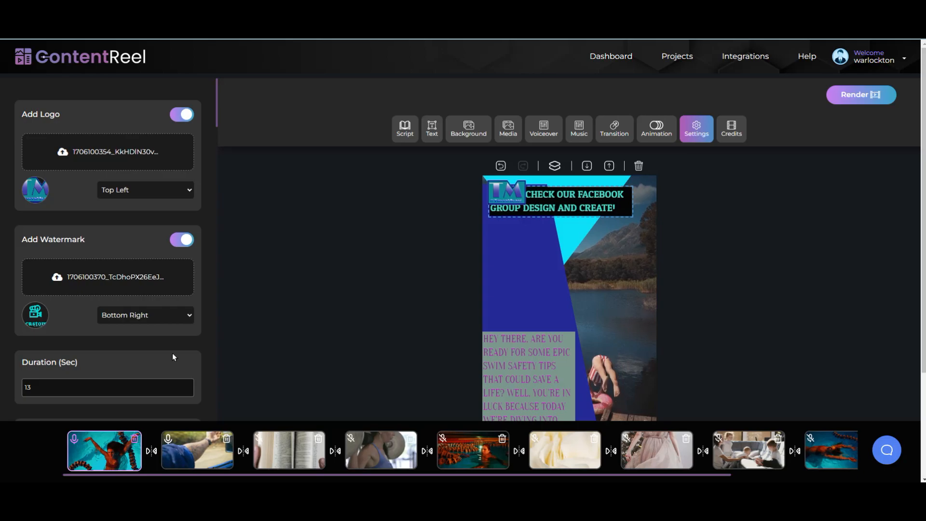
{"action": "mouse_move", "coordinate": [217, 117]}
{"action": "left_mouse_down"}
{"action": "mouse_move", "coordinate": [220, 145]}
{"action": "mouse_move", "coordinate": [221, 132]}
{"action": "left_mouse_up"}
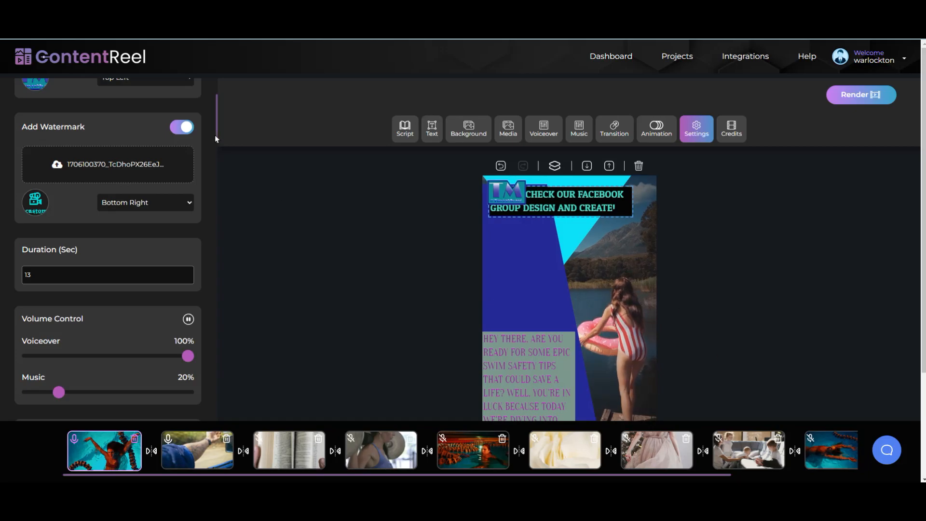
{"action": "left_click_drag", "start_coordinate": [217, 135], "coordinate": [218, 161]}
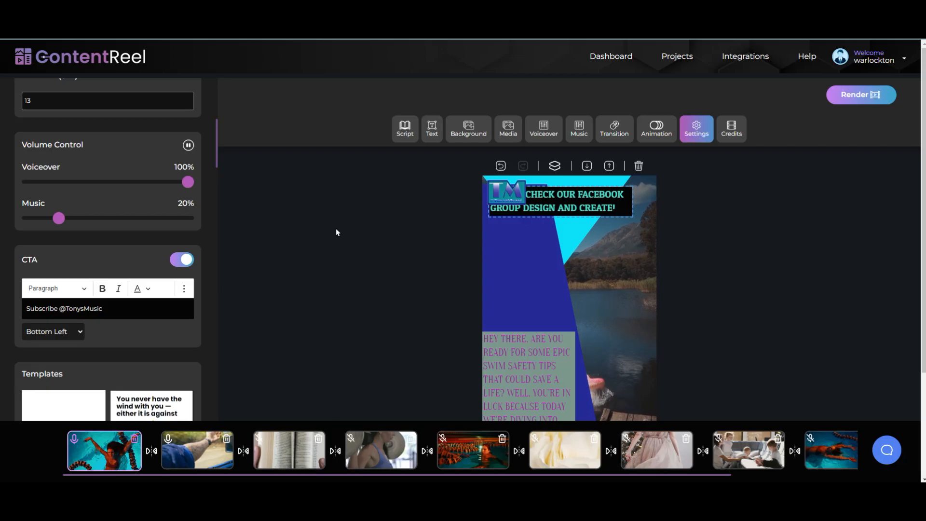
Step: Show the Credits panel with its Intro and Outro toggles
{"action": "left_click", "coordinate": [731, 136]}
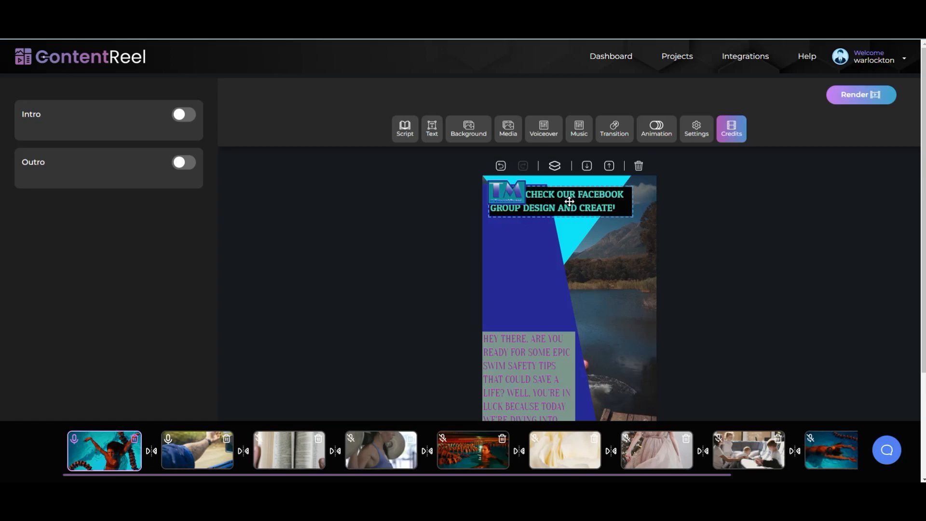
Step: Move the 'Please check our Facebook group' text below the logo, then review scenes 1 and 2
{"action": "left_click_drag", "start_coordinate": [574, 210], "coordinate": [576, 241]}
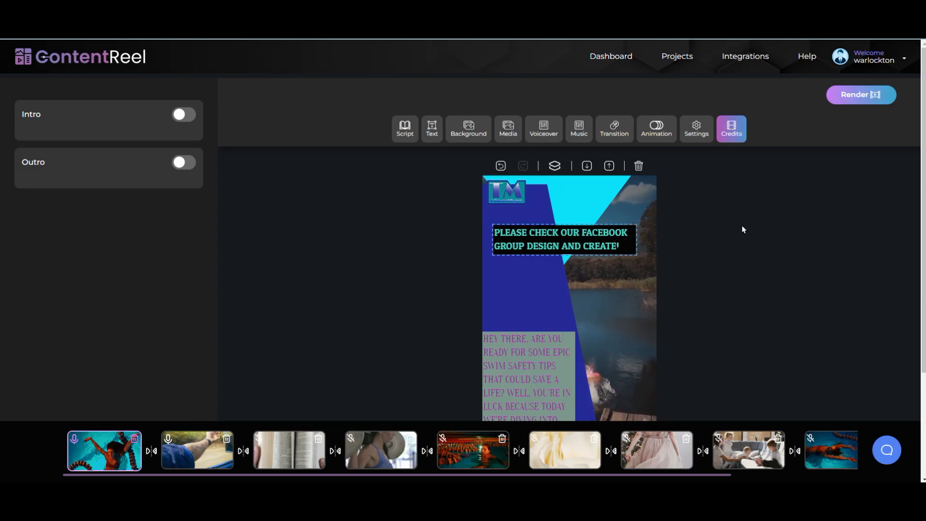
{"action": "left_click_drag", "start_coordinate": [585, 245], "coordinate": [585, 244]}
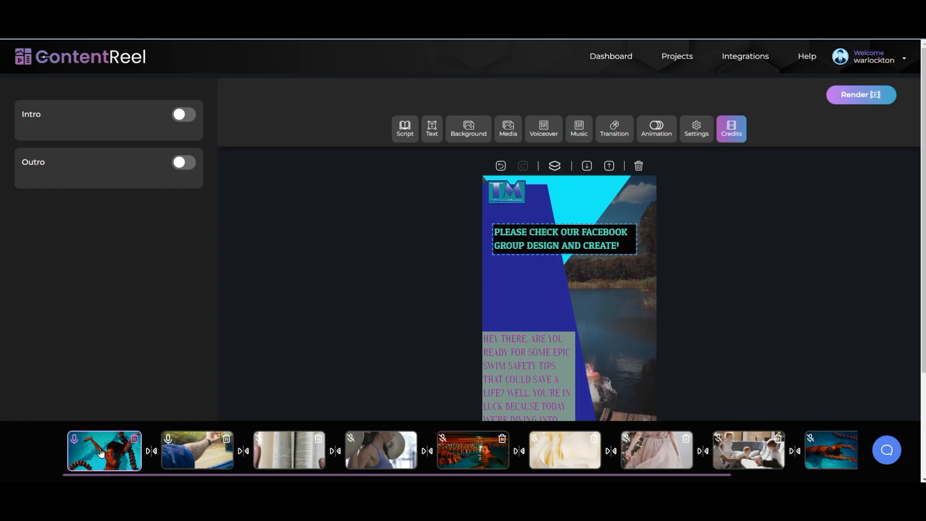
{"action": "left_click", "coordinate": [179, 453]}
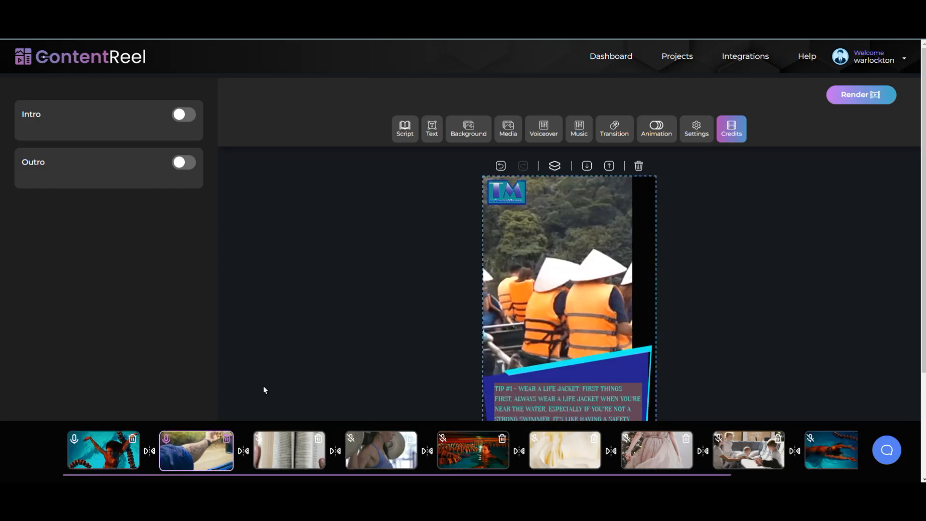
{"action": "left_click", "coordinate": [114, 456]}
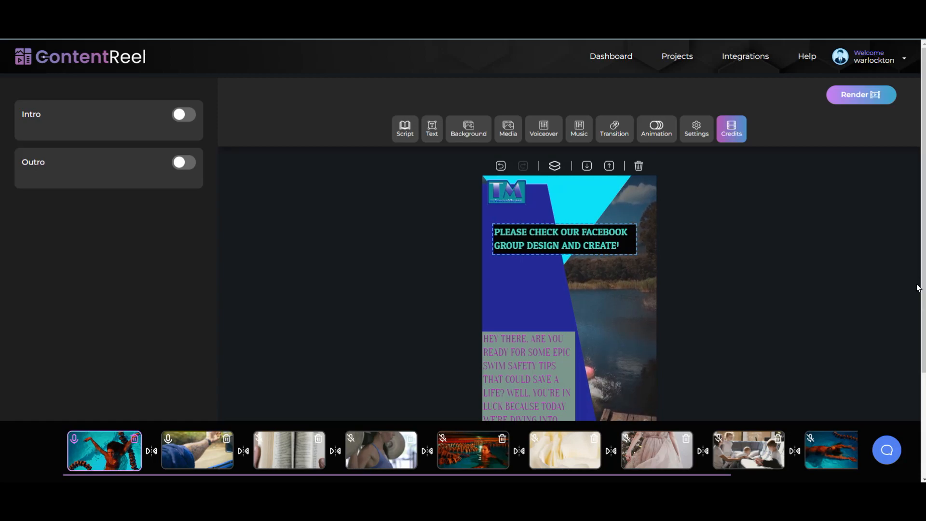
{"action": "scroll", "coordinate": [923, 286], "scroll_direction": "down", "scroll_amount": 2}
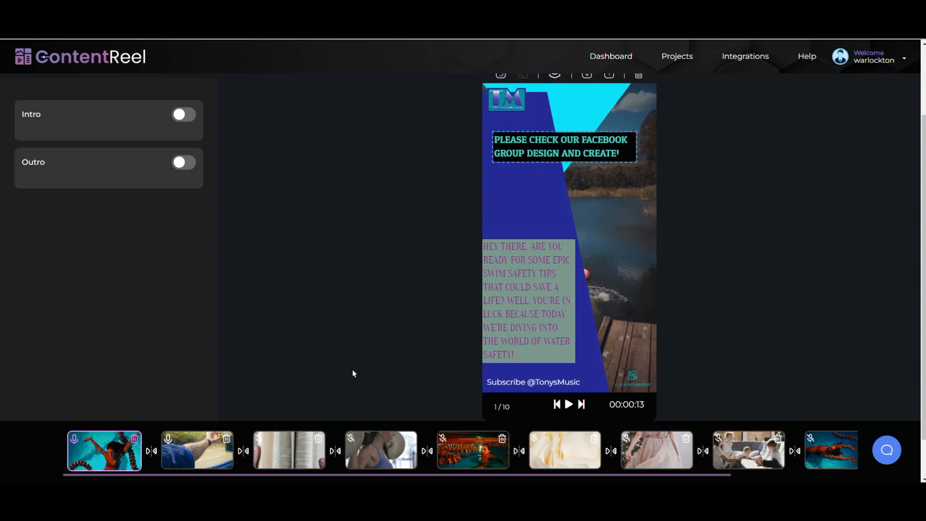
Step: Select the open-book thumbnail for slide 3, the Tip #2 Learn Basic CPR scene
{"action": "left_click", "coordinate": [276, 463]}
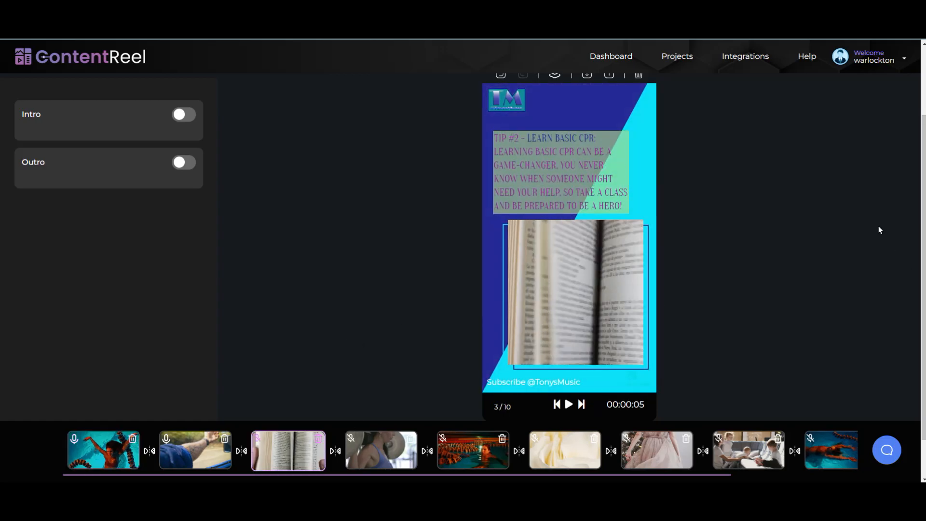
{"action": "scroll", "coordinate": [349, 251], "scroll_direction": "up", "scroll_amount": 2}
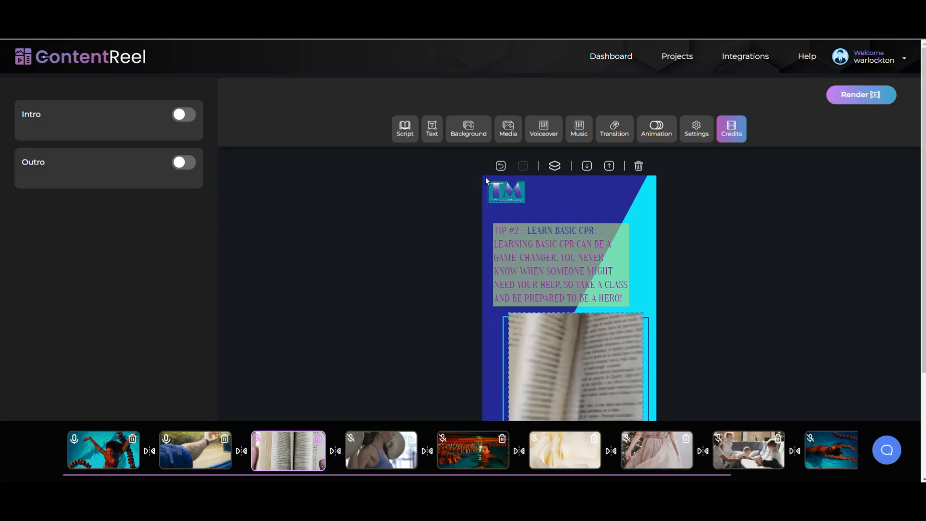
Step: Search stock videos for 'Cpr' and use the man-performing-CPR clip on slide 3
{"action": "left_click", "coordinate": [508, 135]}
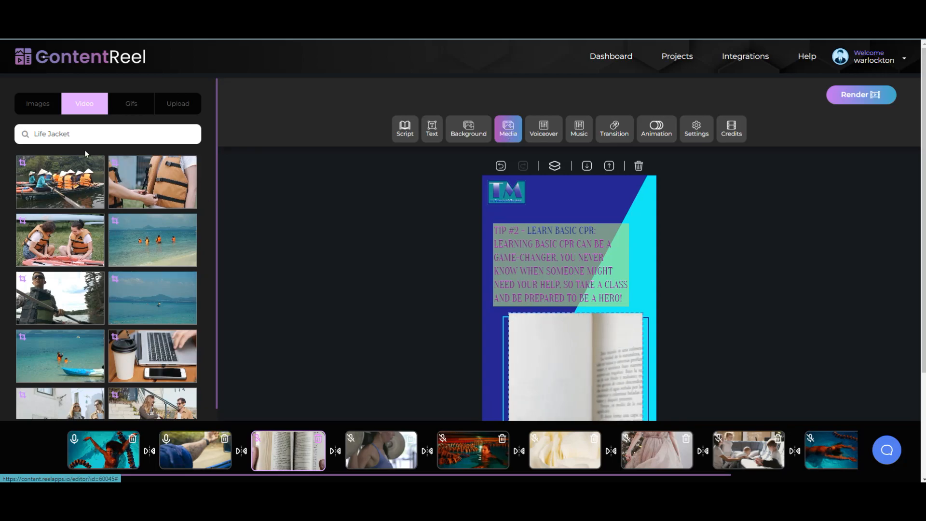
{"action": "left_click_drag", "start_coordinate": [83, 133], "coordinate": [27, 137]}
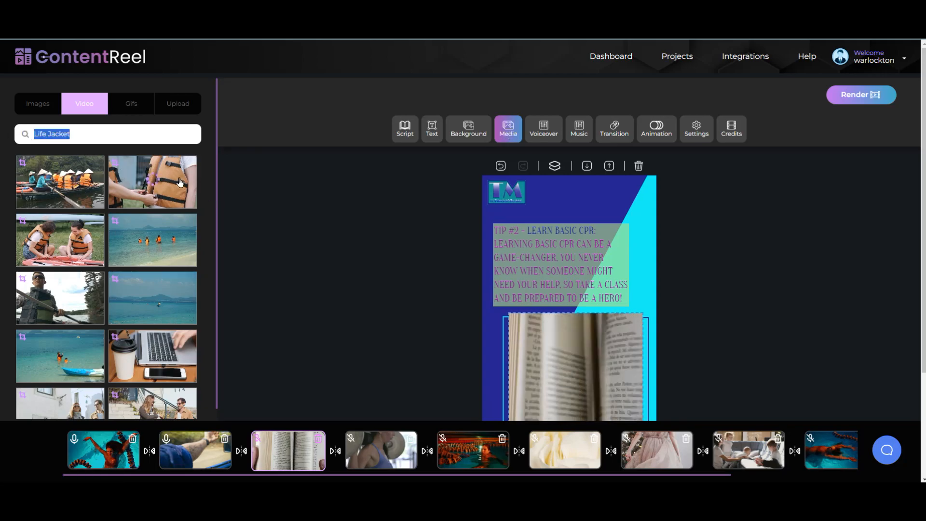
{"action": "type", "text": "Cpr"}
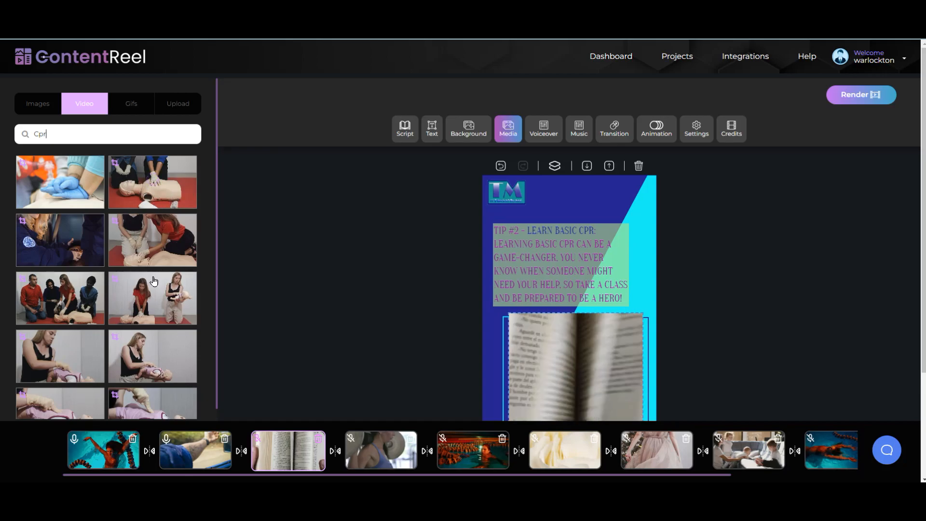
{"action": "scroll", "coordinate": [154, 280], "scroll_direction": "down", "scroll_amount": 5}
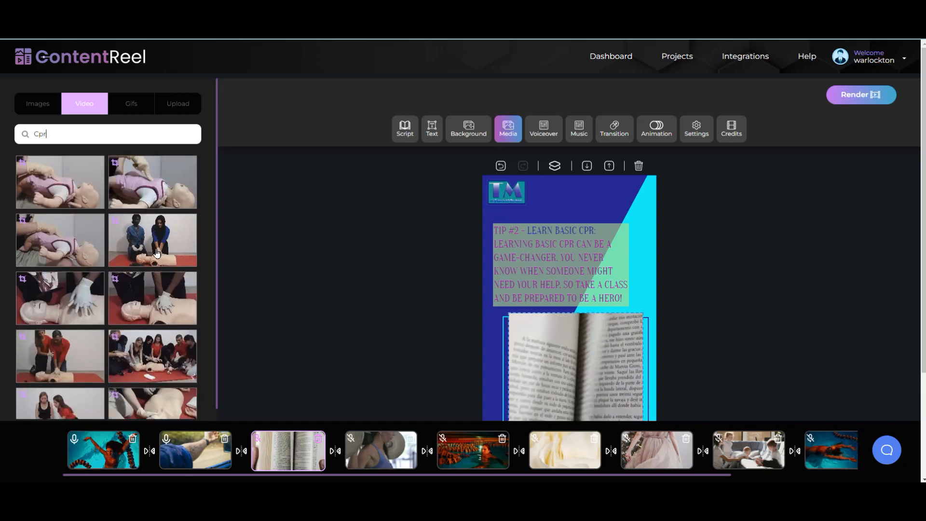
{"action": "scroll", "coordinate": [169, 248], "scroll_direction": "up", "scroll_amount": 3}
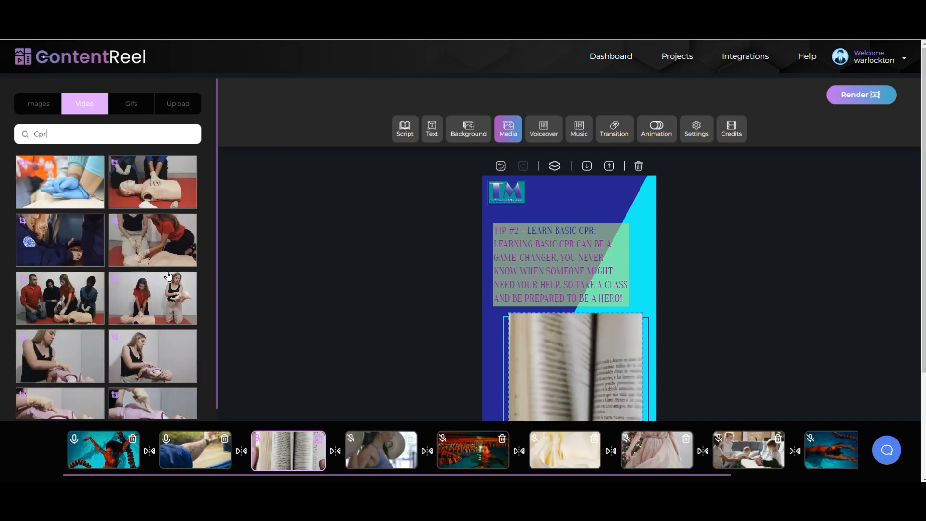
{"action": "scroll", "coordinate": [153, 275], "scroll_direction": "down", "scroll_amount": 5}
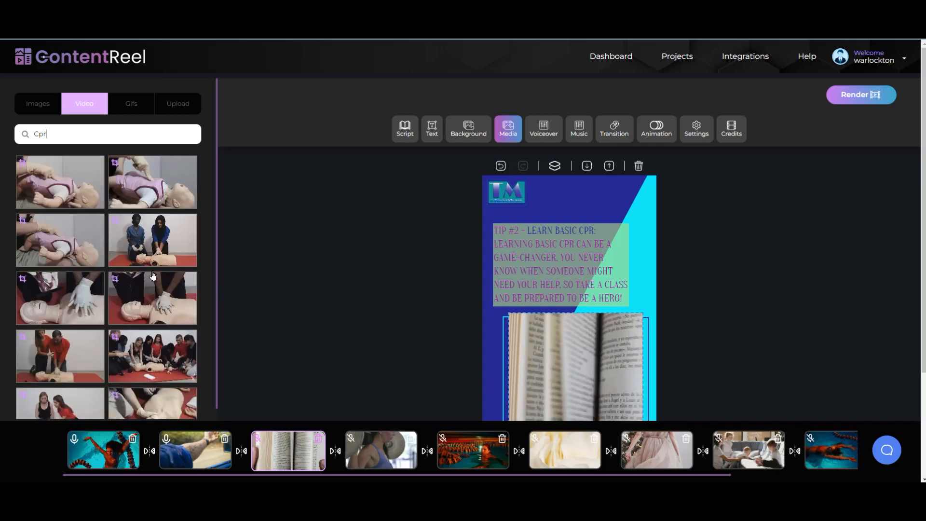
{"action": "scroll", "coordinate": [153, 275], "scroll_direction": "down", "scroll_amount": 3}
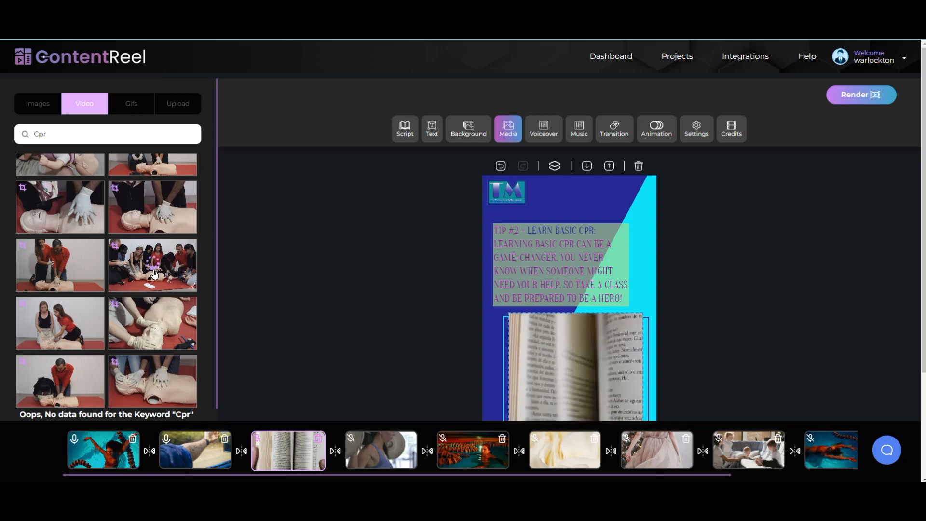
{"action": "left_click", "coordinate": [45, 392]}
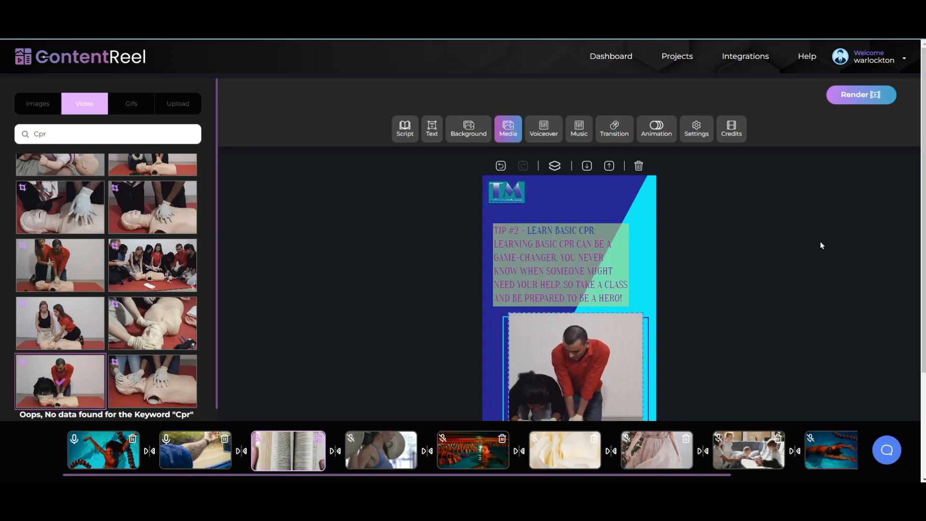
Step: Open slide 4, the Tip #3 Recognize Dangerous Currents scene
{"action": "scroll", "coordinate": [923, 211], "scroll_direction": "down", "scroll_amount": 3}
{"action": "scroll", "coordinate": [922, 211], "scroll_direction": "up", "scroll_amount": 2}
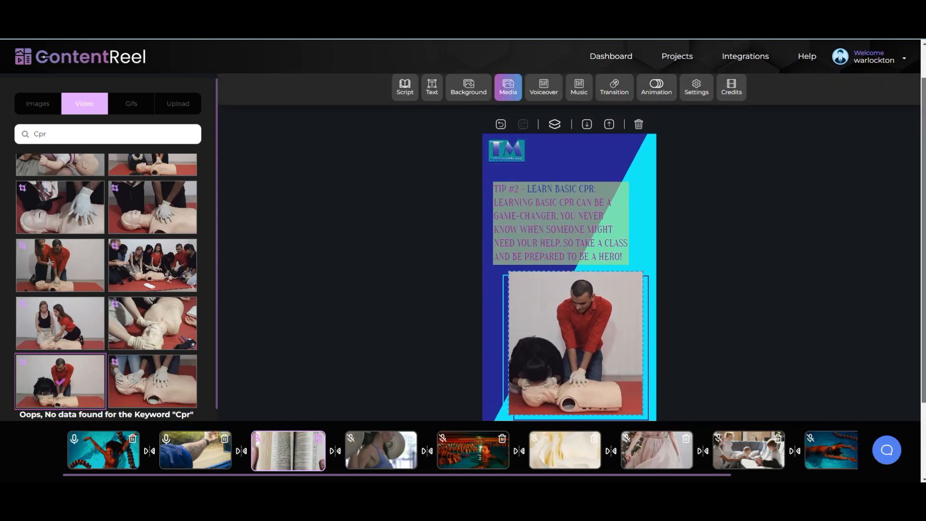
{"action": "scroll", "coordinate": [434, 386], "scroll_direction": "down", "scroll_amount": 1}
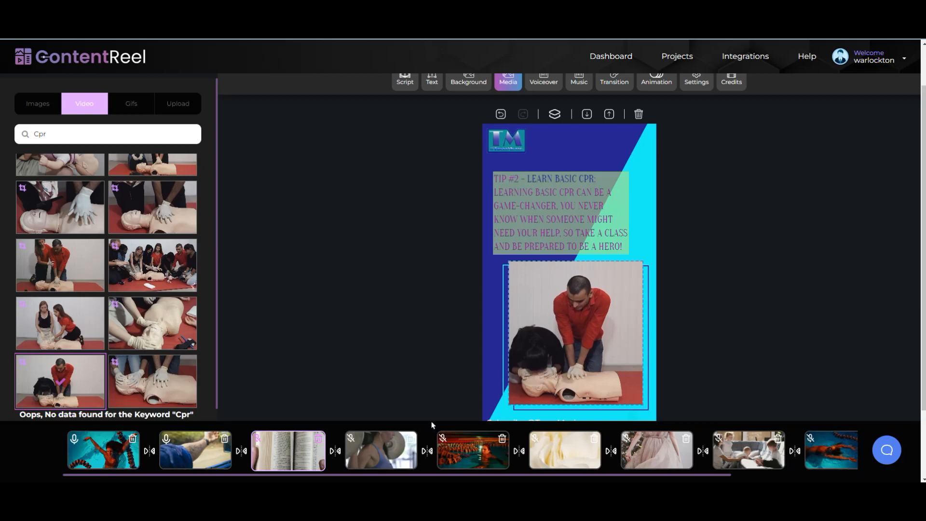
{"action": "left_click", "coordinate": [384, 451]}
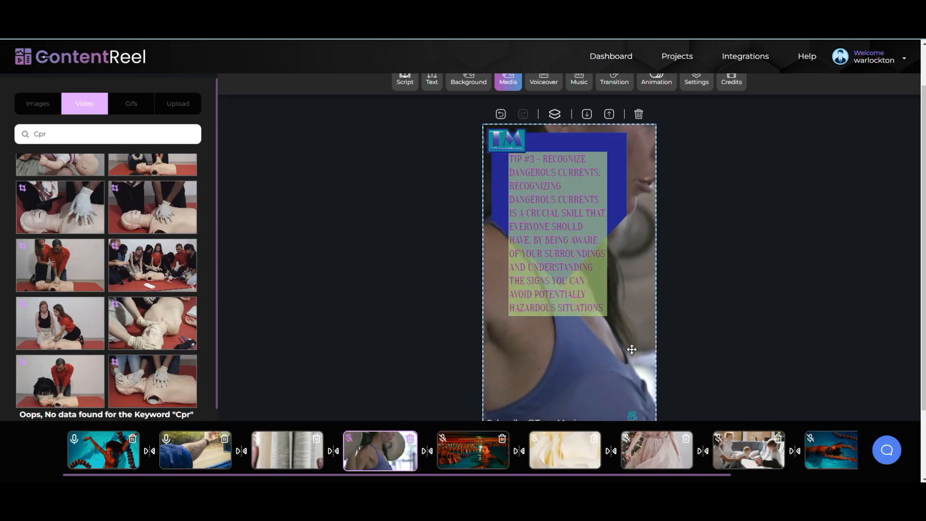
Step: Replace the stock video search with 'danger aware' and browse the resulting clips
{"action": "left_click", "coordinate": [56, 133]}
{"action": "key", "text": "ctrl+a"}
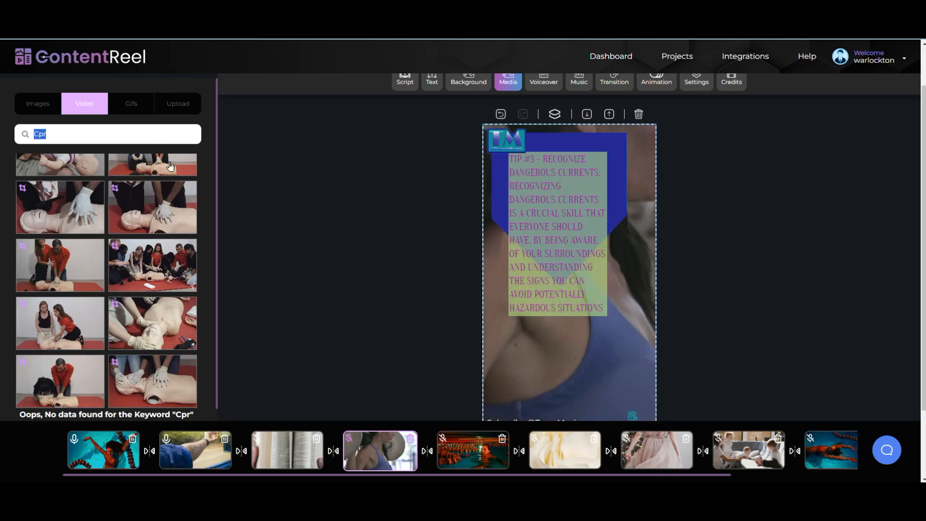
{"action": "type", "text": "da"}
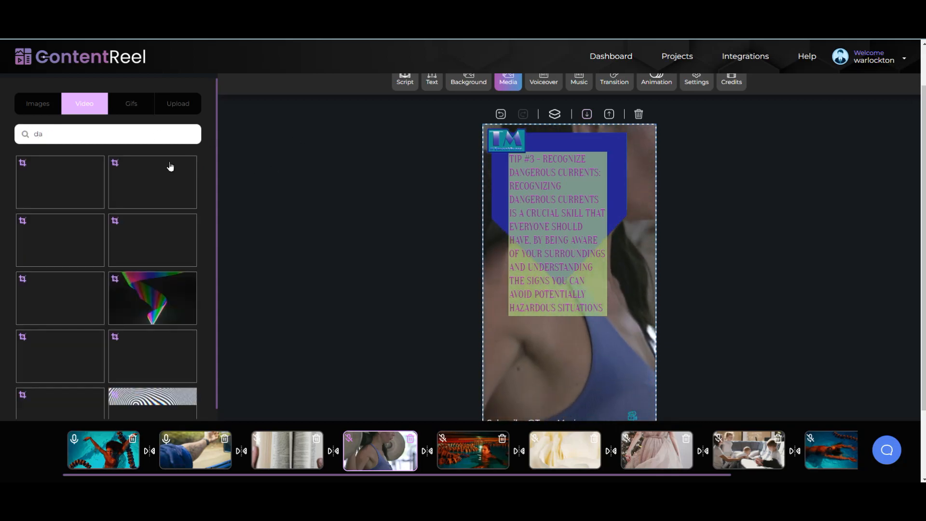
{"action": "type", "text": "nger"}
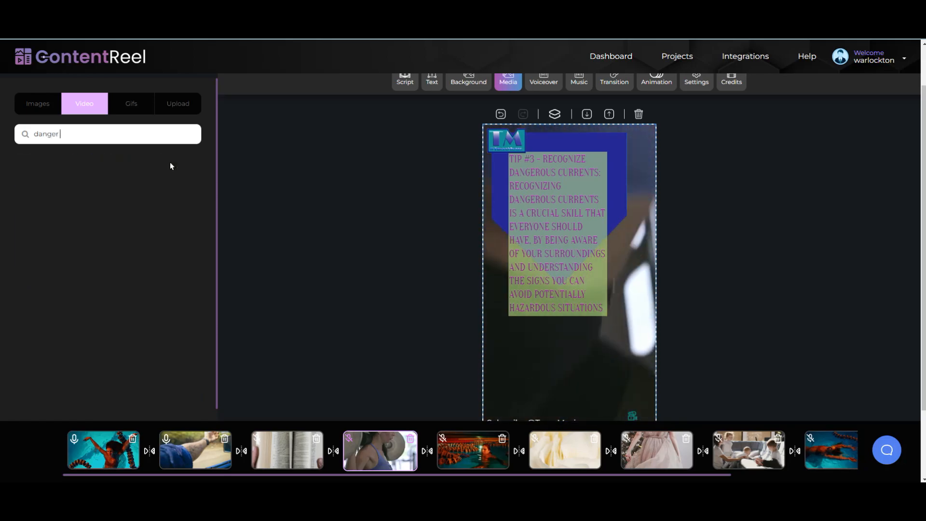
{"action": "type", "text": " aware"}
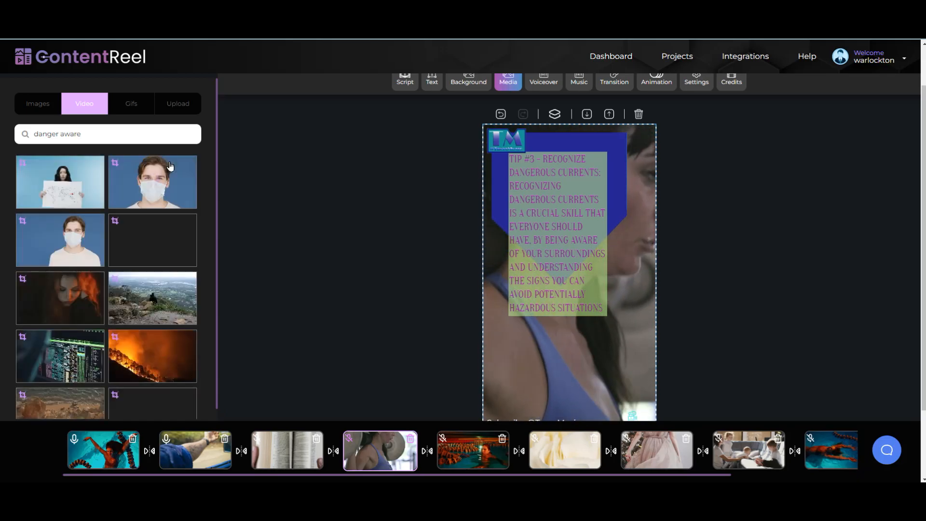
{"action": "scroll", "coordinate": [159, 220], "scroll_direction": "down", "scroll_amount": 10}
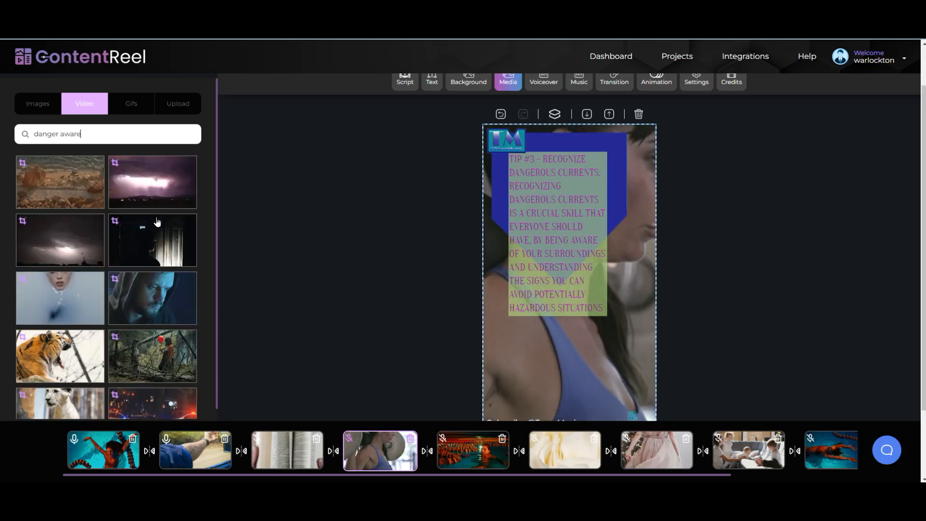
{"action": "scroll", "coordinate": [157, 221], "scroll_direction": "down", "scroll_amount": 5}
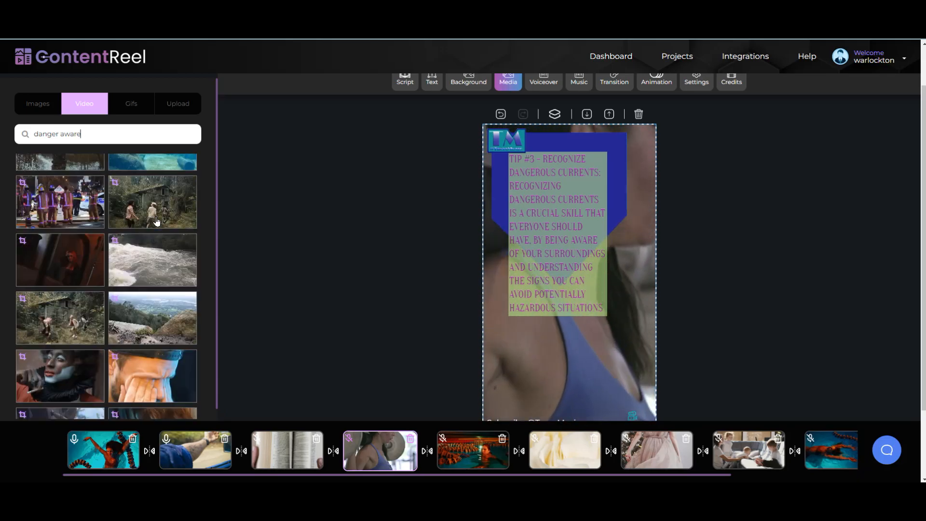
{"action": "scroll", "coordinate": [157, 221], "scroll_direction": "down", "scroll_amount": 6}
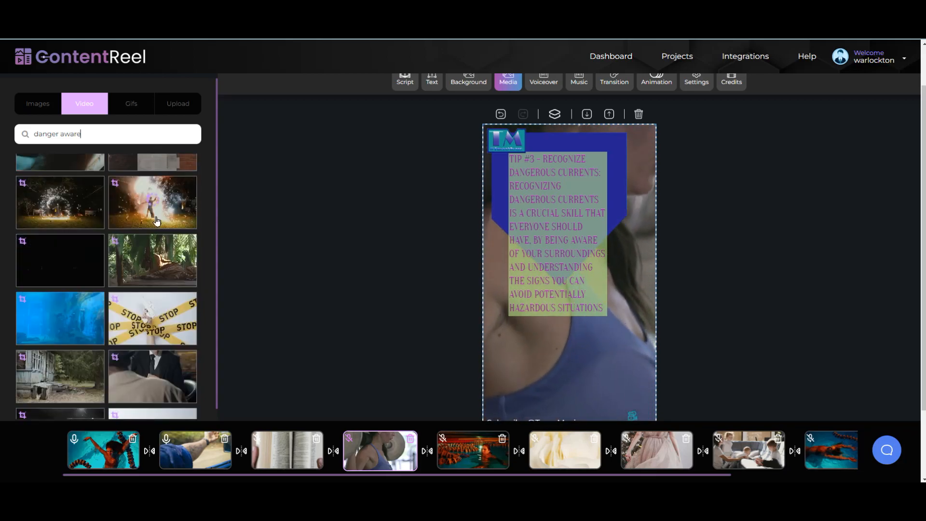
{"action": "scroll", "coordinate": [156, 221], "scroll_direction": "down", "scroll_amount": 10}
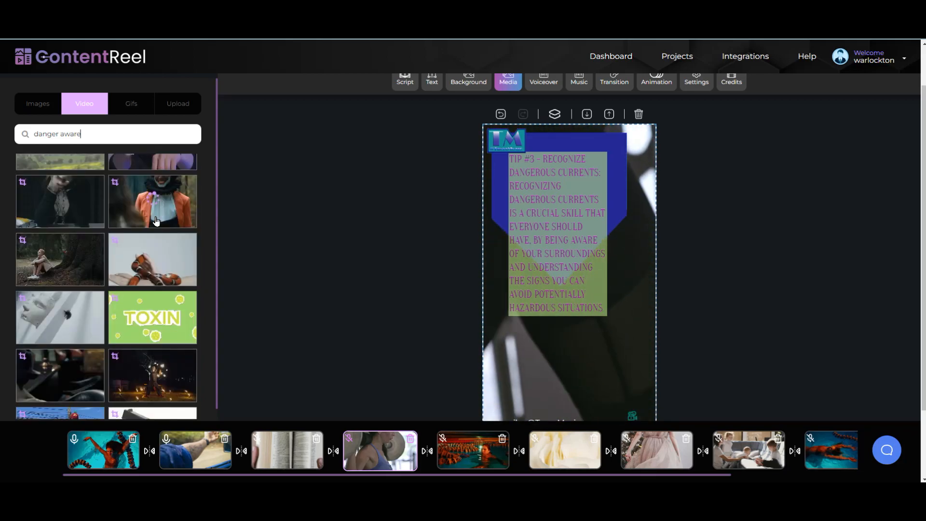
{"action": "scroll", "coordinate": [156, 221], "scroll_direction": "down", "scroll_amount": 8}
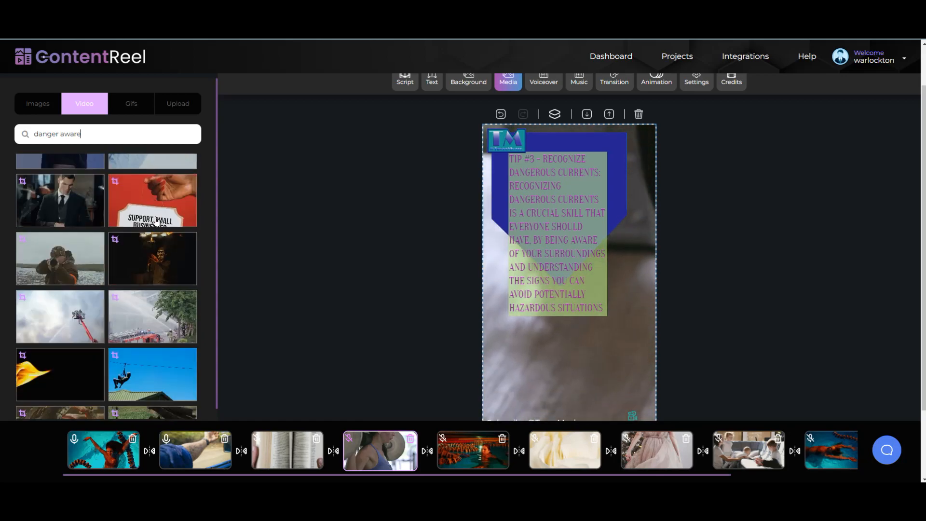
{"action": "scroll", "coordinate": [156, 221], "scroll_direction": "down", "scroll_amount": 3}
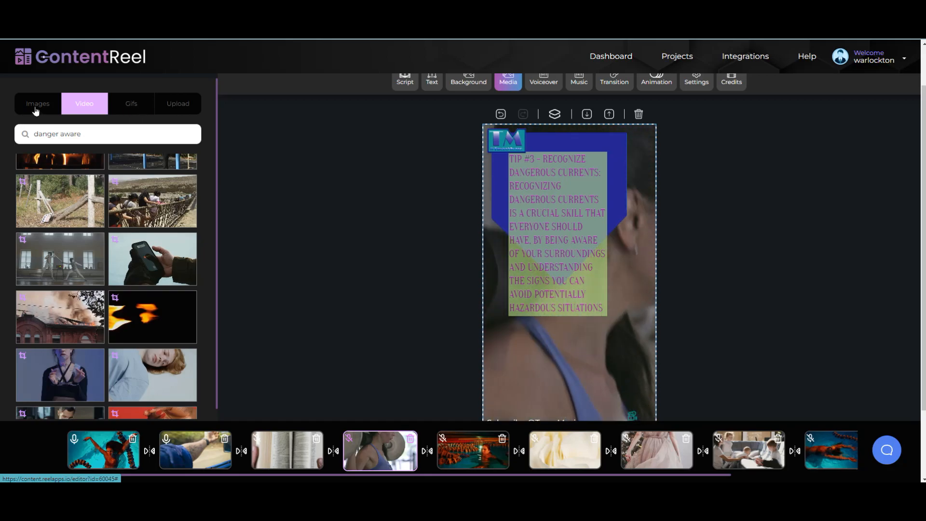
Step: From the uploaded-media section, start a video upload and navigate the file picker to the My Book (I:) drive
{"action": "left_click", "coordinate": [180, 104]}
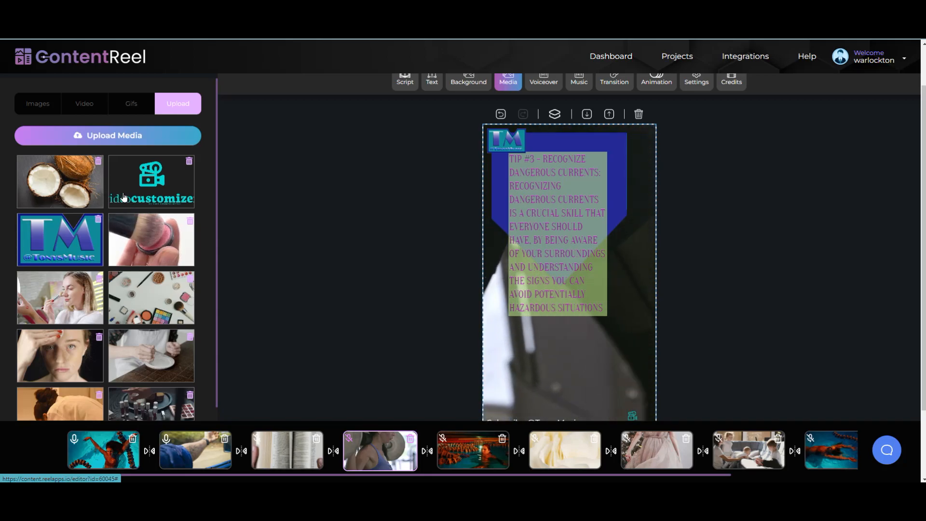
{"action": "scroll", "coordinate": [125, 197], "scroll_direction": "down", "scroll_amount": 3}
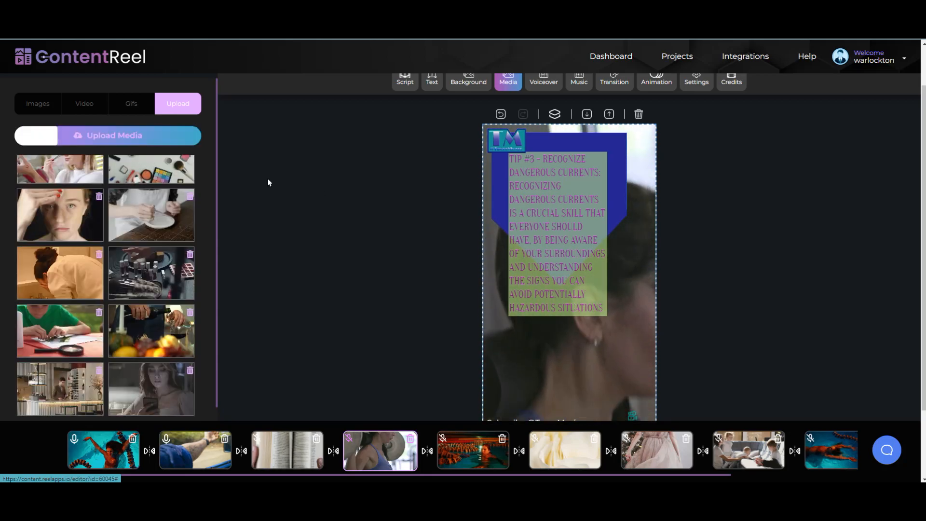
{"action": "left_click", "coordinate": [90, 137]}
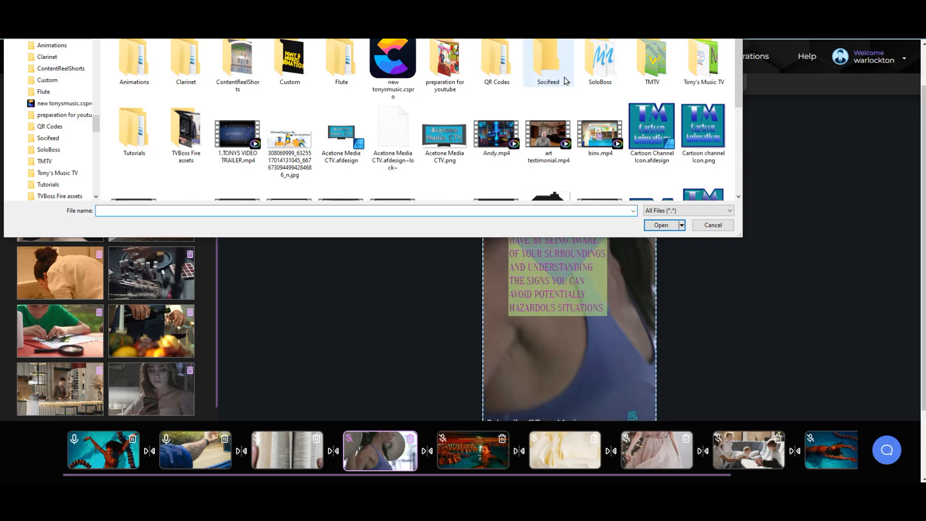
{"action": "left_click_drag", "start_coordinate": [517, 0], "coordinate": [558, 48]}
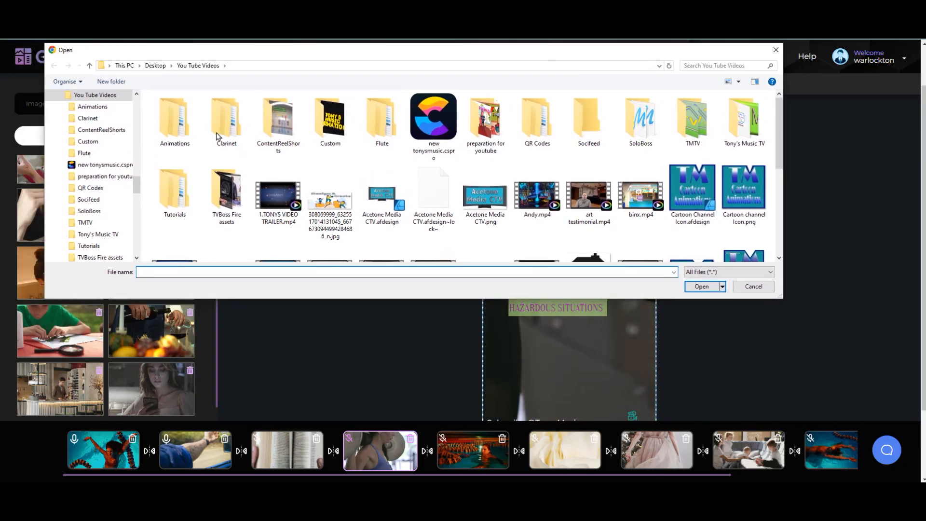
{"action": "left_click", "coordinate": [129, 66]}
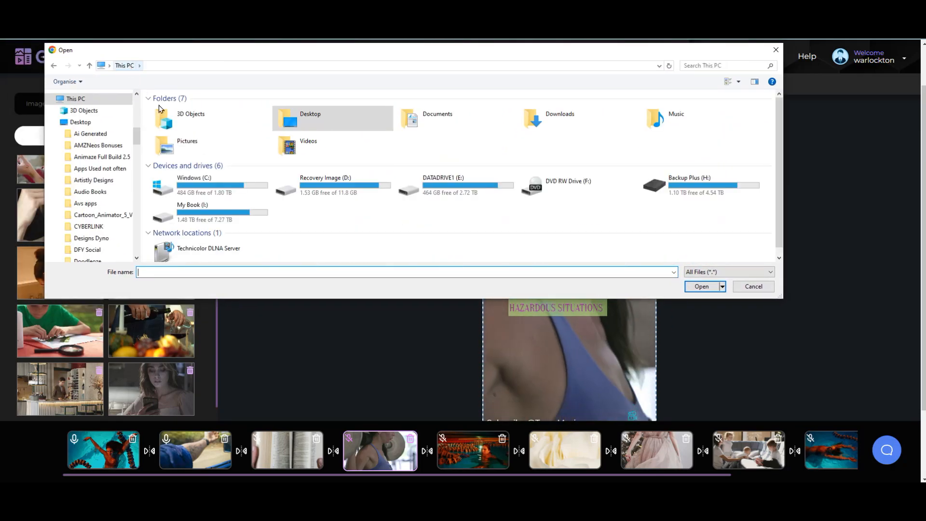
{"action": "double_click", "coordinate": [200, 212]}
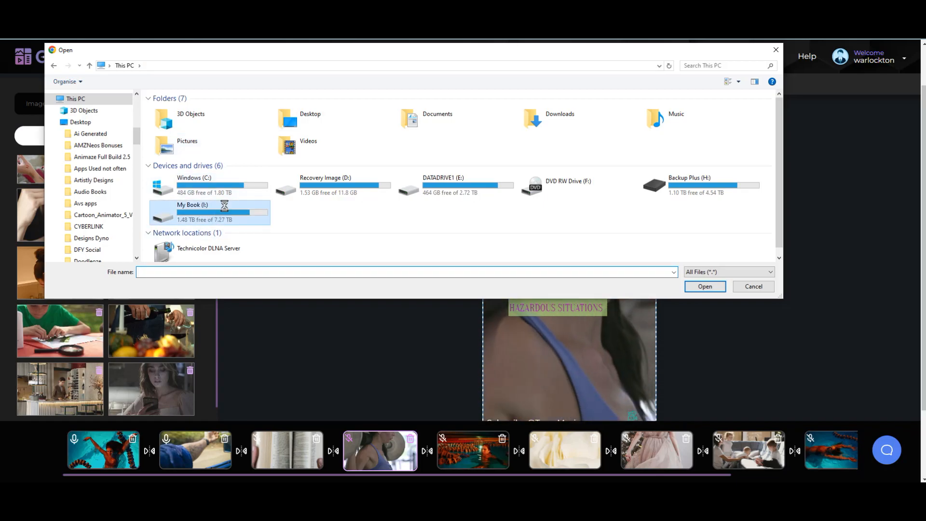
Step: Browse the My Book (I:) folders, looking into Video Files and returning to the drive
{"action": "scroll", "coordinate": [330, 123], "scroll_direction": "down", "scroll_amount": 20}
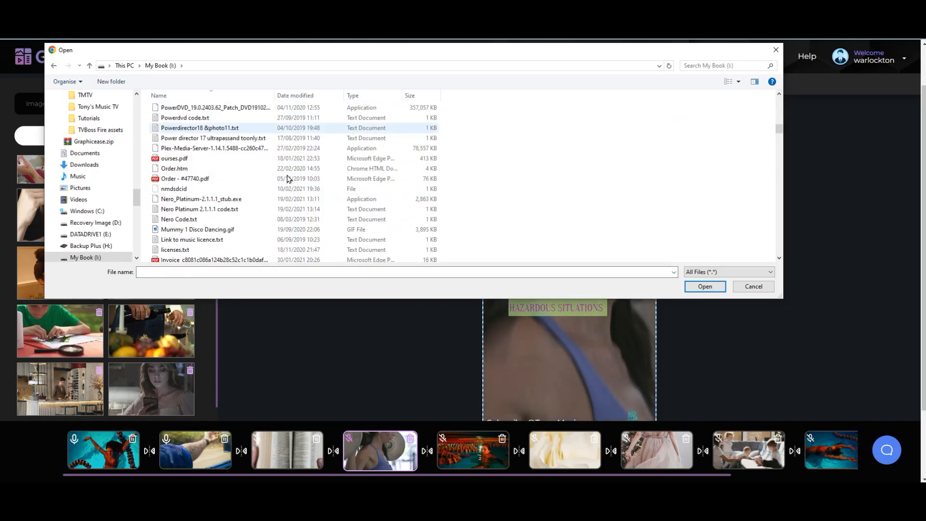
{"action": "scroll", "coordinate": [286, 178], "scroll_direction": "down", "scroll_amount": 20}
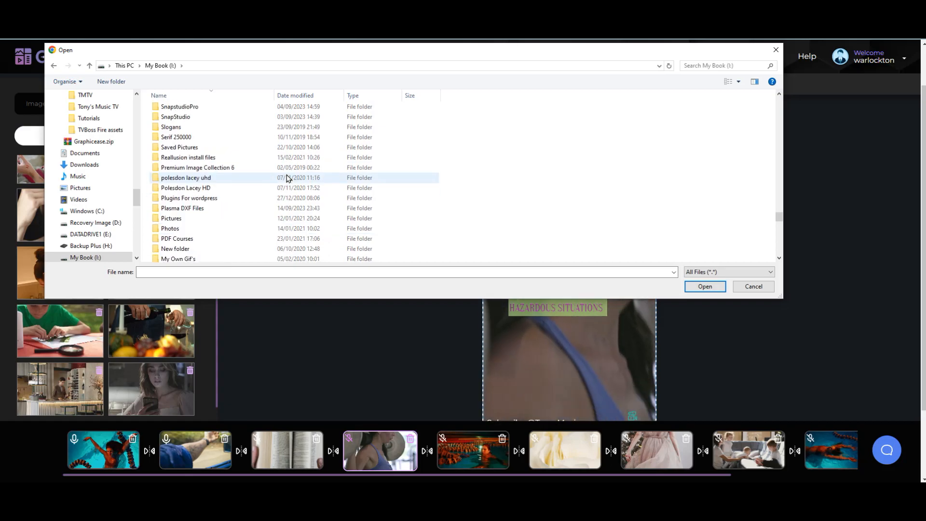
{"action": "scroll", "coordinate": [287, 178], "scroll_direction": "down", "scroll_amount": 10}
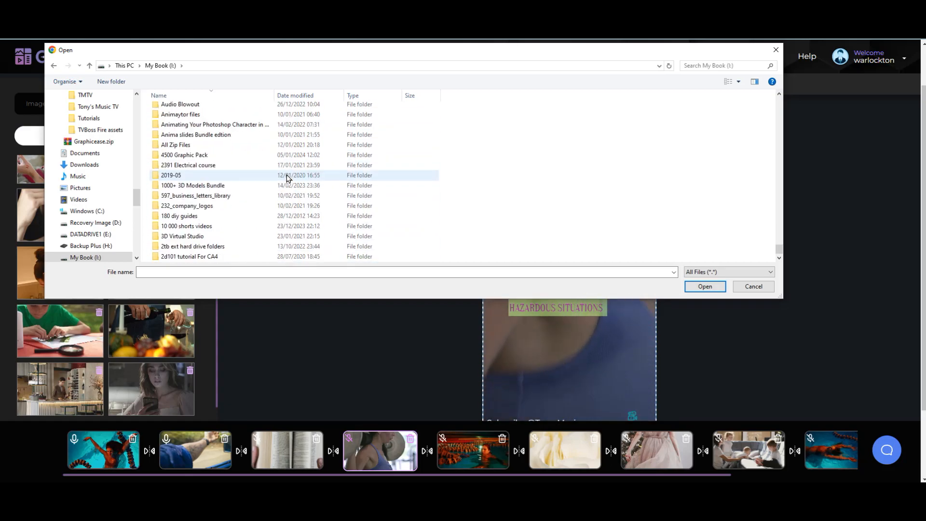
{"action": "scroll", "coordinate": [287, 178], "scroll_direction": "up", "scroll_amount": 15}
{"action": "scroll", "coordinate": [287, 178], "scroll_direction": "up", "scroll_amount": 15}
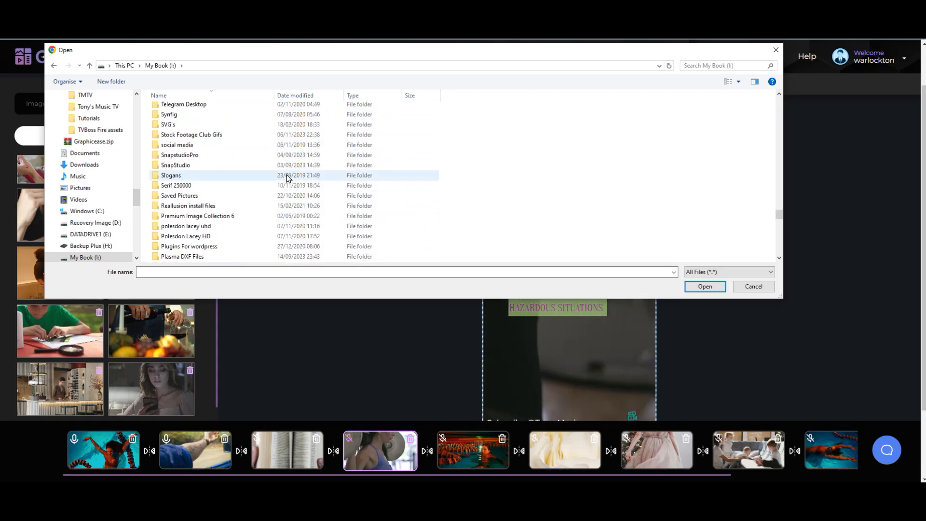
{"action": "scroll", "coordinate": [286, 177], "scroll_direction": "up", "scroll_amount": 5}
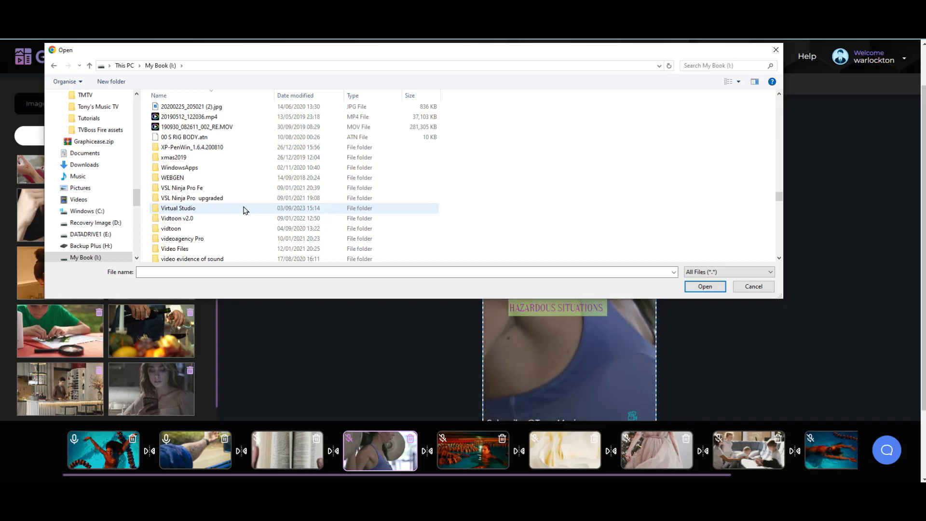
{"action": "scroll", "coordinate": [251, 205], "scroll_direction": "down", "scroll_amount": 5}
{"action": "scroll", "coordinate": [266, 180], "scroll_direction": "up", "scroll_amount": 5}
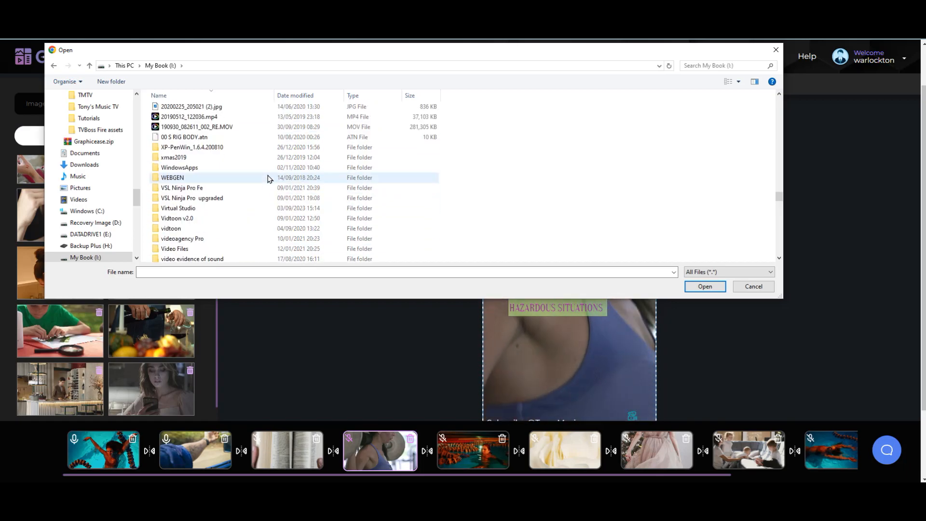
{"action": "left_click", "coordinate": [192, 250]}
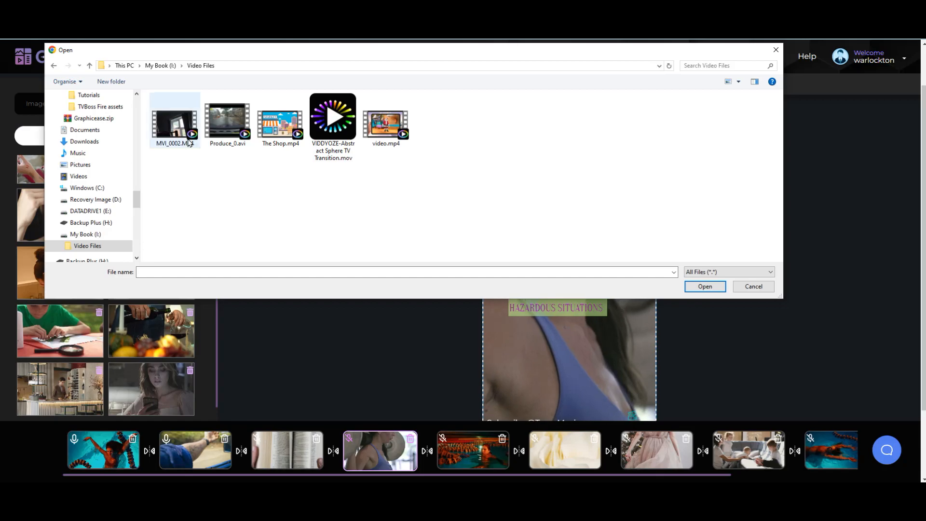
{"action": "left_click", "coordinate": [159, 68]}
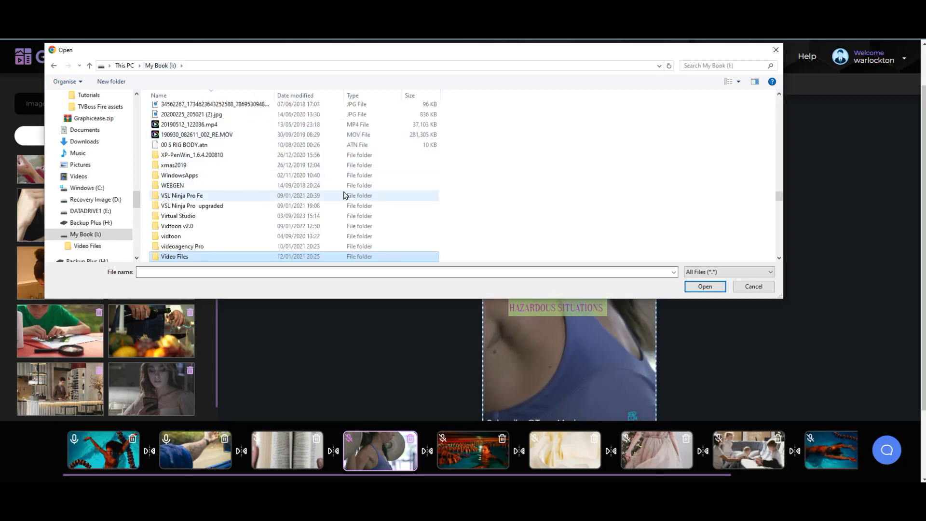
{"action": "scroll", "coordinate": [418, 201], "scroll_direction": "down", "scroll_amount": 6}
{"action": "scroll", "coordinate": [417, 201], "scroll_direction": "up", "scroll_amount": 6}
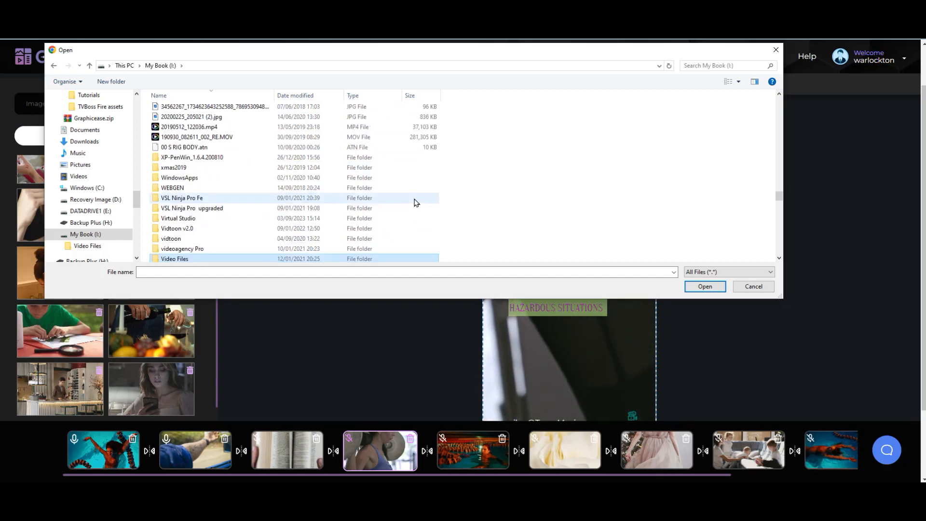
{"action": "scroll", "coordinate": [415, 202], "scroll_direction": "down", "scroll_amount": 5}
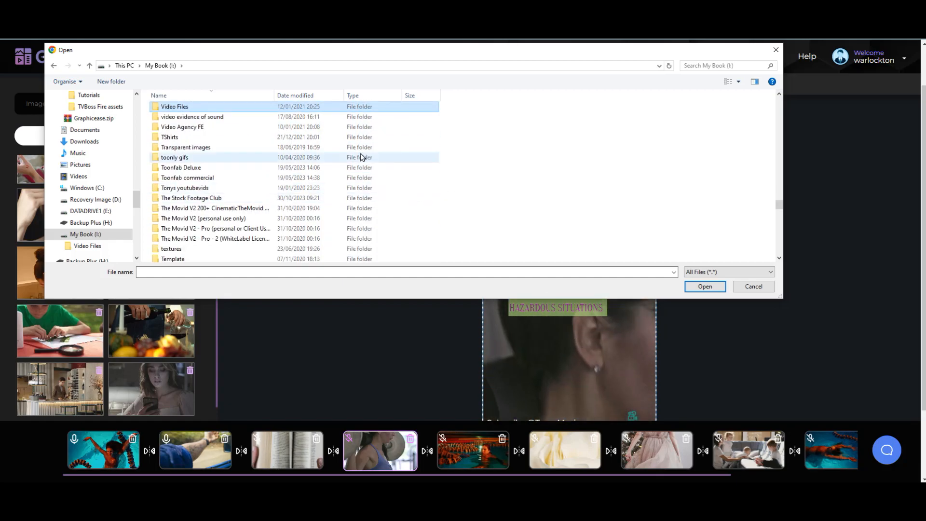
{"action": "scroll", "coordinate": [266, 188], "scroll_direction": "down", "scroll_amount": 5}
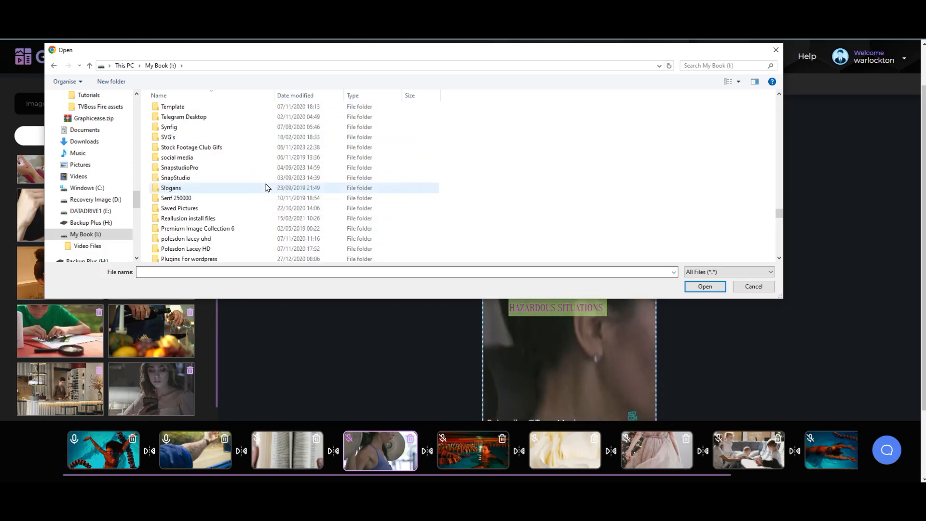
{"action": "scroll", "coordinate": [267, 187], "scroll_direction": "up", "scroll_amount": 5}
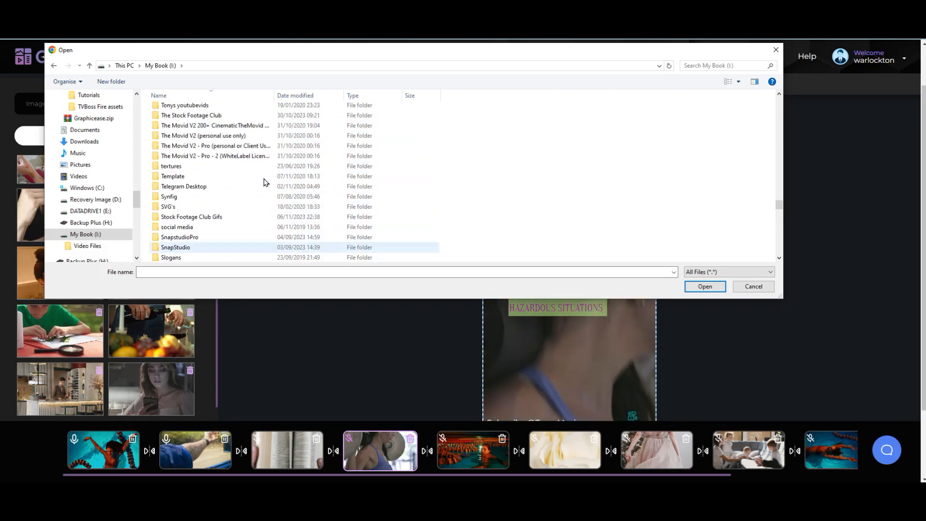
{"action": "scroll", "coordinate": [271, 192], "scroll_direction": "down", "scroll_amount": 5}
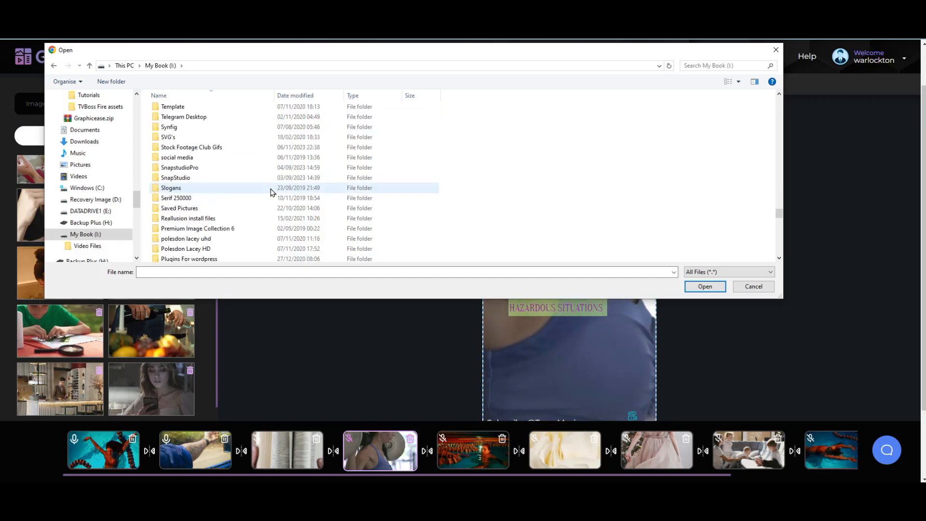
{"action": "scroll", "coordinate": [252, 182], "scroll_direction": "up", "scroll_amount": 5}
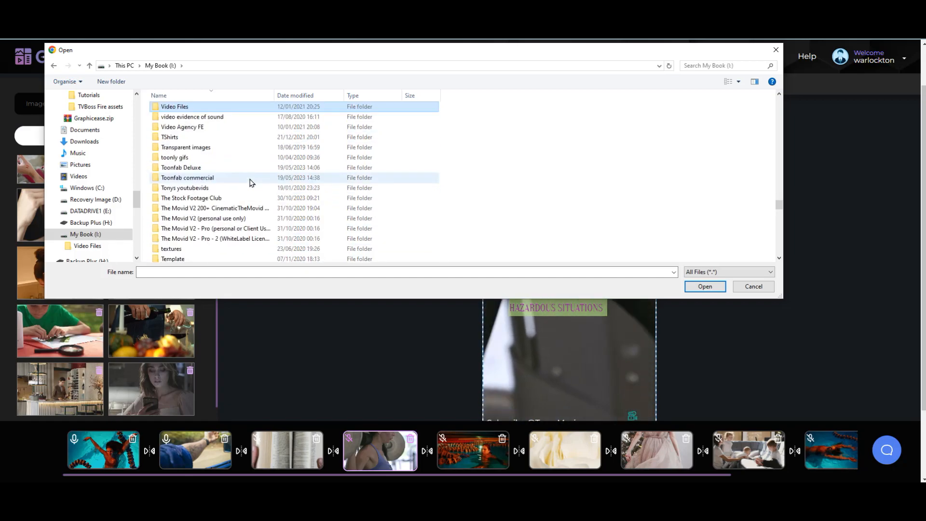
{"action": "scroll", "coordinate": [251, 182], "scroll_direction": "down", "scroll_amount": 20}
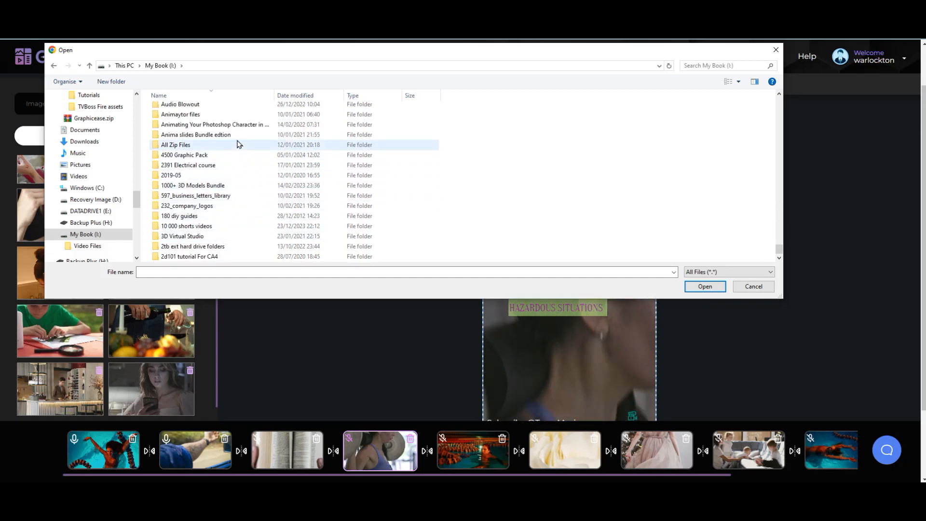
{"action": "scroll", "coordinate": [260, 193], "scroll_direction": "down", "scroll_amount": 10}
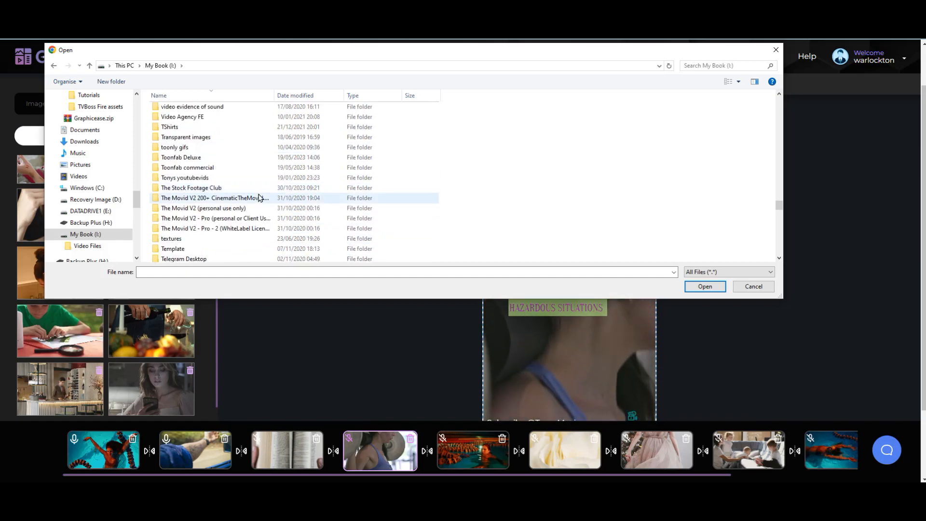
{"action": "scroll", "coordinate": [260, 196], "scroll_direction": "up", "scroll_amount": 10}
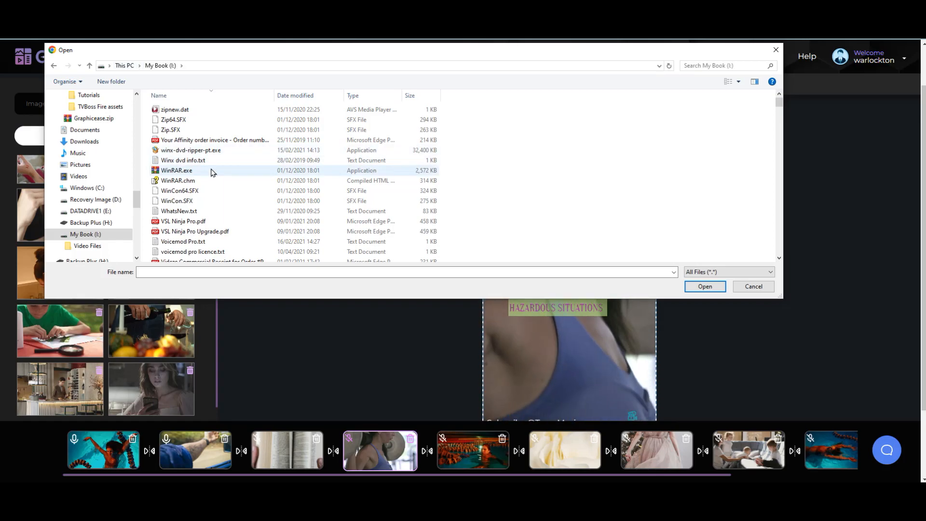
{"action": "scroll", "coordinate": [222, 168], "scroll_direction": "down", "scroll_amount": 15}
{"action": "scroll", "coordinate": [238, 171], "scroll_direction": "down", "scroll_amount": 15}
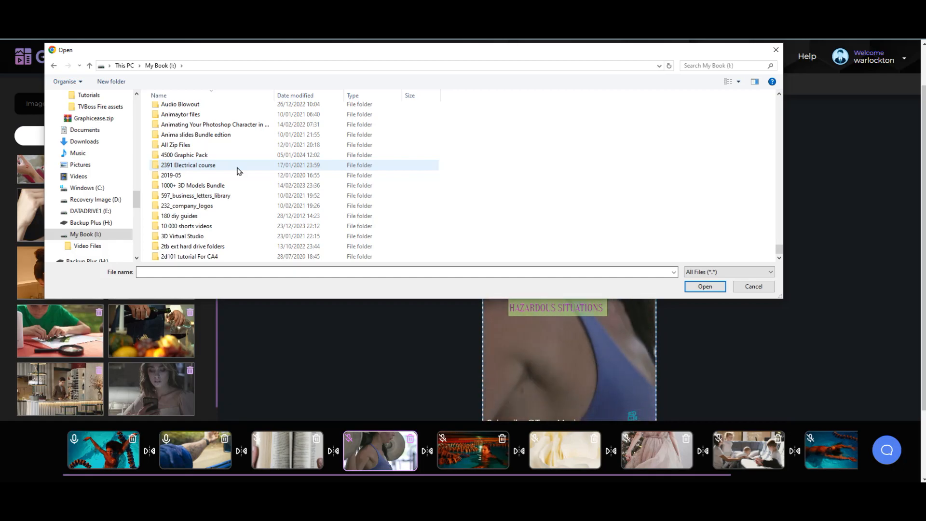
Step: Check the 10 000 shorts videos folder, return to the drive, and close the picker unchosen
{"action": "double_click", "coordinate": [226, 231]}
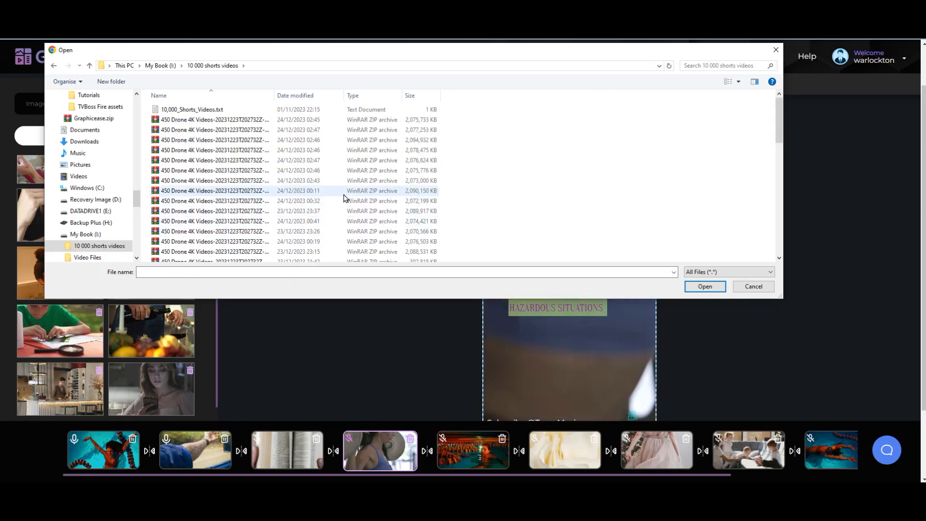
{"action": "scroll", "coordinate": [235, 215], "scroll_direction": "down", "scroll_amount": 10}
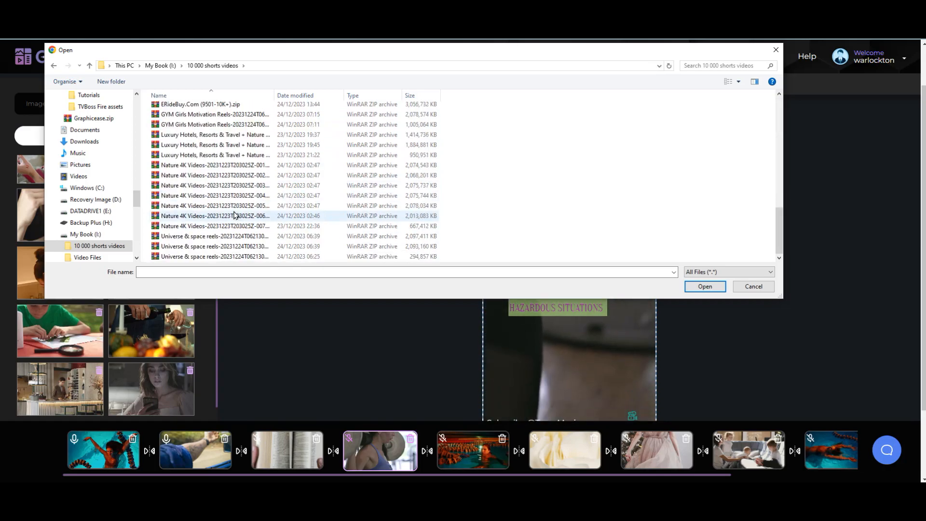
{"action": "scroll", "coordinate": [235, 215], "scroll_direction": "up", "scroll_amount": 10}
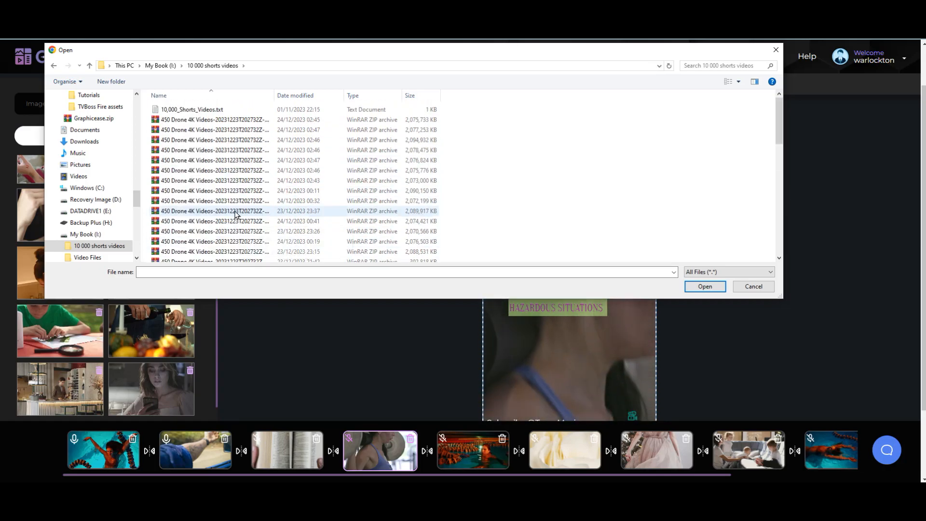
{"action": "left_click", "coordinate": [163, 68]}
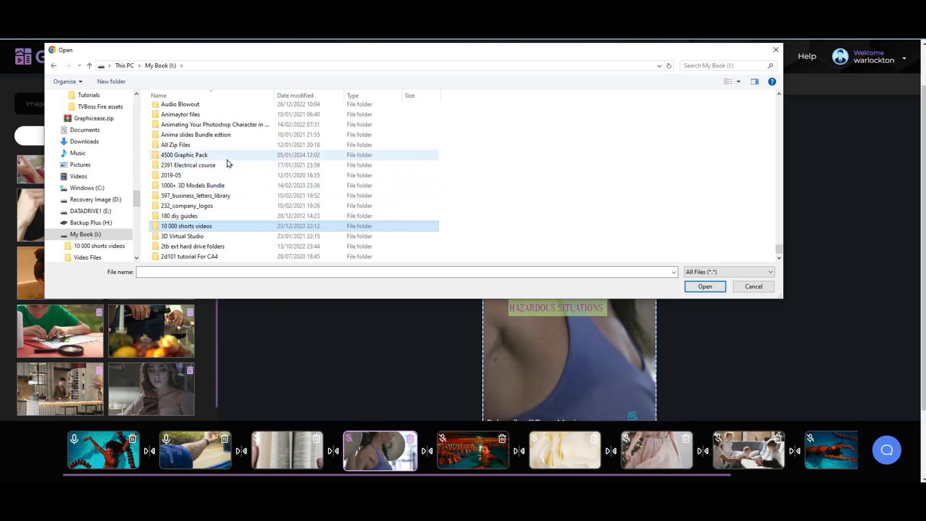
{"action": "scroll", "coordinate": [235, 166], "scroll_direction": "up", "scroll_amount": 5}
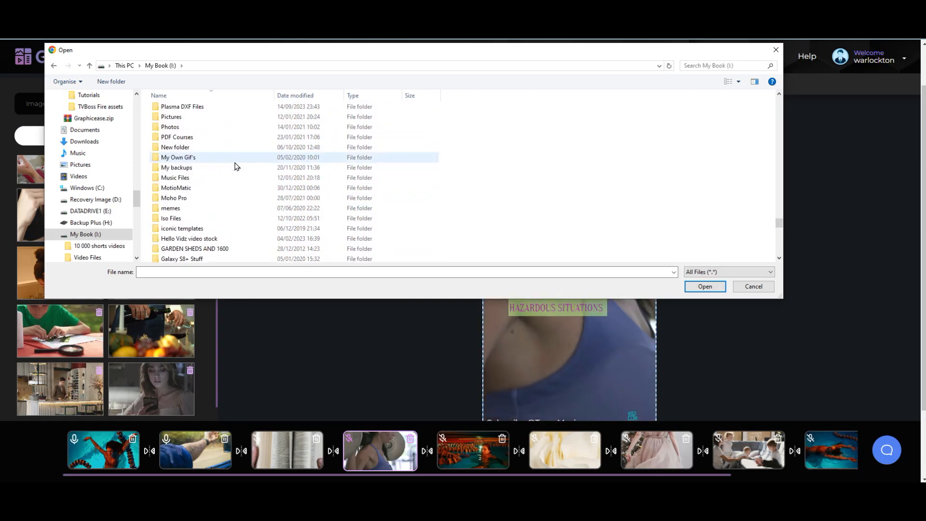
{"action": "scroll", "coordinate": [236, 169], "scroll_direction": "up", "scroll_amount": 5}
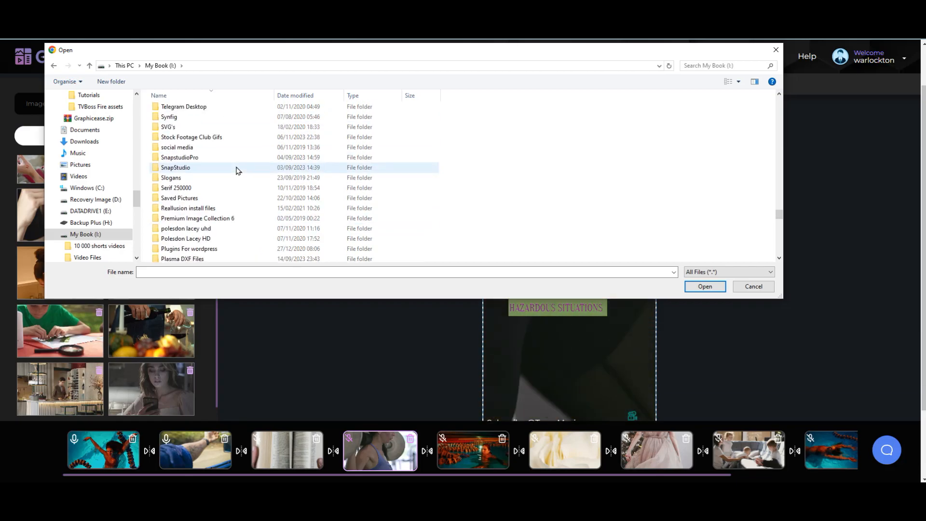
{"action": "scroll", "coordinate": [237, 171], "scroll_direction": "up", "scroll_amount": 5}
{"action": "scroll", "coordinate": [238, 171], "scroll_direction": "up", "scroll_amount": 5}
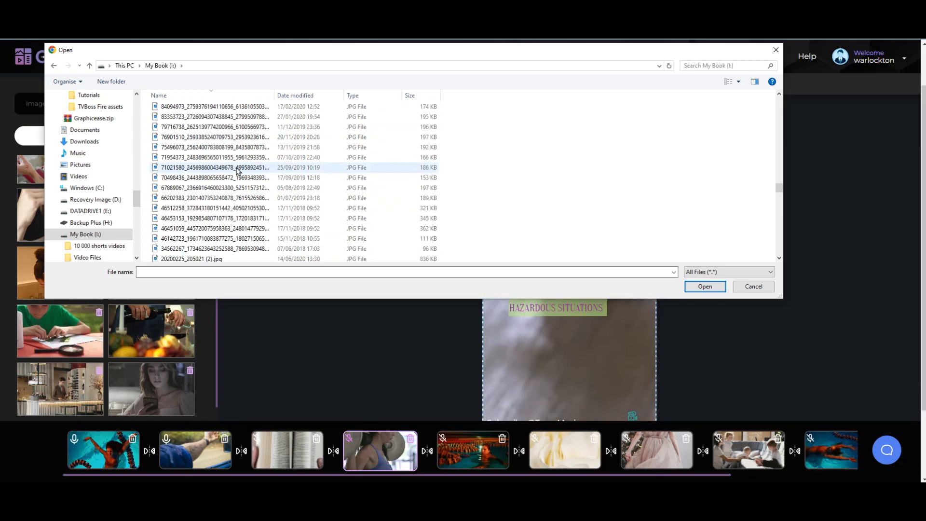
{"action": "scroll", "coordinate": [237, 171], "scroll_direction": "down", "scroll_amount": 5}
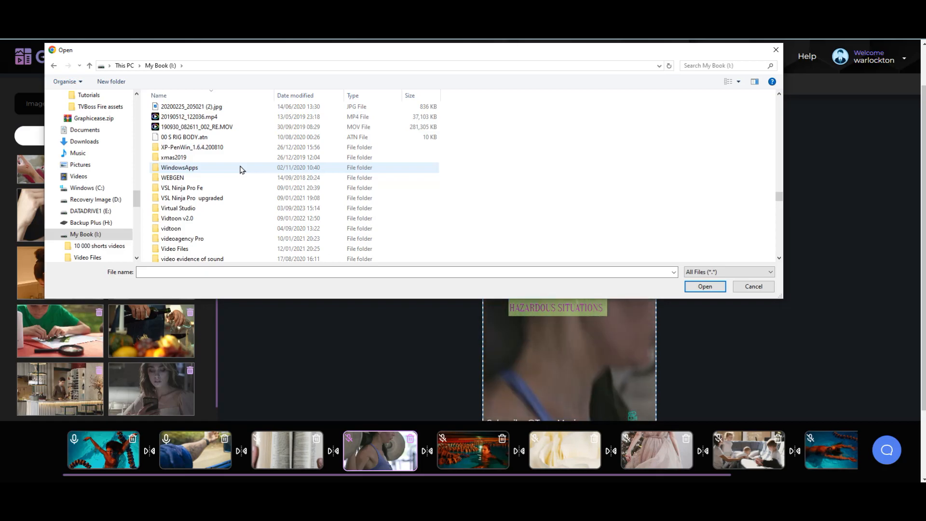
{"action": "scroll", "coordinate": [241, 169], "scroll_direction": "down", "scroll_amount": 5}
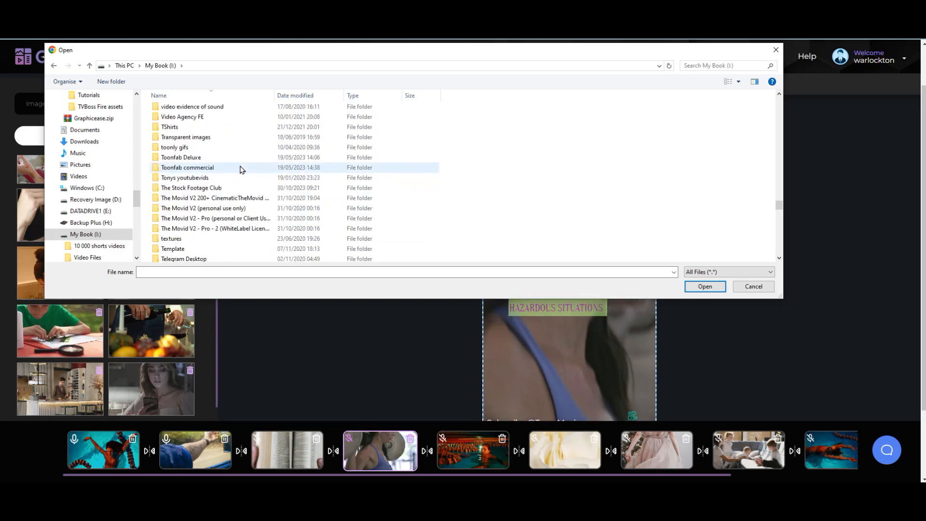
{"action": "scroll", "coordinate": [241, 169], "scroll_direction": "down", "scroll_amount": 20}
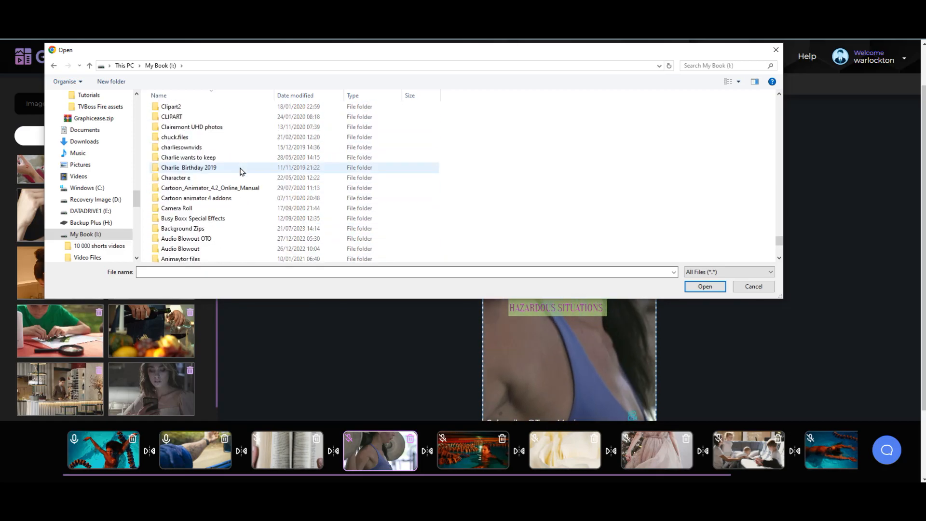
{"action": "scroll", "coordinate": [241, 171], "scroll_direction": "down", "scroll_amount": 5}
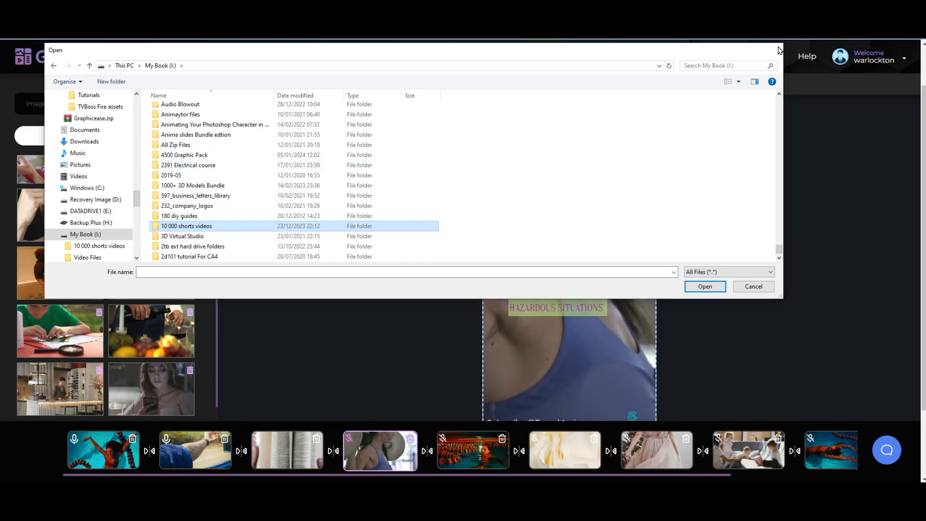
{"action": "left_click", "coordinate": [778, 50]}
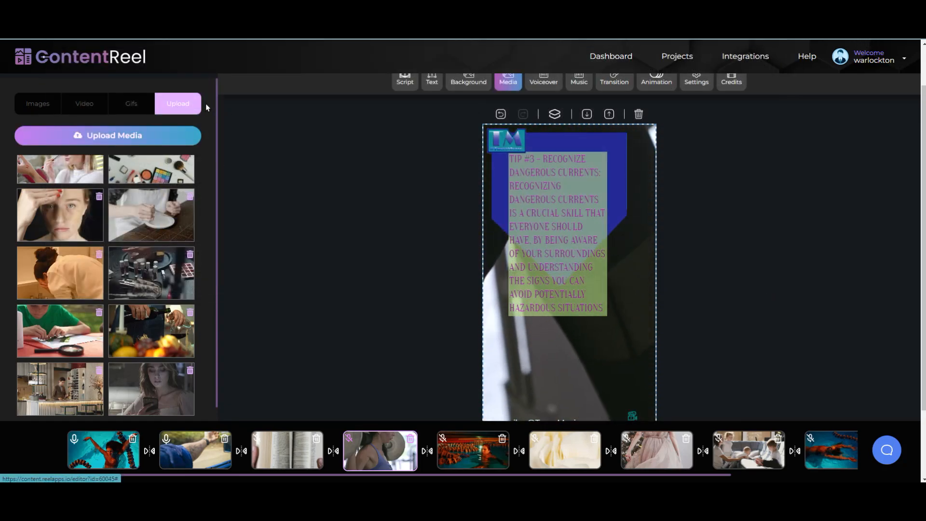
Step: Attempt uploading art testimonial.mp4, dismiss the 20MB-limit alert, and reopen the file picker
{"action": "scroll", "coordinate": [190, 242], "scroll_direction": "down", "scroll_amount": 1}
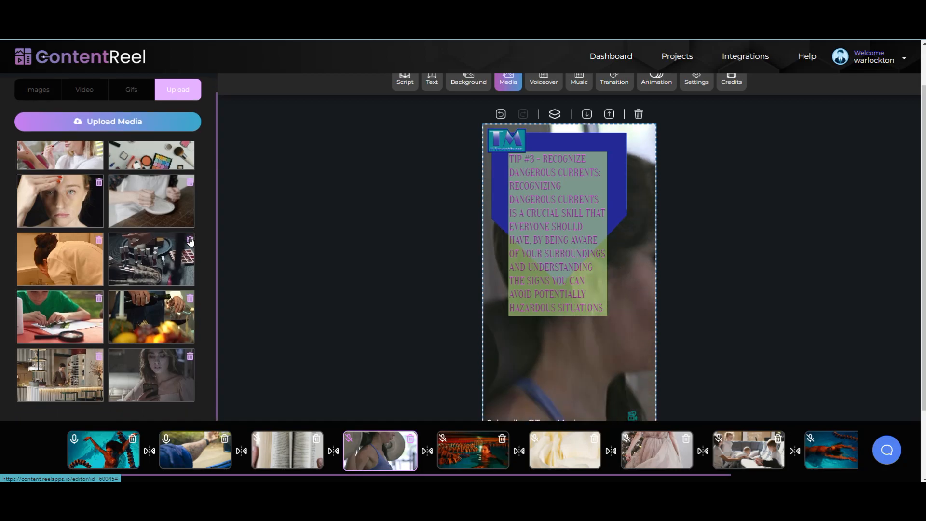
{"action": "left_click", "coordinate": [137, 121]}
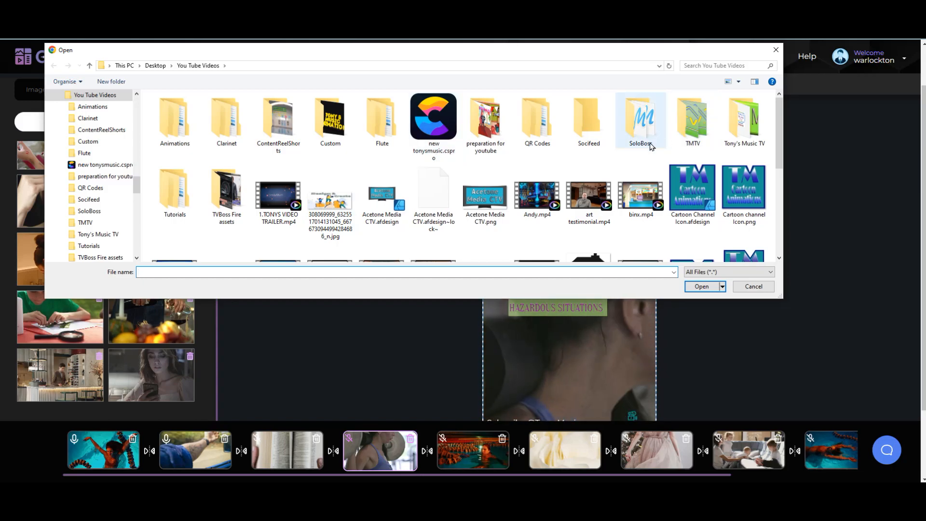
{"action": "left_click", "coordinate": [581, 195]}
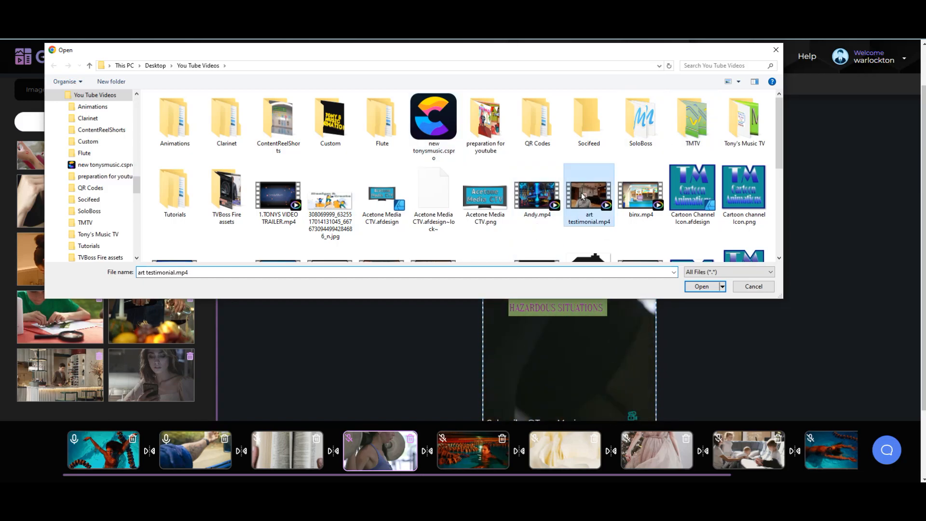
{"action": "left_click", "coordinate": [702, 286]}
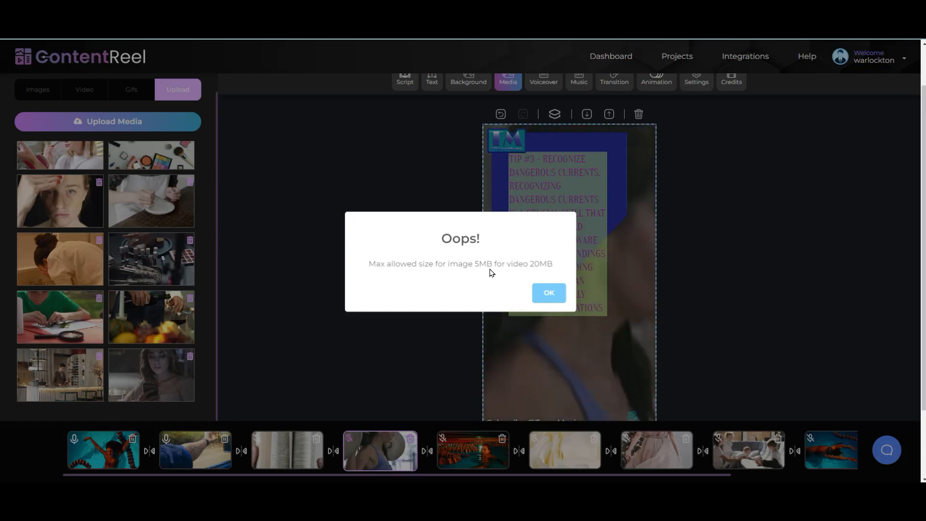
{"action": "left_click", "coordinate": [562, 296]}
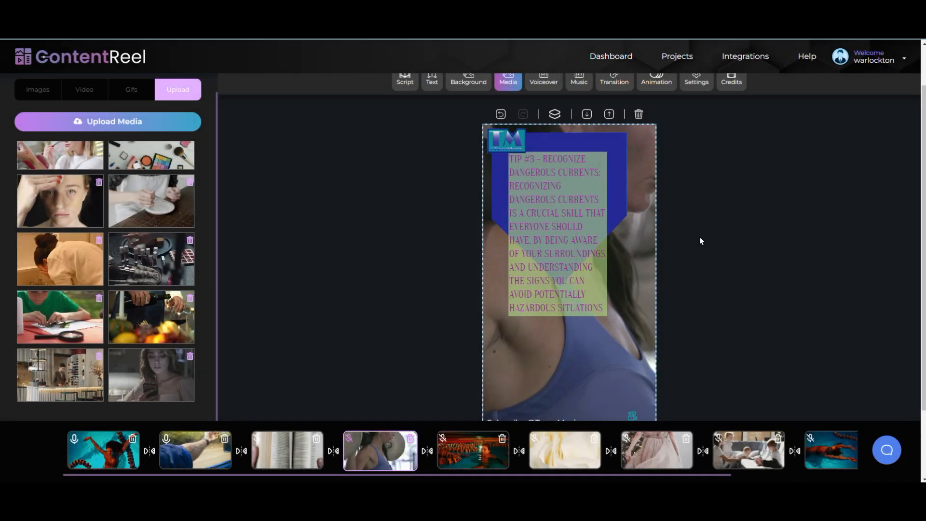
{"action": "left_click", "coordinate": [142, 122]}
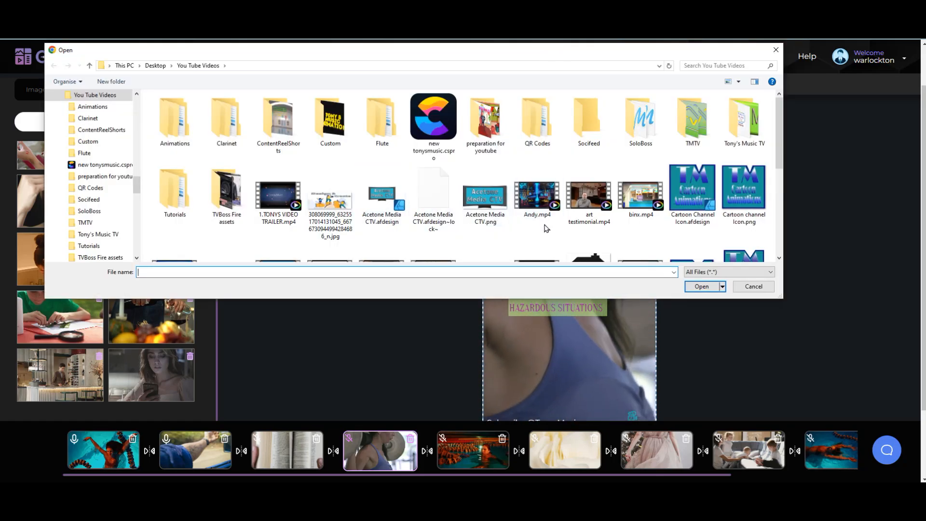
Step: Confirm Cornelius1.mp4 is 3.58 MB via its Properties, then upload it to the media library
{"action": "scroll", "coordinate": [631, 229], "scroll_direction": "down", "scroll_amount": 3}
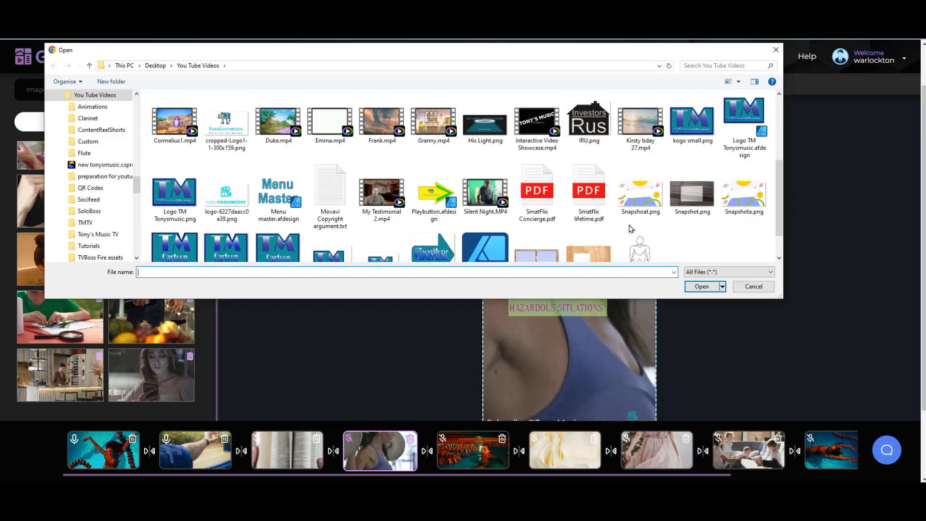
{"action": "left_click", "coordinate": [171, 130]}
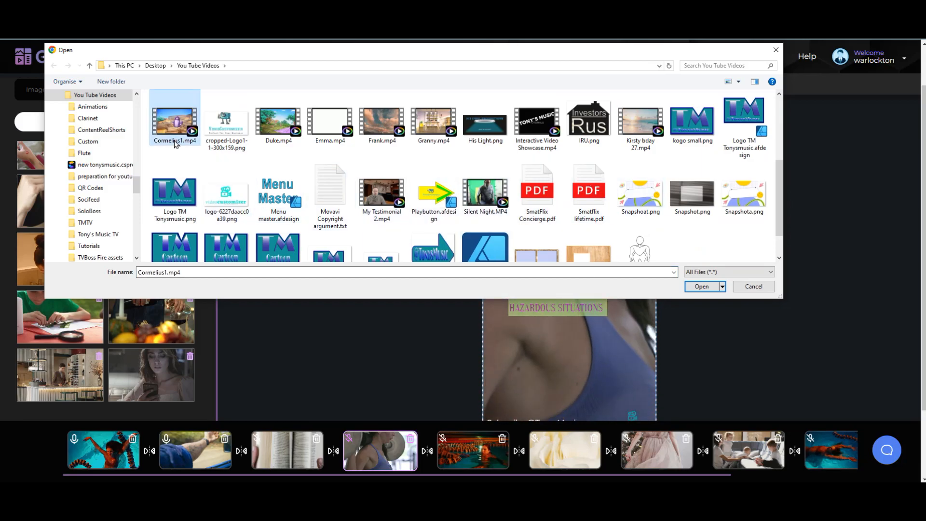
{"action": "right_click", "coordinate": [178, 139]}
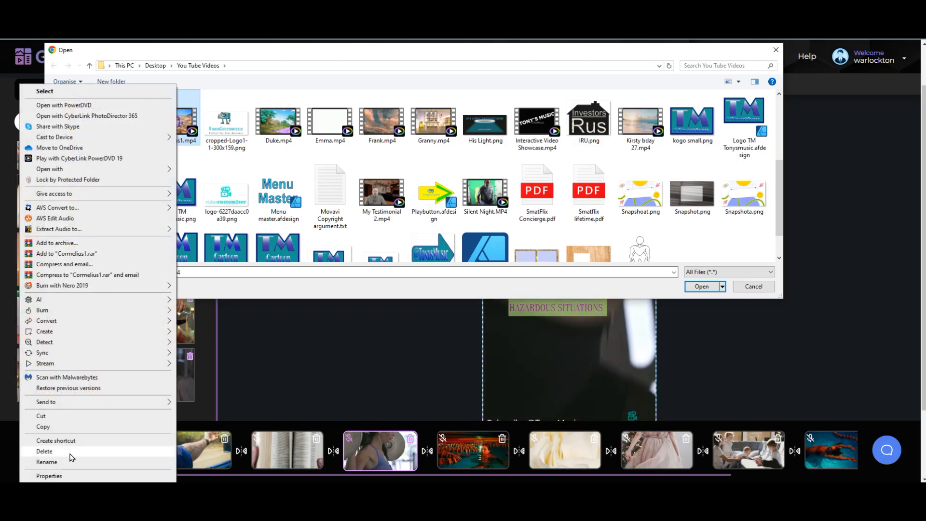
{"action": "left_click", "coordinate": [49, 476]}
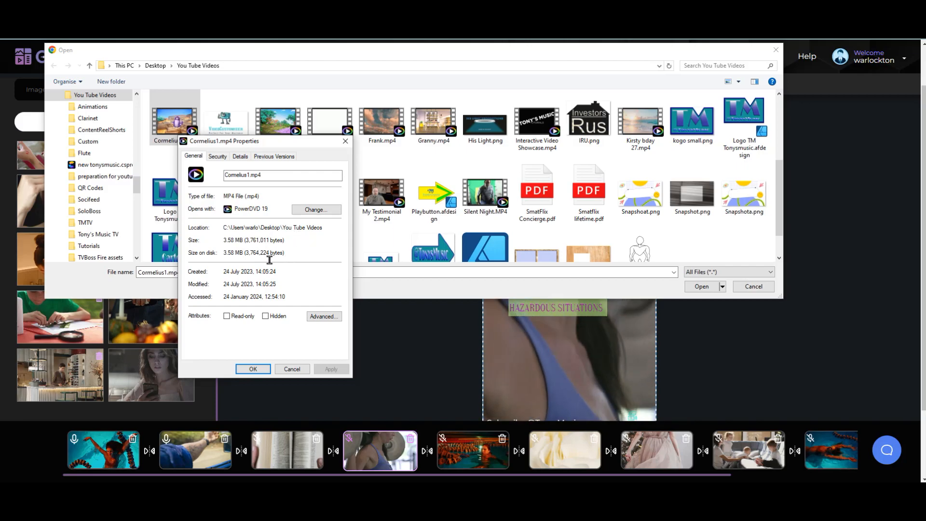
{"action": "left_click", "coordinate": [251, 371]}
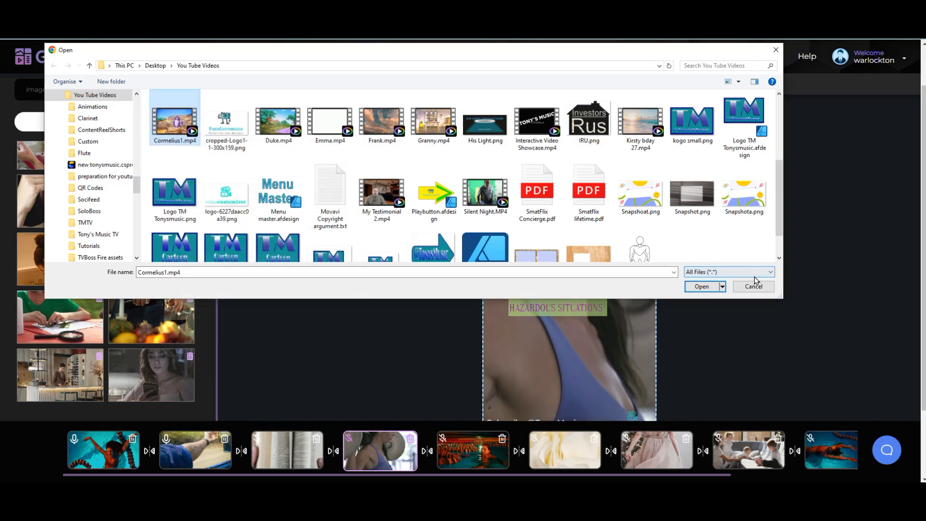
{"action": "left_click", "coordinate": [711, 288]}
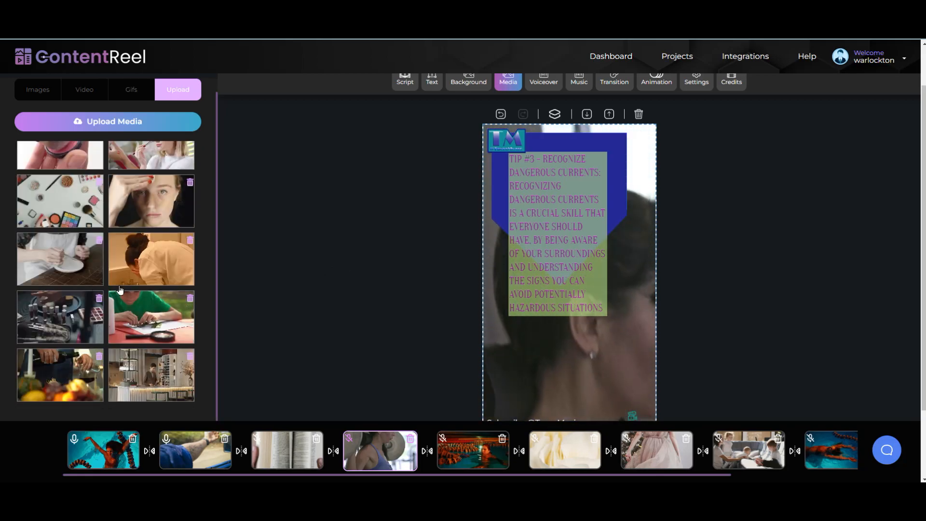
Step: Set the uploaded purple-creature clip as slide 4's background and shrink it to the lower half
{"action": "scroll", "coordinate": [169, 311], "scroll_direction": "down", "scroll_amount": 2}
{"action": "scroll", "coordinate": [170, 312], "scroll_direction": "up", "scroll_amount": 5}
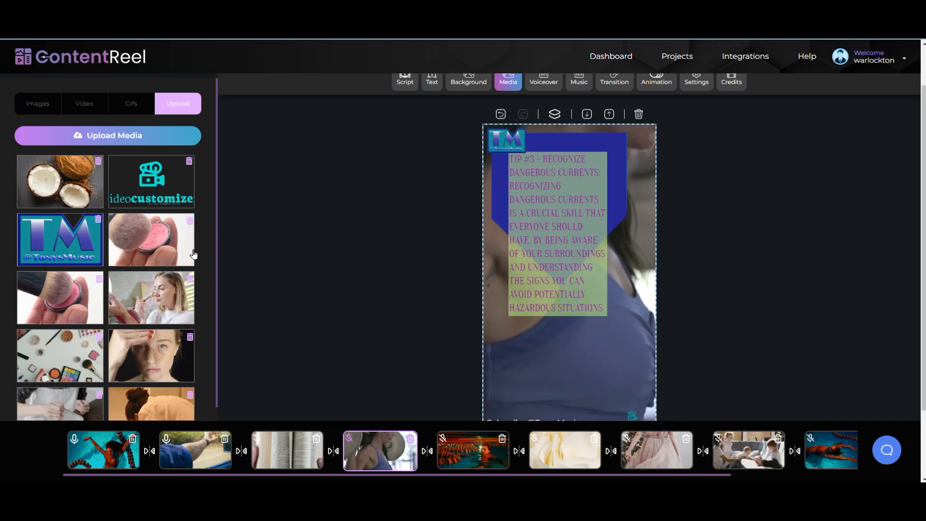
{"action": "left_click", "coordinate": [169, 242]}
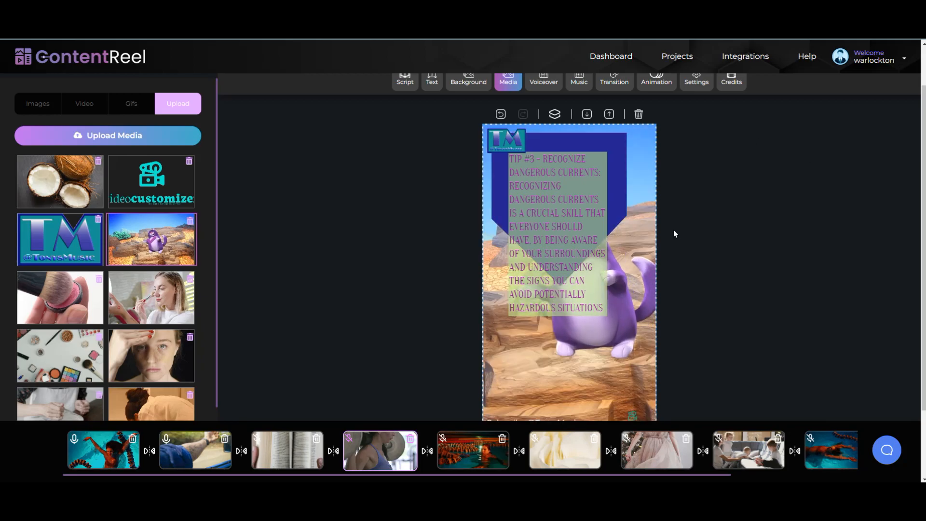
{"action": "left_click_drag", "start_coordinate": [605, 125], "coordinate": [606, 282]}
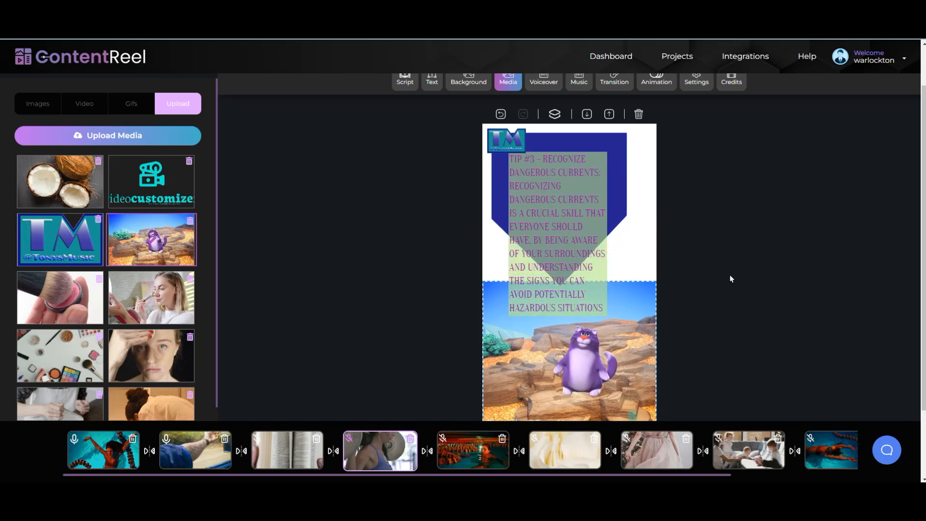